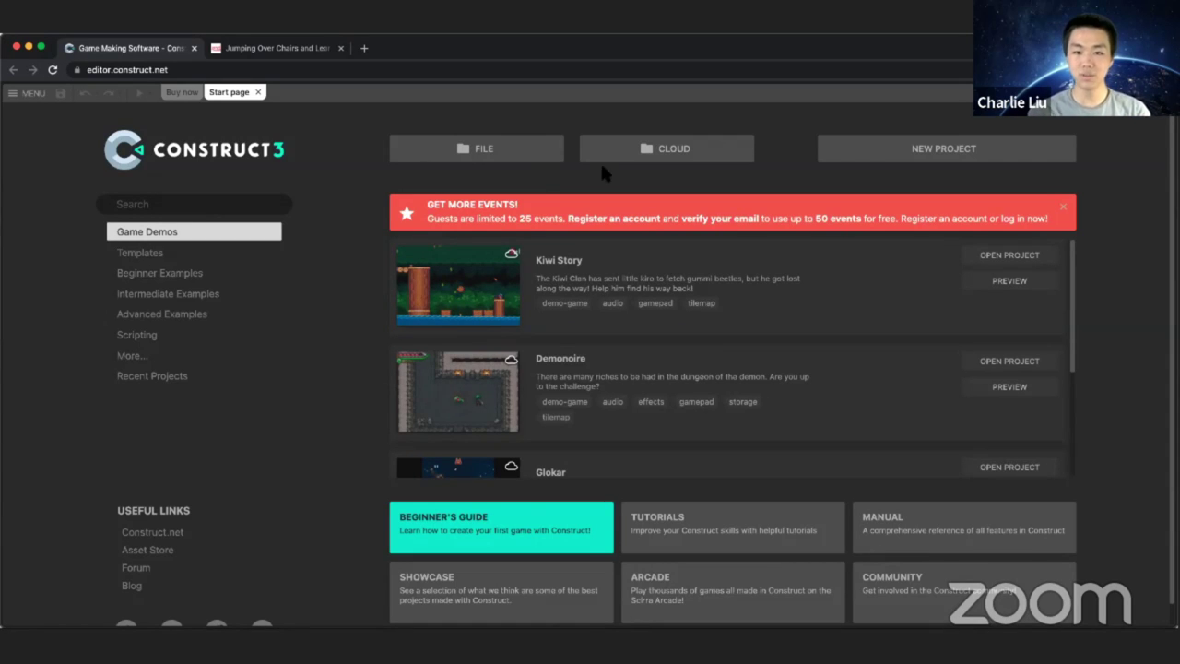
Step: Create a new project named "Bill Gates Jumping Over Chair" with the default preset and viewport settings
left_click(887, 154)
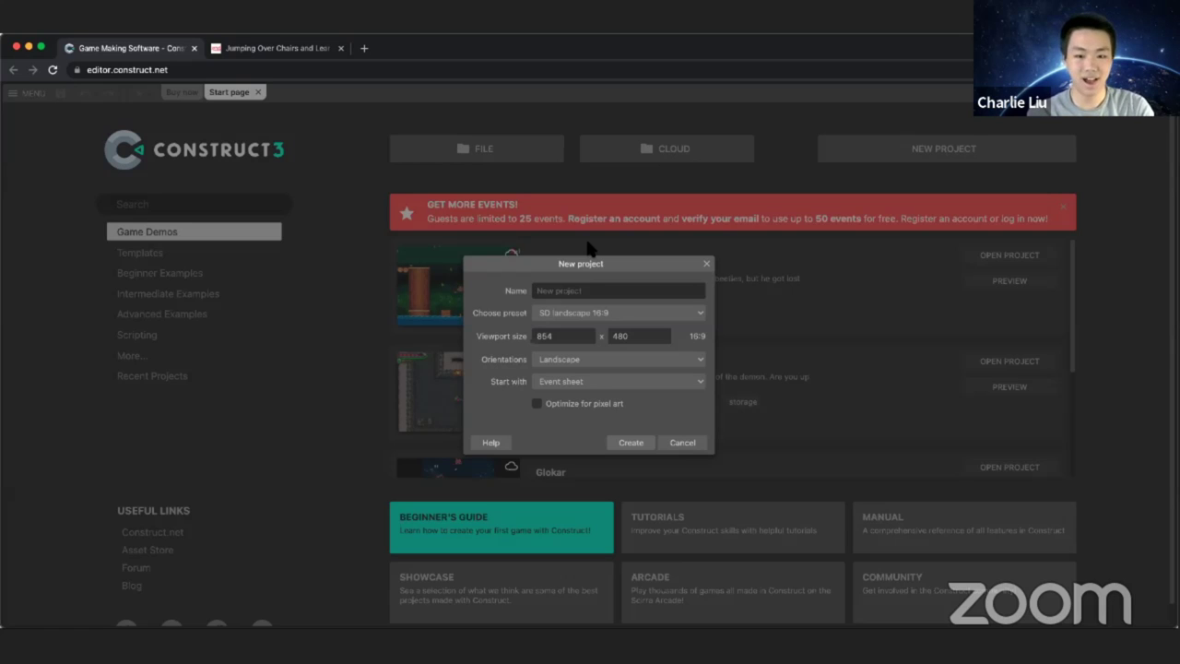
type("Bill Gates J")
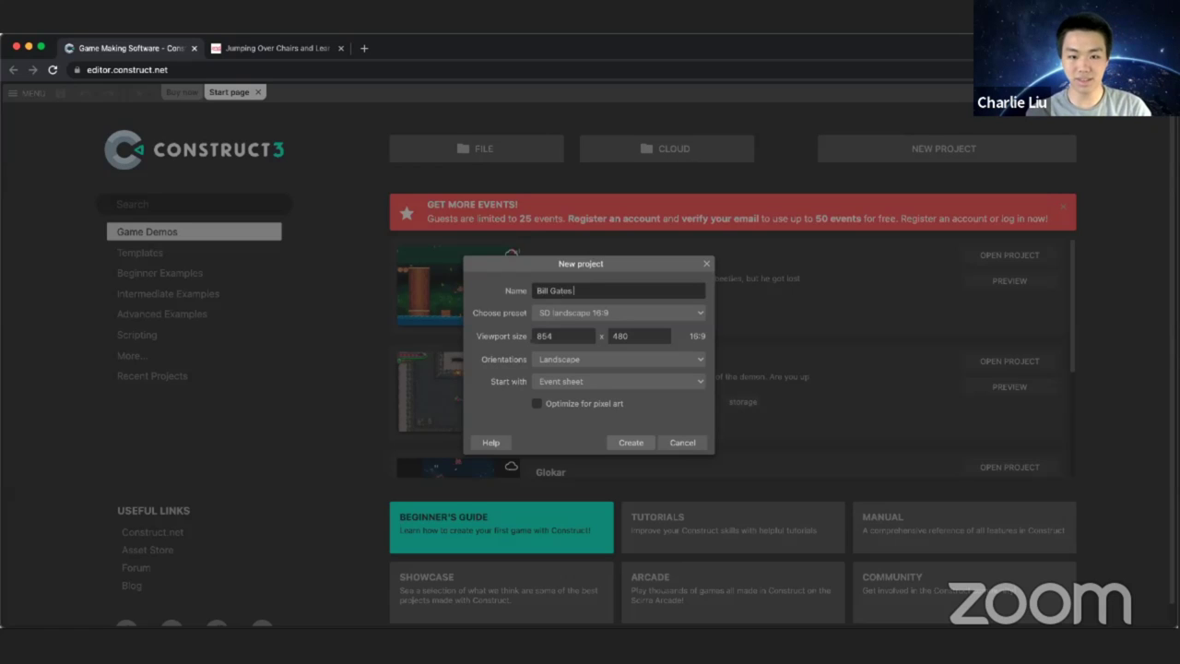
type("umping OVer")
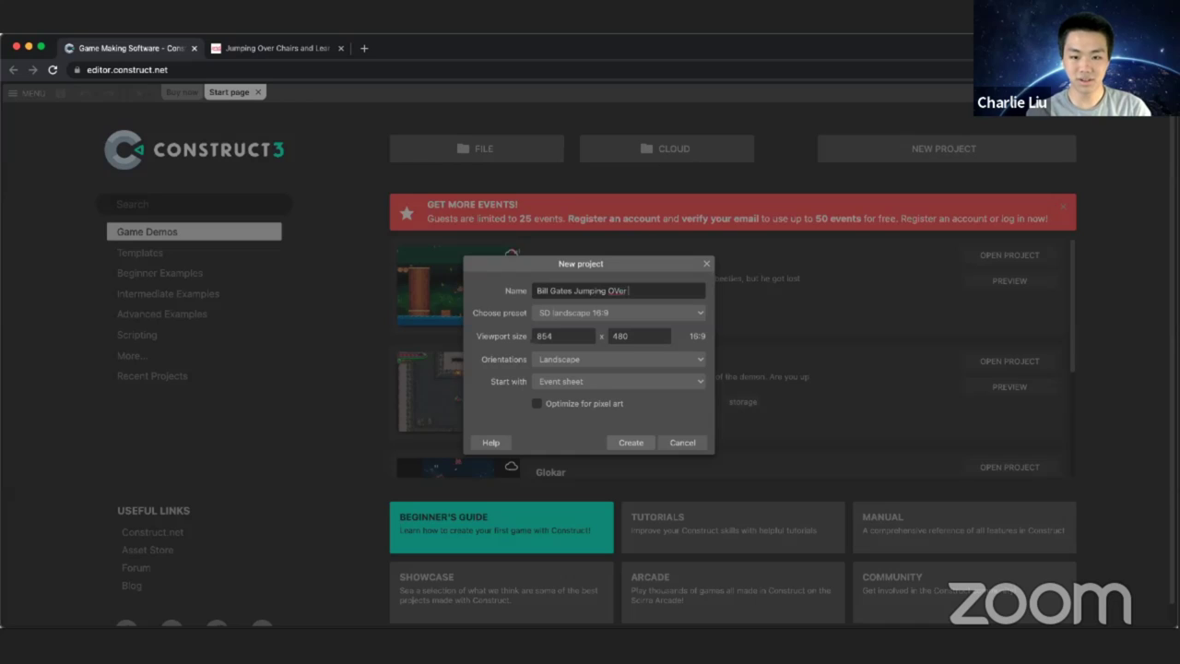
key("BackSpace")
key("BackSpace")
key("BackSpace")
type("ver Chair")
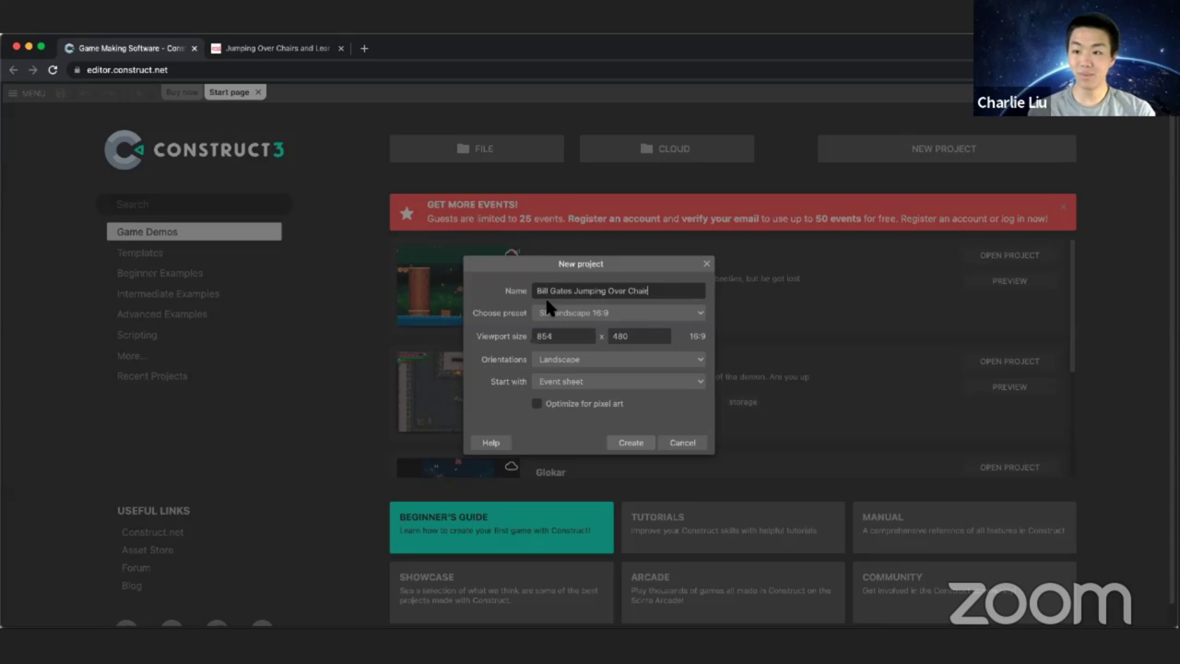
left_click(631, 443)
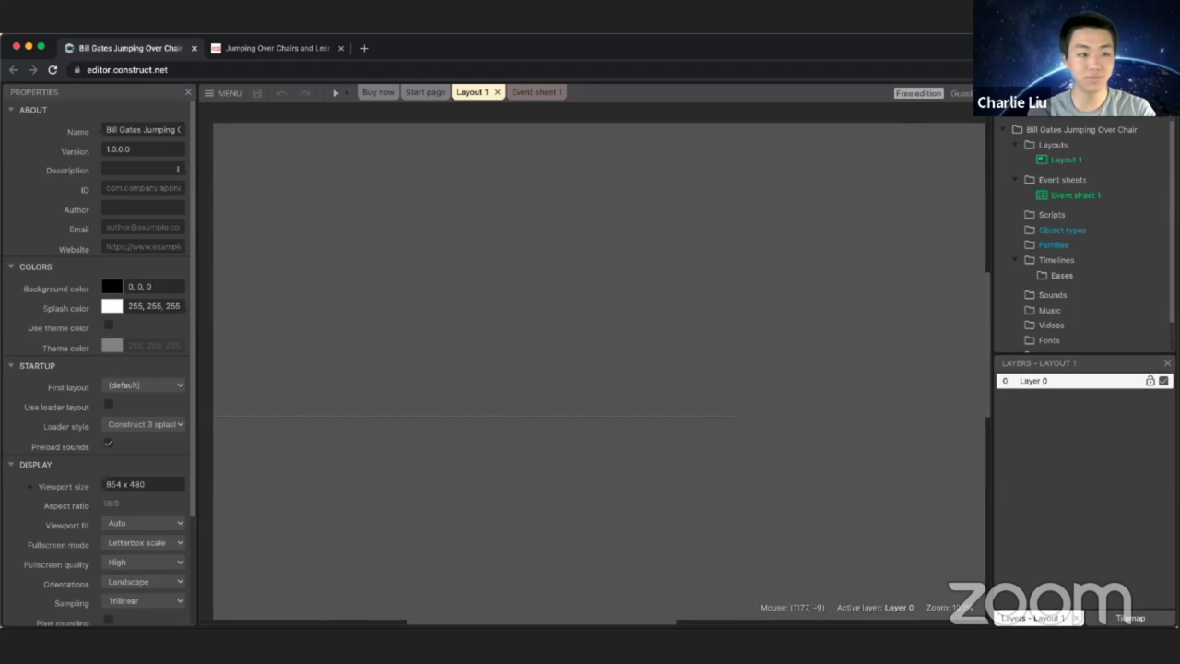
Step: Insert a Sprite object into the upper-left area of Layout 1, at about (378, 212)
scroll(61, 139, "down", 3)
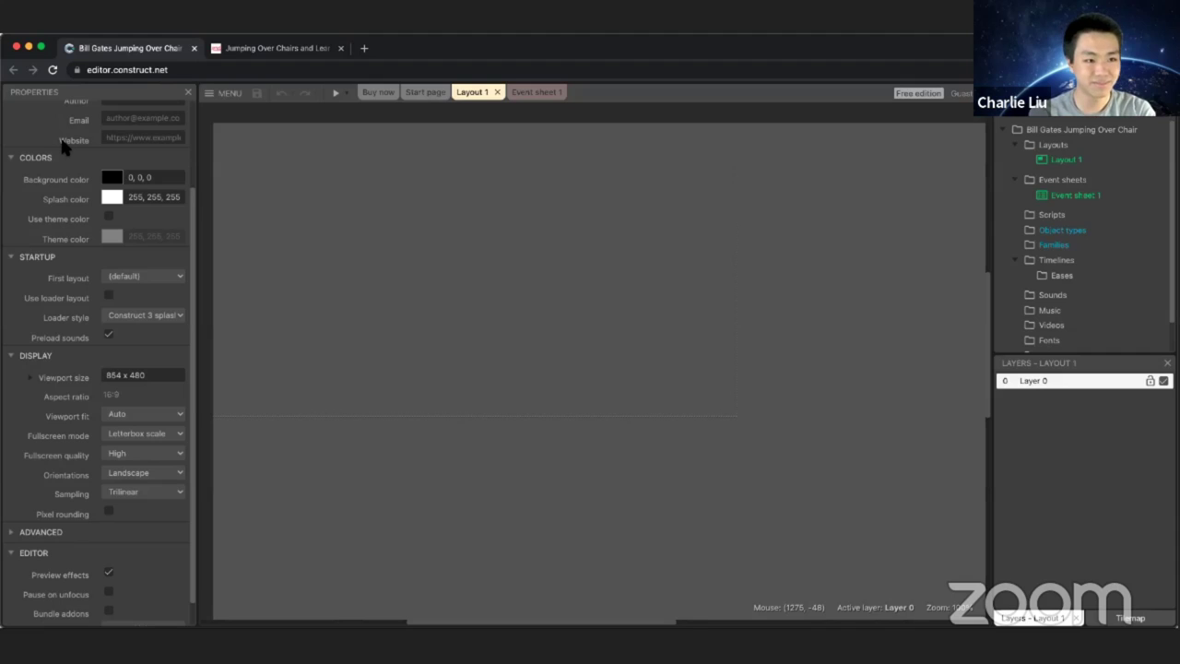
scroll(65, 148, "up", 3)
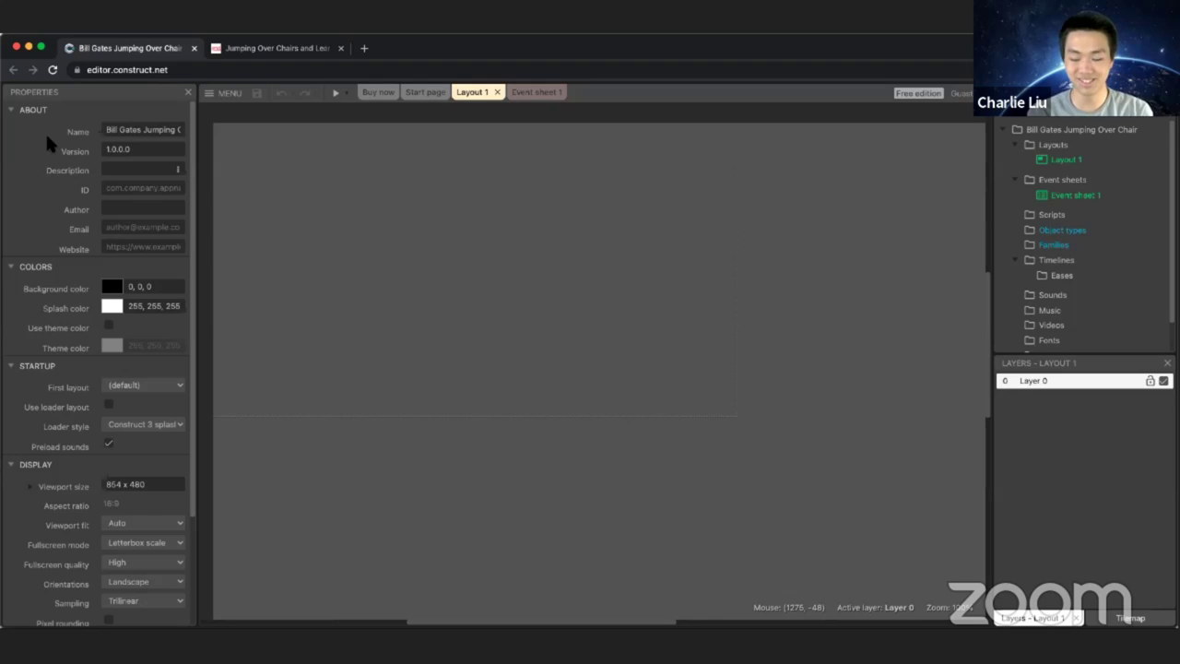
right_click(377, 219)
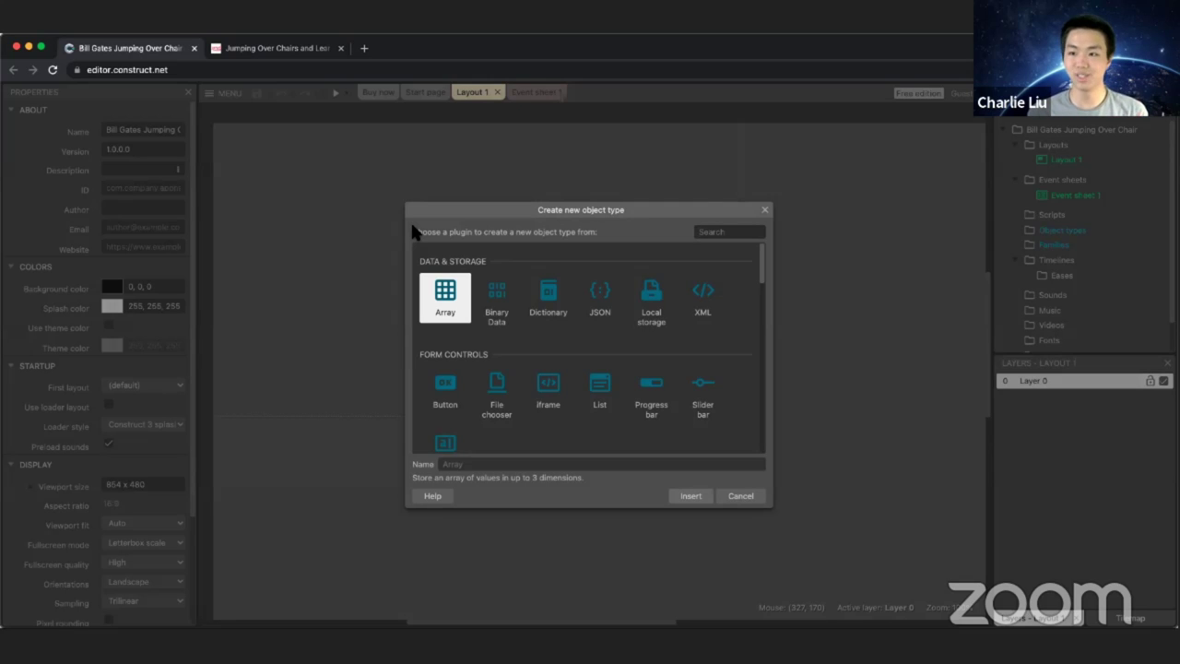
type("sprite")
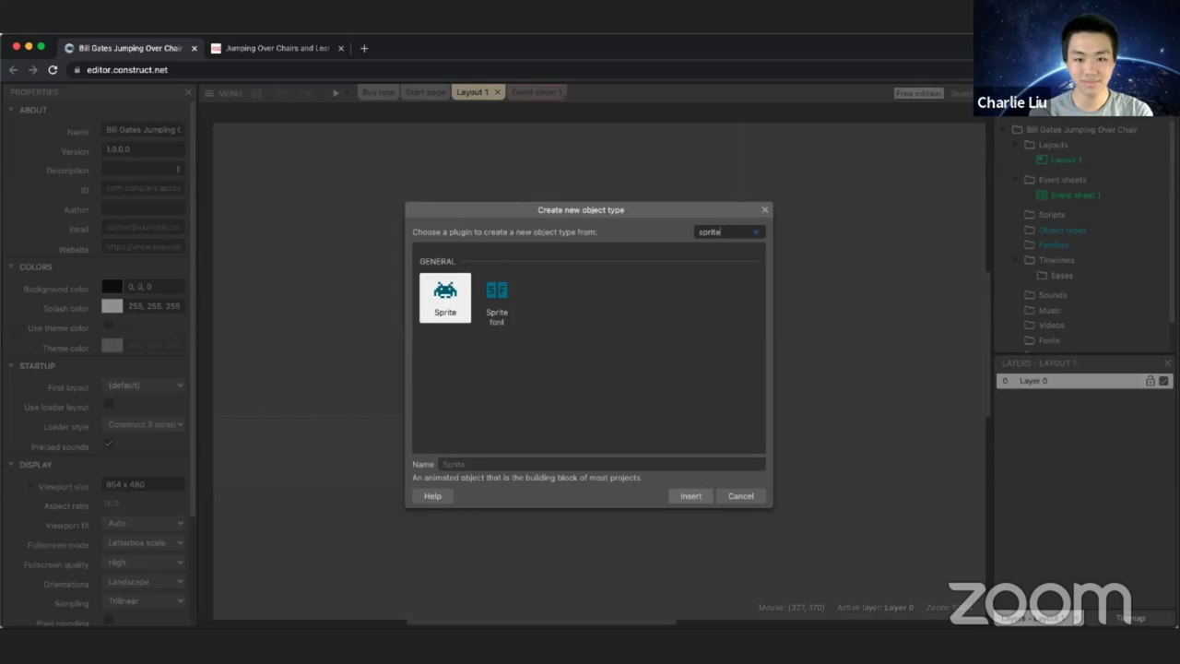
double_click(449, 300)
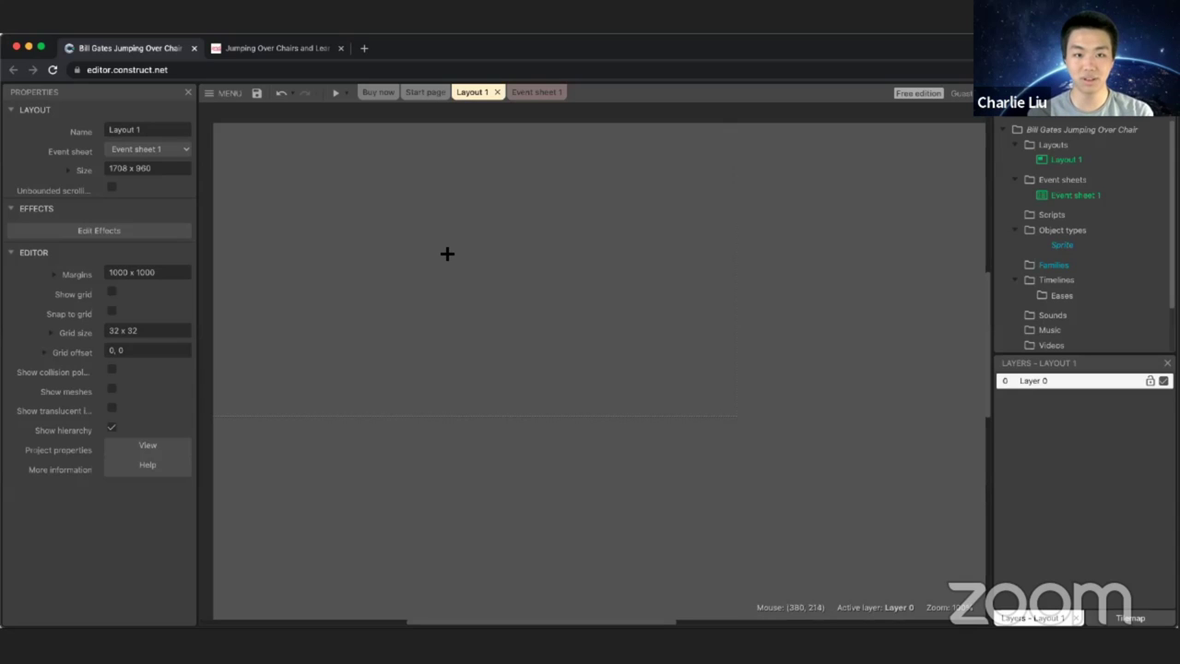
left_click(444, 251)
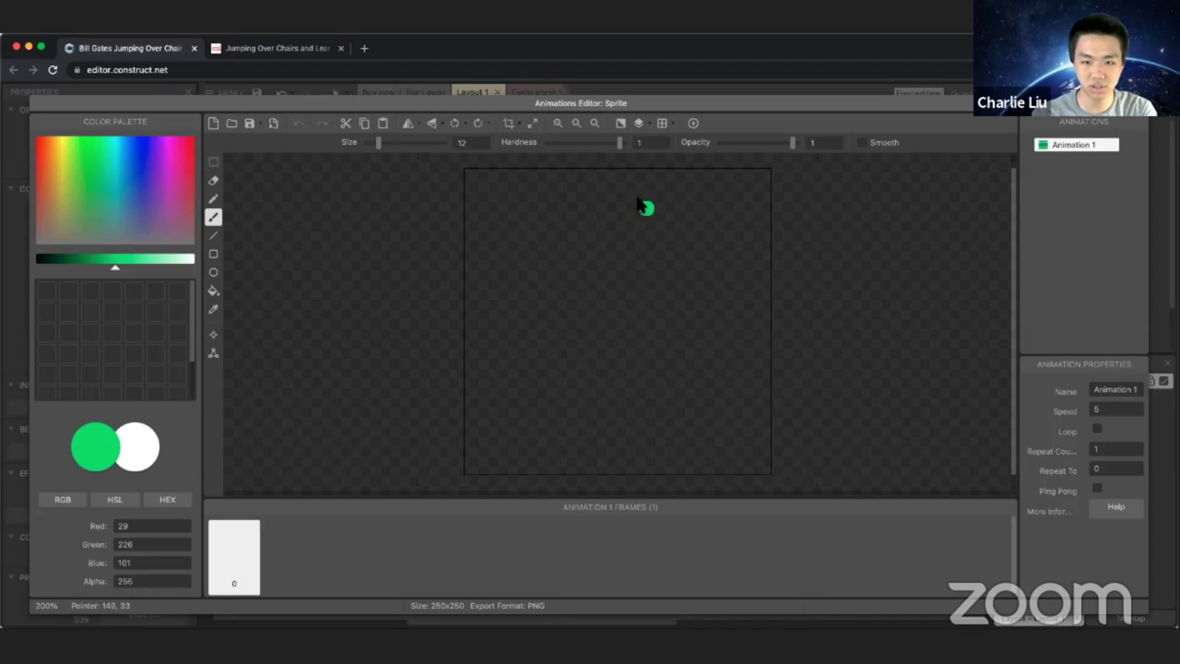
Step: Paint a green smiley face with a round outline, two dot eyes and a curved mouth, using the size 12 brush
left_click_drag(648, 199, 581, 197)
mouse_move(510, 296)
left_mouse_down()
mouse_move(579, 376)
mouse_move(641, 369)
mouse_move(674, 329)
mouse_move(679, 291)
mouse_move(648, 198)
left_mouse_up()
left_click(573, 260)
left_click(628, 261)
left_click(561, 319)
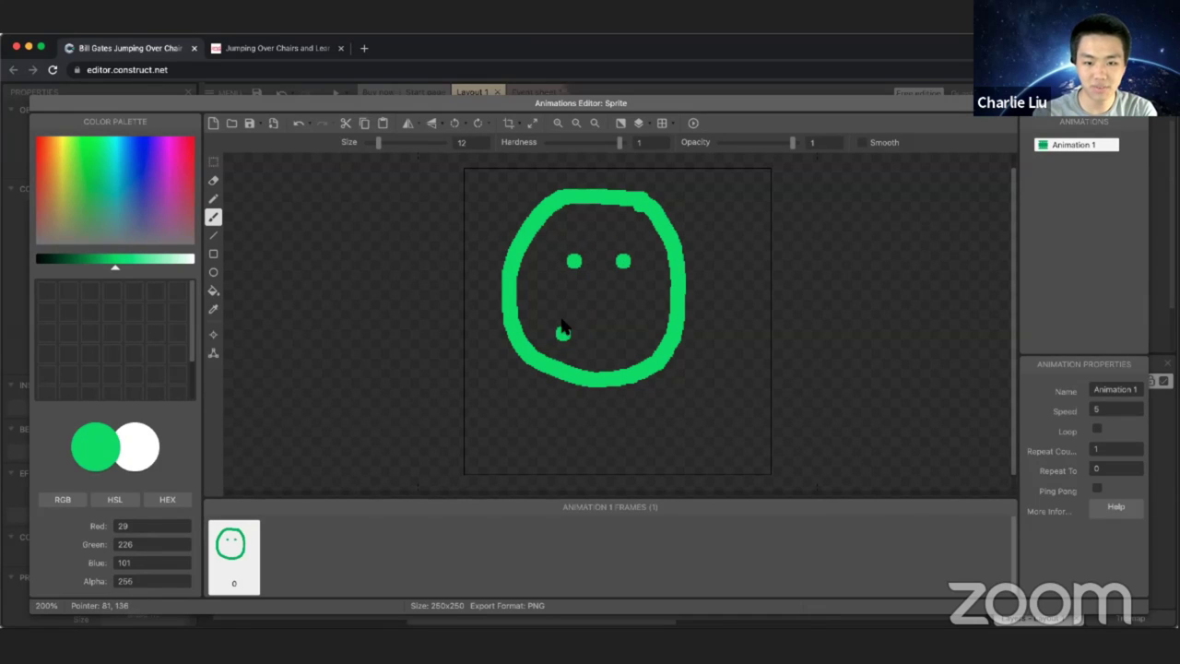
left_click_drag(611, 342, 634, 308)
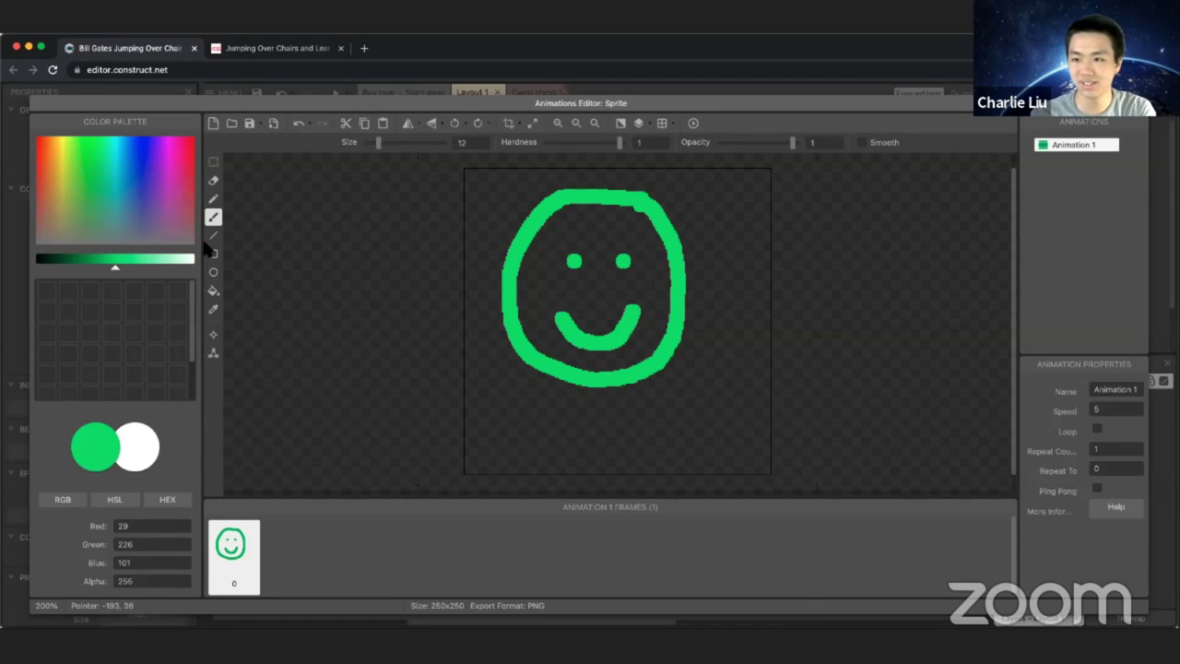
Step: Choose a medium blue (59, 100, 195) and paint glasses with side arms around the face's eyes
left_click(145, 166)
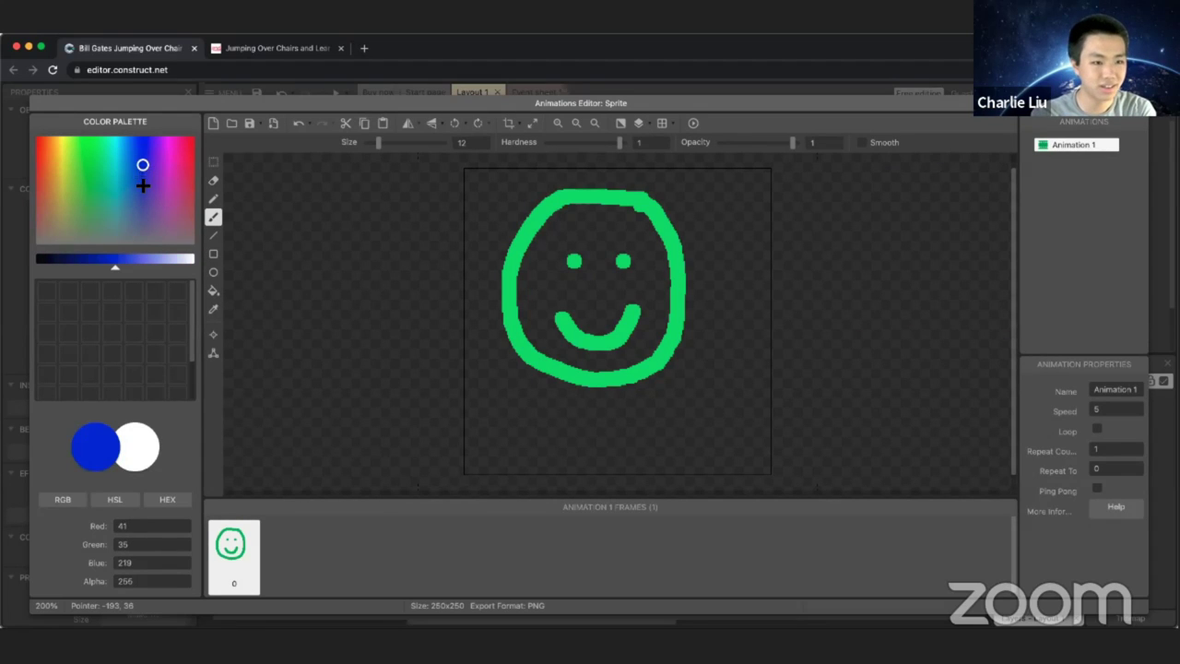
left_click(138, 189)
left_click(135, 187)
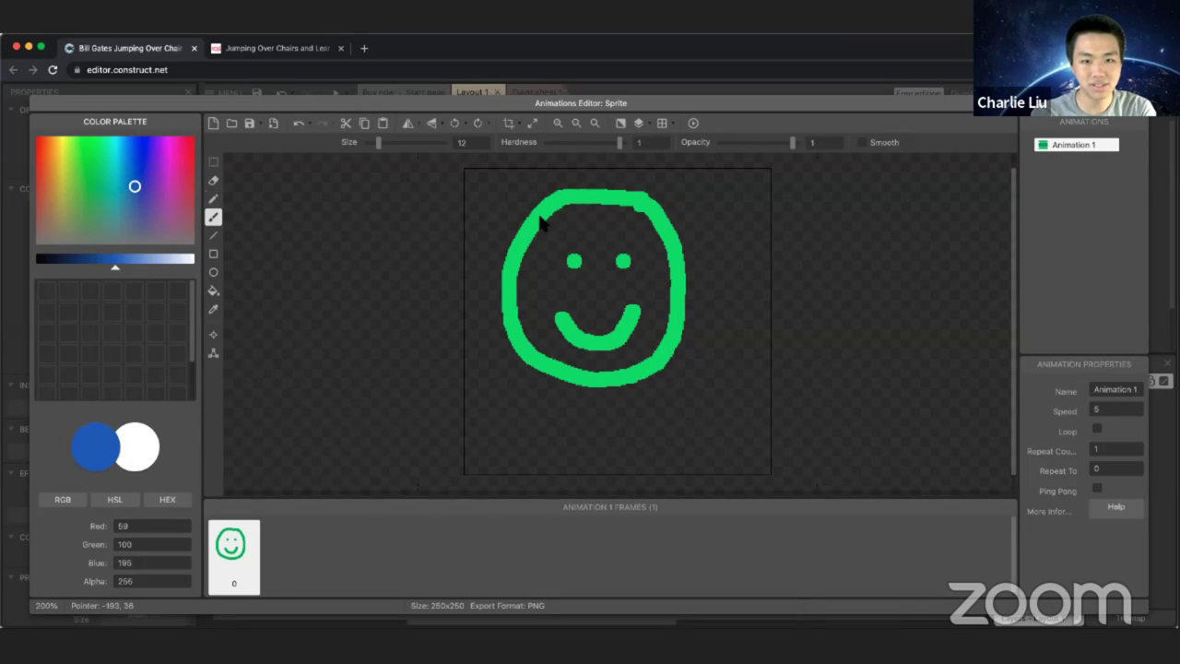
left_click(622, 265)
key("super+z")
mouse_move(584, 233)
left_mouse_down()
mouse_move(543, 253)
mouse_move(547, 271)
mouse_move(577, 285)
mouse_move(598, 271)
mouse_move(586, 233)
mouse_move(659, 234)
mouse_move(627, 227)
mouse_move(605, 242)
mouse_move(600, 277)
mouse_move(623, 288)
mouse_move(642, 277)
mouse_move(637, 236)
mouse_move(543, 262)
mouse_move(500, 224)
left_mouse_up()
mouse_move(657, 261)
left_mouse_down()
mouse_move(679, 263)
mouse_move(703, 225)
left_mouse_up()
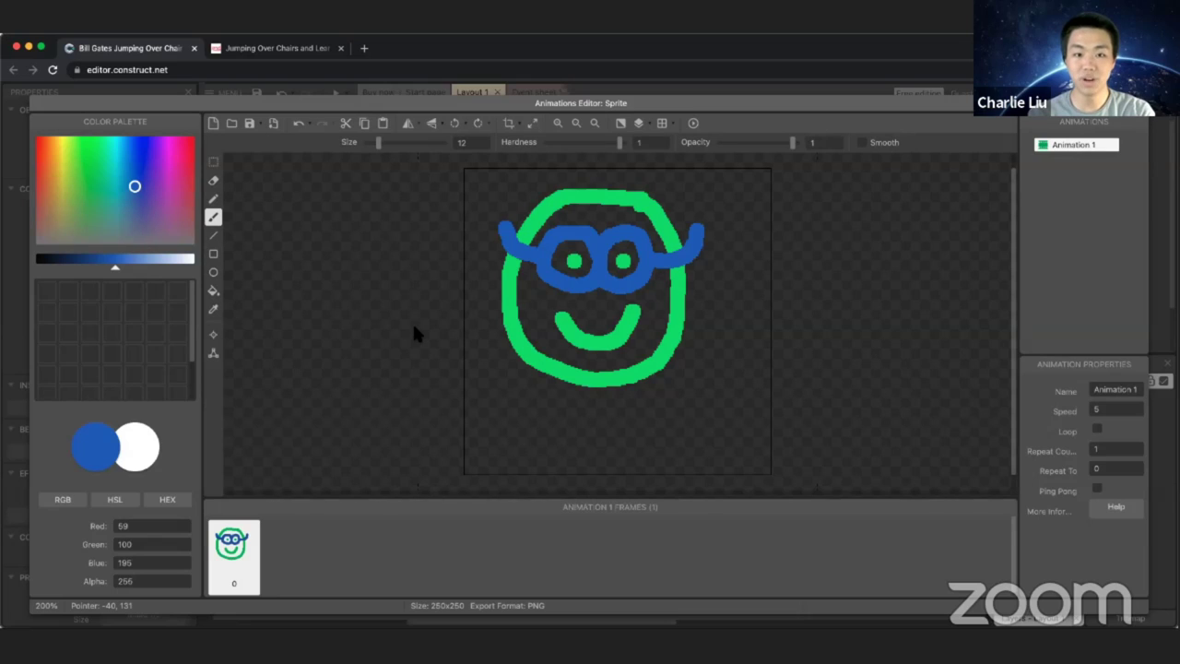
Step: Crop the face image to its drawn content and return to the layout with nothing selected
left_click(510, 128)
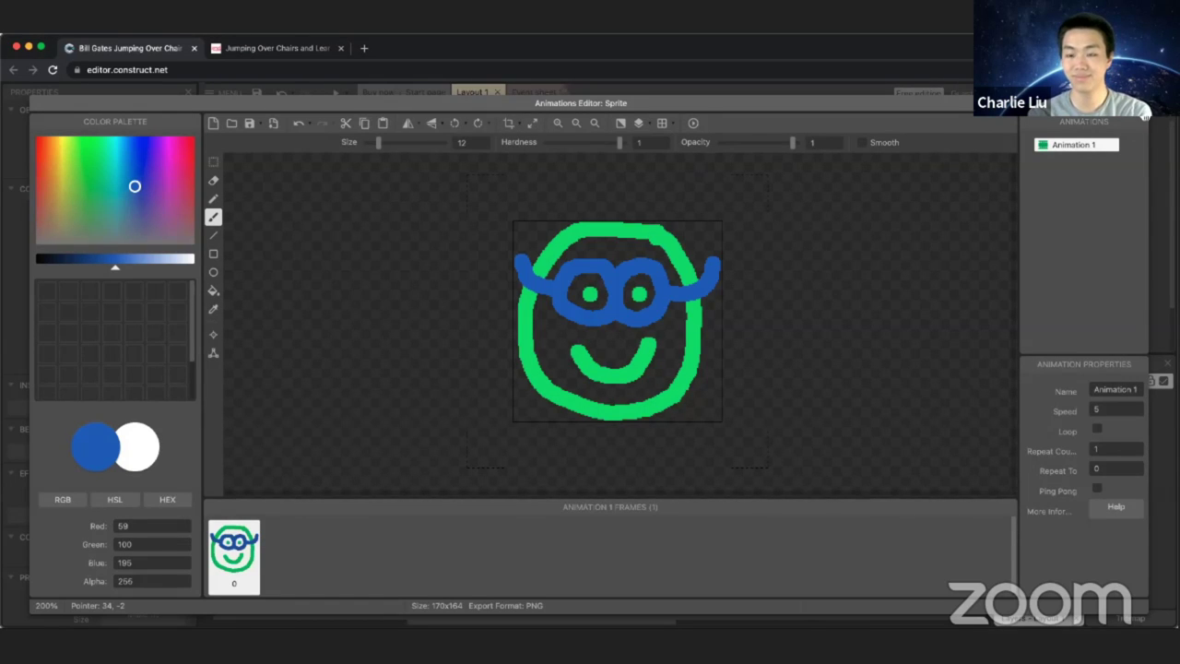
left_click(1146, 117)
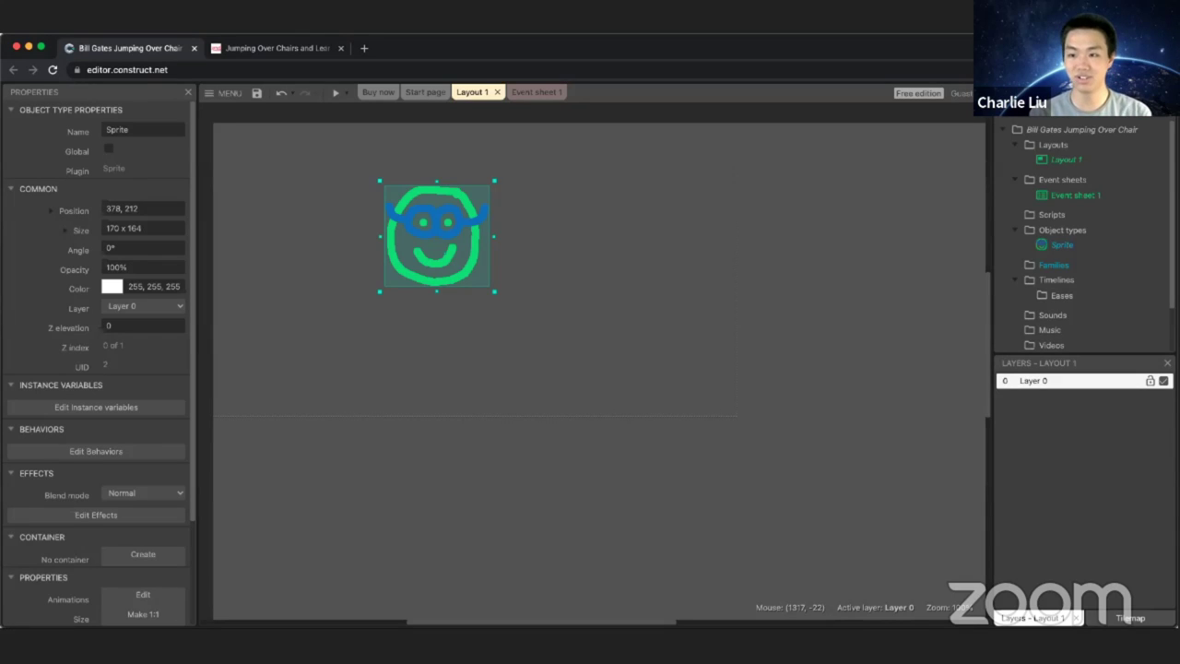
left_click(578, 210)
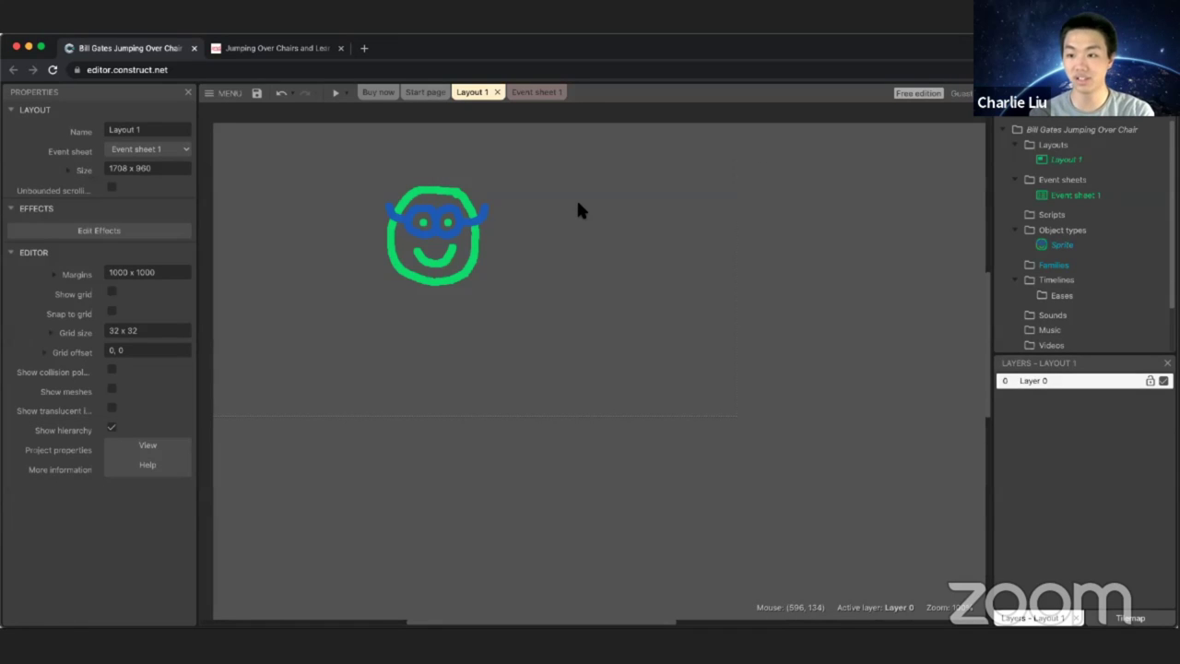
Step: Insert a second Sprite object beside the face in the layout, at about (567, 275)
right_click(578, 209)
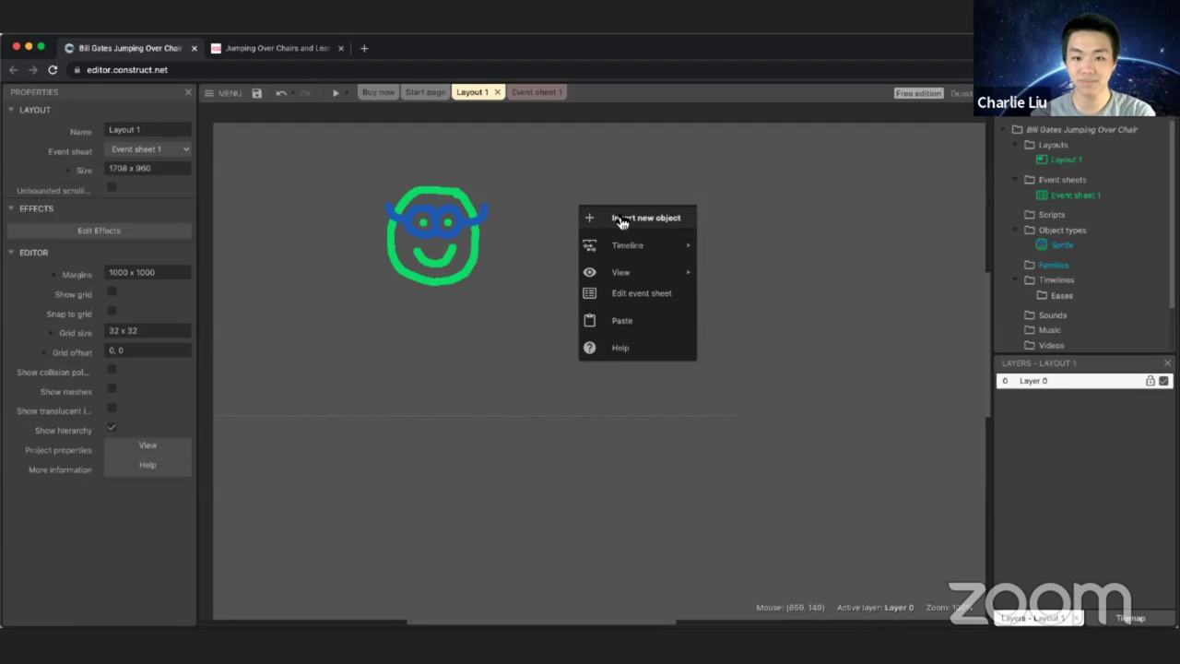
left_click(622, 222)
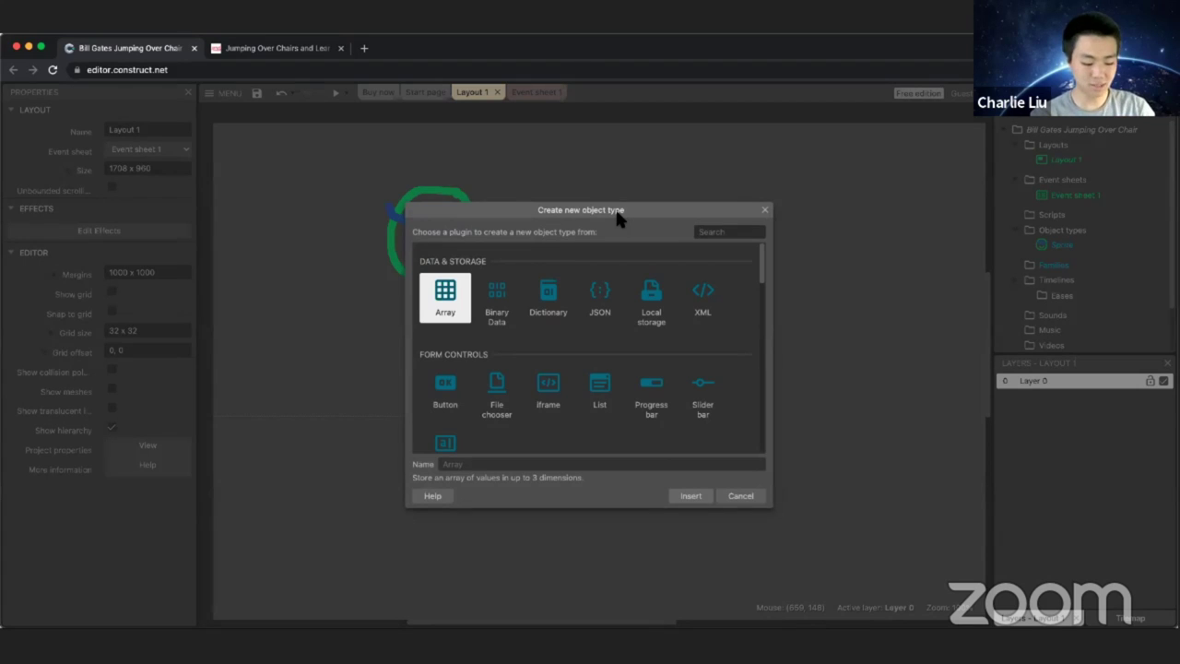
type("sprite")
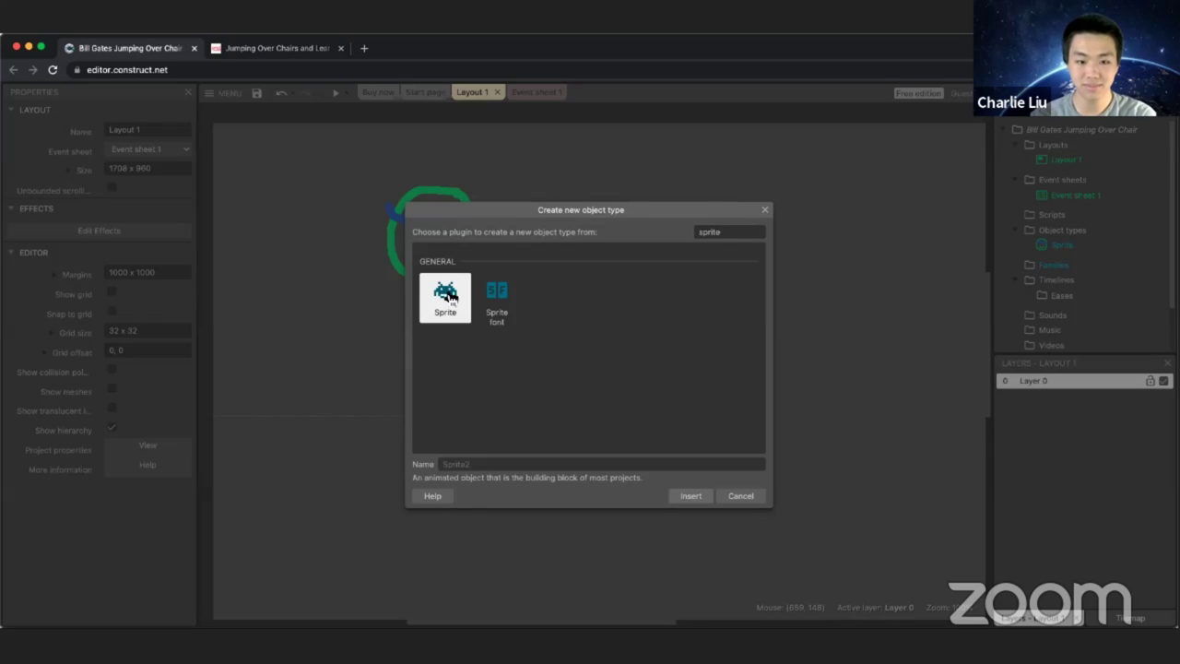
double_click(447, 293)
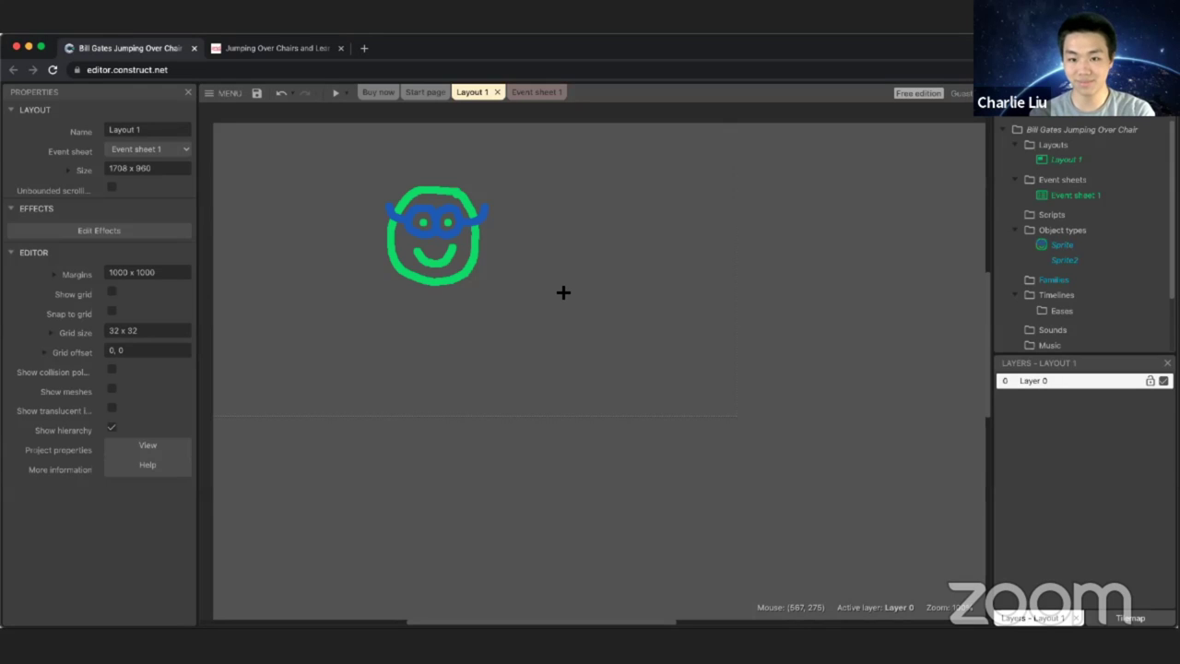
left_click(561, 289)
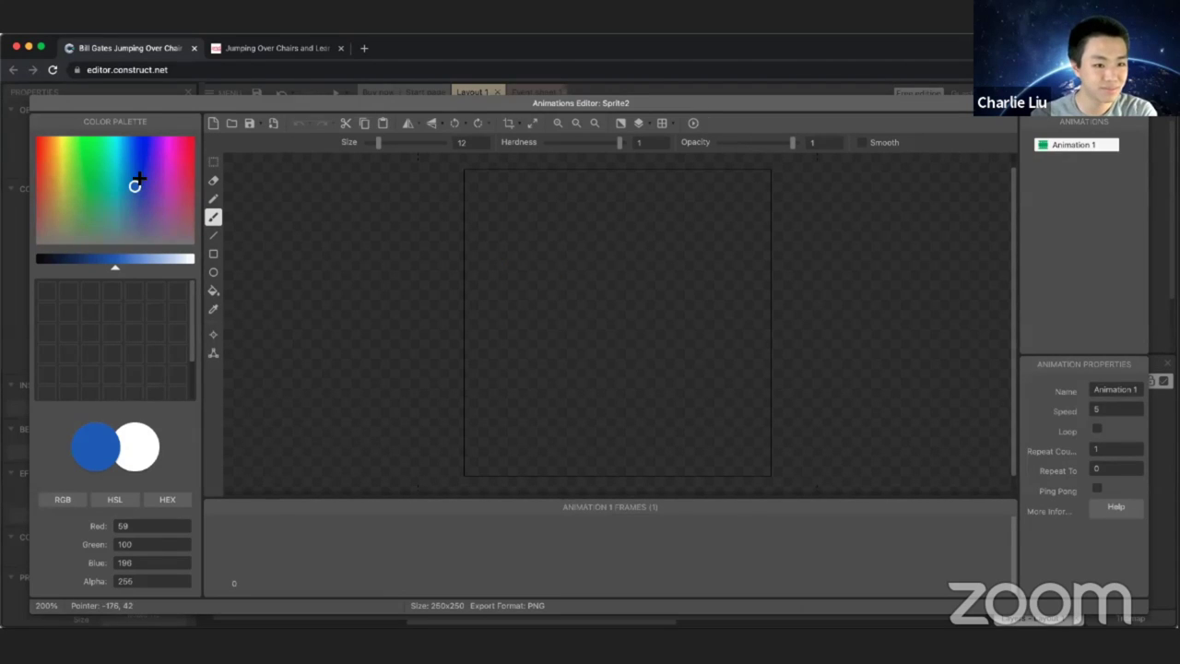
Step: Choose pink (240, 14, 195) and paint a side-view chair with a tall back, a flat seat and two equally long legs
left_click_drag(153, 186, 176, 149)
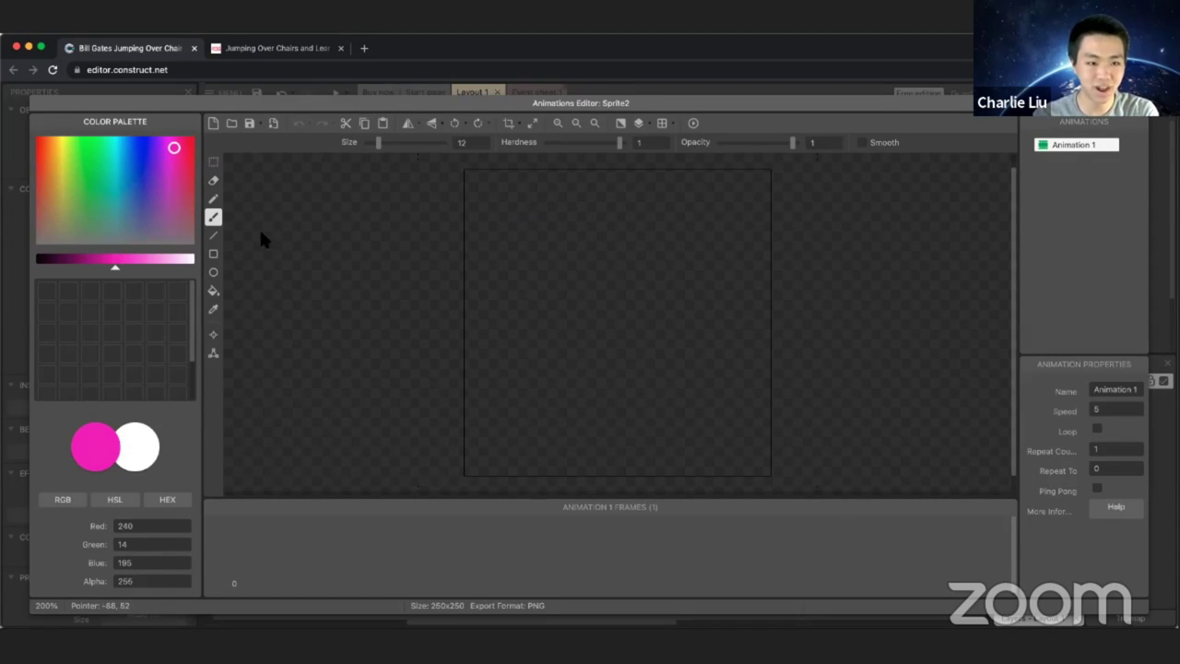
left_click(533, 183)
left_click_drag(533, 185, 529, 219)
left_click_drag(530, 319, 531, 385)
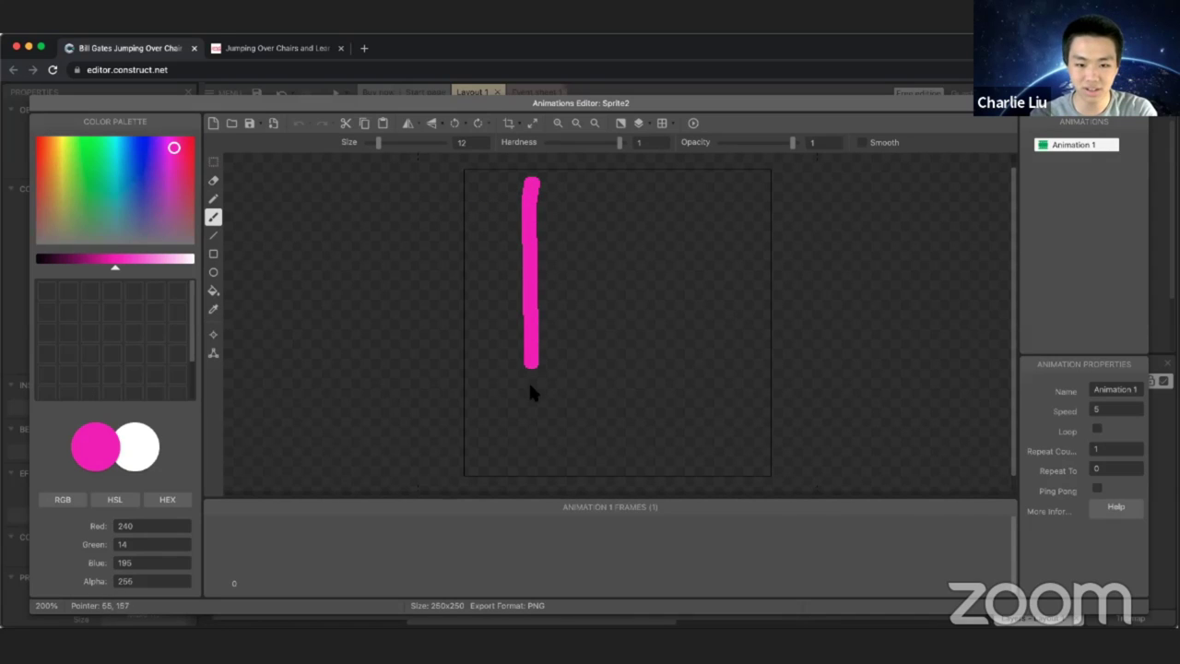
left_click_drag(531, 433, 531, 430)
left_click_drag(532, 306, 660, 304)
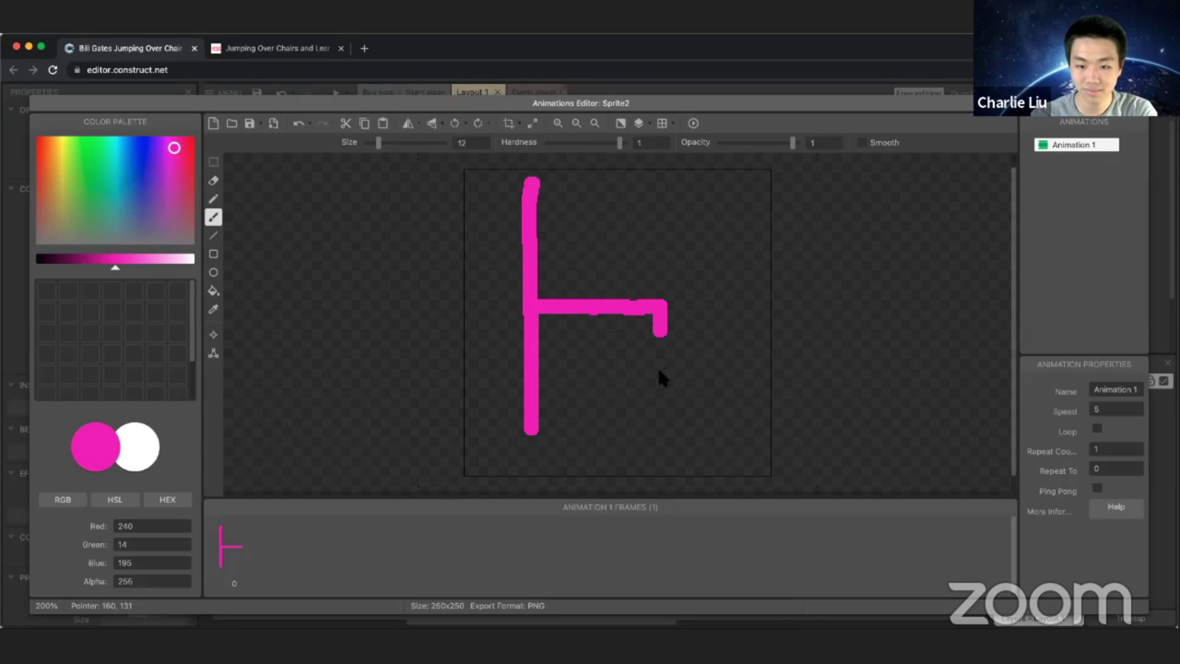
left_click_drag(658, 435, 658, 442)
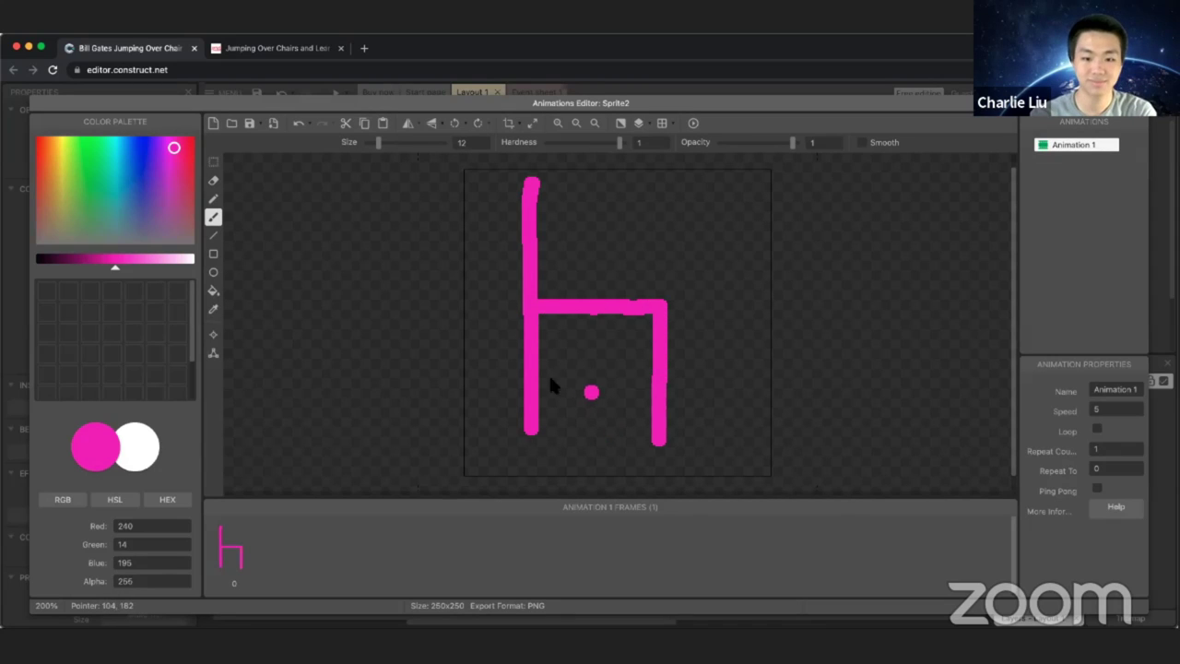
left_click_drag(531, 427, 531, 442)
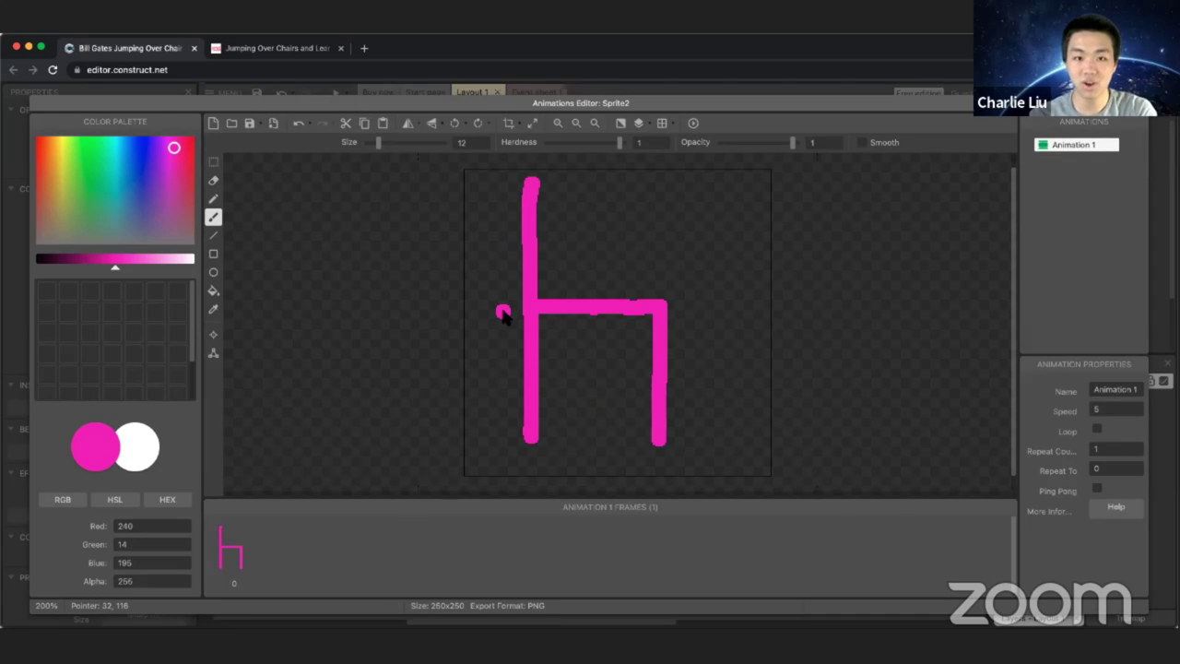
Step: Crop the chair image to its drawn content and move the chair sprite slightly farther from the face in the layout
left_click(513, 128)
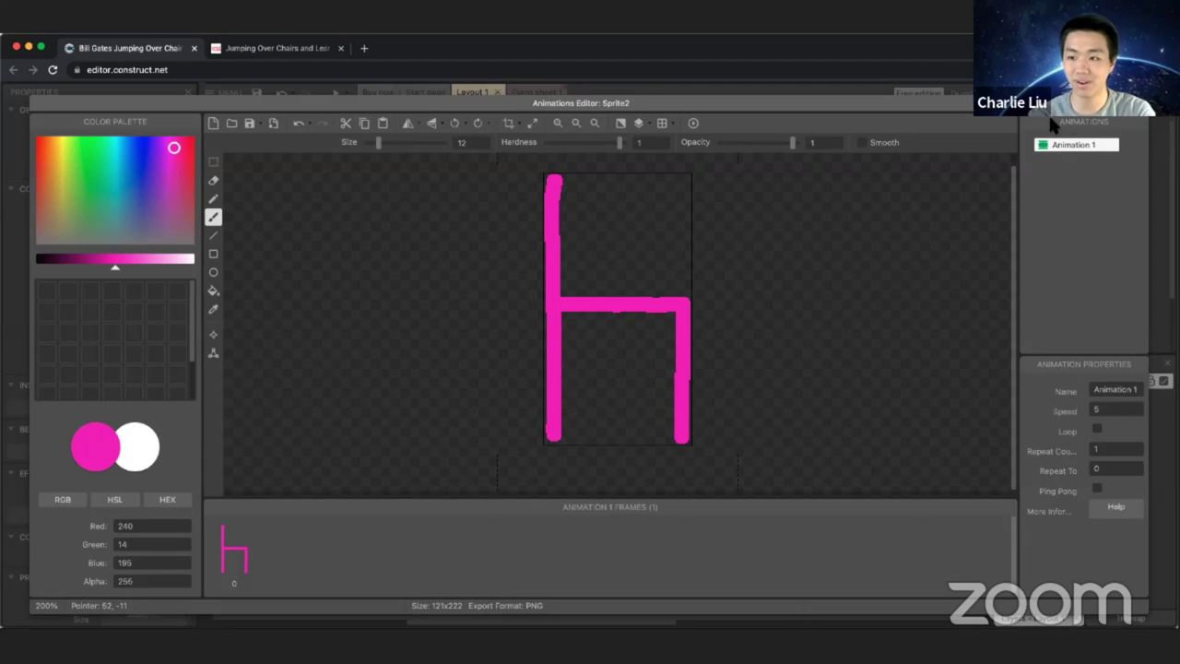
left_click(1139, 102)
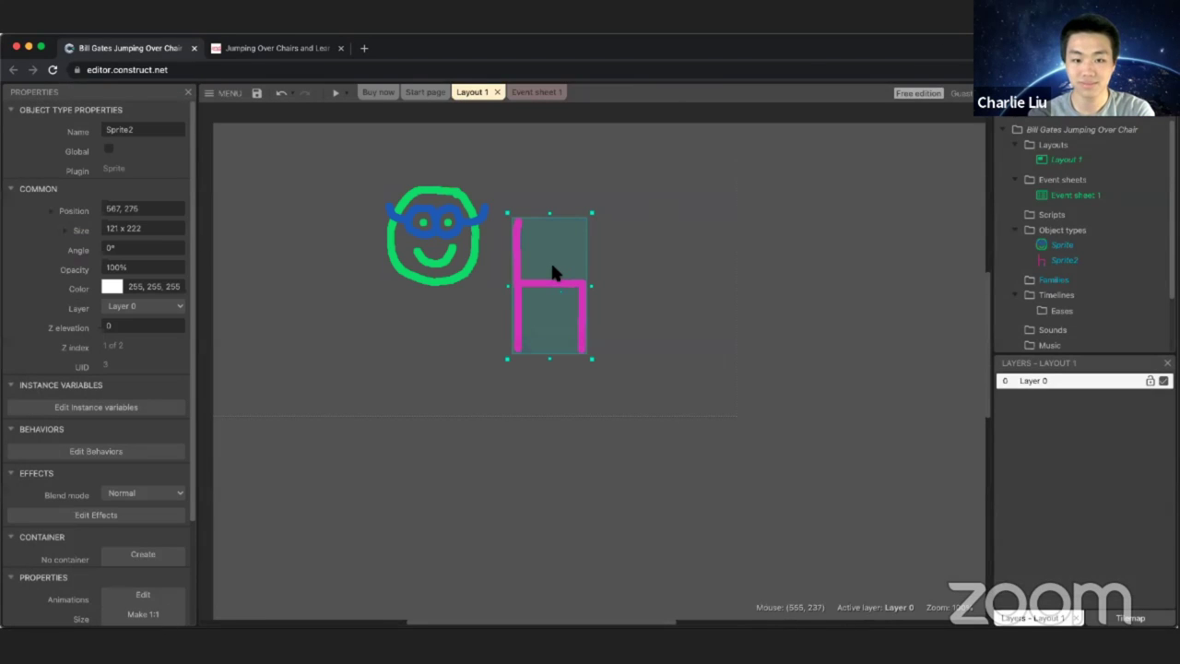
left_click_drag(552, 268, 600, 263)
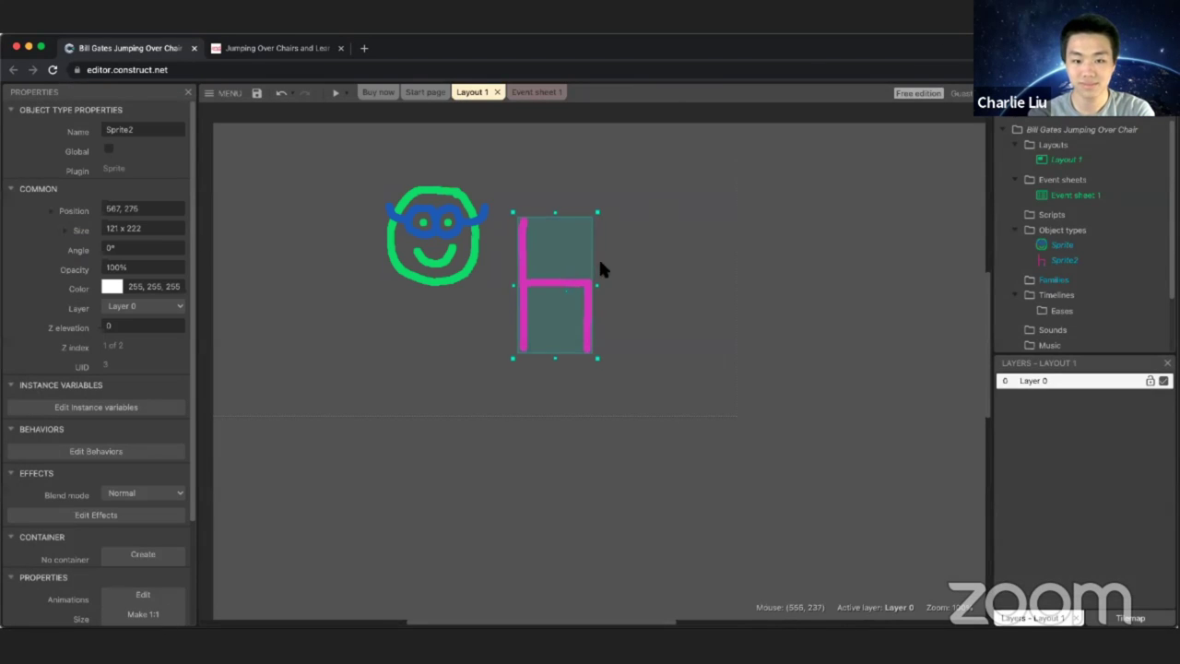
left_click(543, 198)
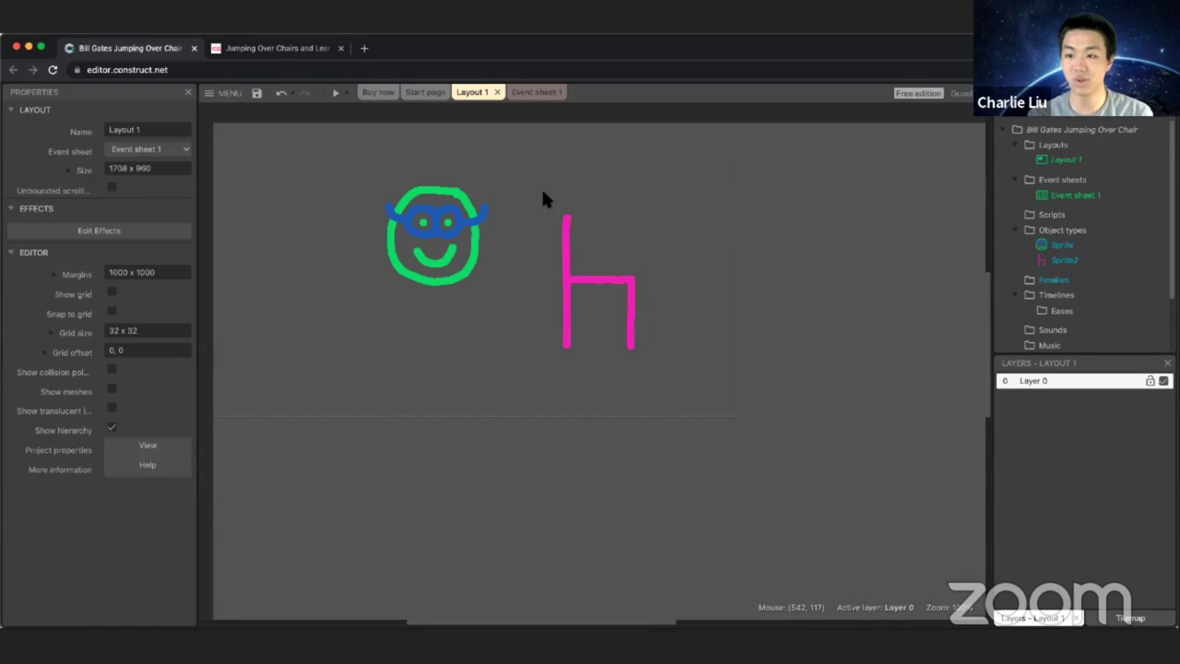
Step: Insert a third Sprite object in the layout between the face and the chair, at about (534, 119)
right_click(541, 197)
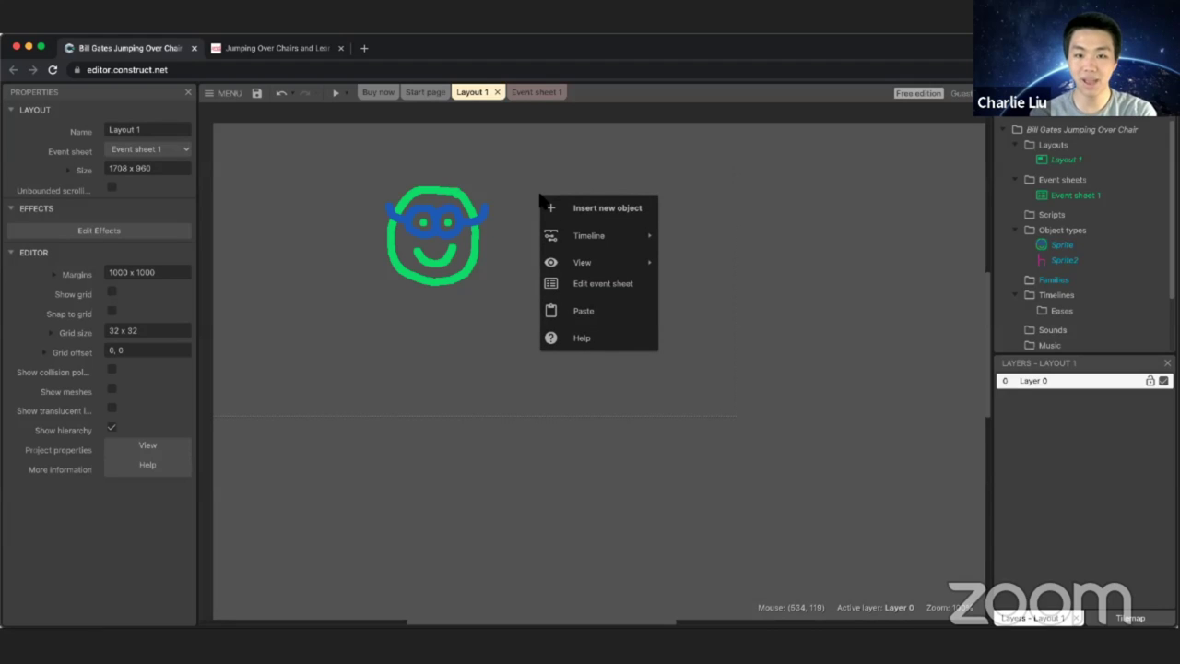
left_click(591, 213)
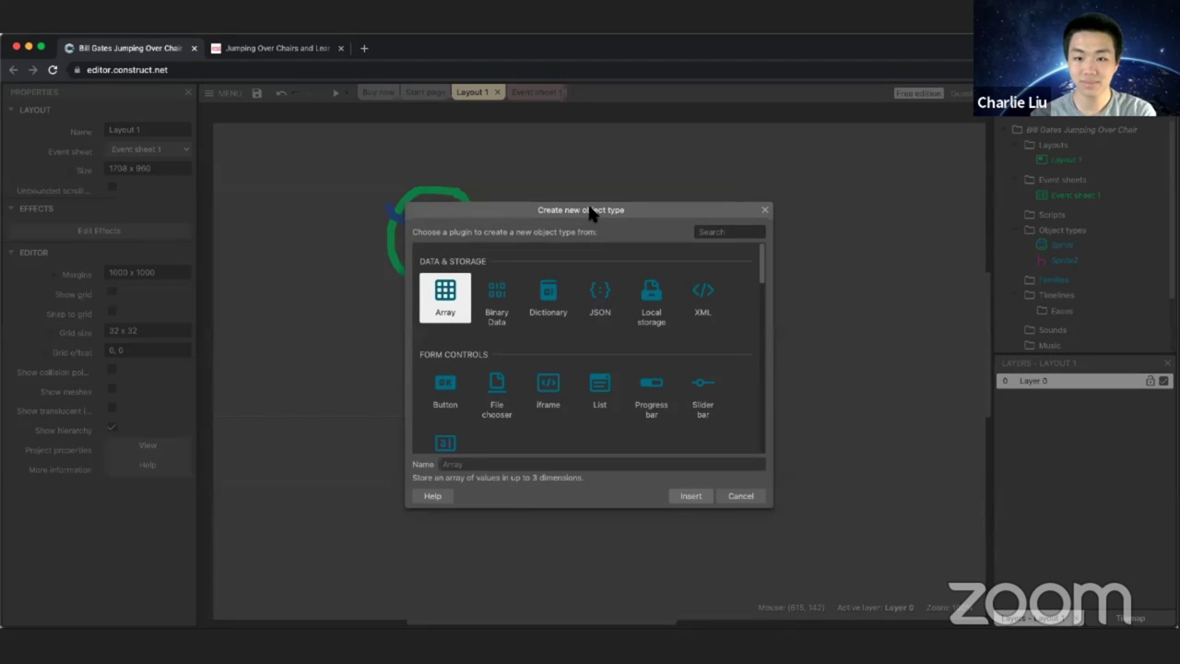
type("sprite")
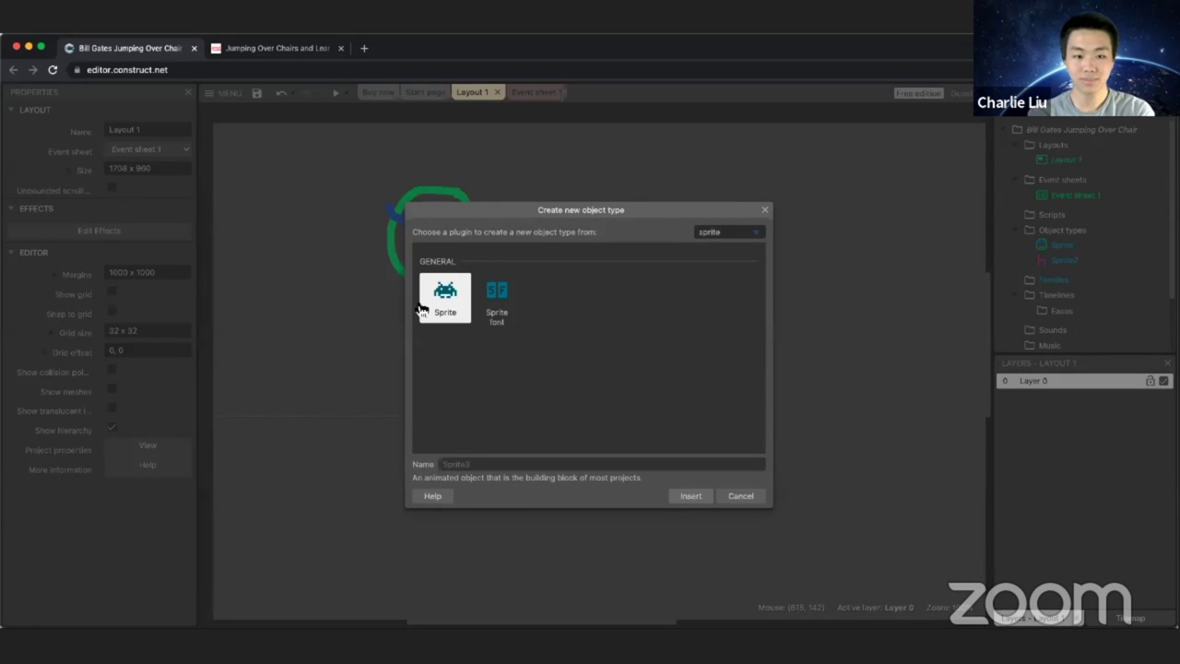
double_click(447, 296)
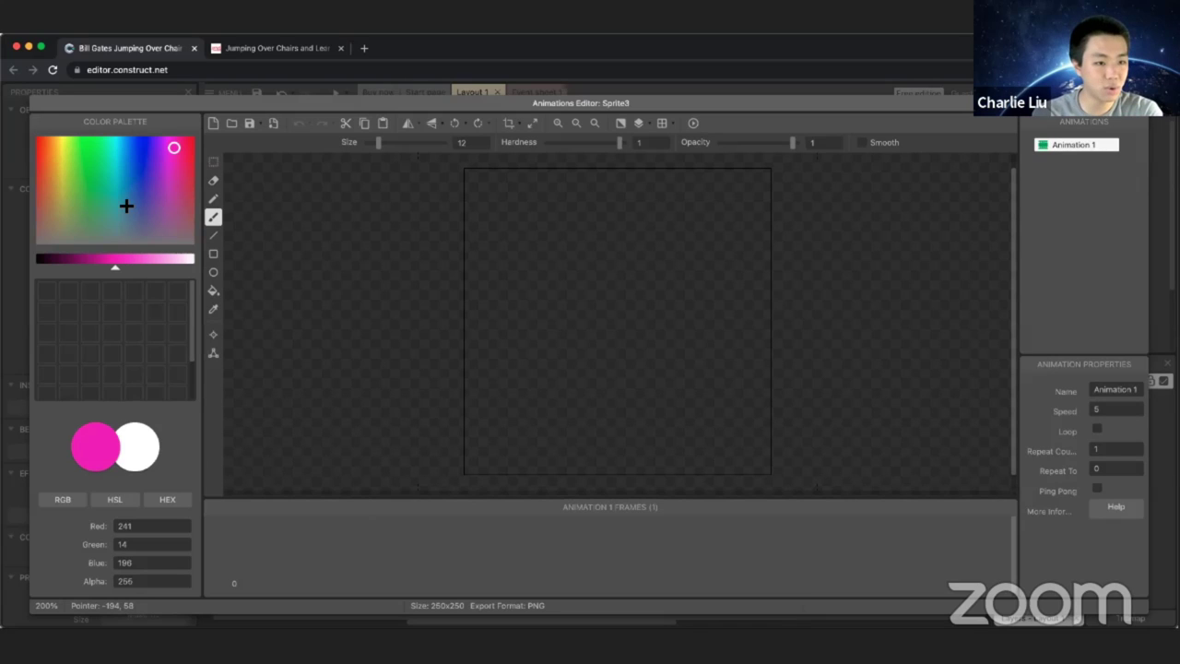
Step: Choose yellow (234, 234, 20) and paint a horizontal floor line across the full width of the sprite image
left_click(64, 191)
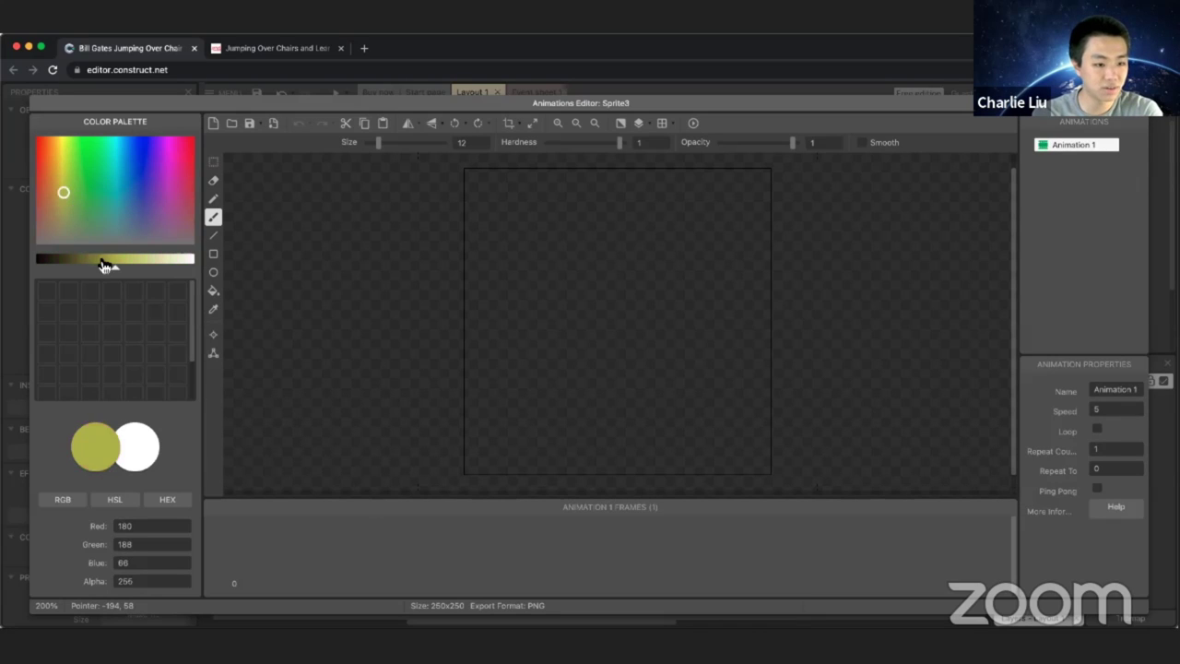
left_click(61, 153)
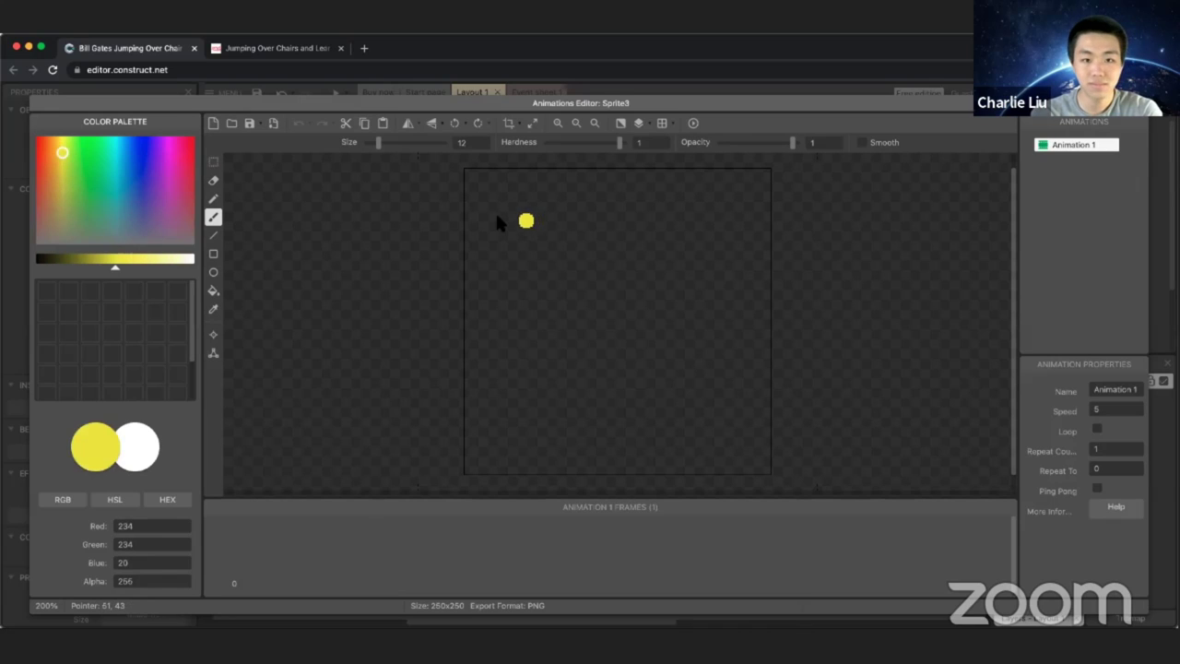
left_click_drag(468, 395, 783, 400)
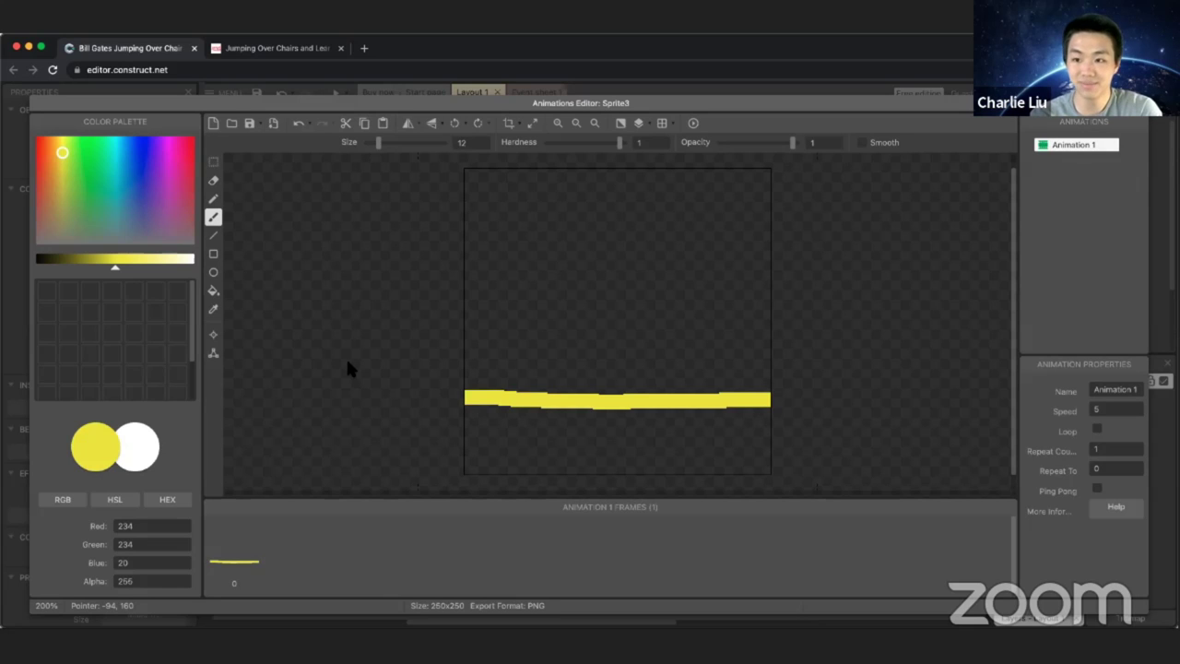
Step: Crop the floor image to its drawn content and return to the layout with nothing selected
left_click(512, 127)
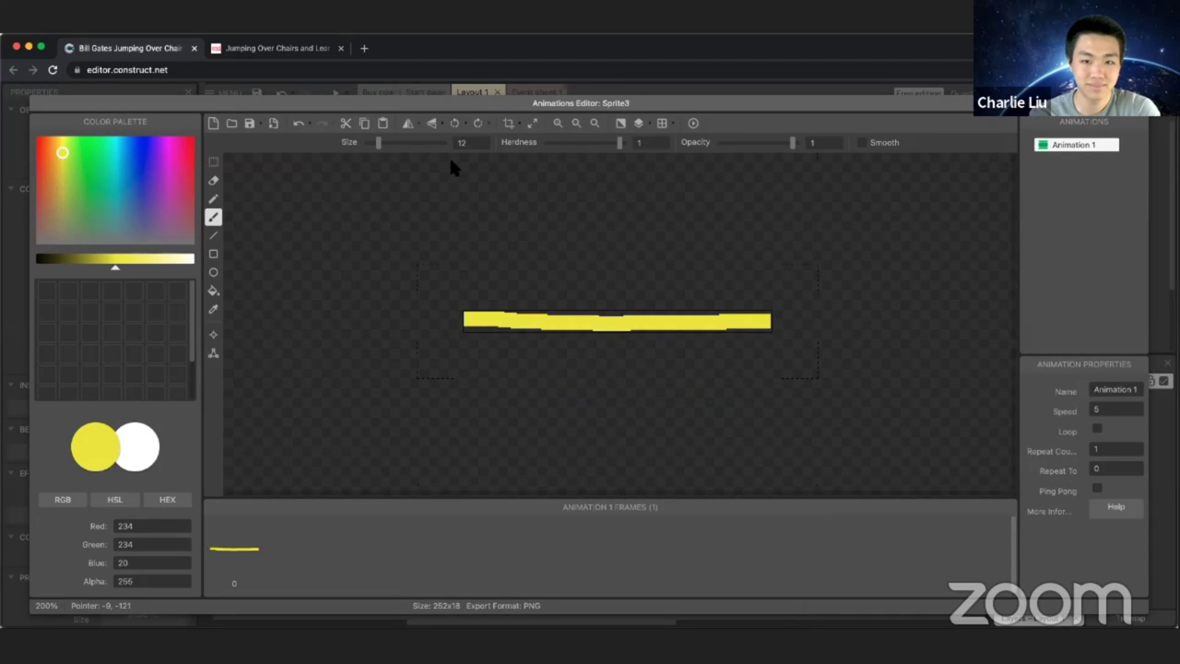
left_click(1147, 104)
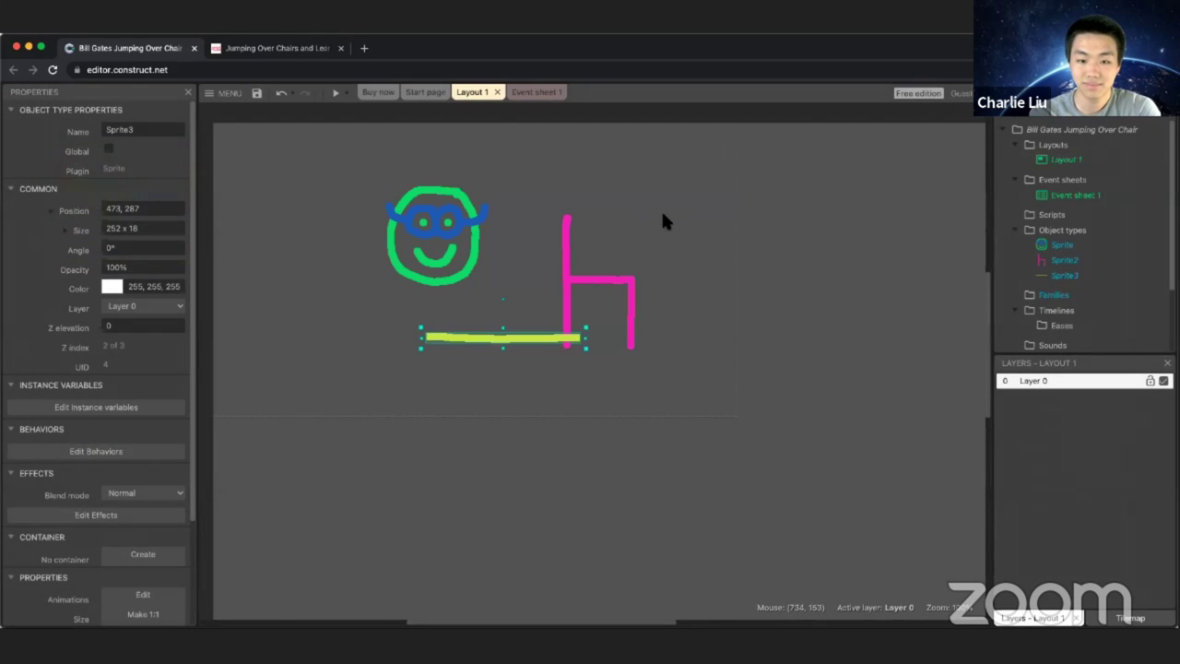
left_click(664, 220)
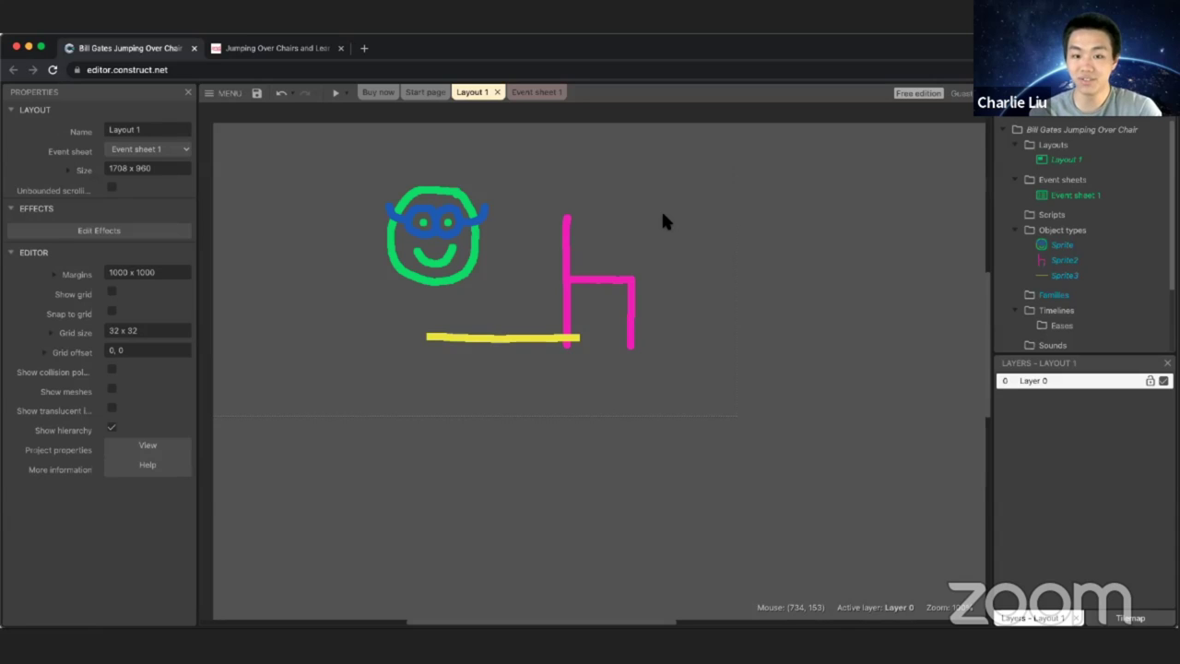
Step: Move the yellow floor sprite below the face and chair and stretch it to about 853 x 18 at (429.5, 403)
left_click(492, 339)
left_click_drag(376, 387, 286, 413)
left_click_drag(374, 409, 742, 402)
Step: Move the face and the chair down toward the yellow floor and shrink the chair so it stands on it
left_click(625, 338)
left_click_drag(605, 281, 532, 343)
left_click_drag(439, 243, 314, 334)
left_click_drag(513, 339, 452, 341)
left_click_drag(513, 269, 475, 348)
Step: Reposition the face just above the floor, to the left of the chair, and deselect it
left_click(406, 295)
mouse_move(341, 322)
left_mouse_down()
mouse_move(355, 324)
mouse_move(369, 298)
mouse_move(355, 311)
left_mouse_up()
left_click(363, 295)
left_click_drag(321, 355, 331, 359)
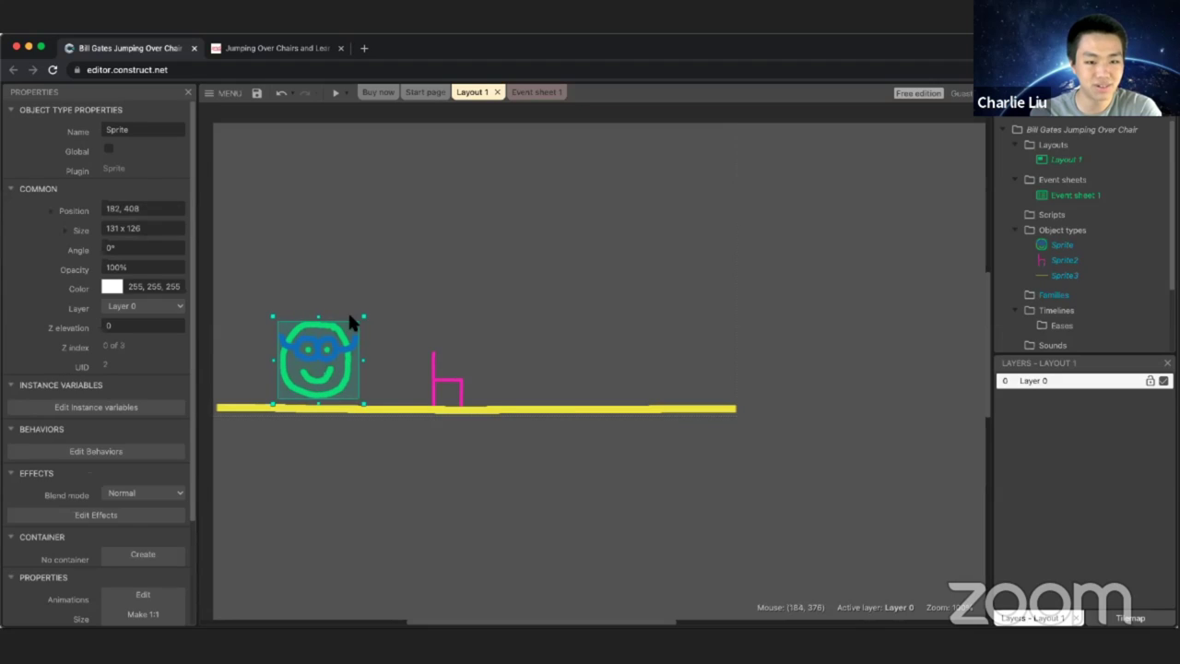
left_click(367, 259)
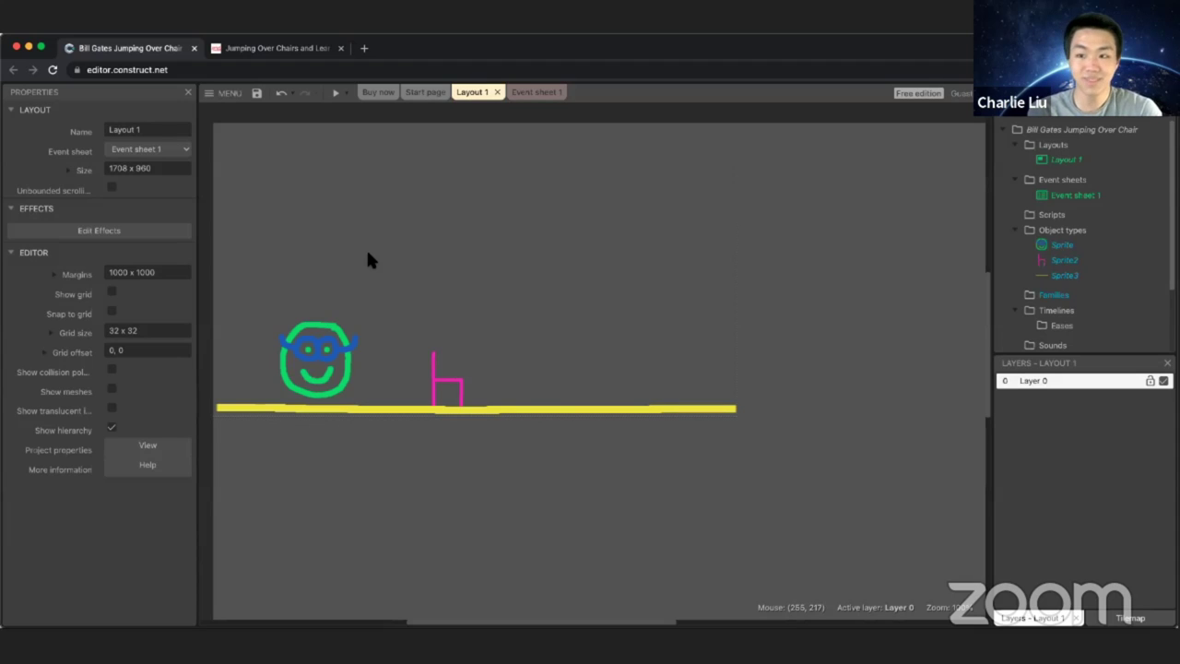
Step: Preview the layout with its three sprites and return to the editor
left_click(339, 95)
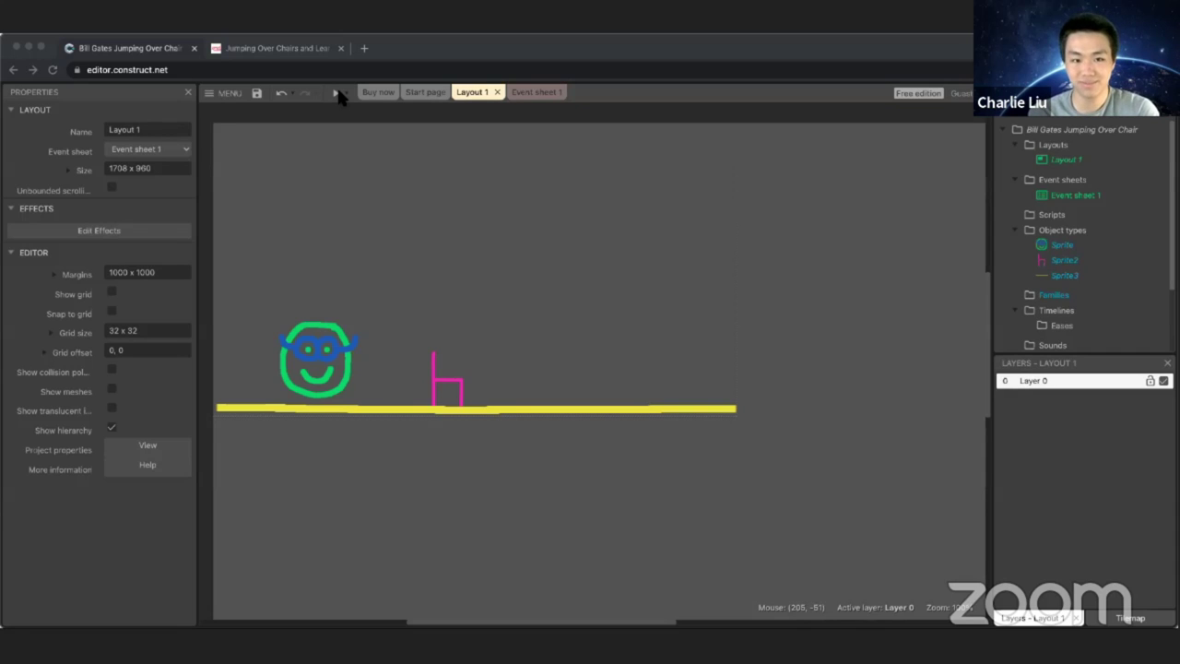
left_click(333, 190)
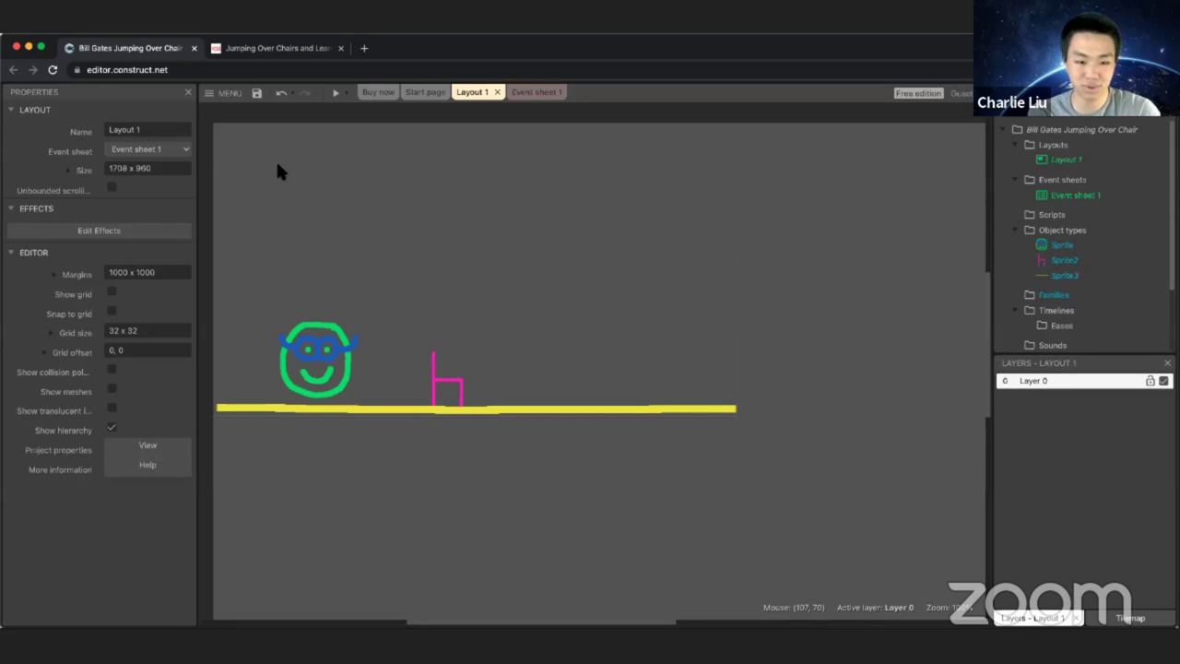
Step: Add the Platform behavior to the face sprite and deselect it
left_click(322, 346)
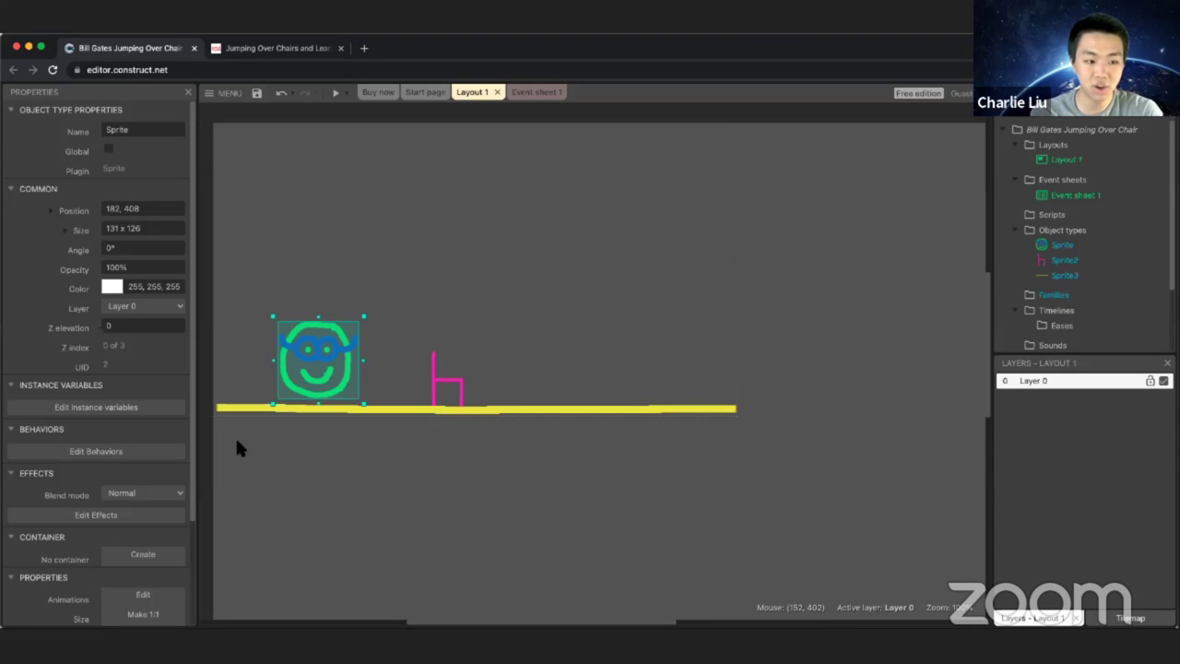
left_click(150, 459)
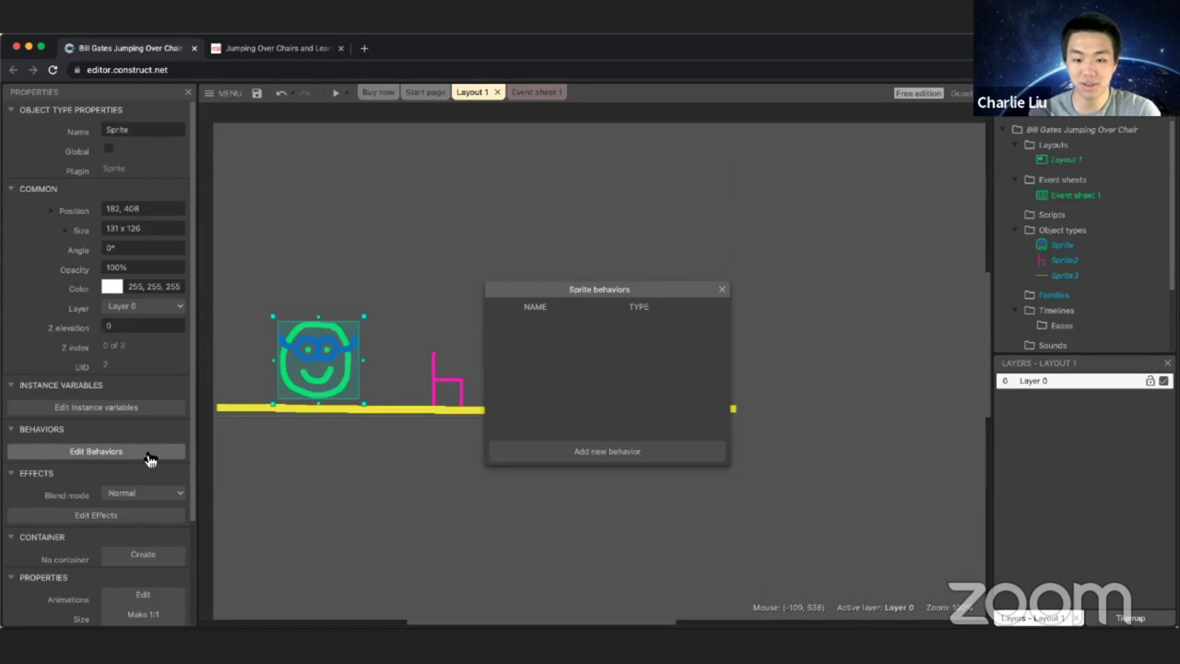
left_click(569, 454)
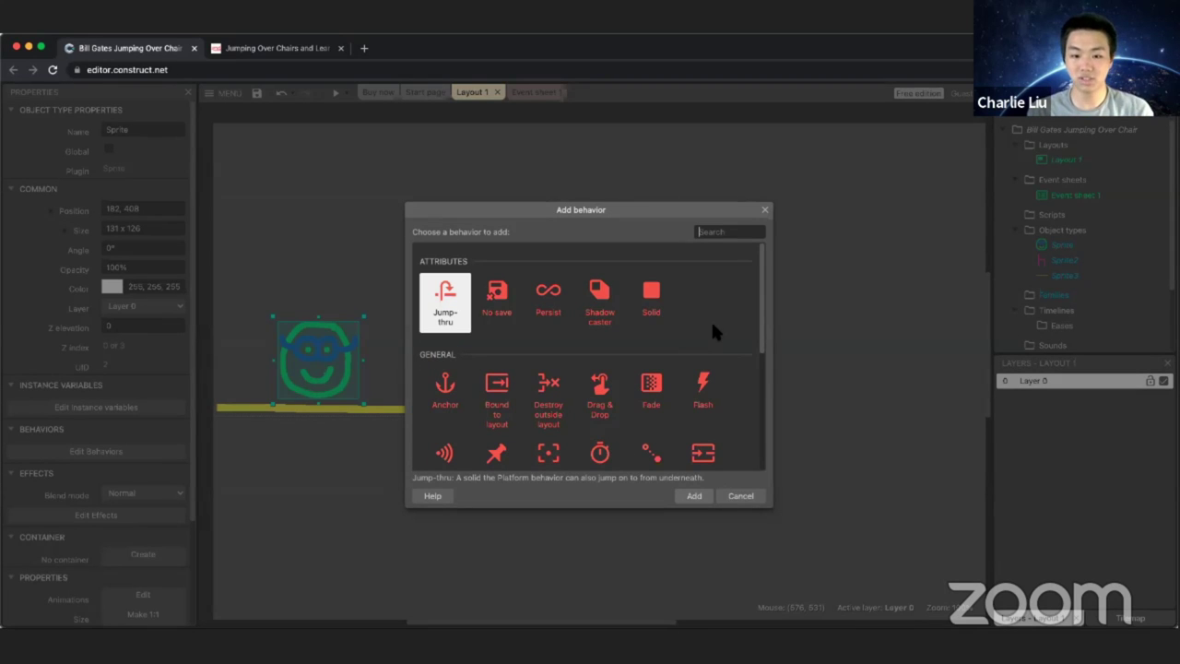
type("pl")
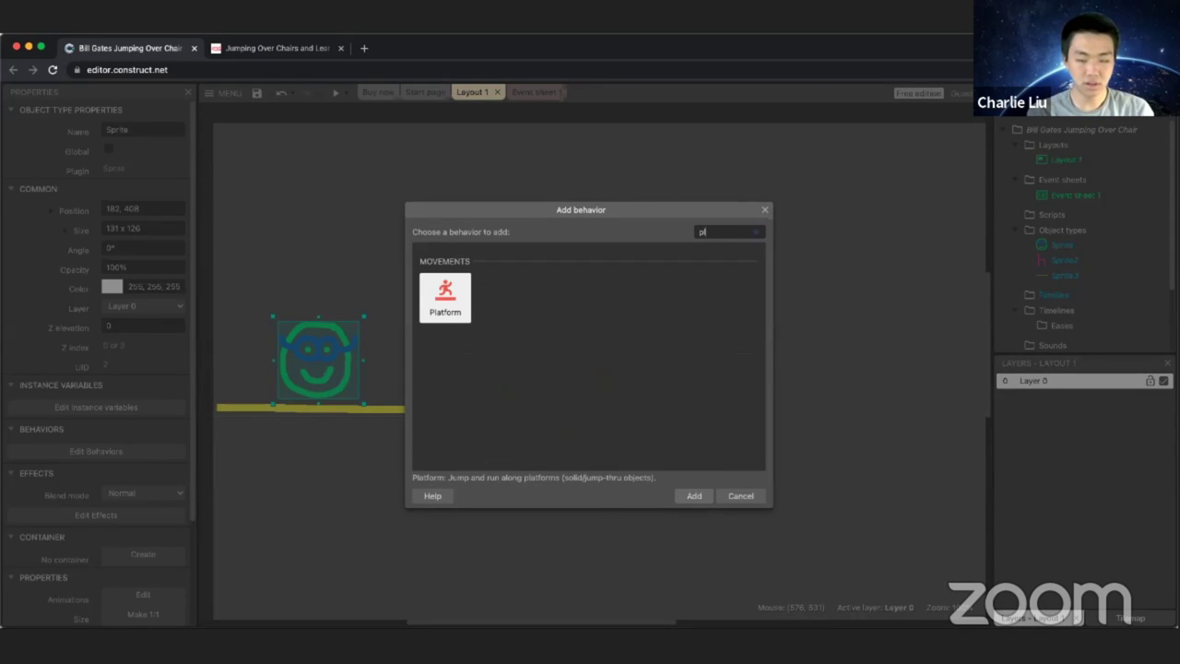
type("atform")
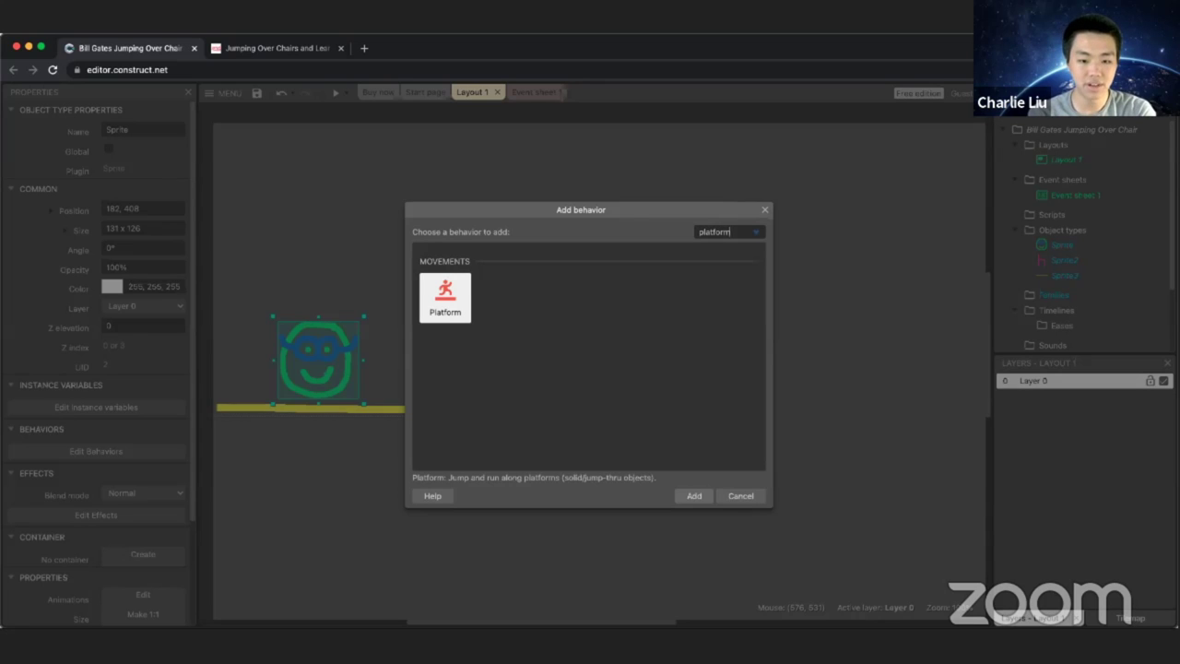
double_click(453, 303)
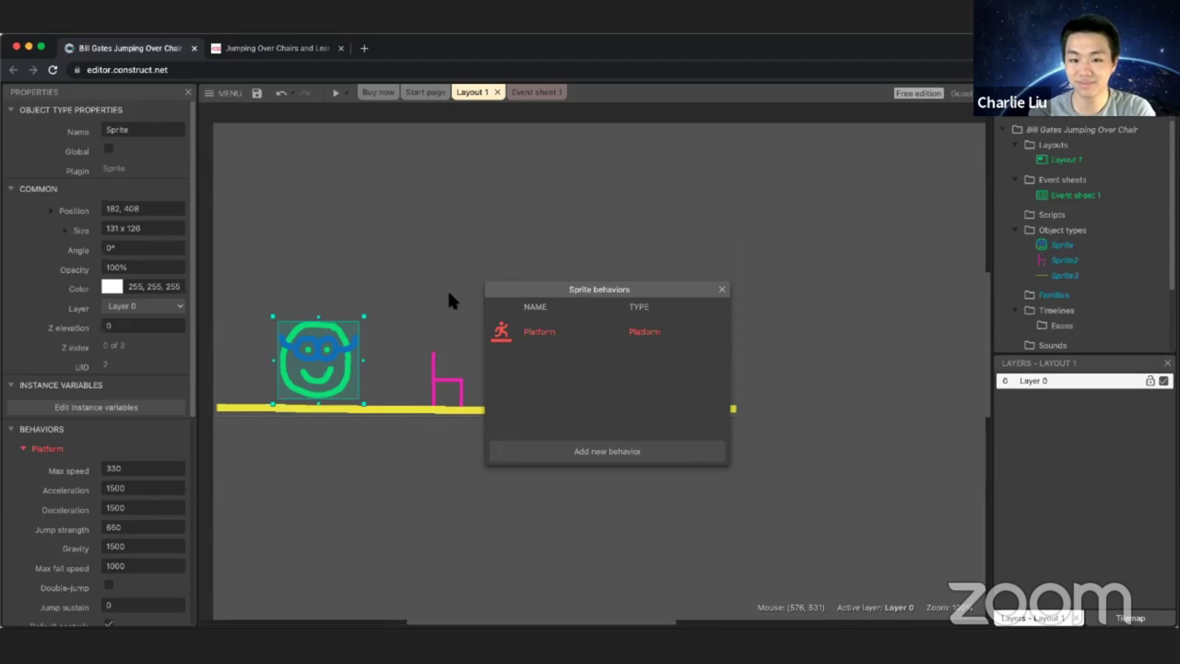
left_click(723, 291)
left_click(553, 256)
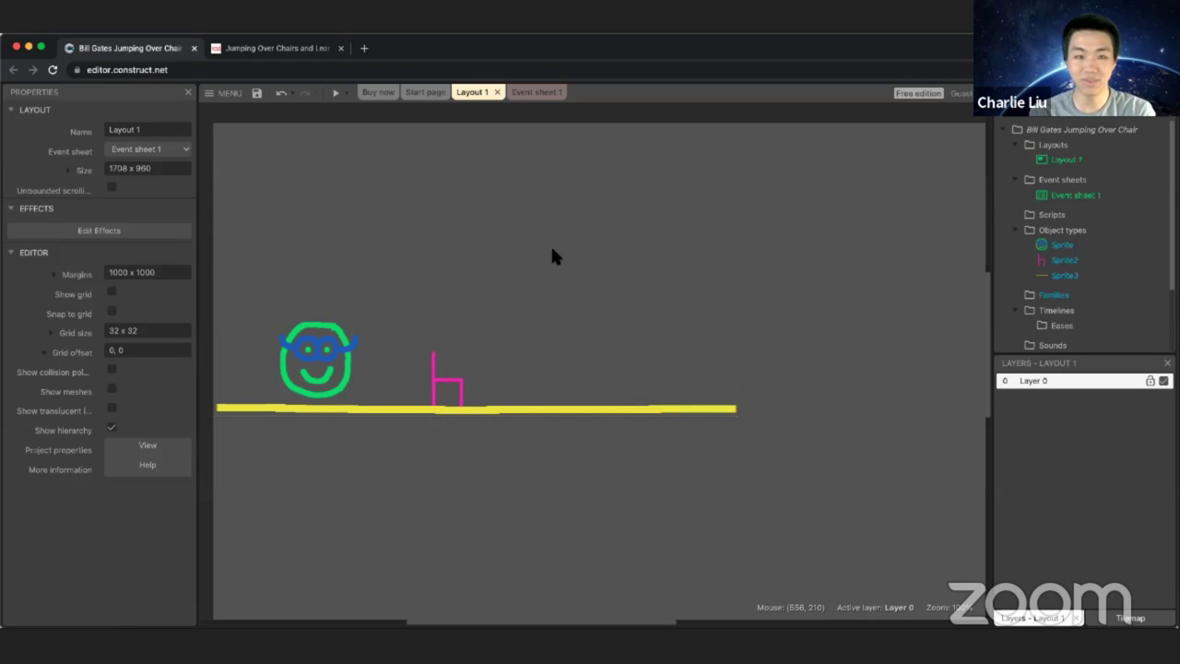
Step: Preview the game to test the face's Platform behavior and return to the layout
left_click(338, 96)
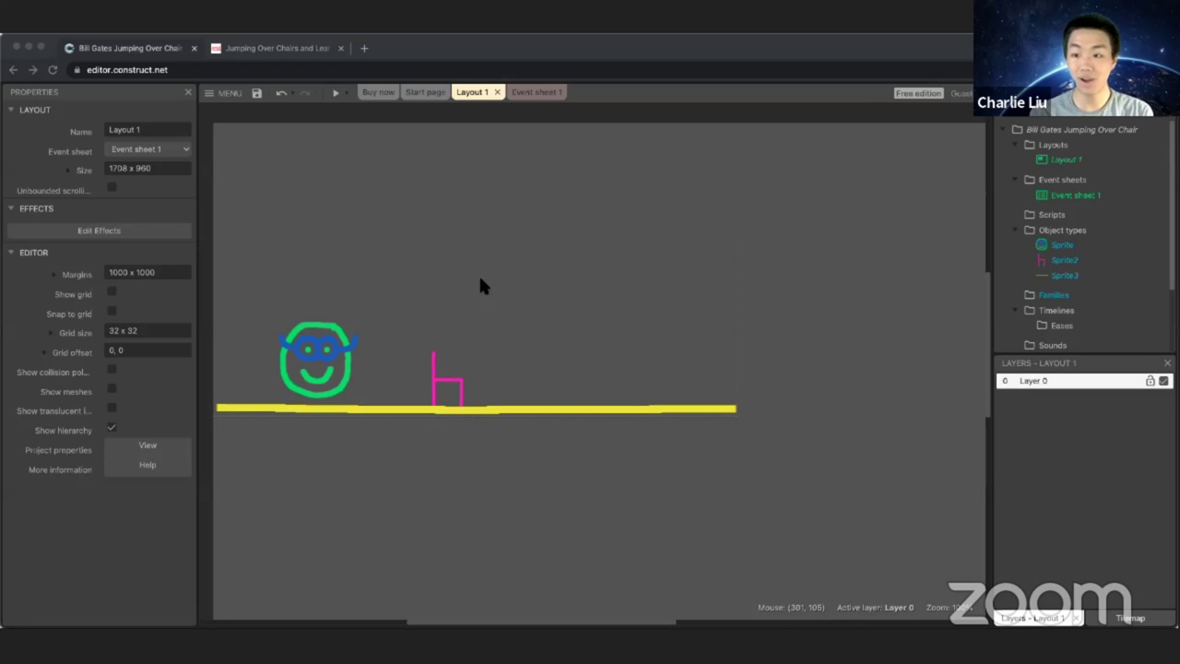
left_click(337, 196)
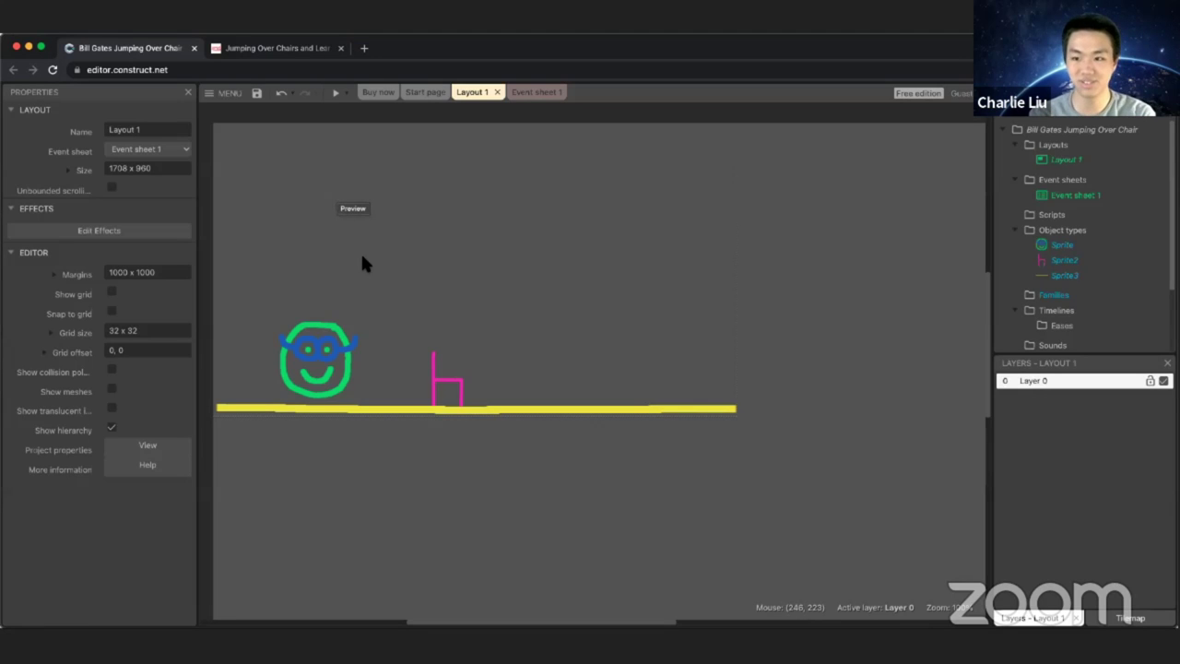
Step: Add the Solid behavior to the face sprite alongside its Platform behavior
left_click(324, 339)
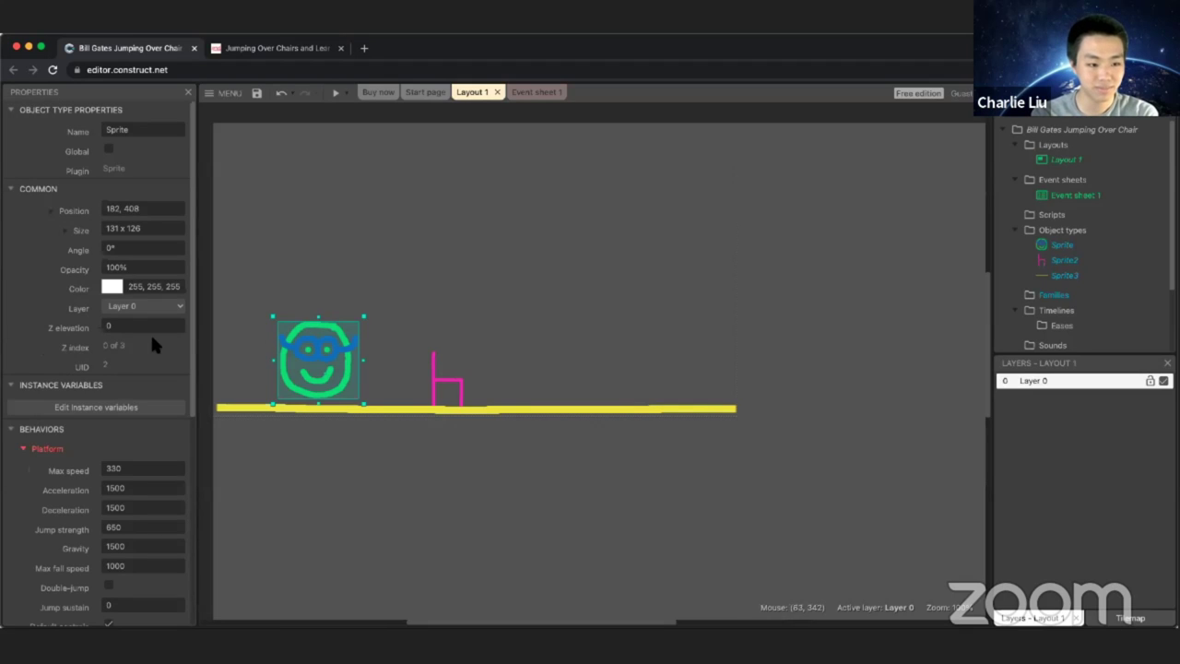
scroll(147, 341, "down", 1)
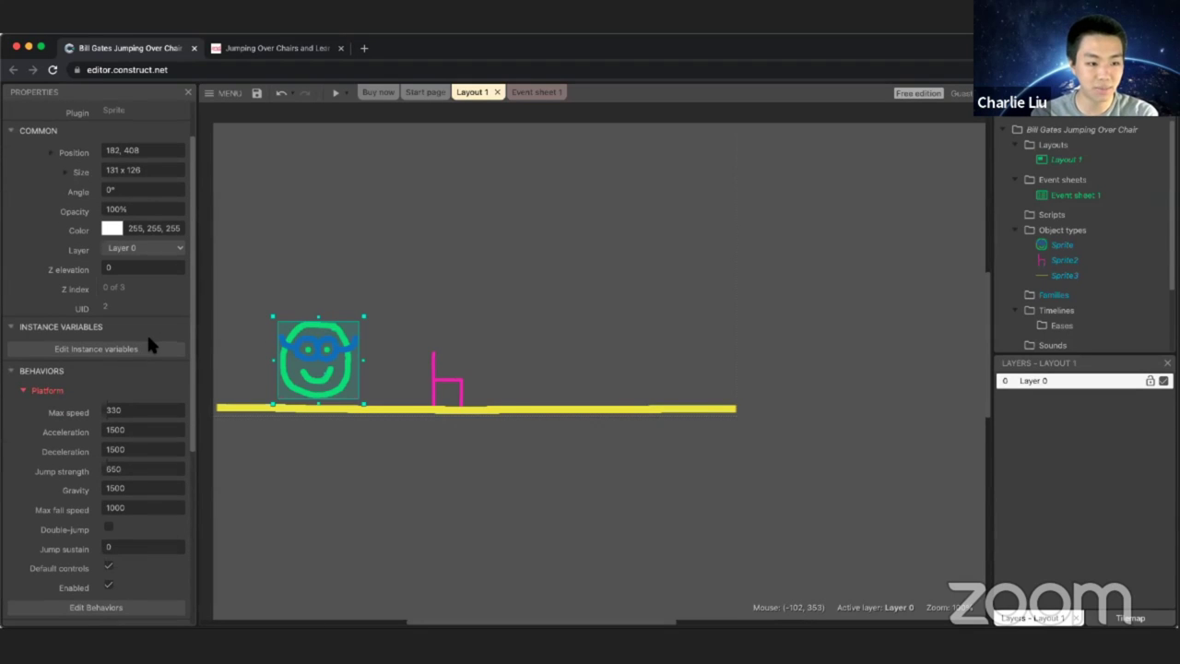
scroll(150, 343, "down", 3)
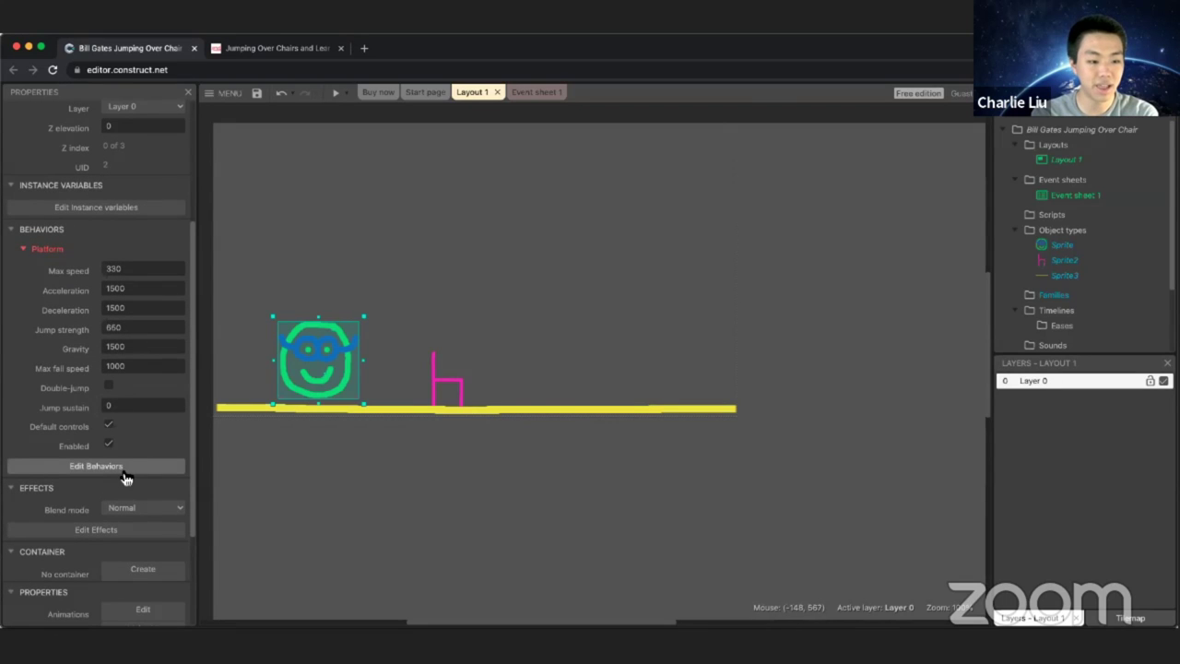
left_click(127, 472)
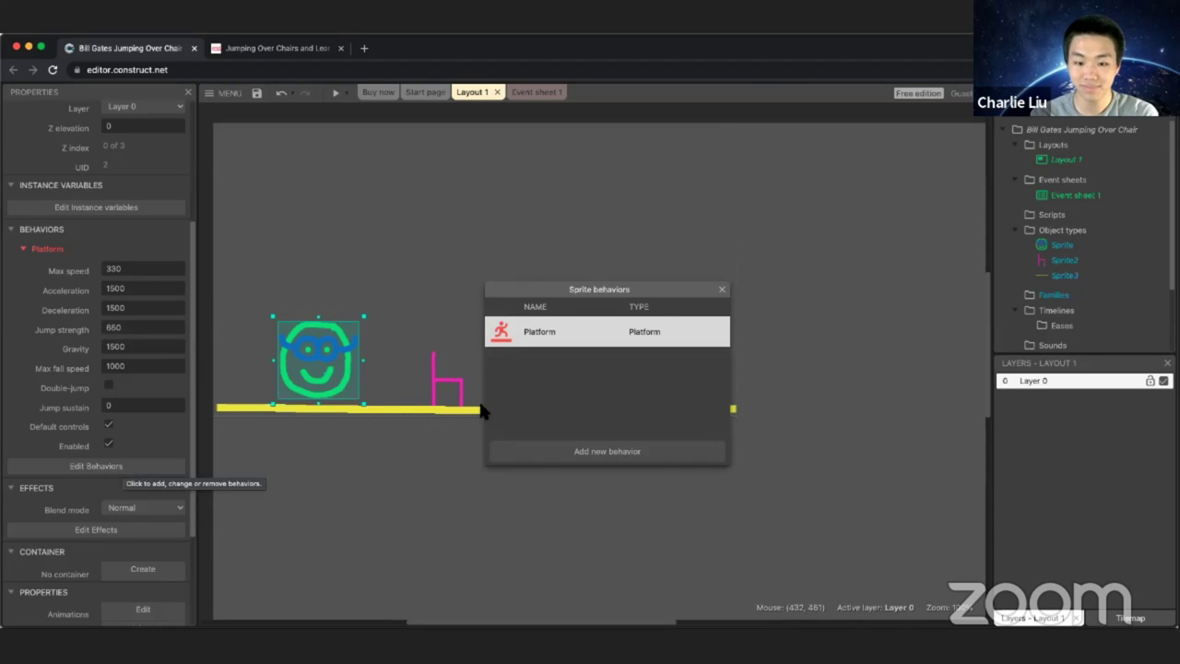
left_click(634, 452)
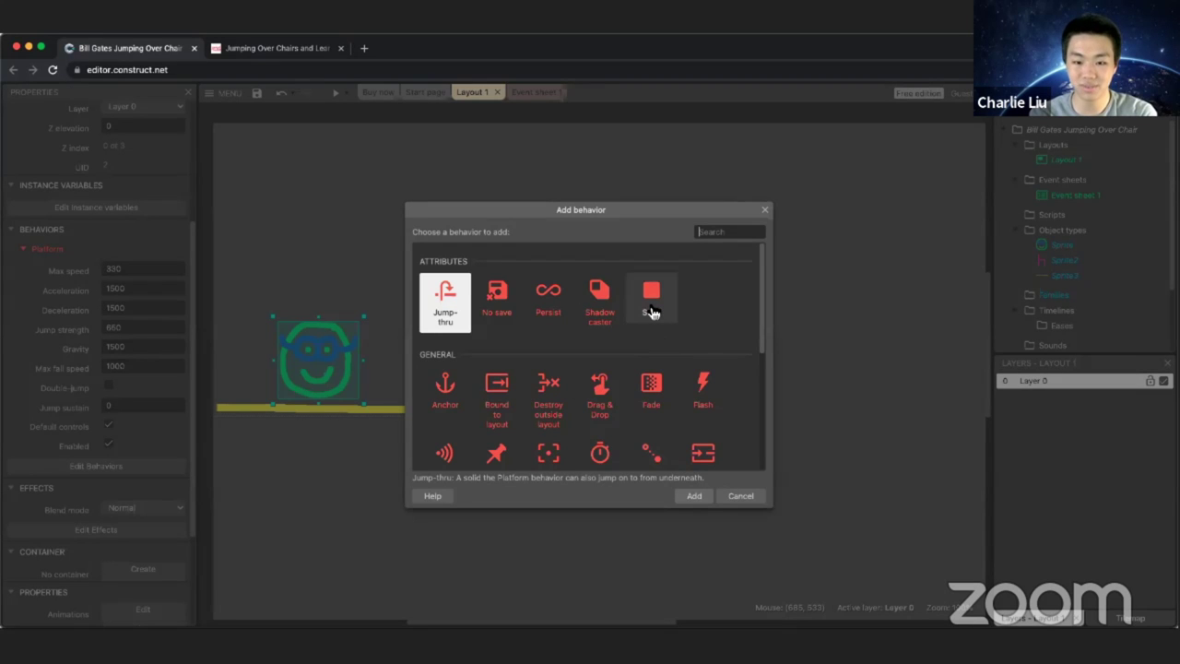
double_click(651, 309)
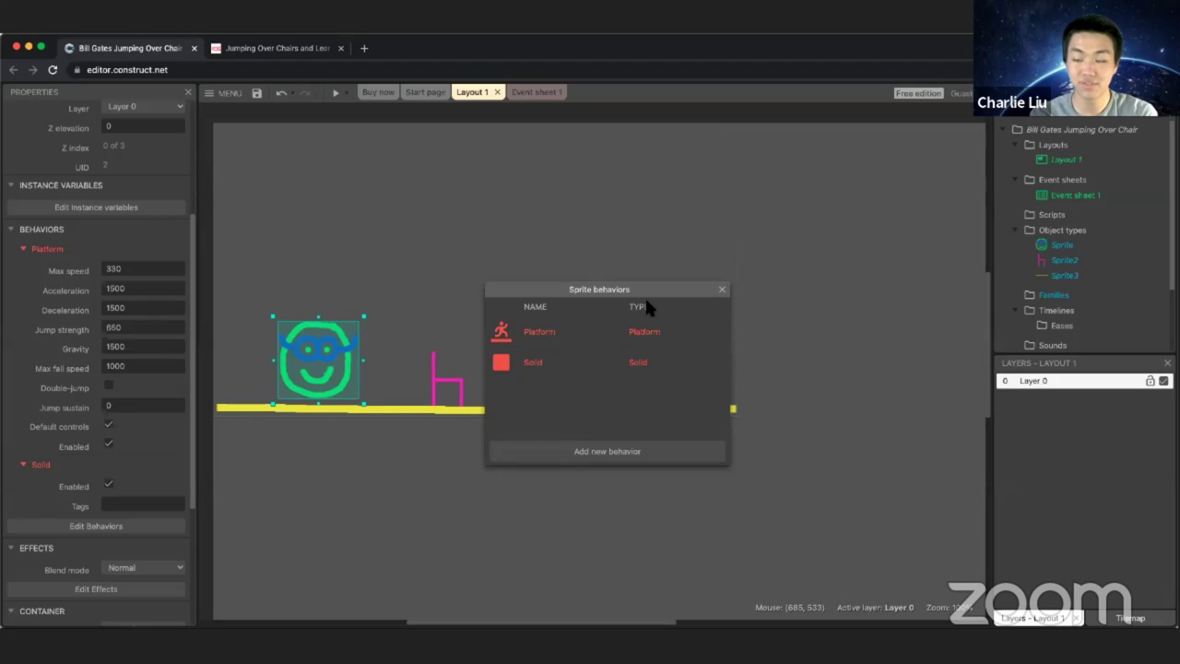
left_click(724, 291)
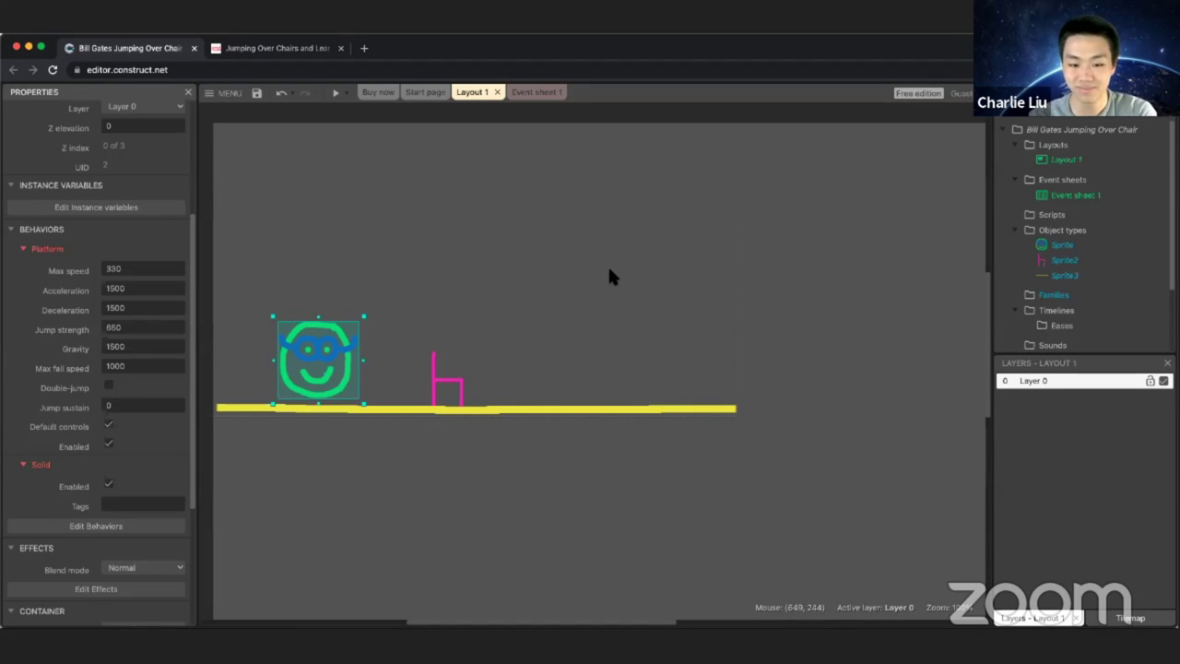
Step: Add the Solid behavior to the yellow floor sprite
left_click(552, 408)
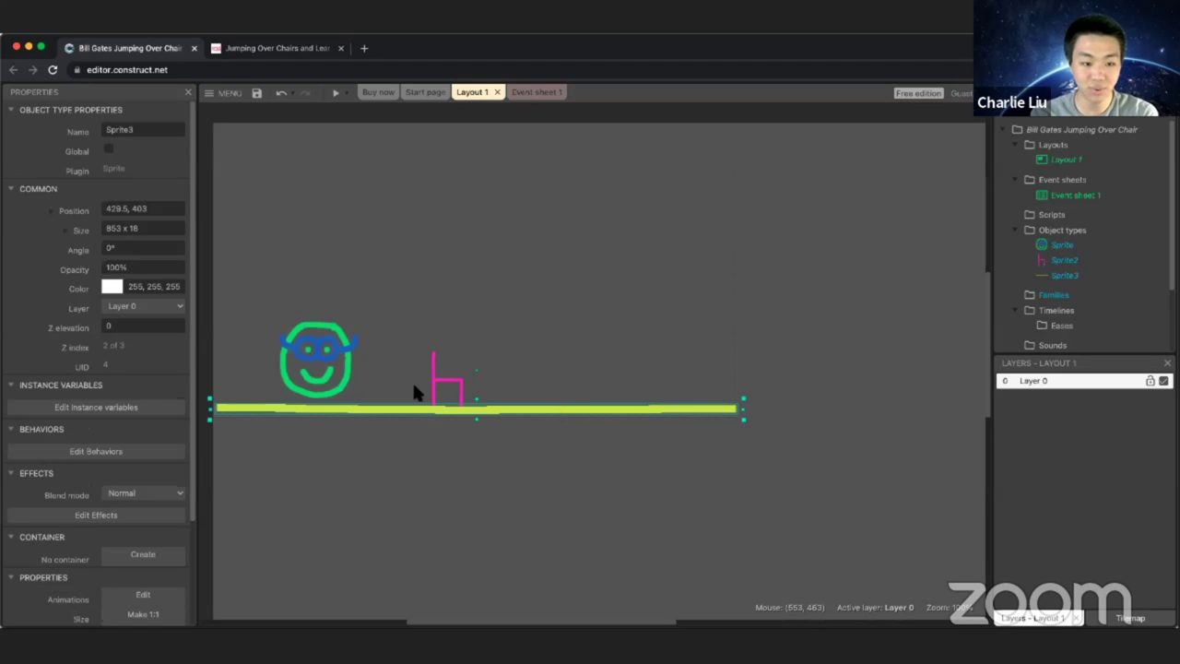
left_click(134, 452)
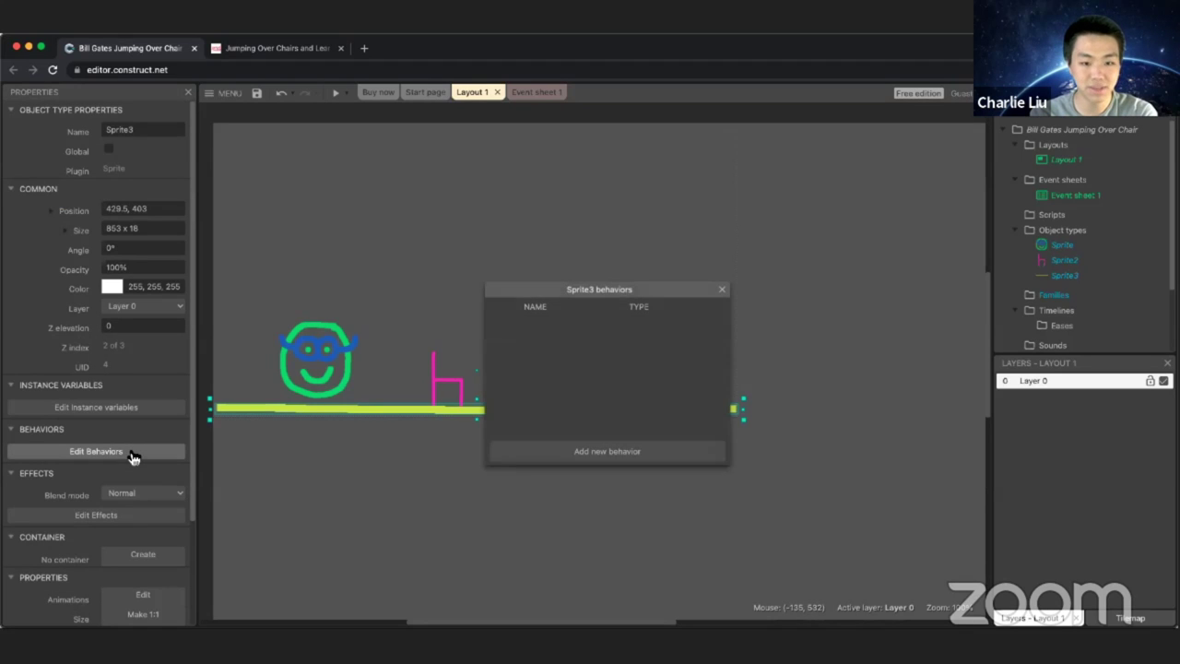
left_click(678, 452)
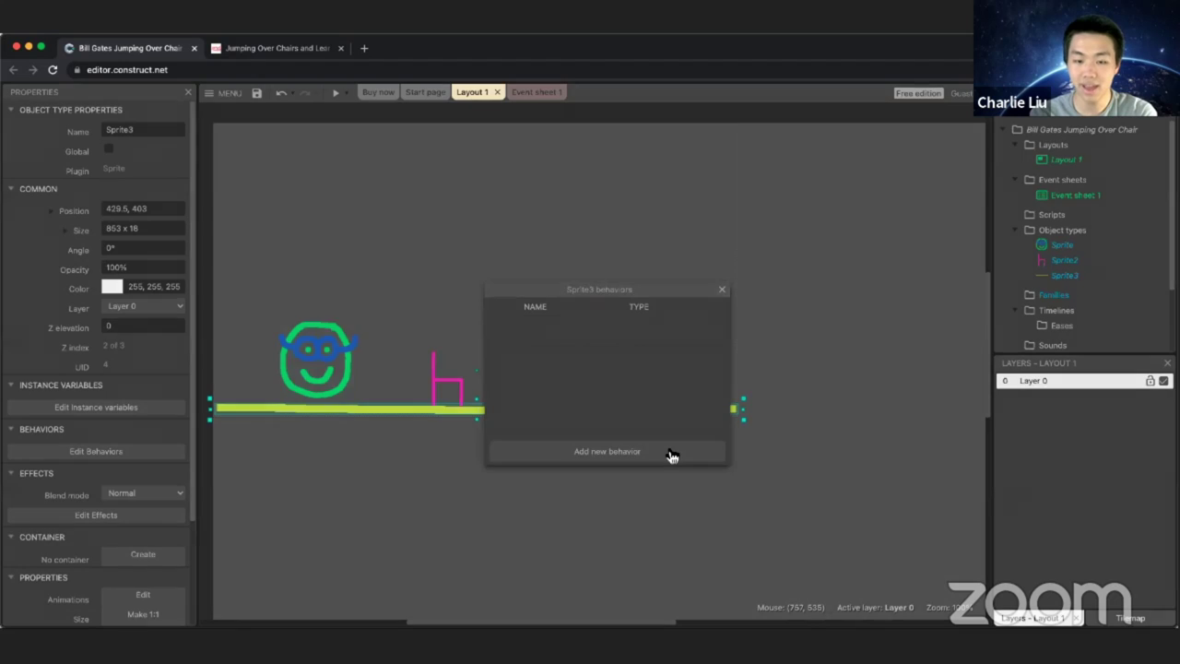
double_click(662, 307)
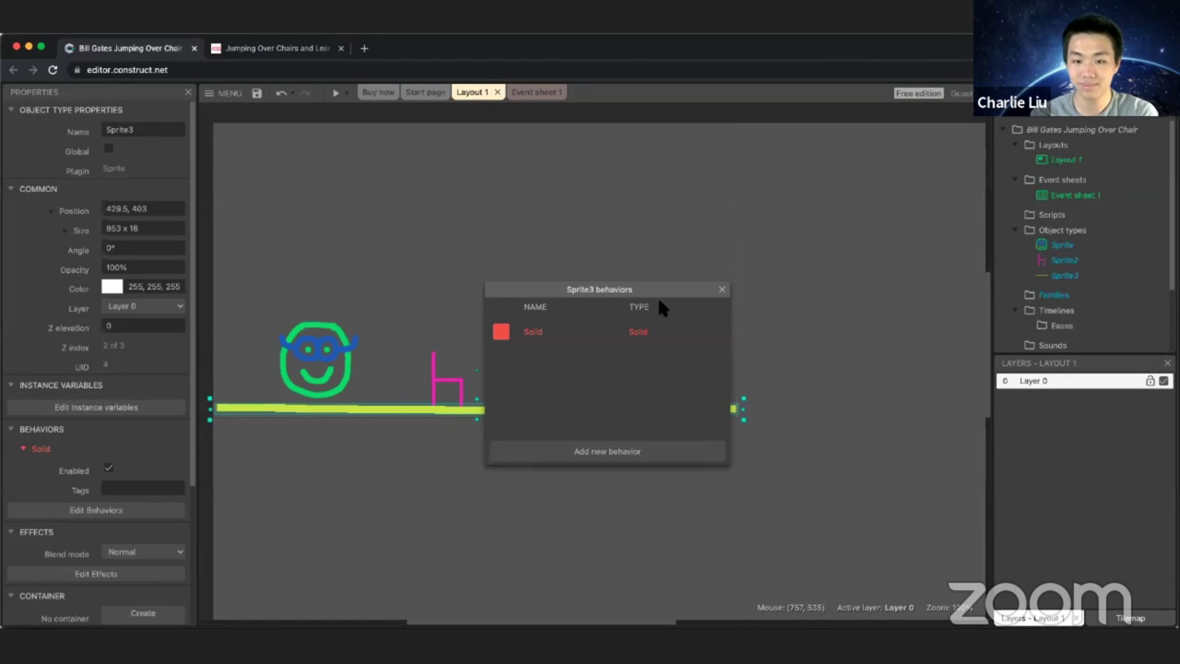
left_click(722, 290)
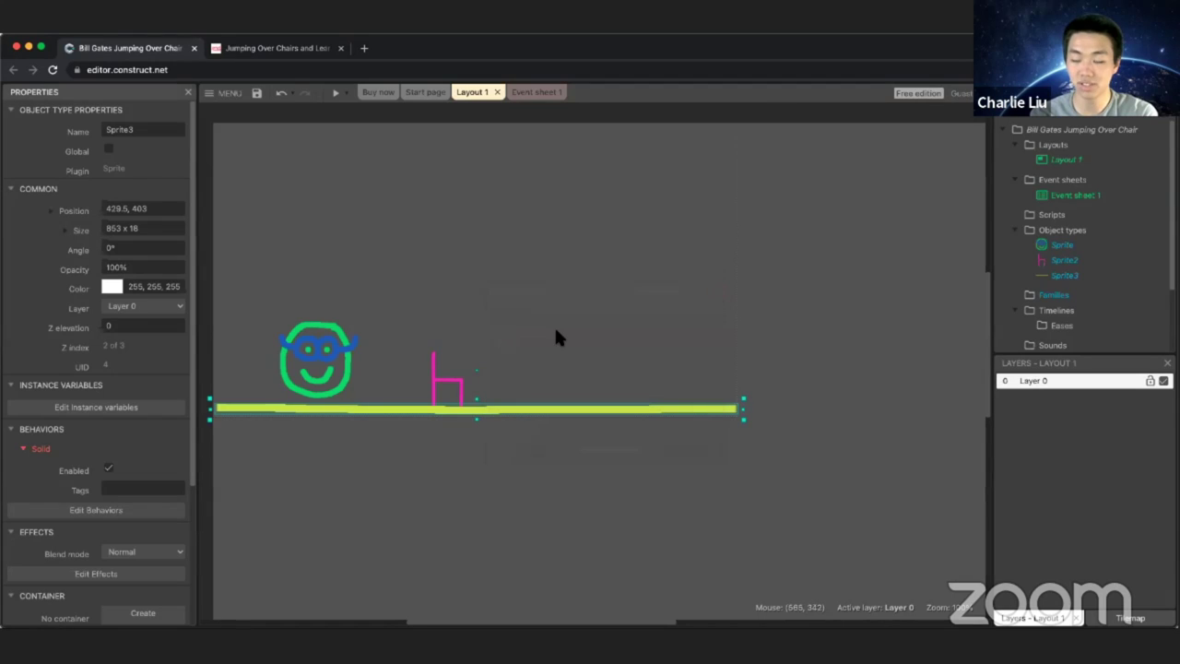
Step: Add the Solid behavior to the pink chair sprite
left_click(509, 362)
left_click(443, 383)
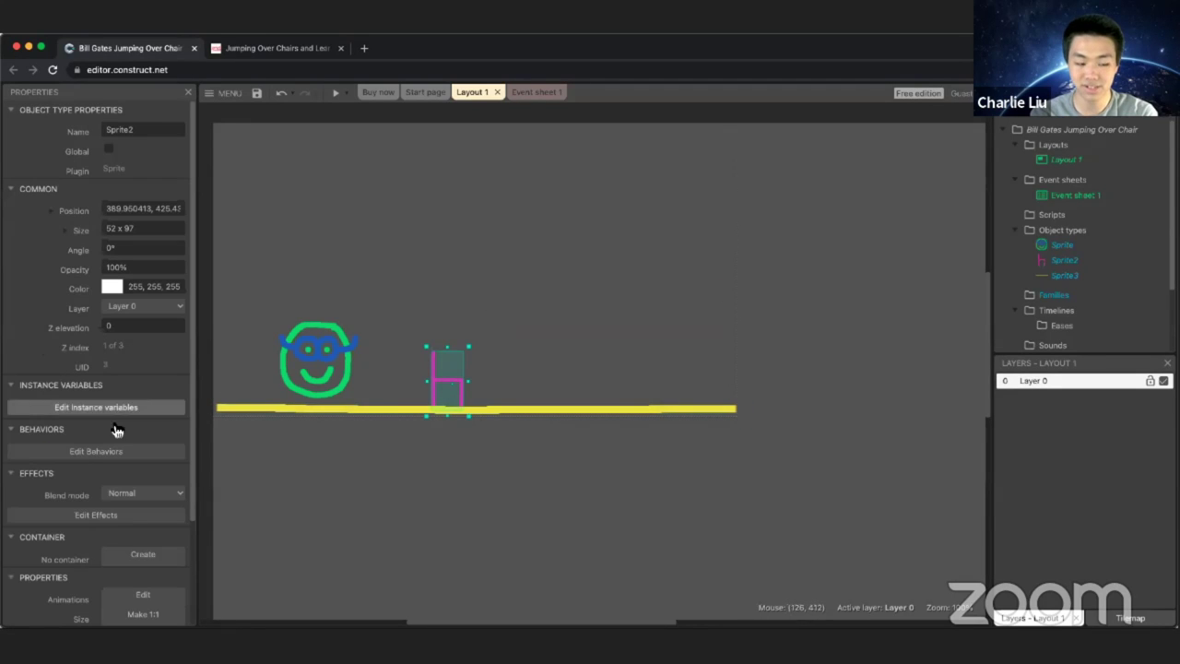
left_click(81, 454)
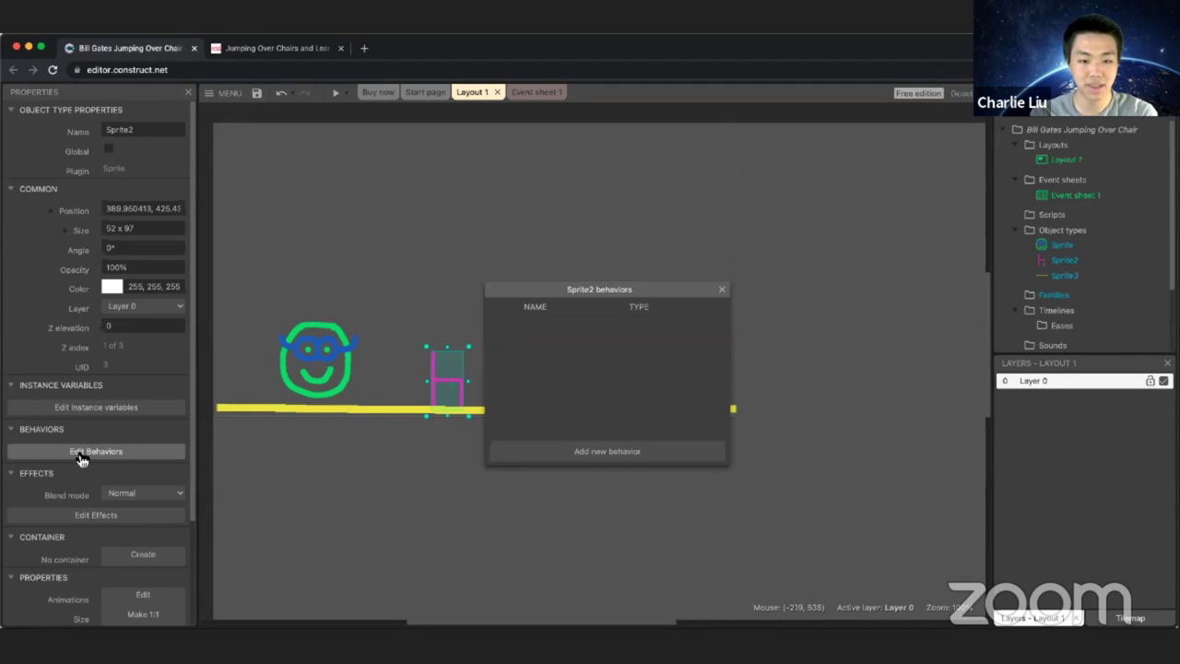
left_click(609, 453)
double_click(652, 307)
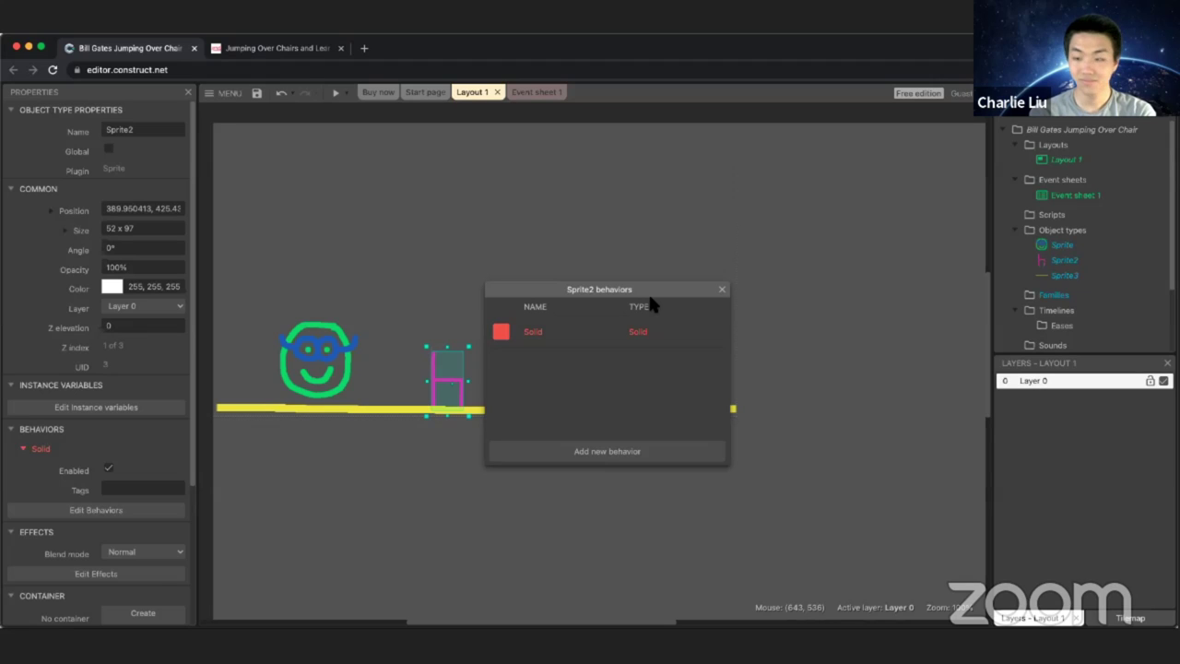
left_click(722, 292)
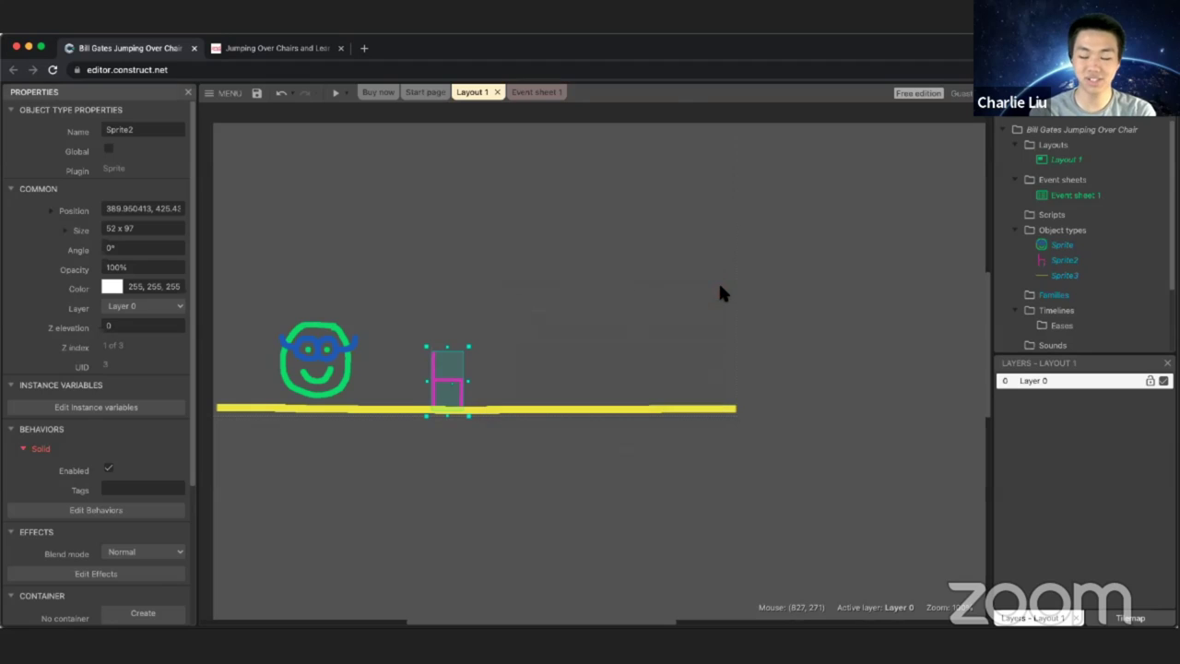
Step: Deselect the chair and preview the game to test the Solid chair, returning to the layout
left_click(720, 286)
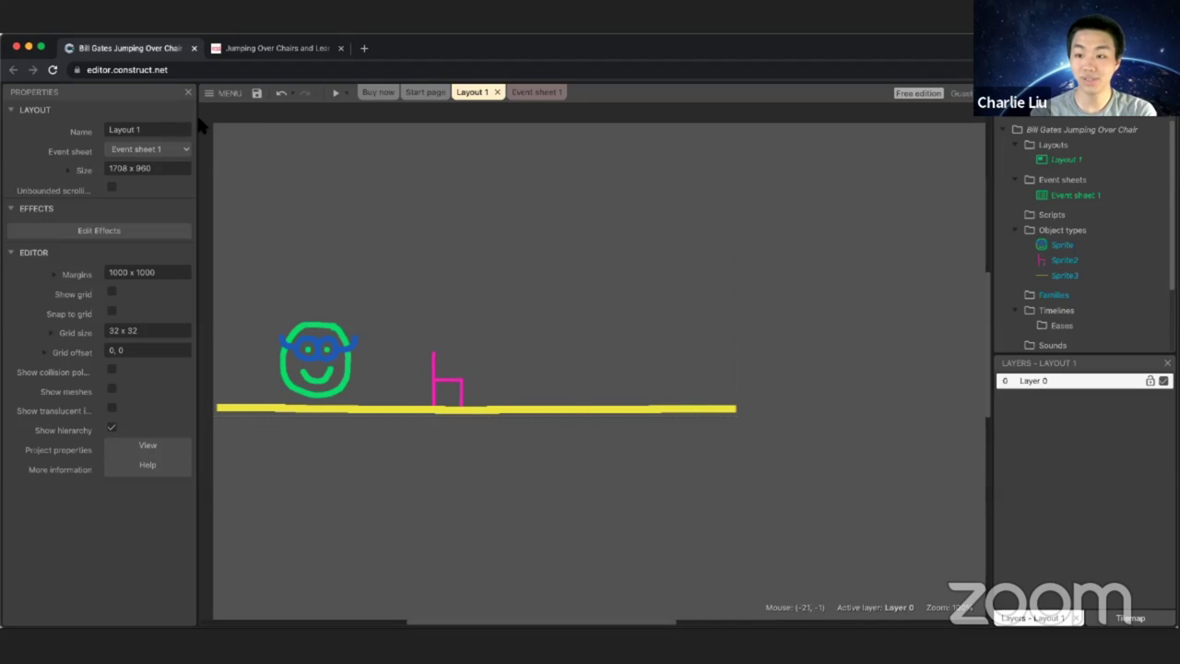
left_click(337, 96)
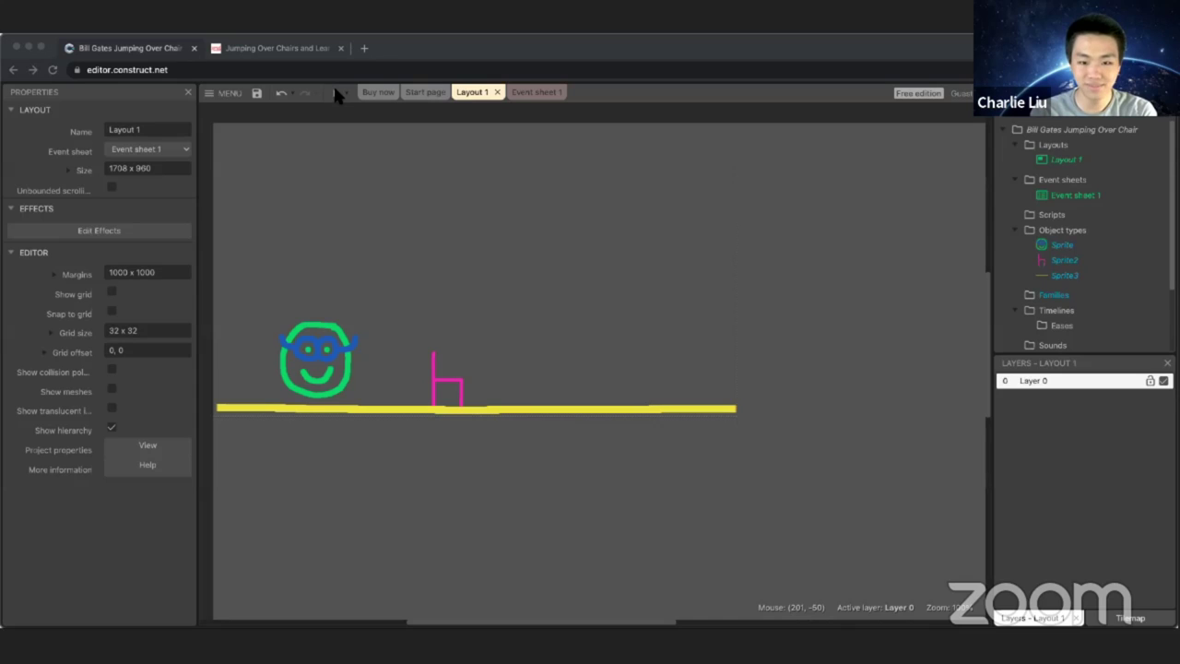
left_click(337, 196)
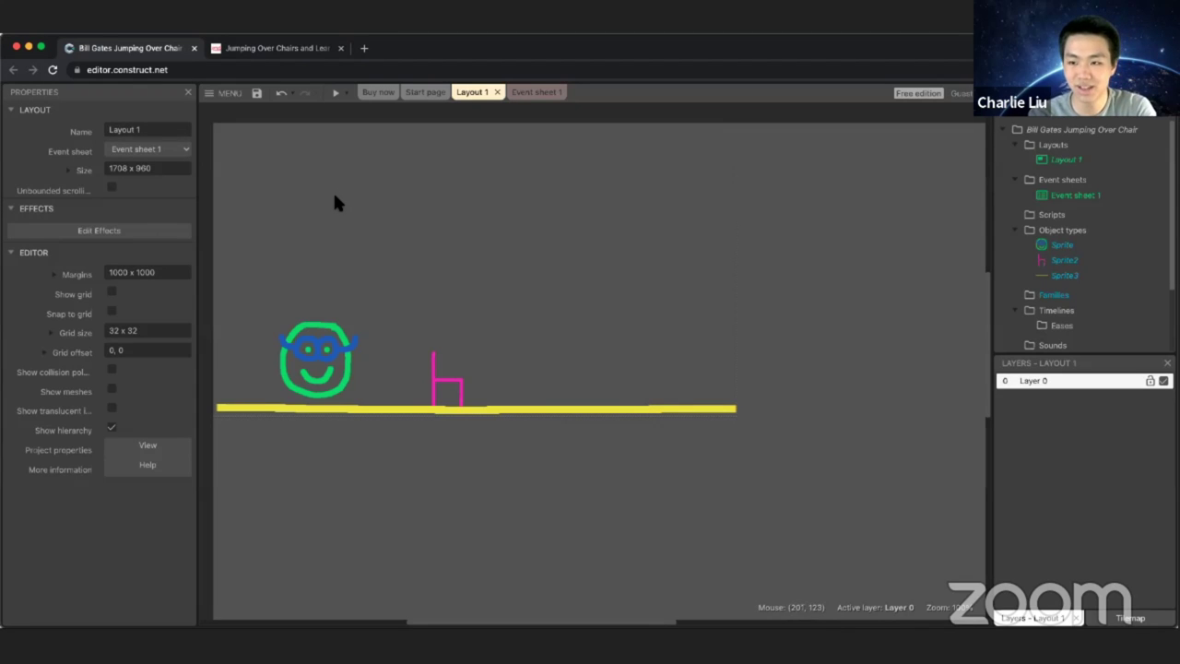
Step: Set the gravity of the face sprite's Platform behavior to 1000
left_click(321, 339)
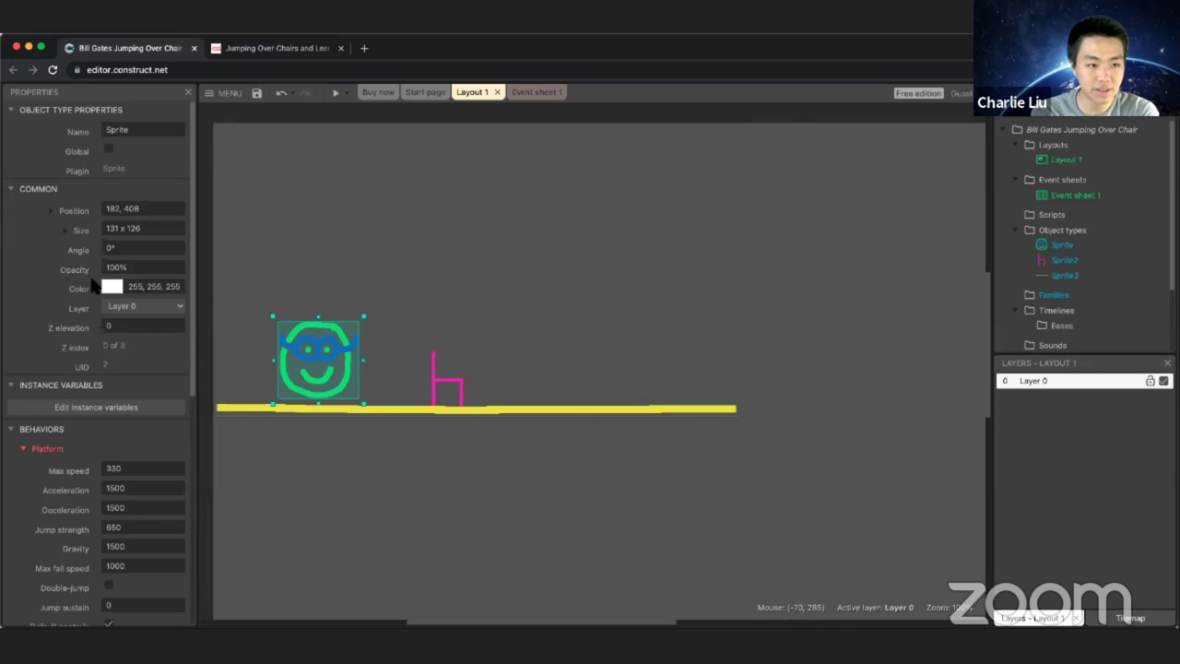
scroll(78, 277, "down", 2)
scroll(78, 280, "down", 3)
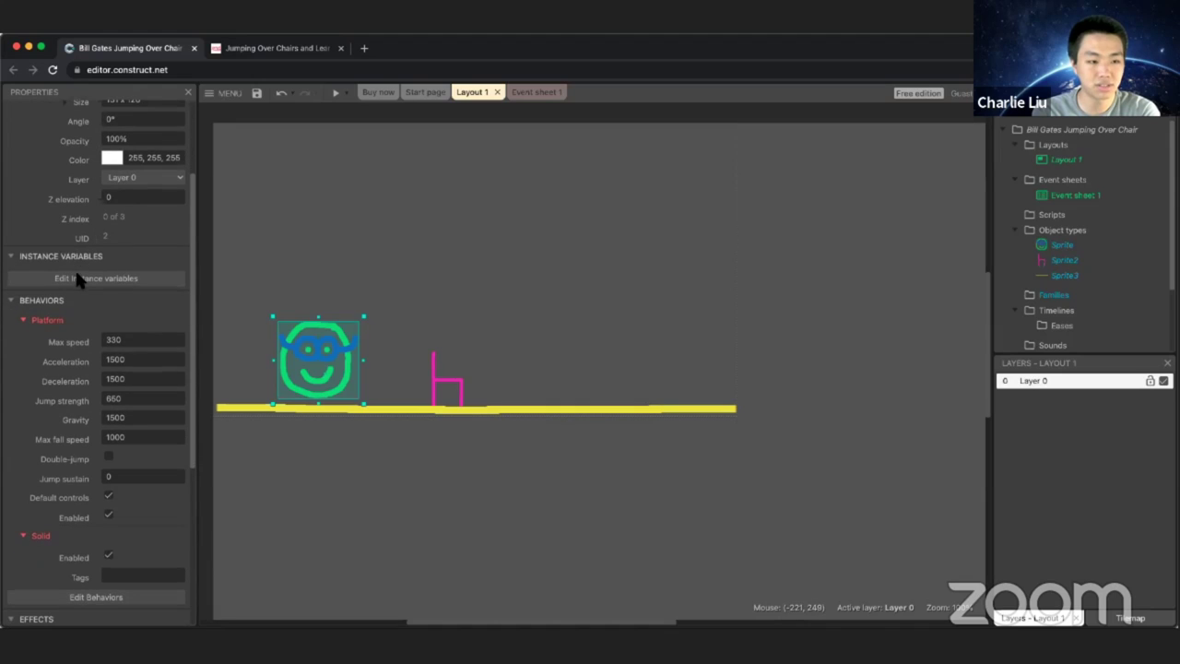
scroll(79, 282, "down", 1)
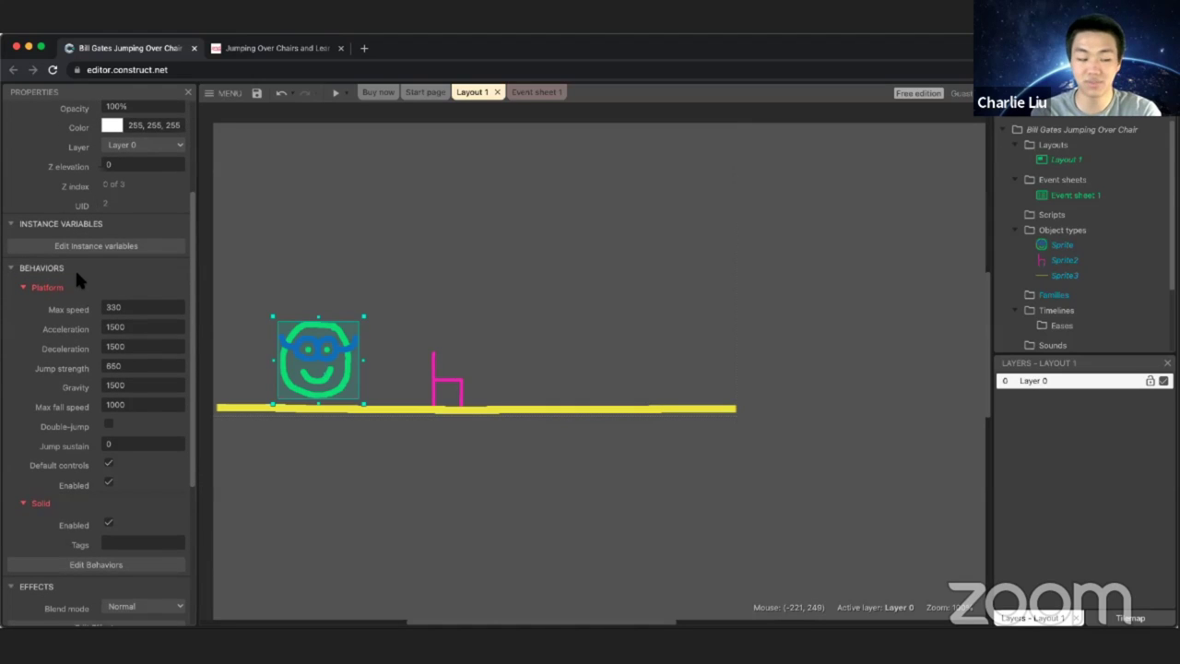
scroll(76, 277, "down", 2)
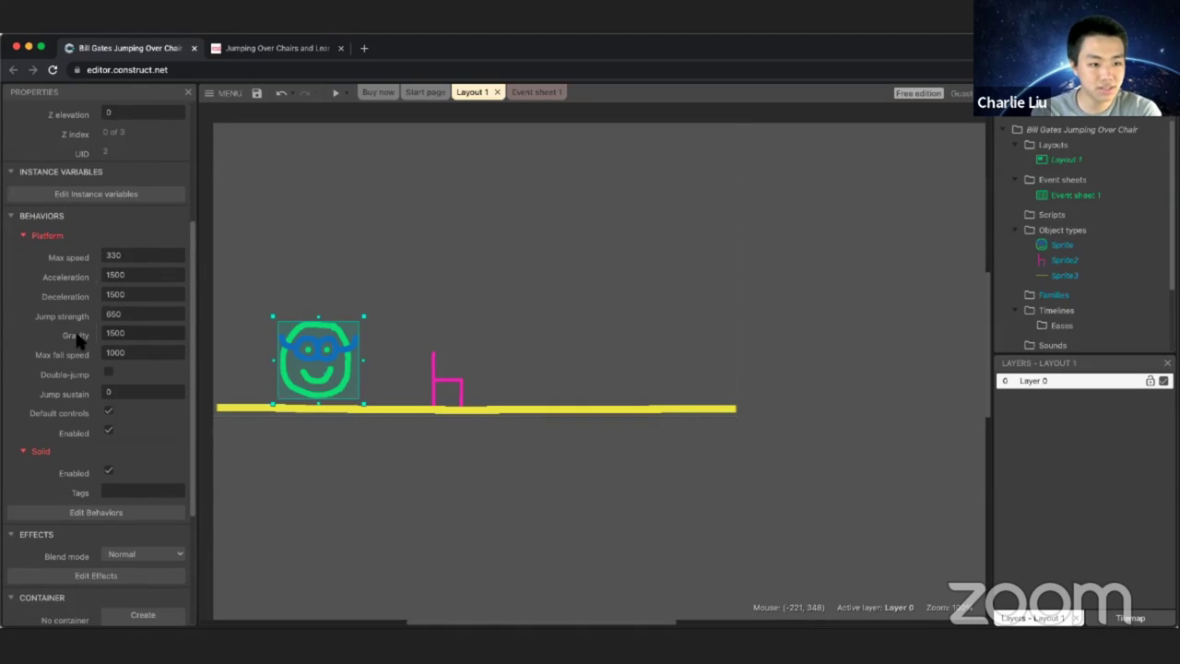
left_click(122, 333)
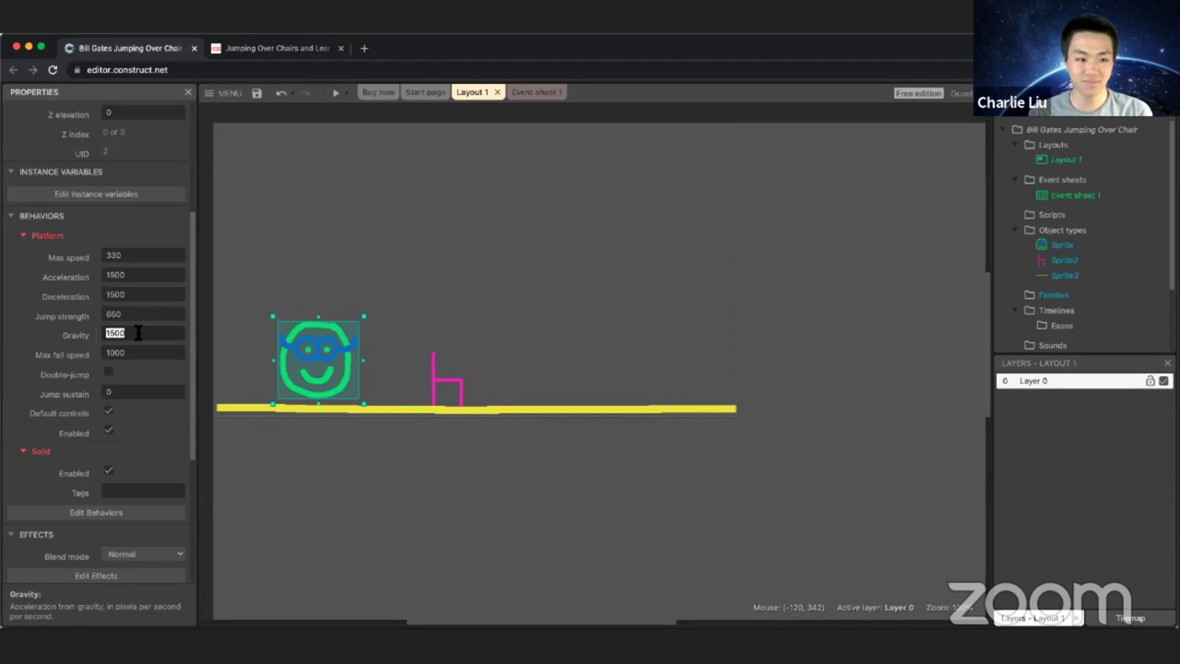
type("1000")
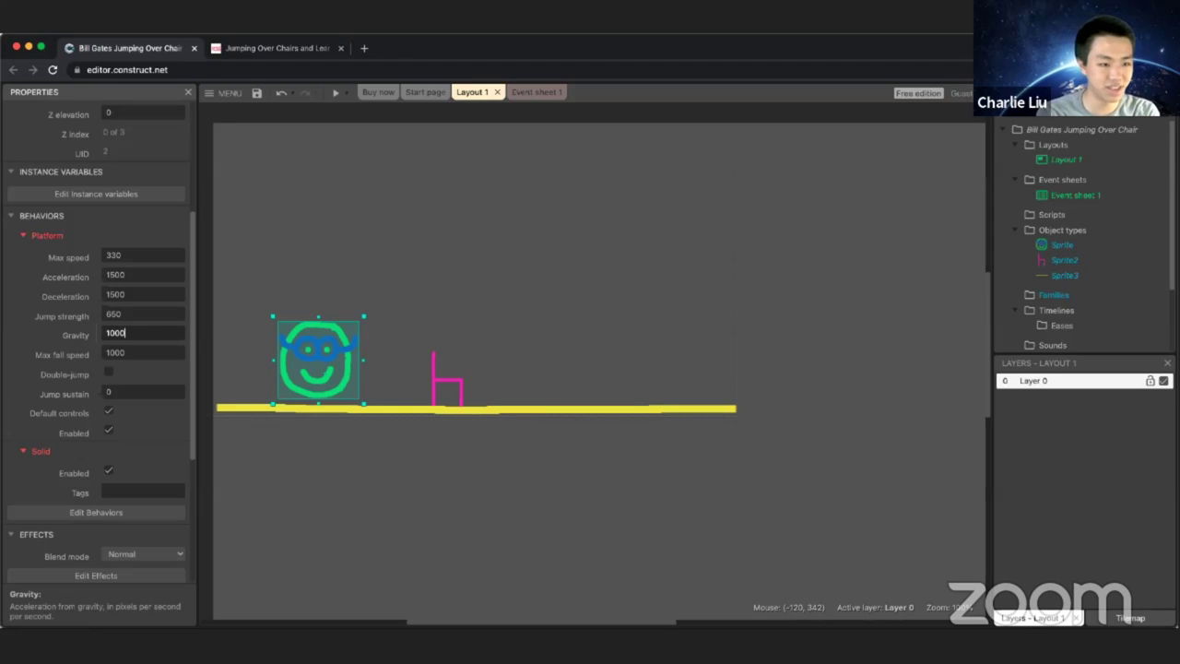
key("Return")
Step: Preview the game to test the face's jump with the new gravity, return to the layout and deselect the face
left_click(55, 320)
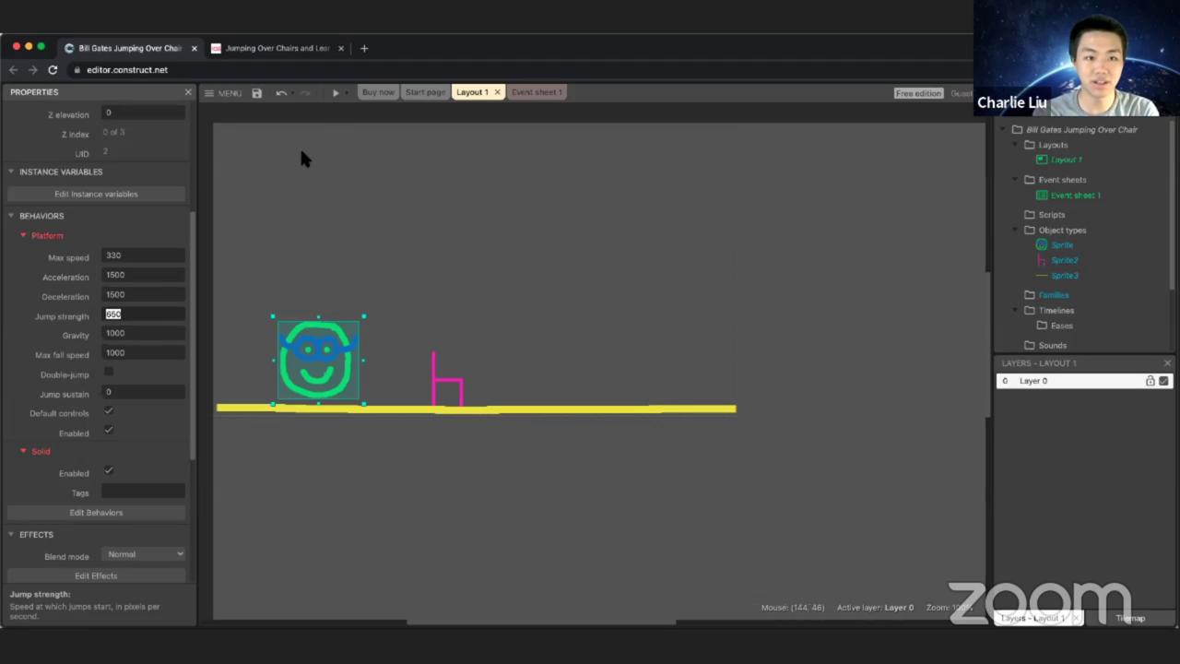
left_click(338, 98)
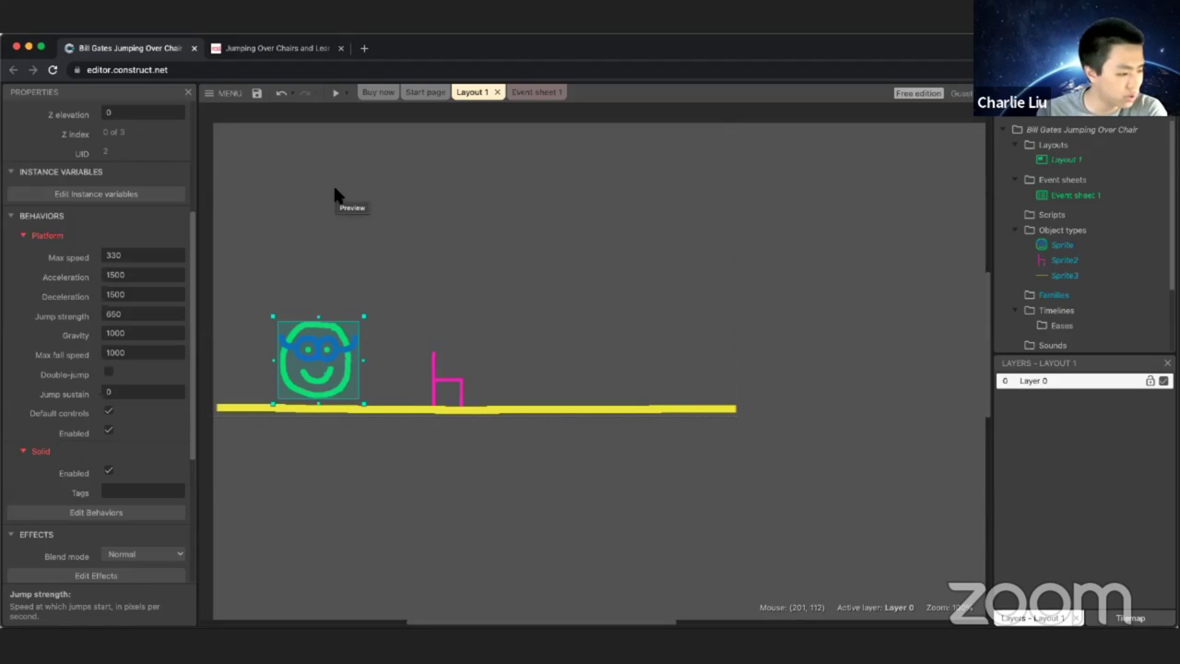
left_click(399, 231)
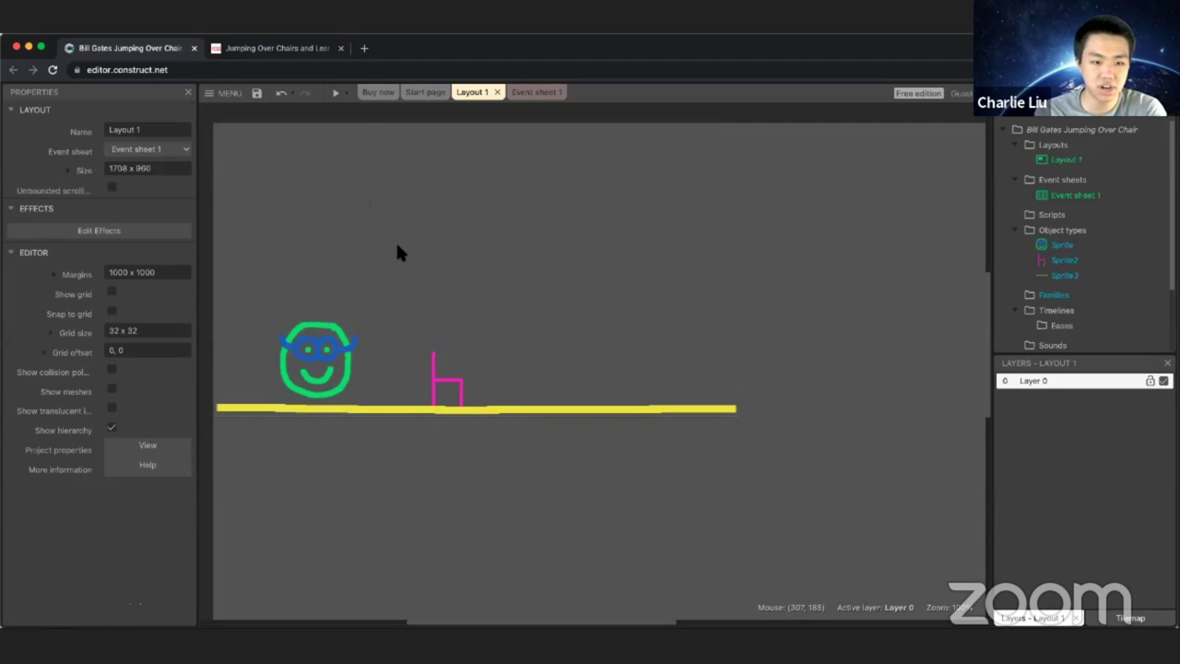
Step: Inspect the face and chair sprites, view the chair's drawing in the Animations Editor, and return to the layout with nothing selected
left_click(348, 363)
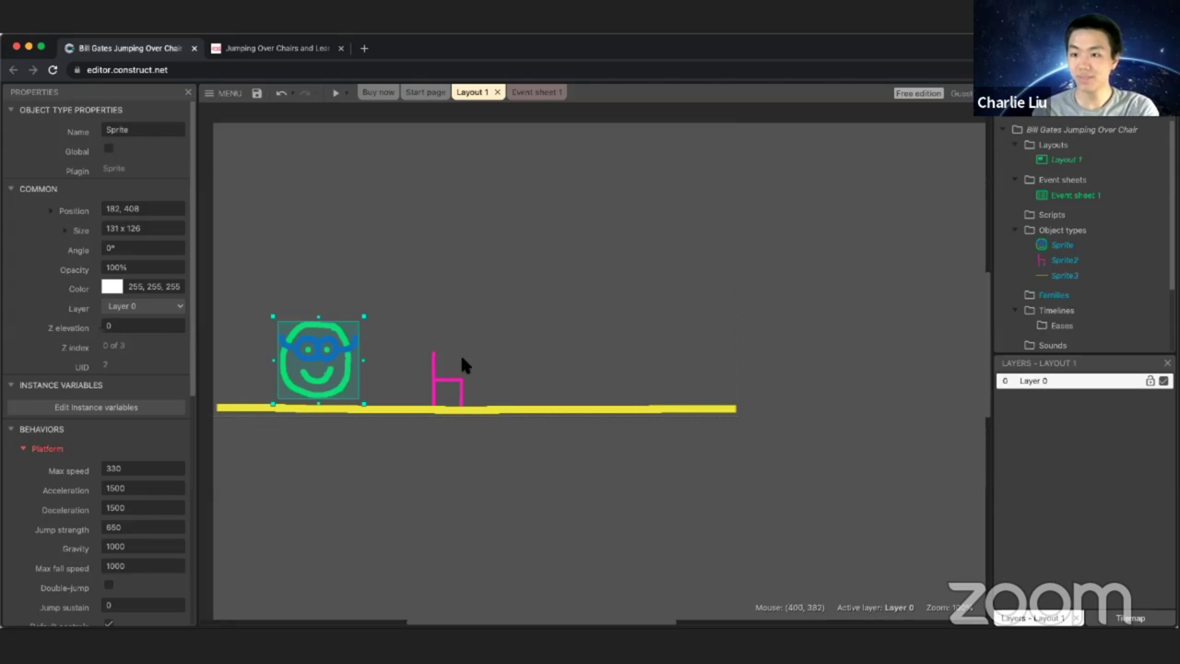
left_click(446, 378)
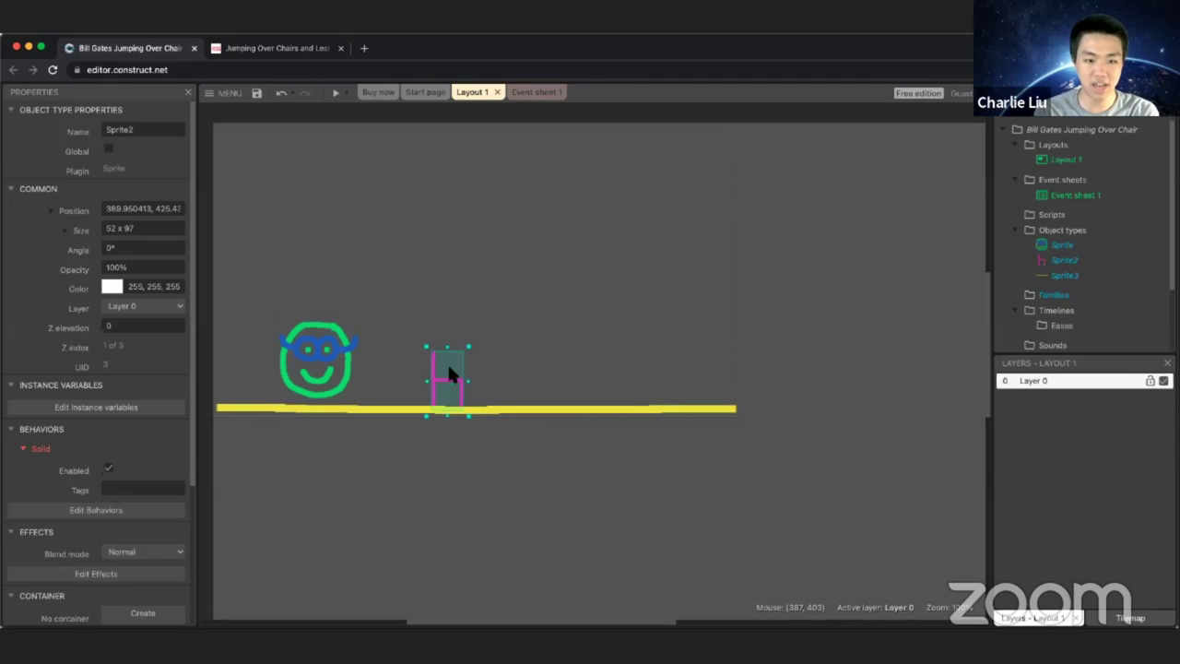
double_click(449, 370)
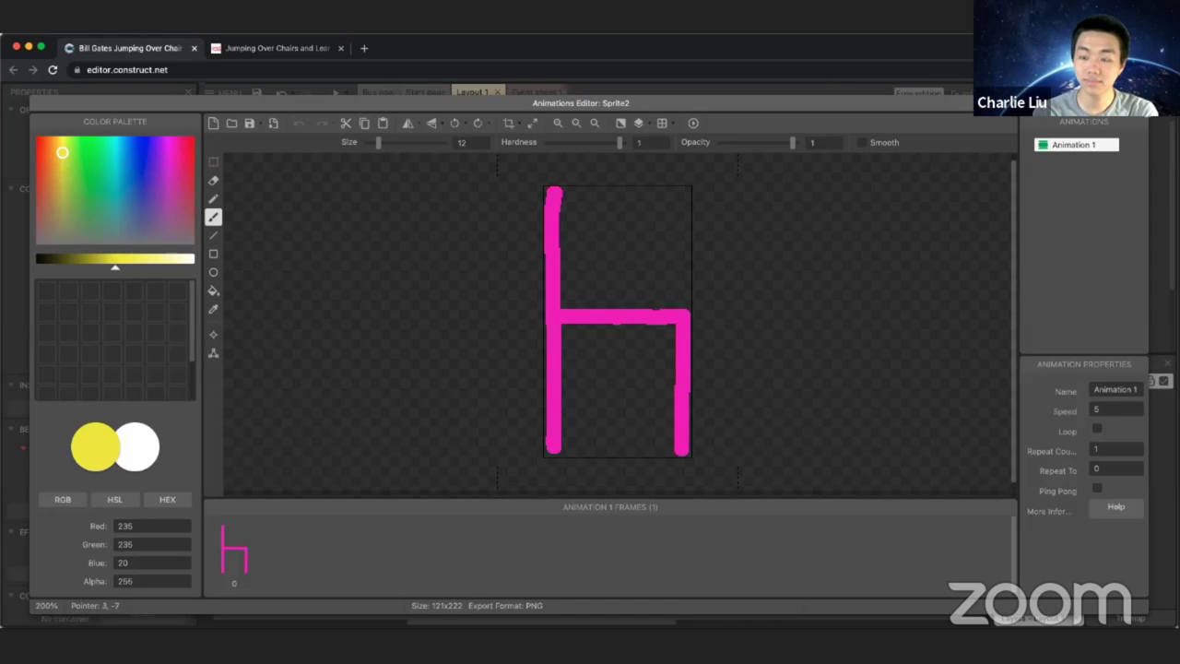
left_click(1152, 118)
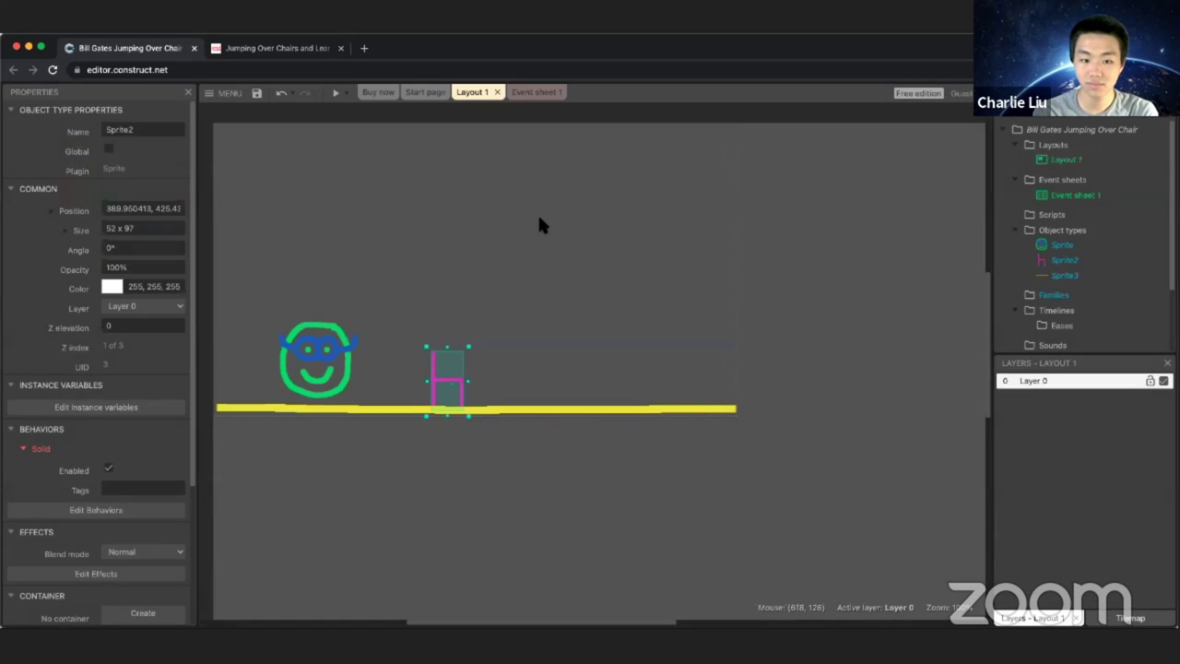
left_click(456, 214)
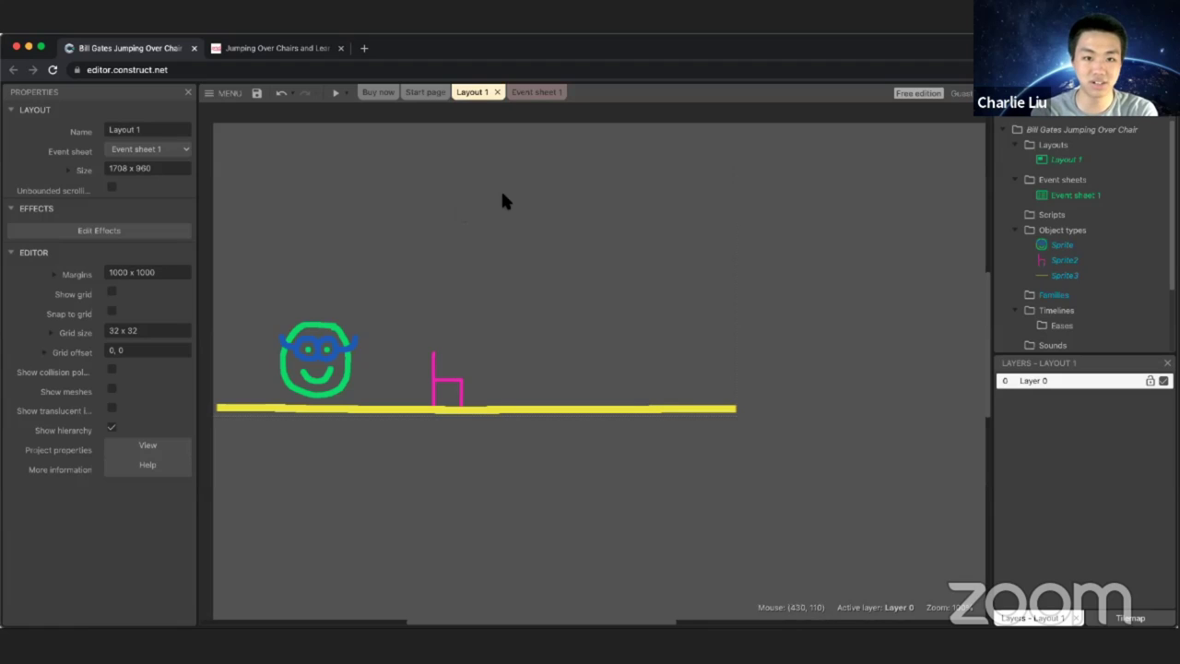
Step: Add an event to Event sheet 1 that triggers on Sprite's collision with another object, choosing Sprite2 as that object
left_click(541, 98)
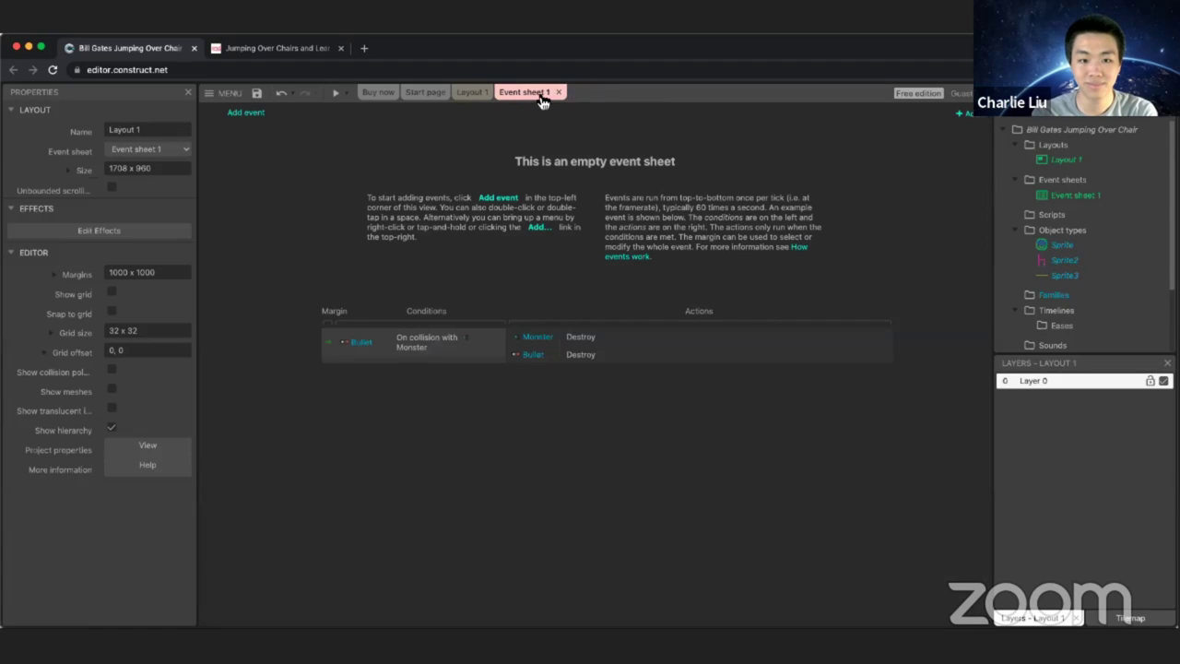
left_click(249, 114)
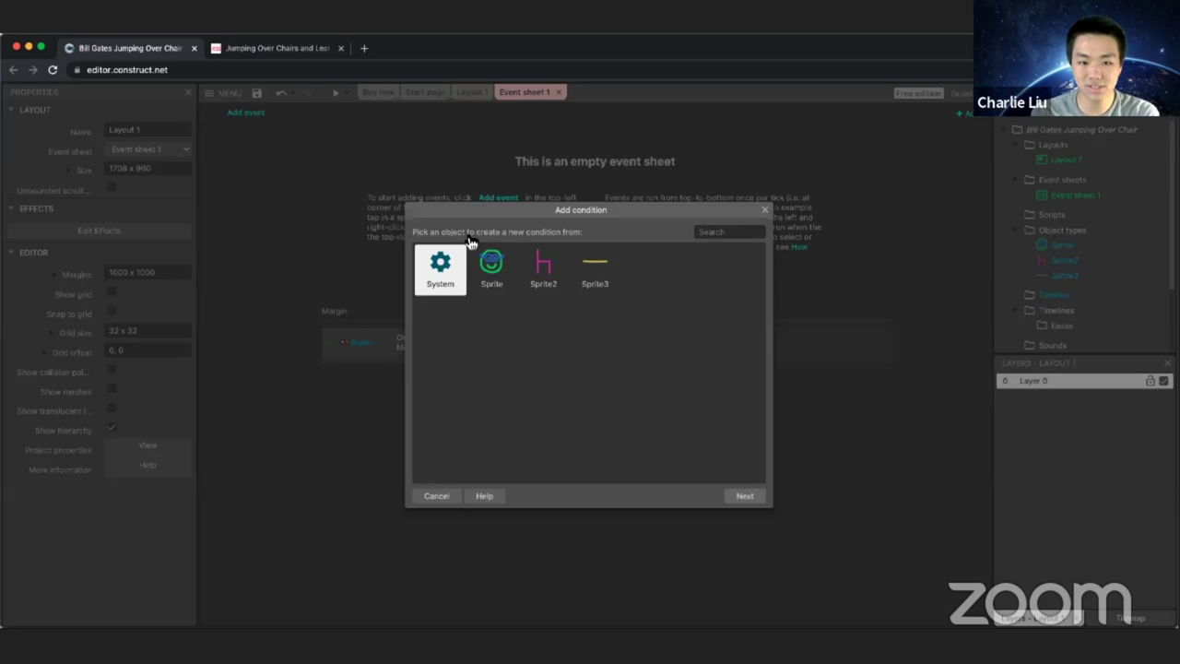
left_click(494, 265)
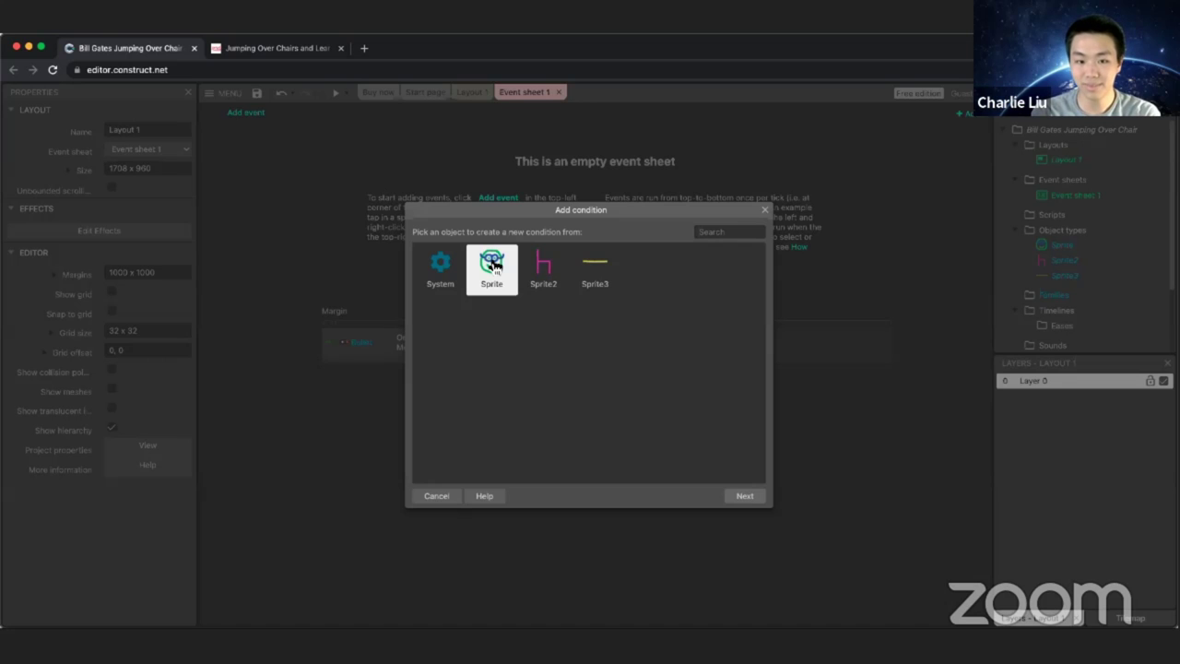
double_click(493, 264)
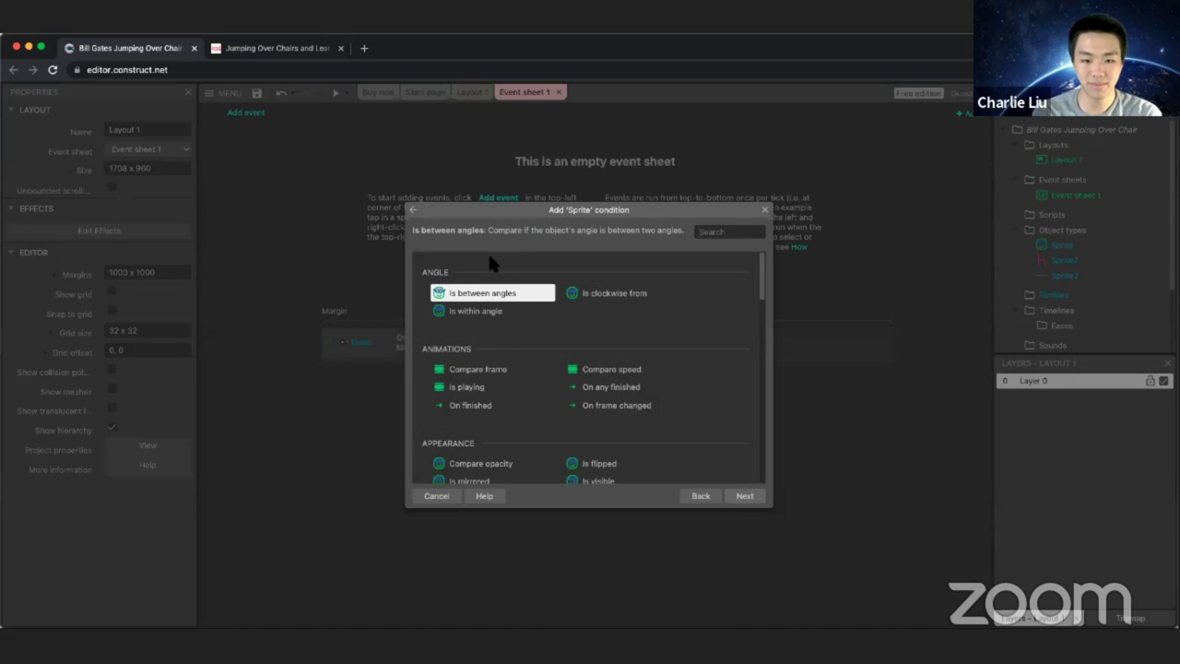
type("co")
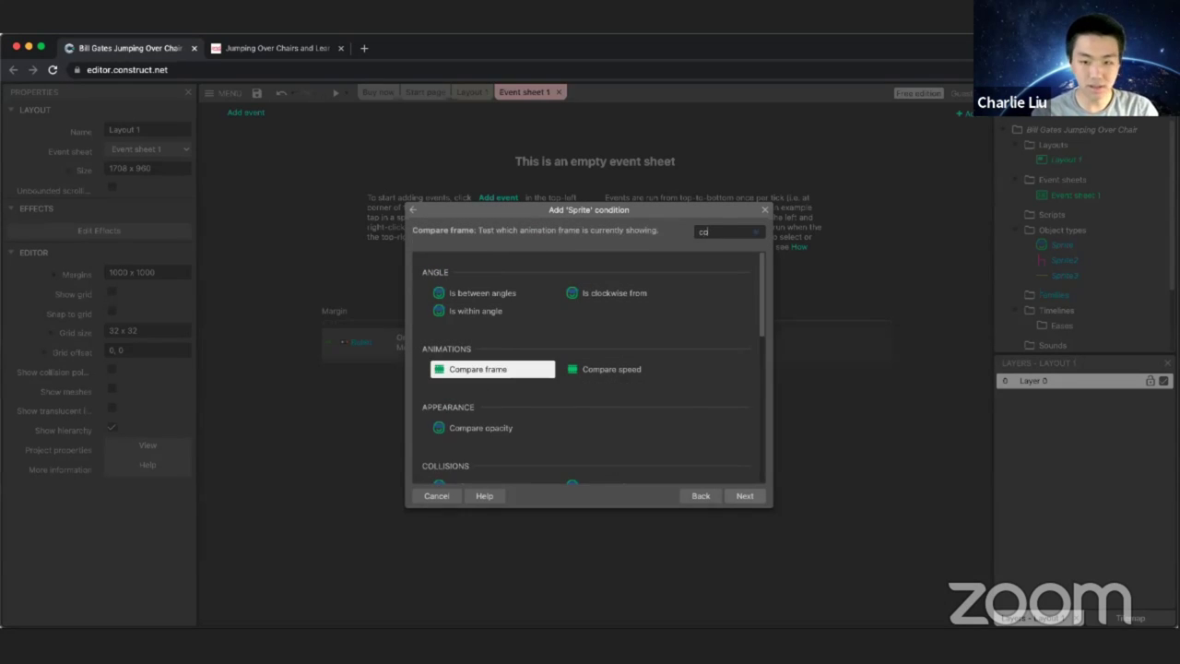
type("llision")
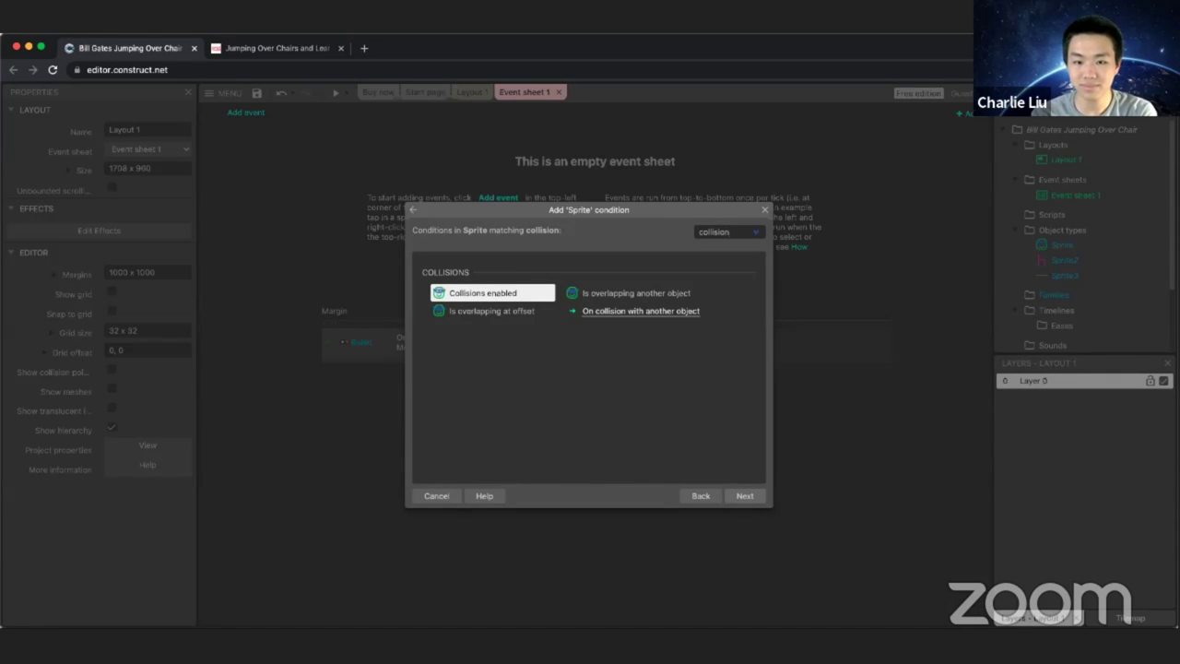
left_click(618, 314)
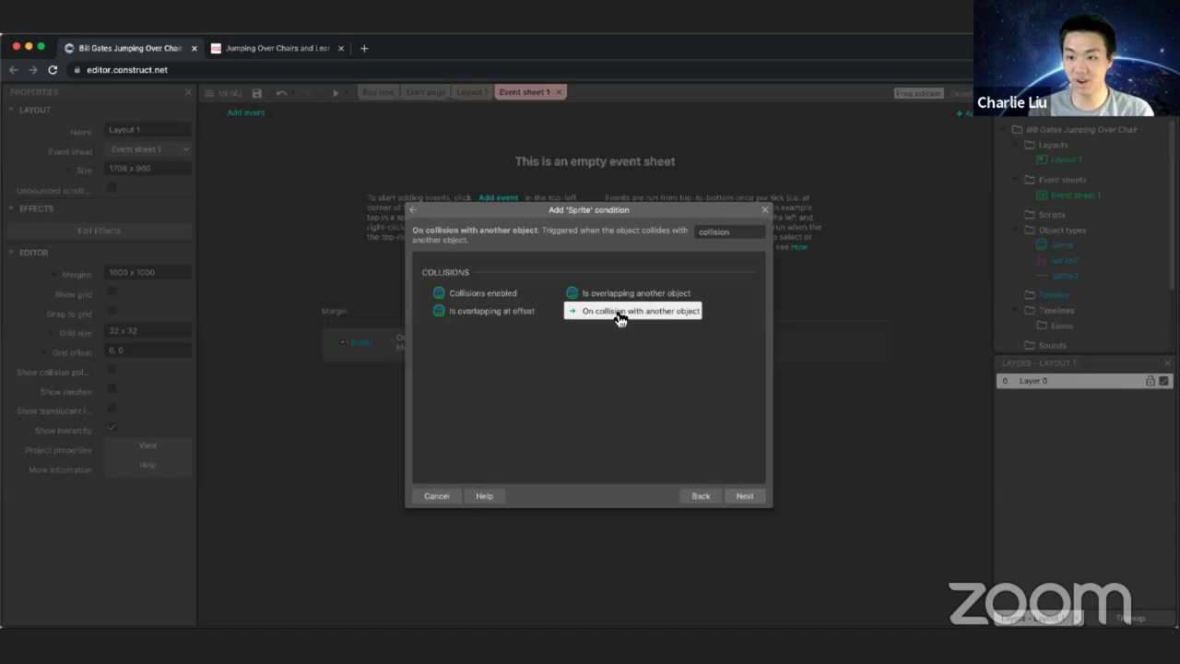
double_click(620, 316)
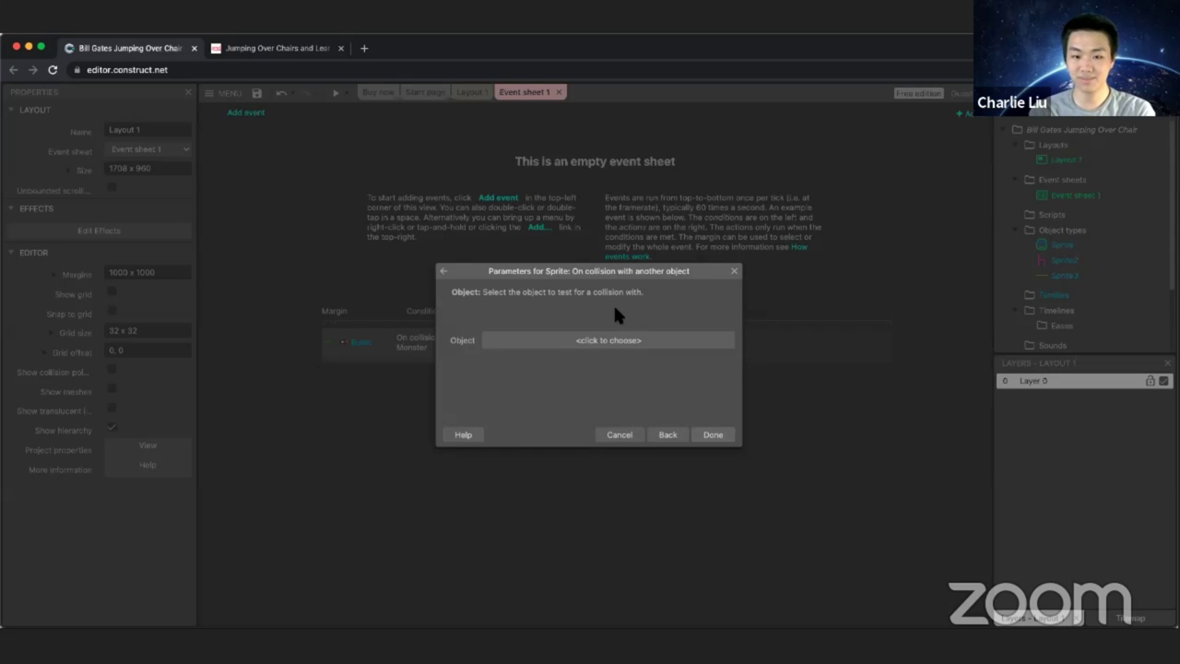
left_click(614, 347)
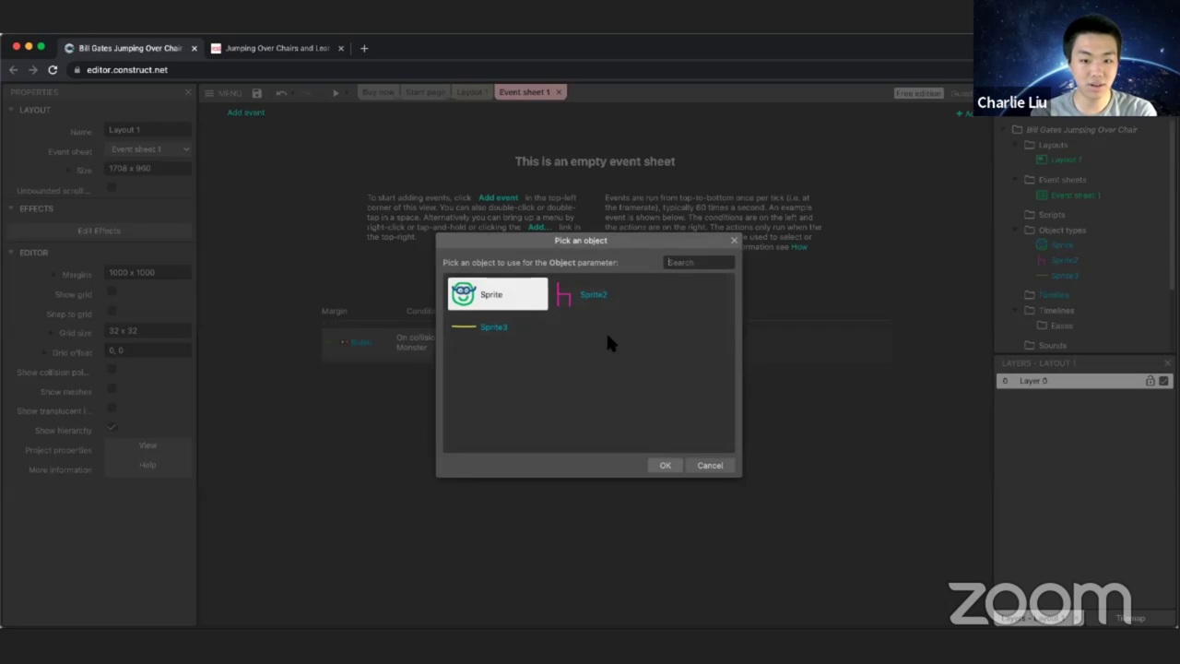
left_click(601, 304)
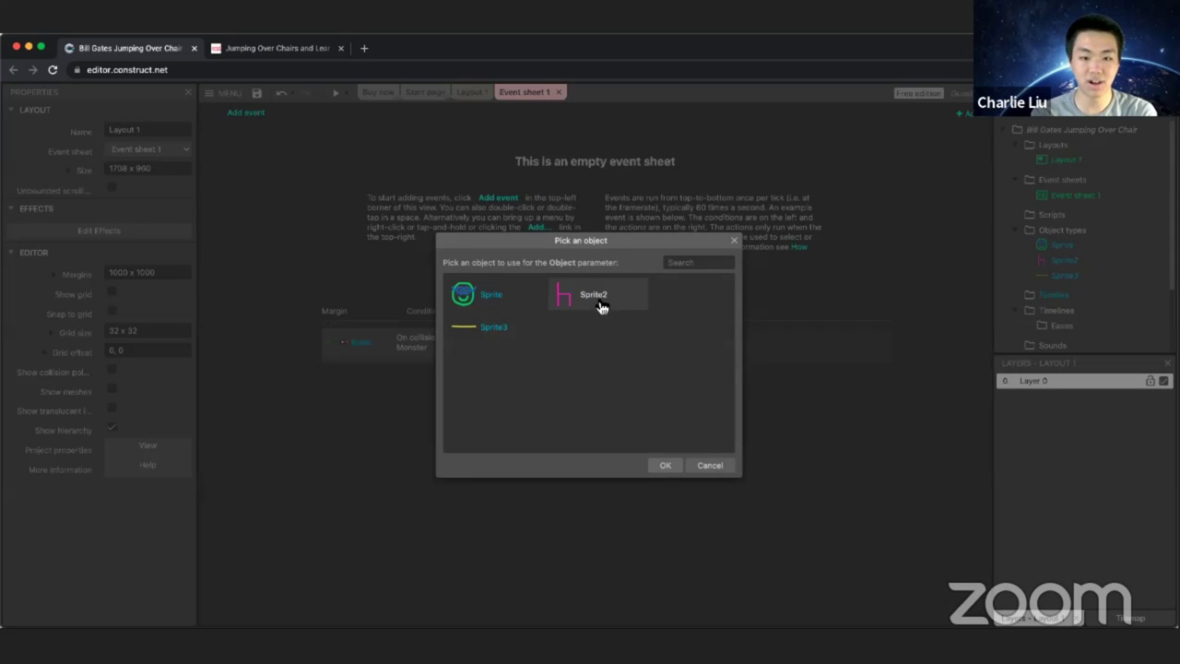
double_click(600, 306)
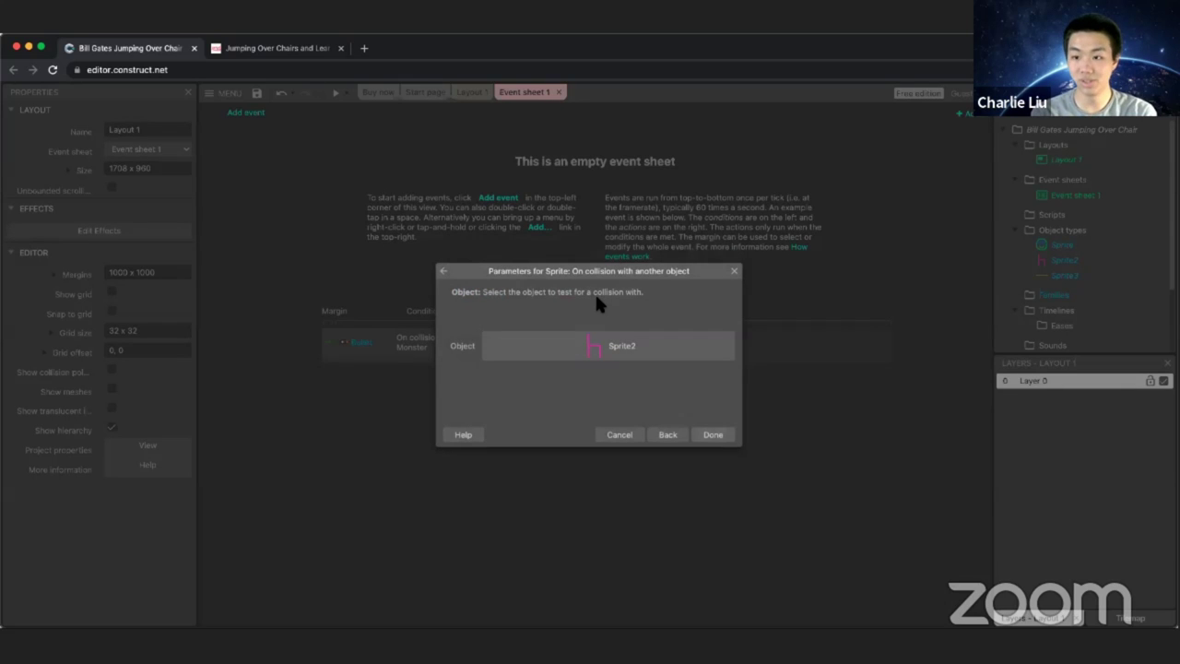
left_click(713, 436)
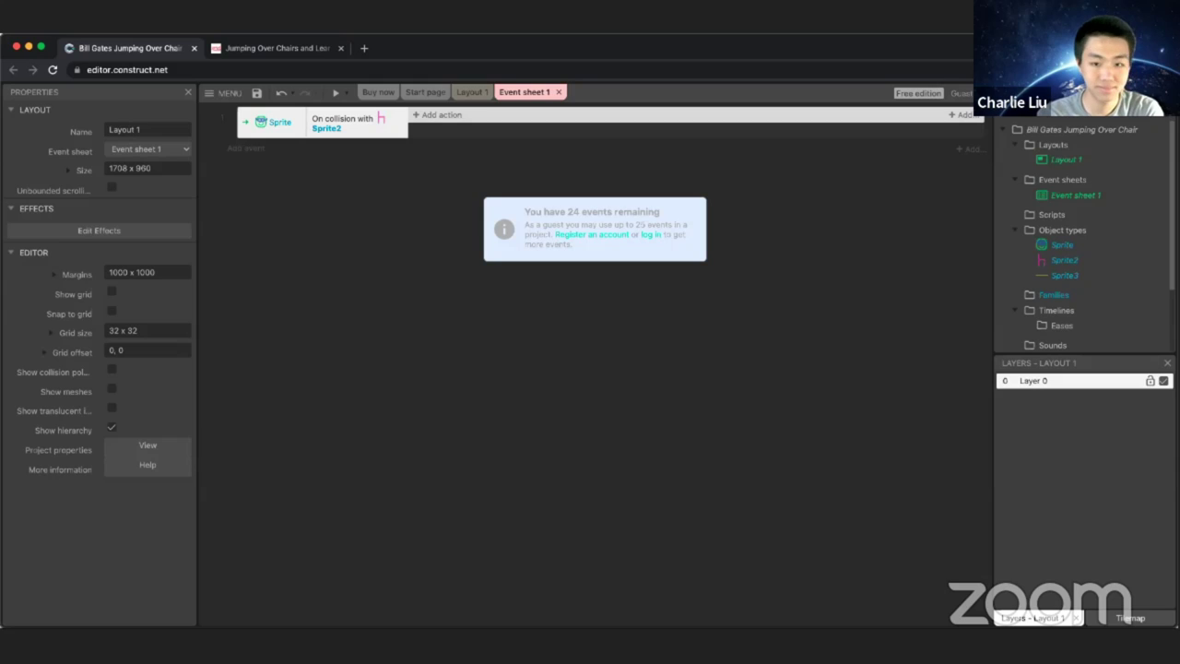
Step: Add the System action Restart layout to the event for Sprite's collision with Sprite2
left_click(410, 220)
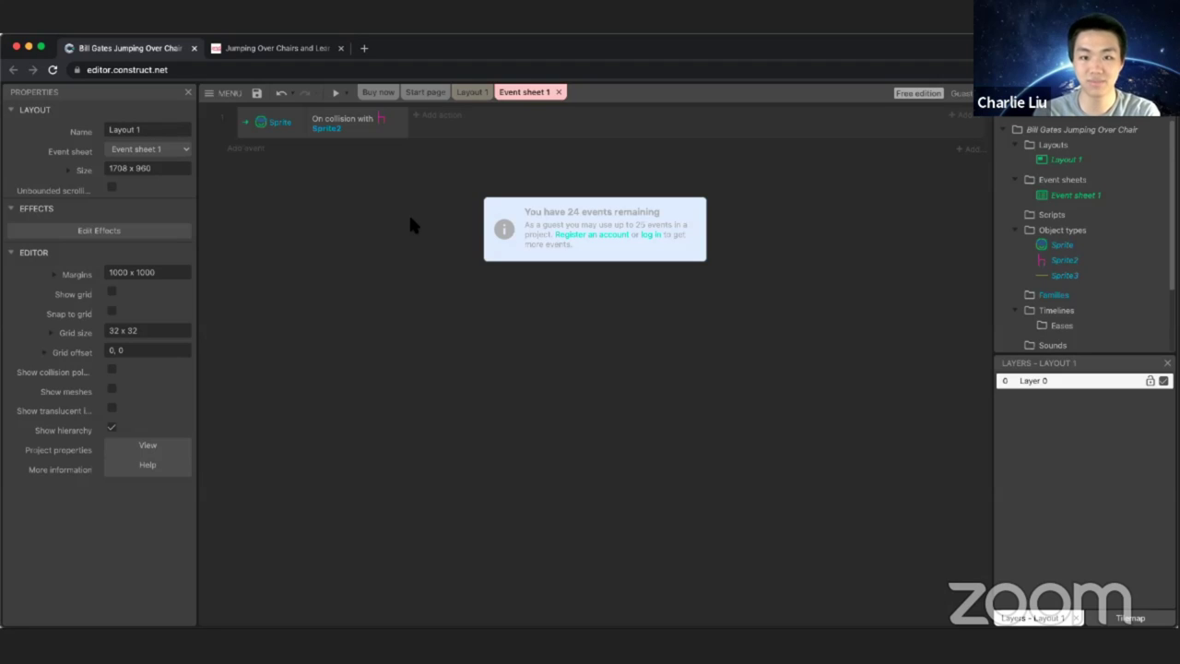
left_click(447, 120)
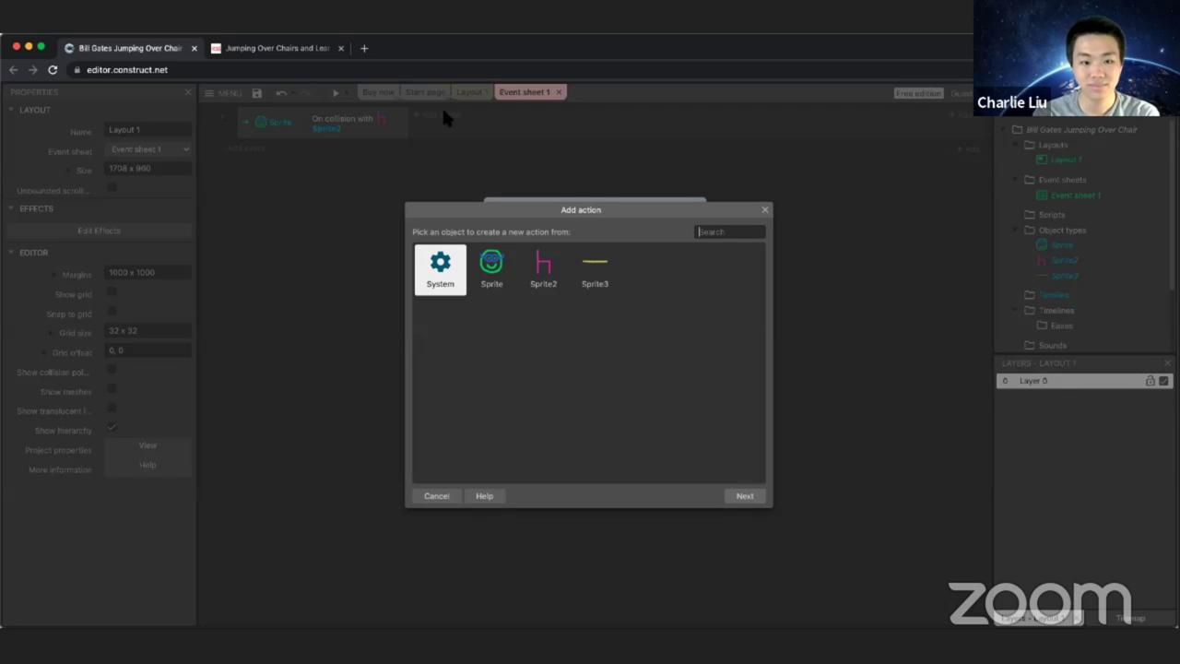
double_click(443, 263)
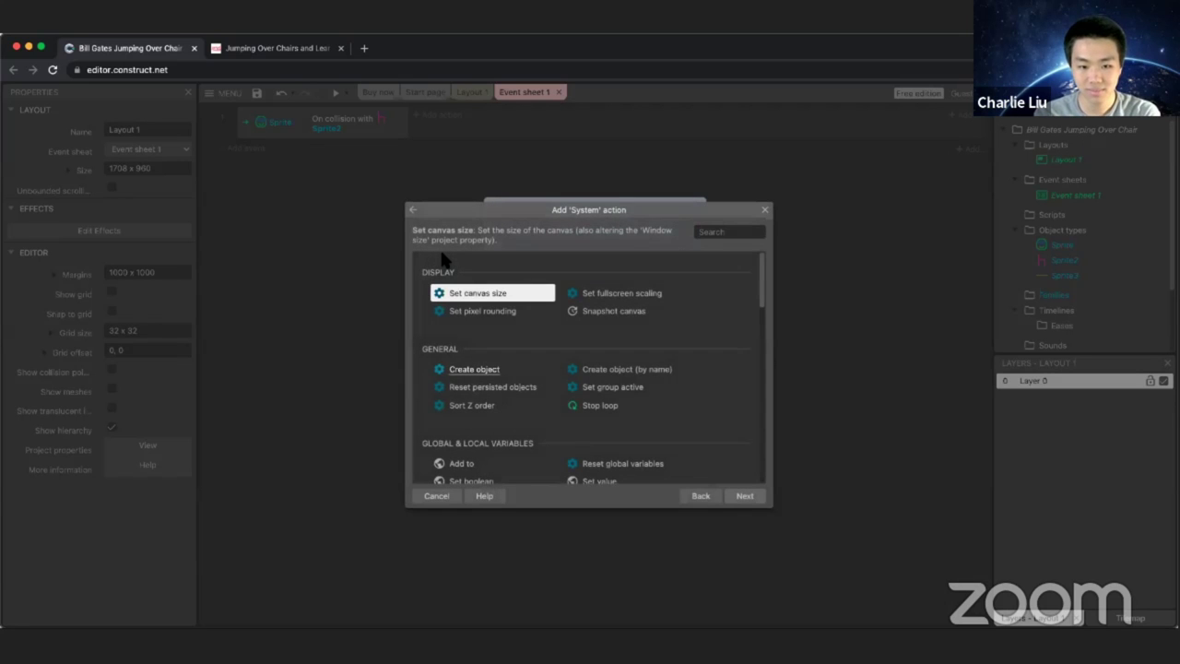
type("restart")
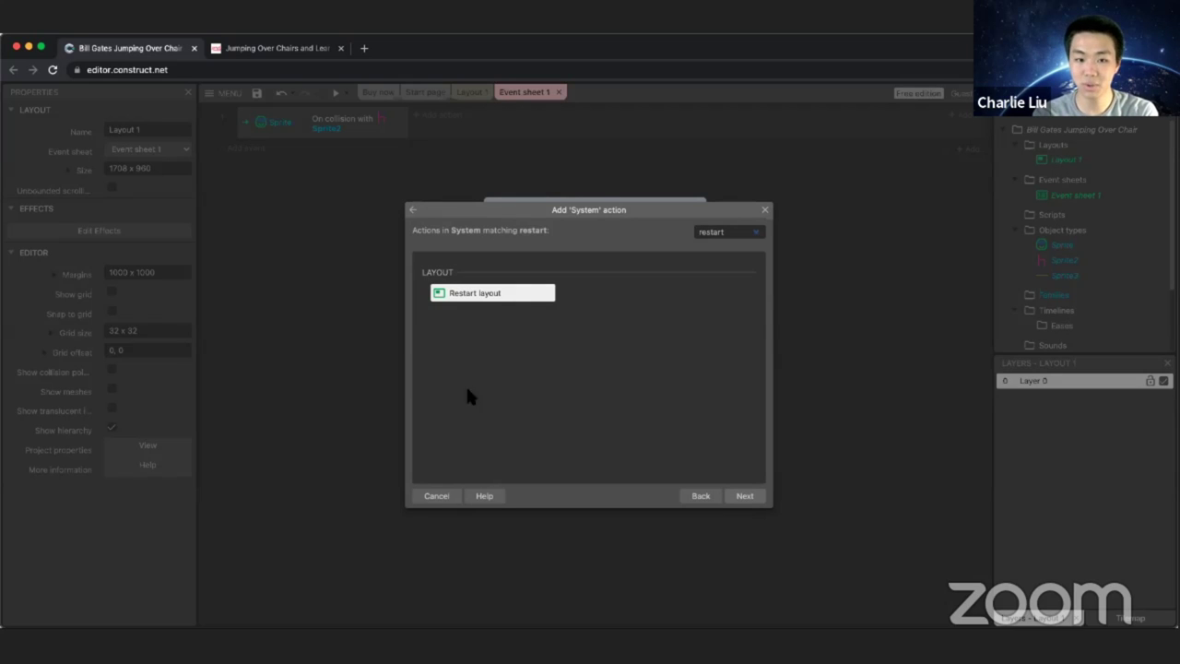
double_click(494, 297)
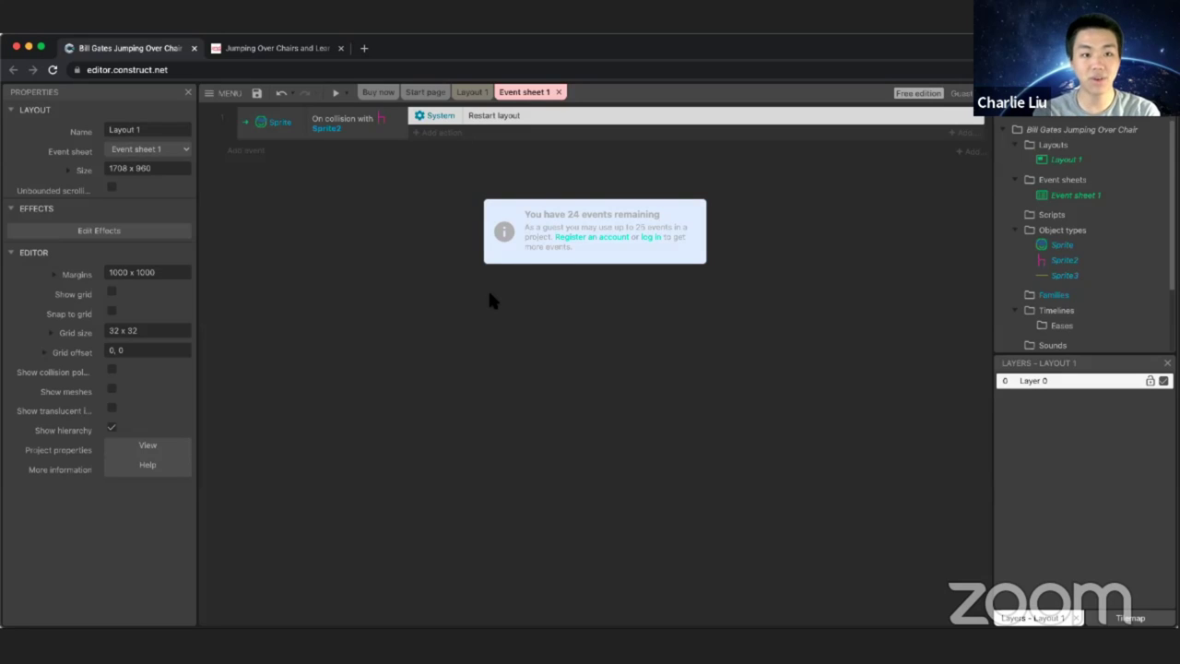
Step: Preview the game, move the face back and forth into the chair and make it jump to test the layout restart, and close the preview
left_click(339, 96)
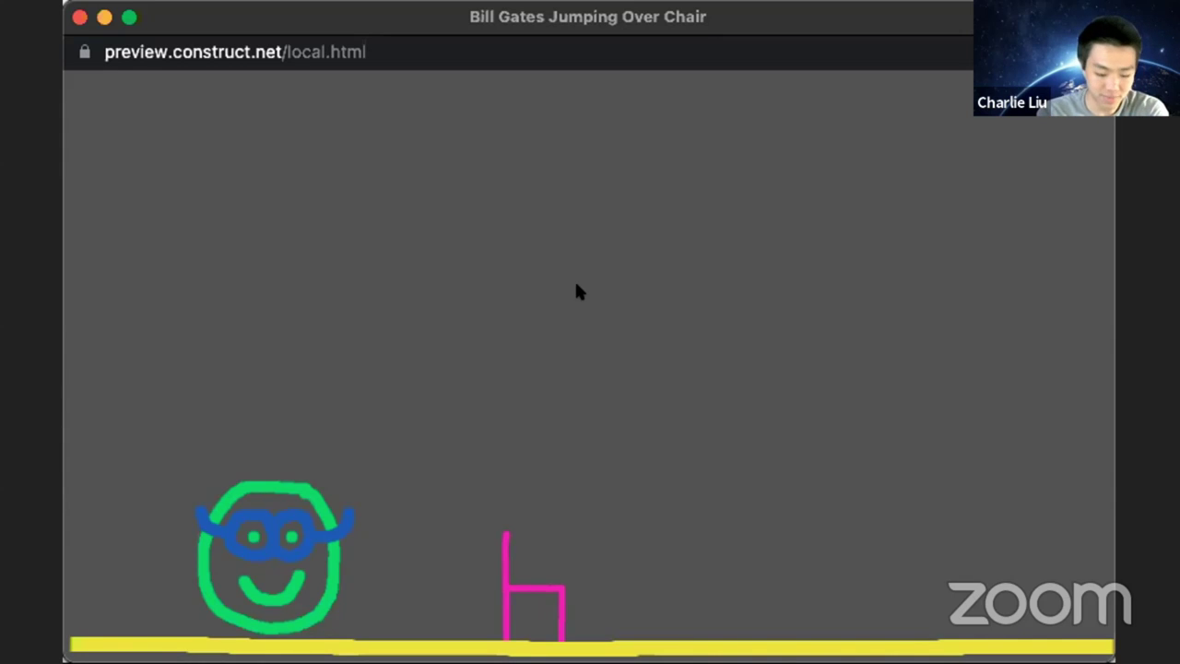
key("Left")
key("Right")
key("Left")
key("Left")
key("Right")
key("Left")
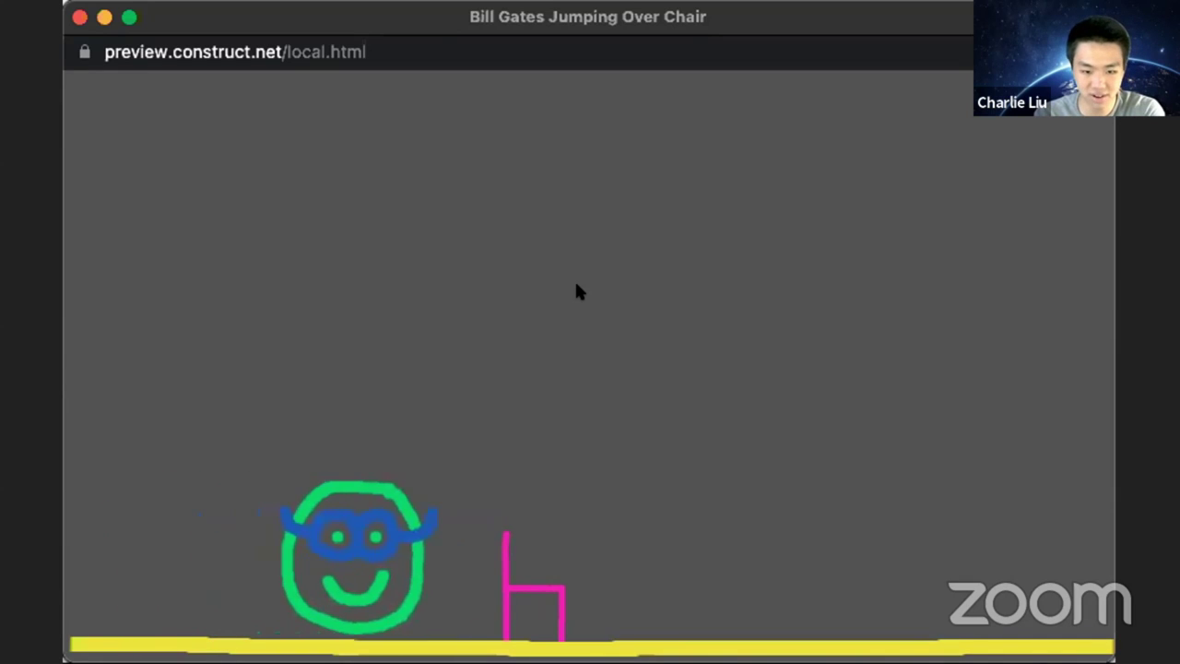
key("Left")
key("Right")
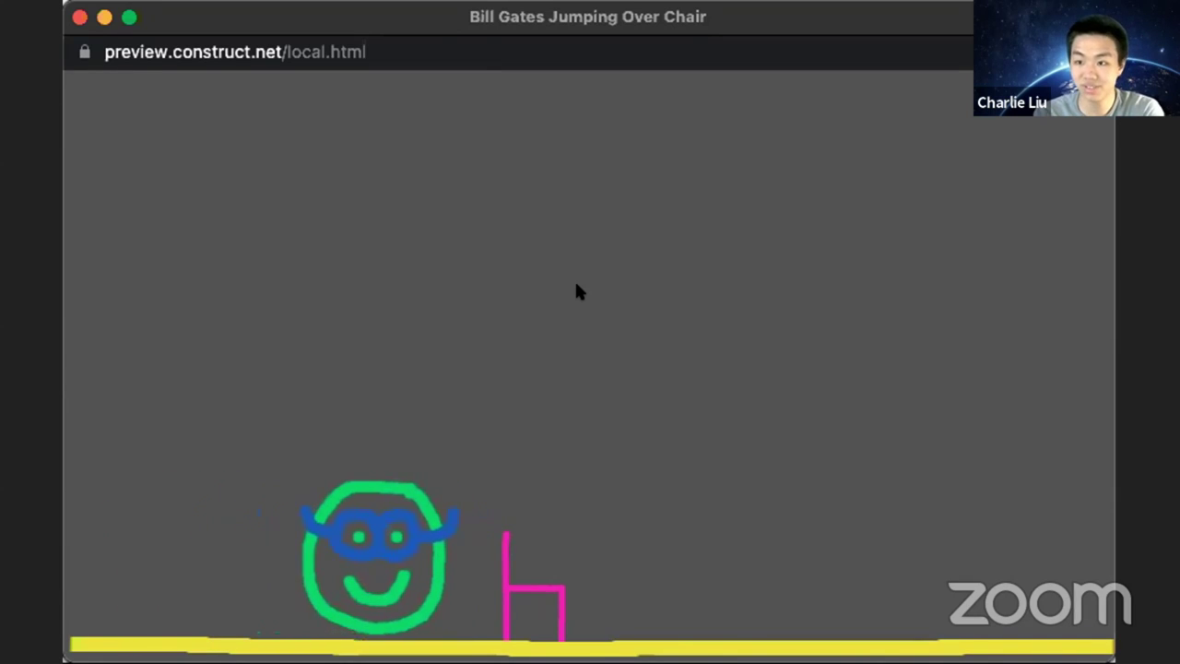
key("Left")
key("Right")
key("Up")
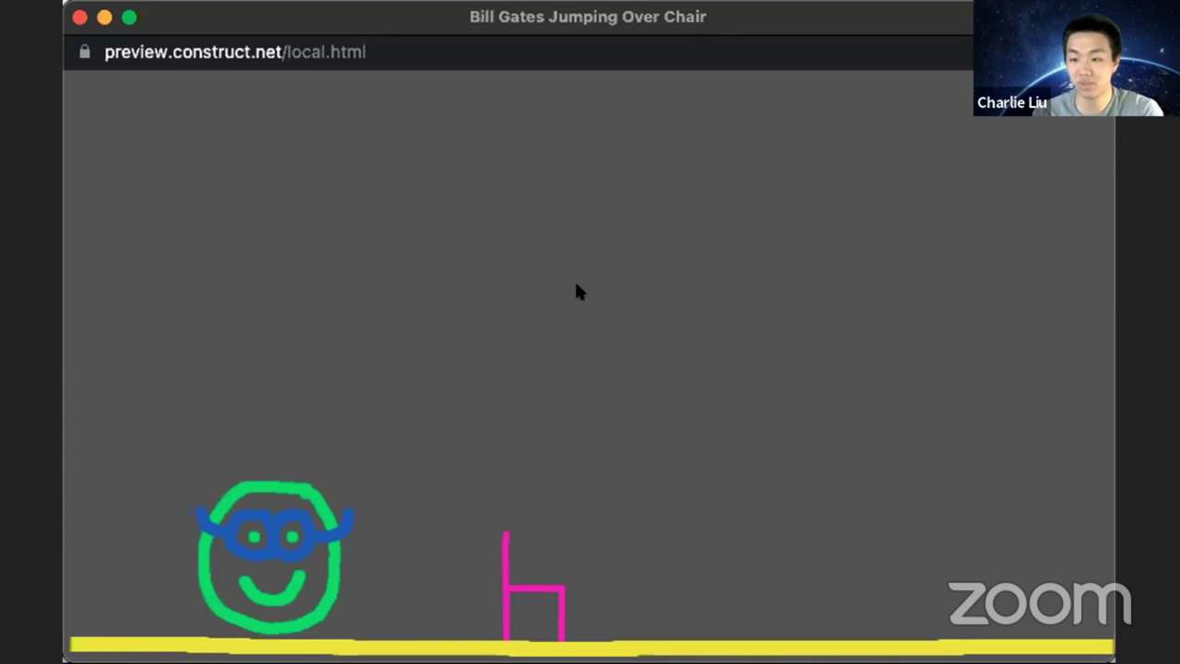
key("Up")
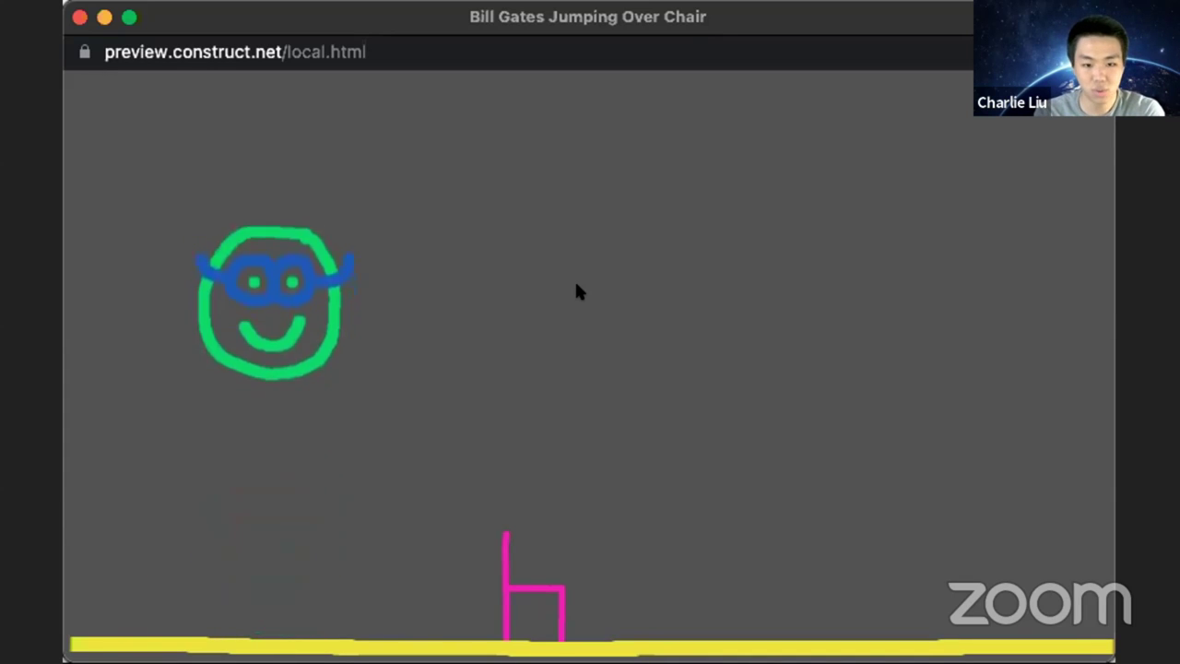
key("Up")
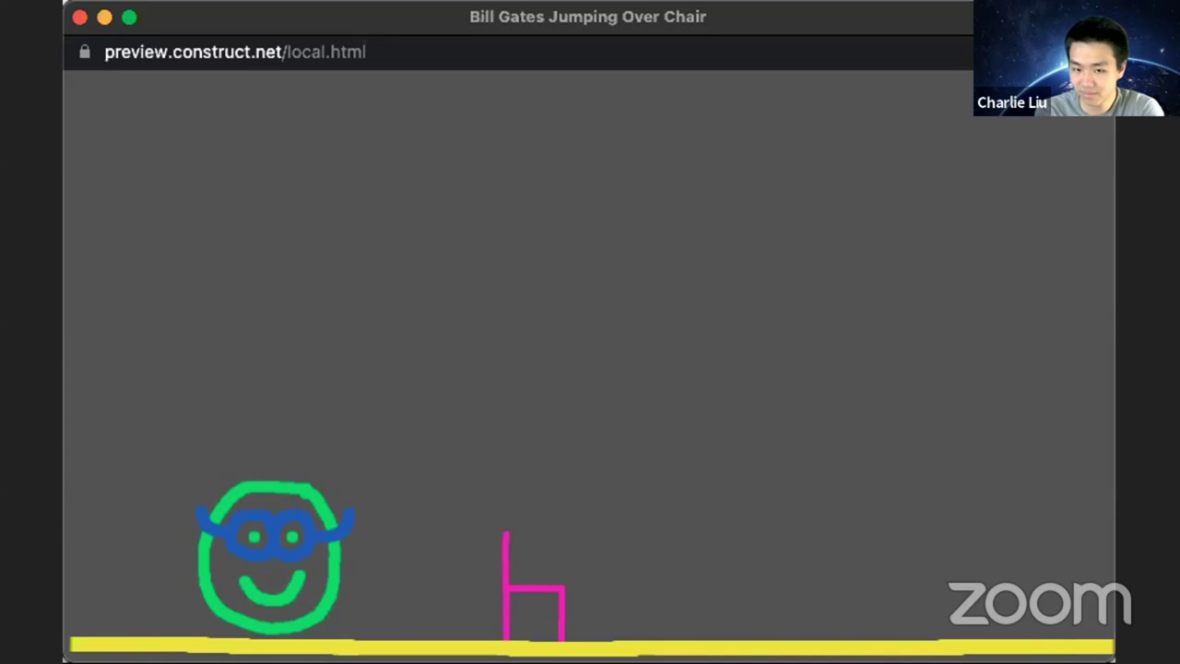
key("super+w")
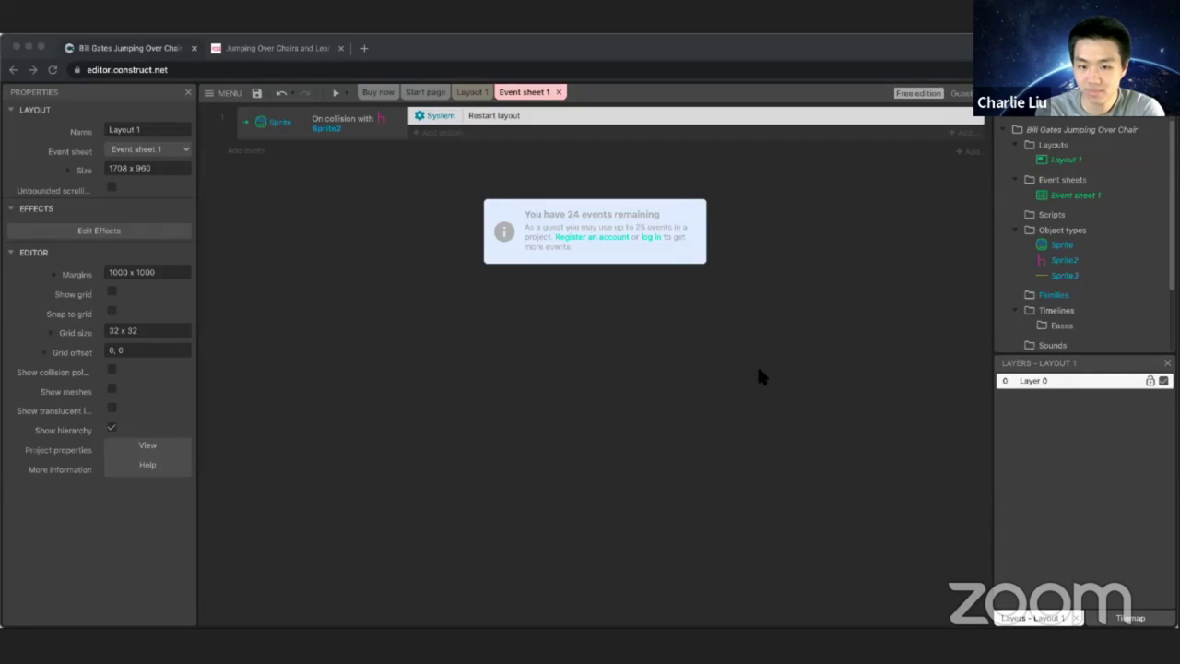
left_click(335, 193)
left_click(434, 206)
left_click(443, 132)
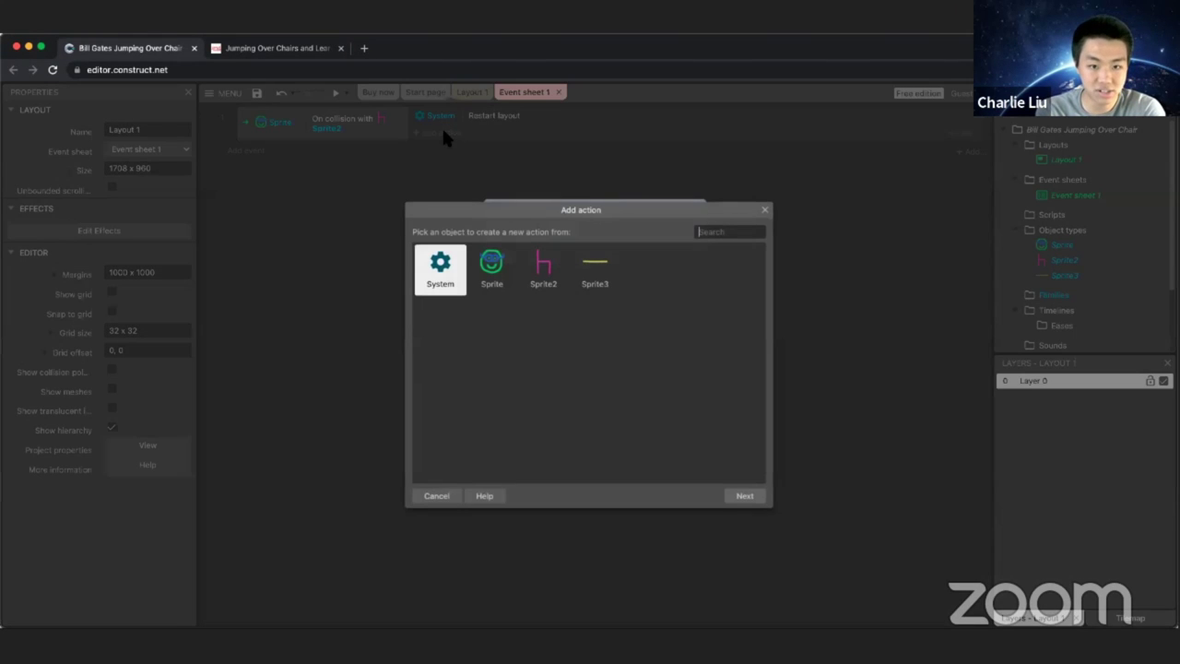
double_click(444, 265)
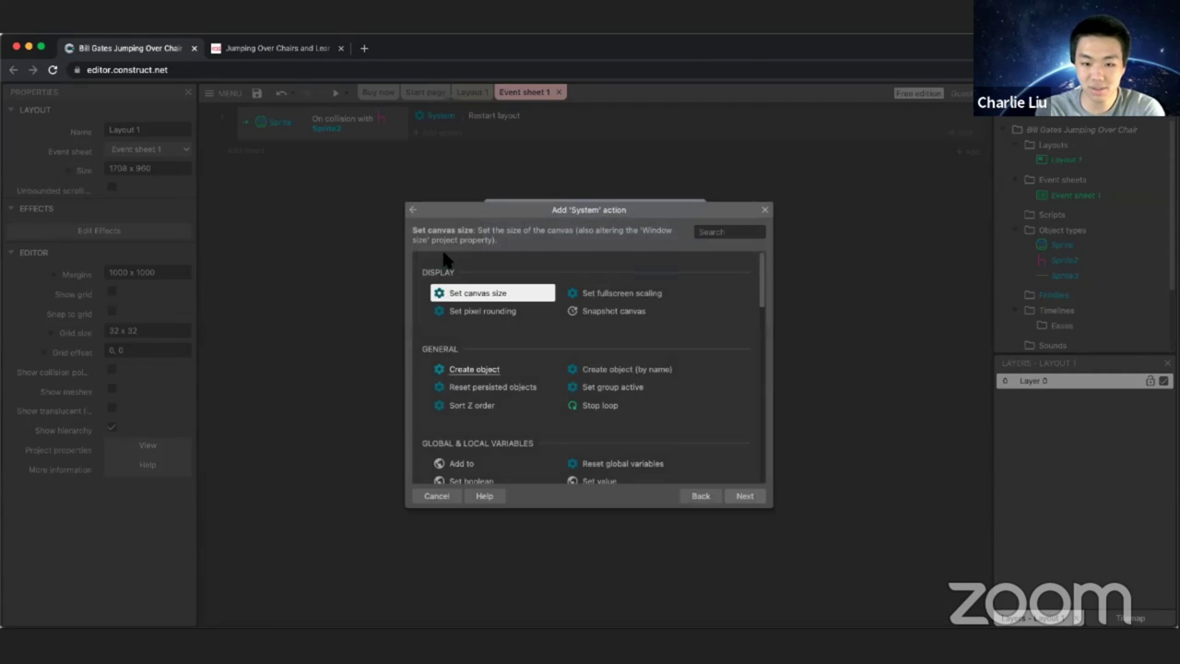
type("restart")
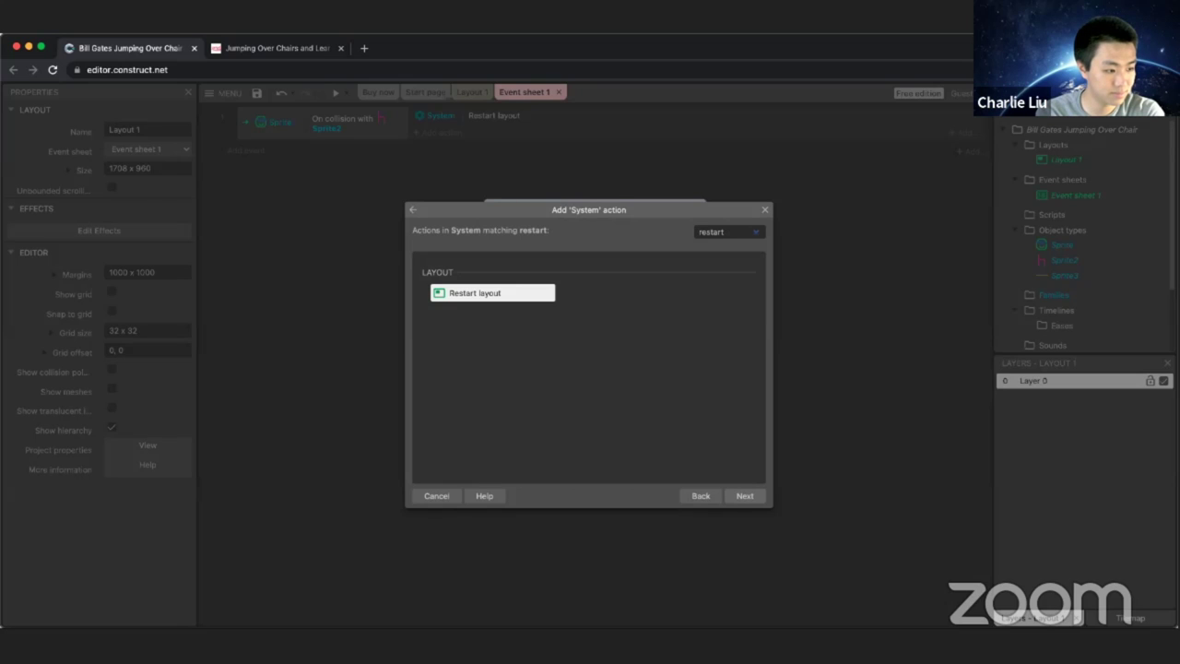
left_click(765, 211)
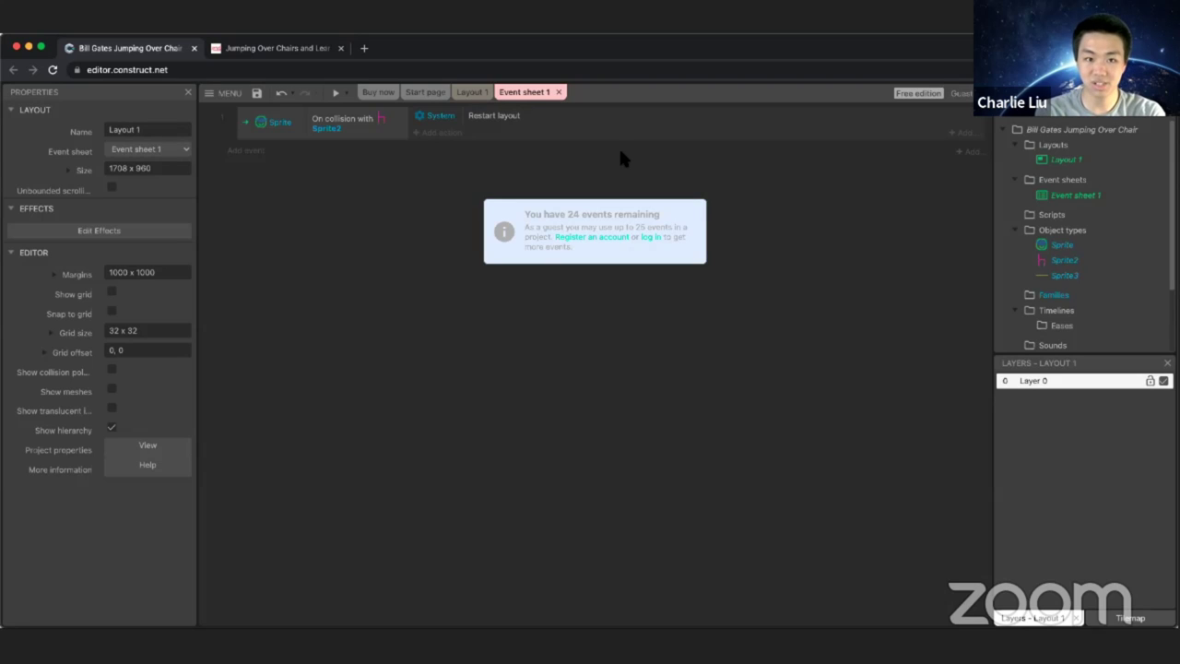
Step: Insert a new Sprite object into Layout 1 in the empty area above the chair, with its blank image open for editing
left_click(471, 94)
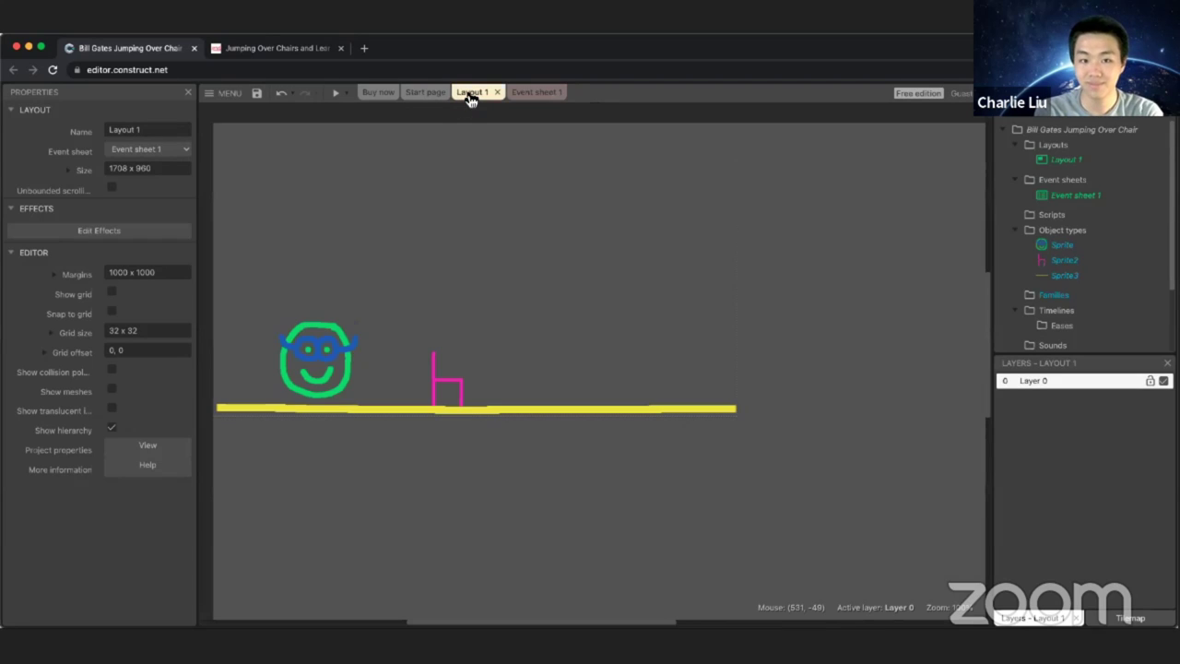
right_click(548, 250)
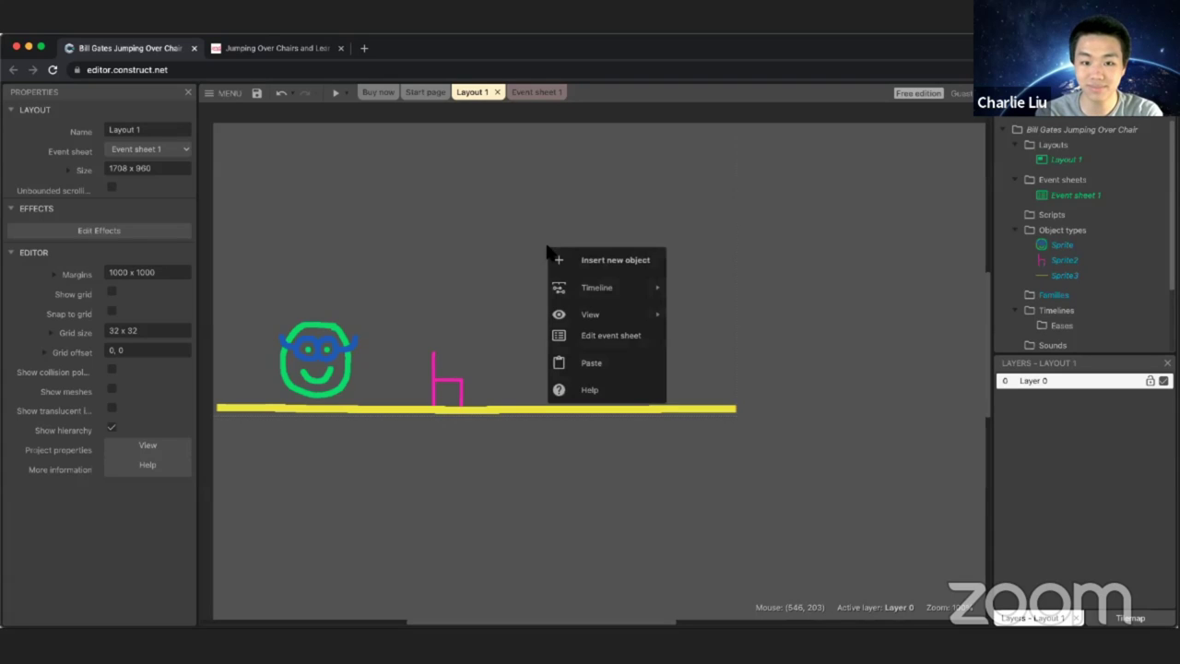
left_click(599, 265)
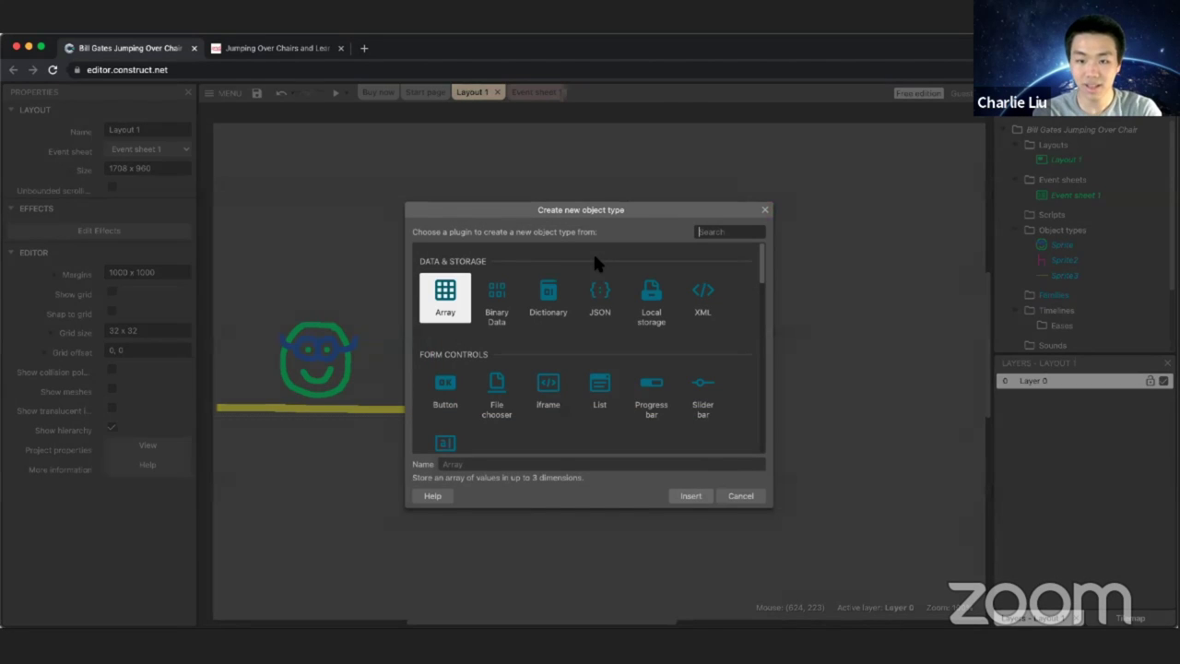
type("sprite")
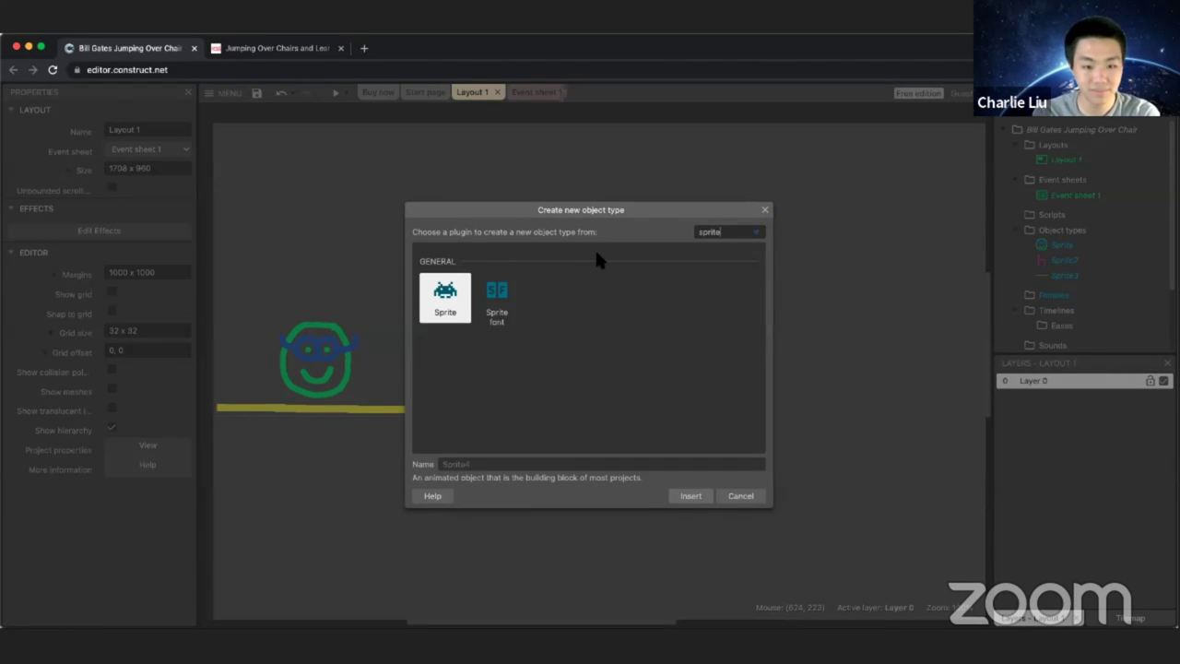
double_click(452, 294)
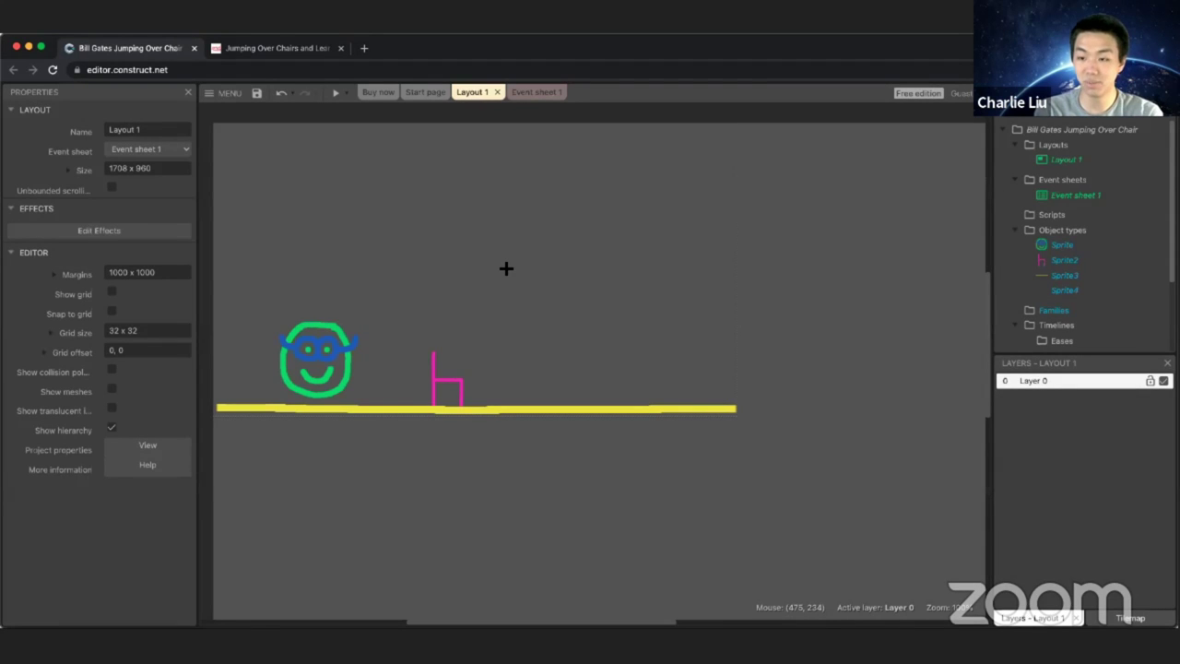
left_click(506, 268)
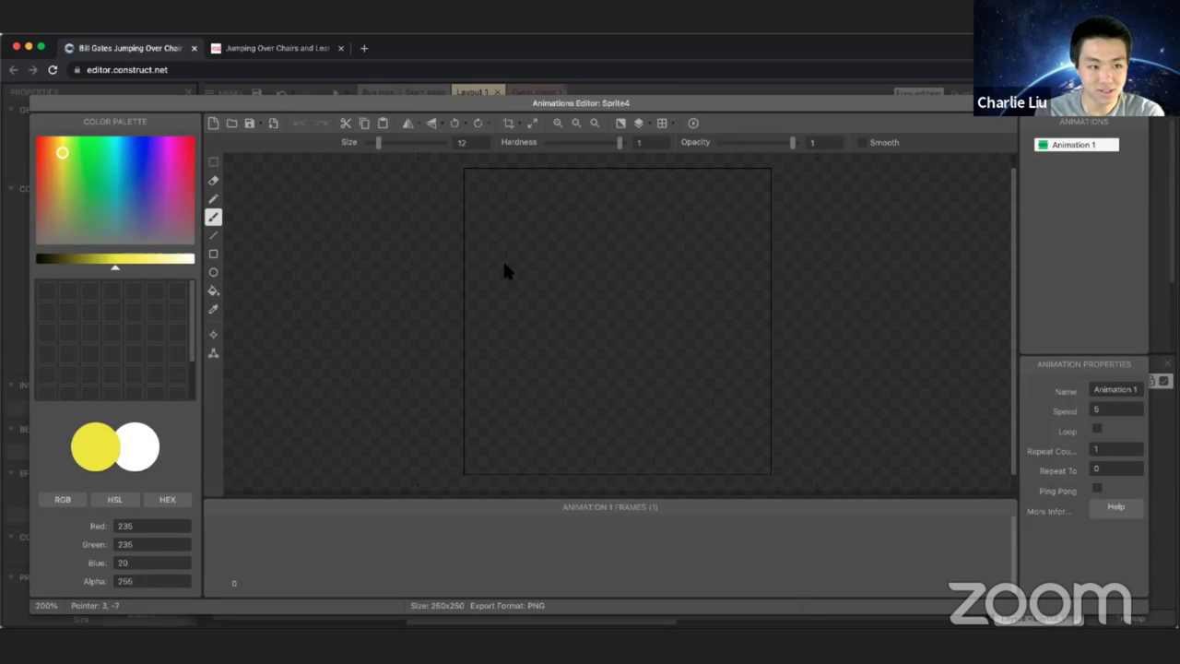
left_click(504, 266)
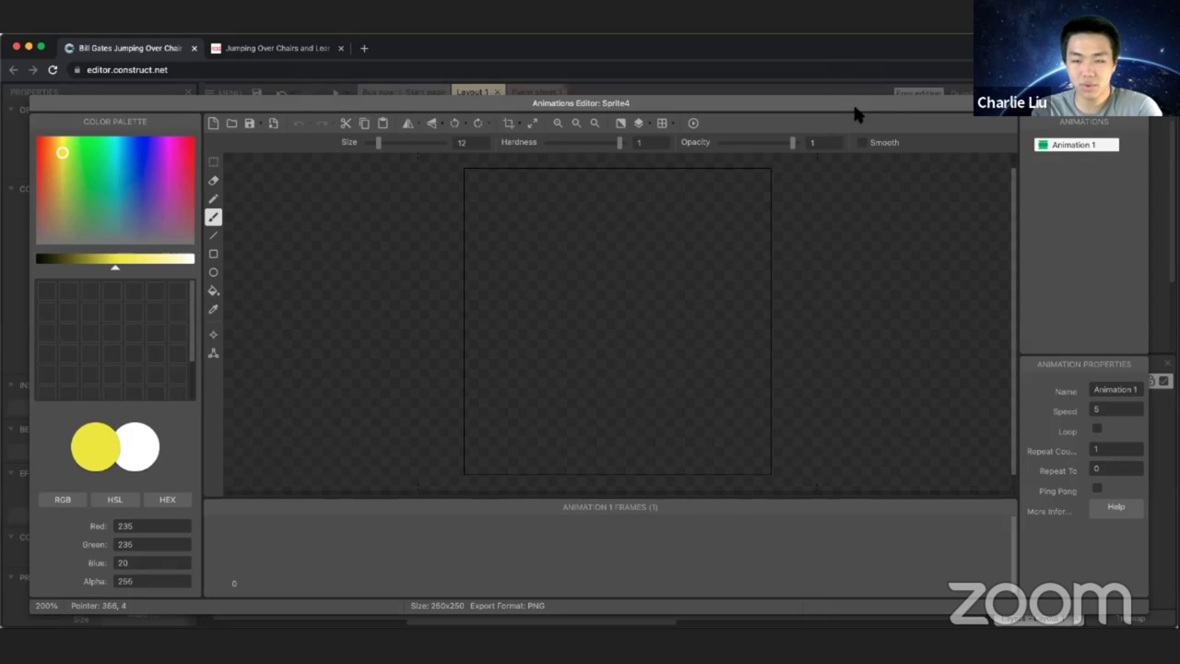
Step: Open Google in a new browser tab and search its images for "chair transparent background"
left_click(364, 48)
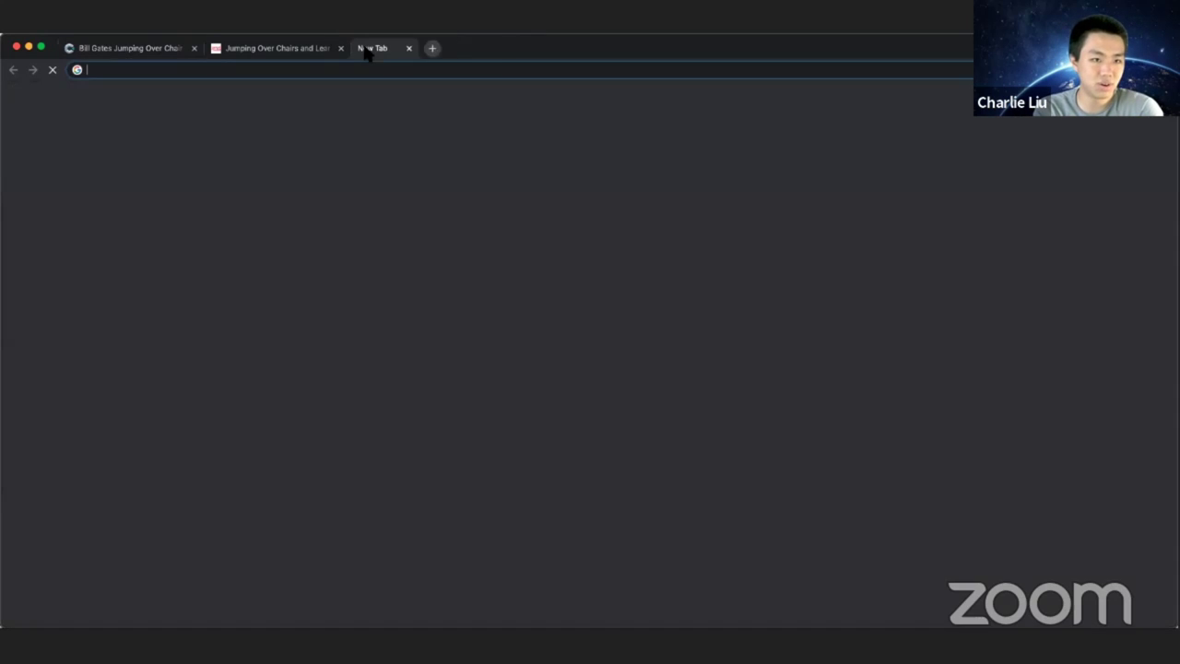
type("chair")
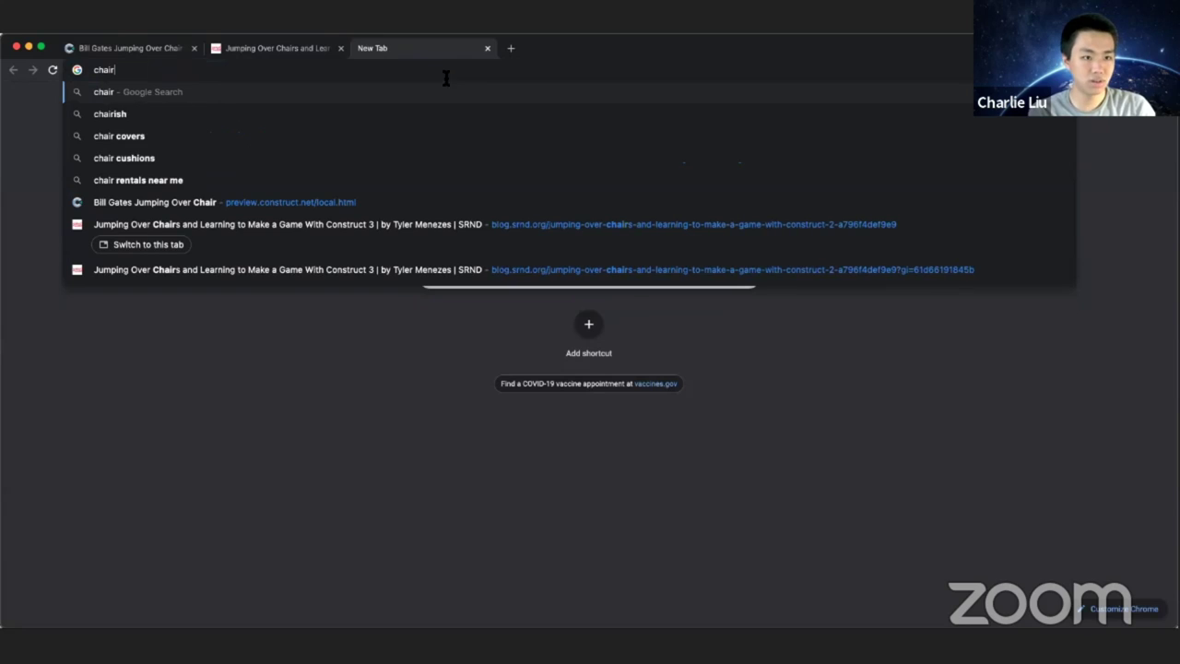
key("Return")
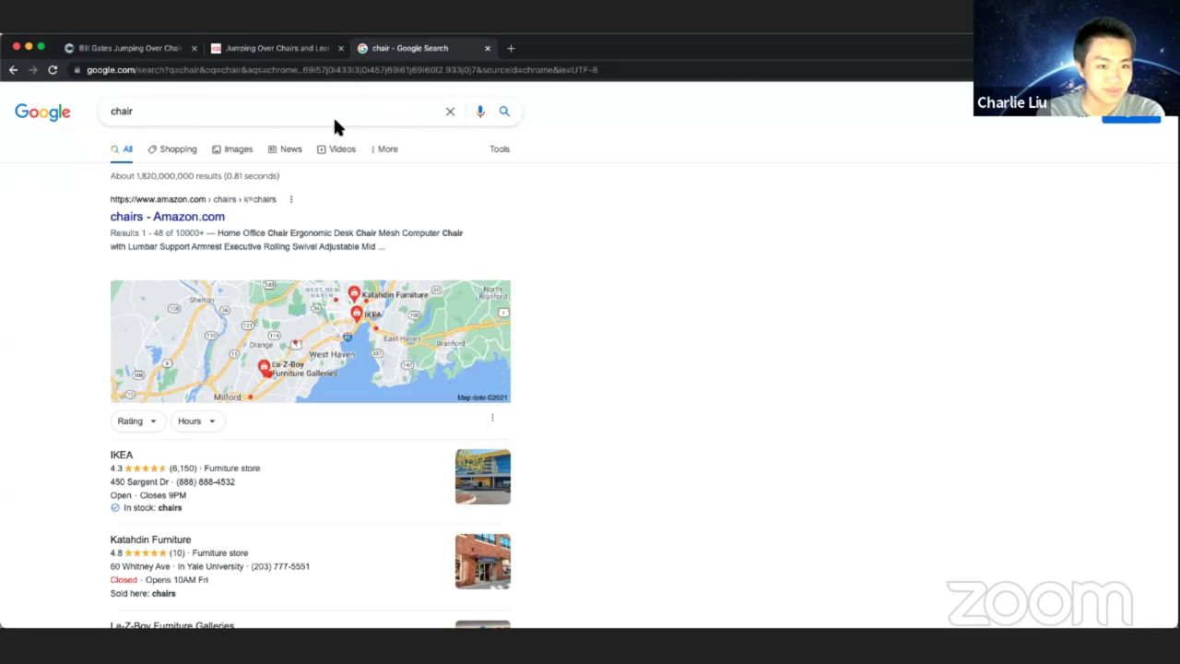
left_click(237, 153)
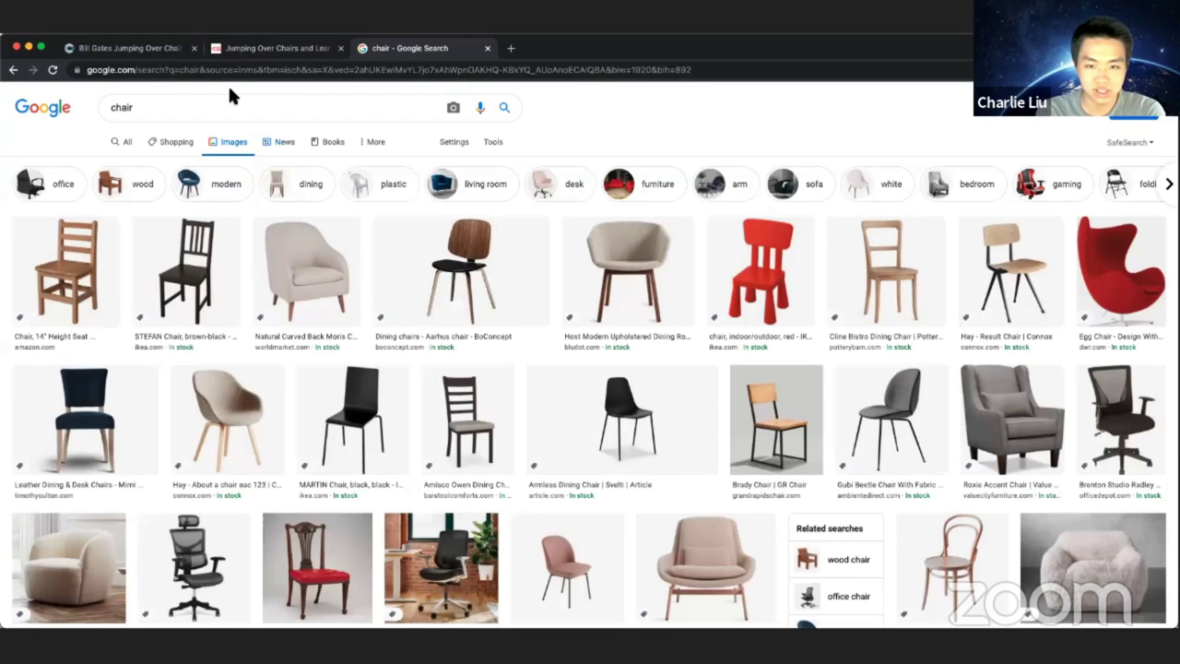
left_click(224, 106)
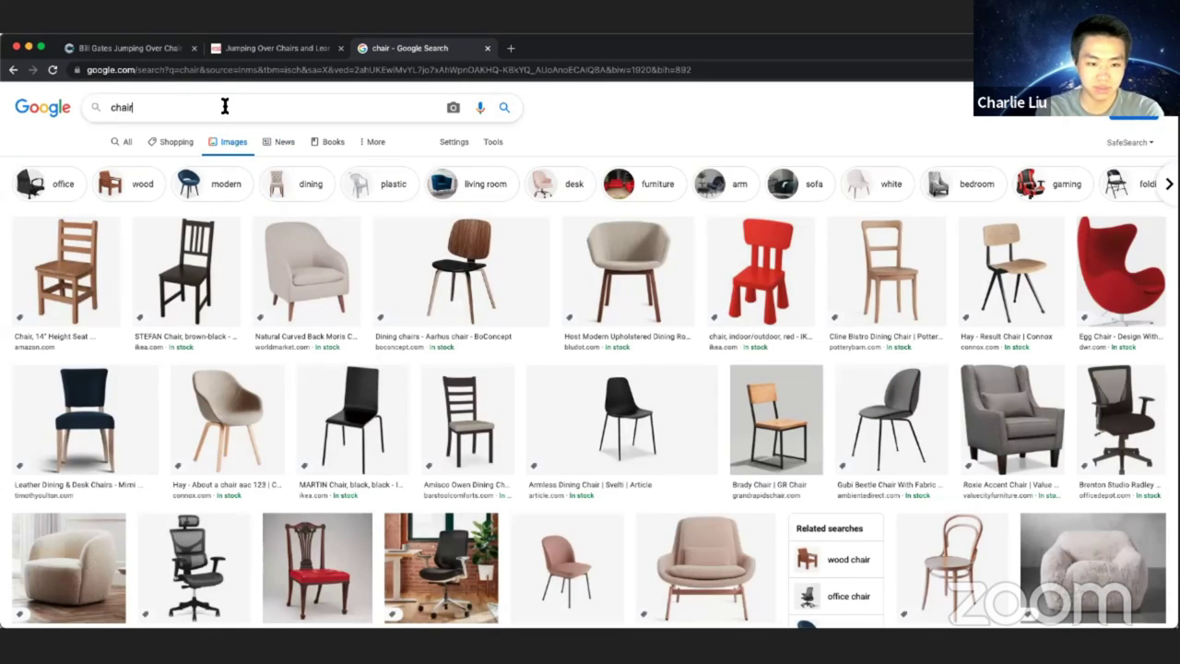
type("transparent bac")
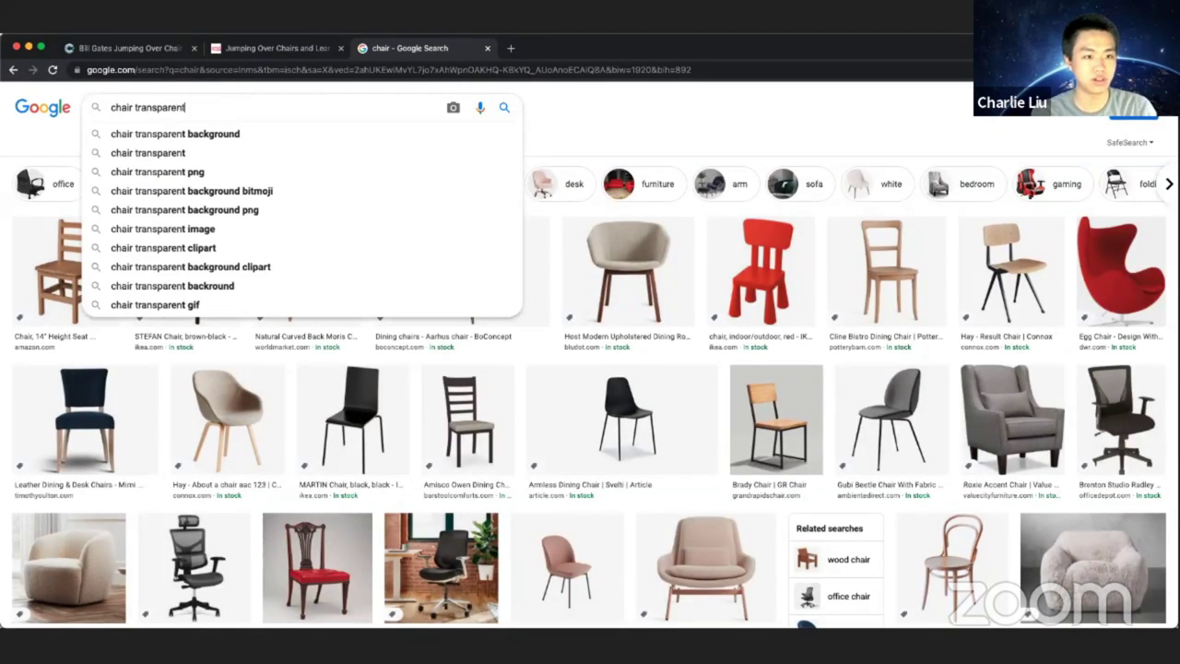
type("kground")
key("Return")
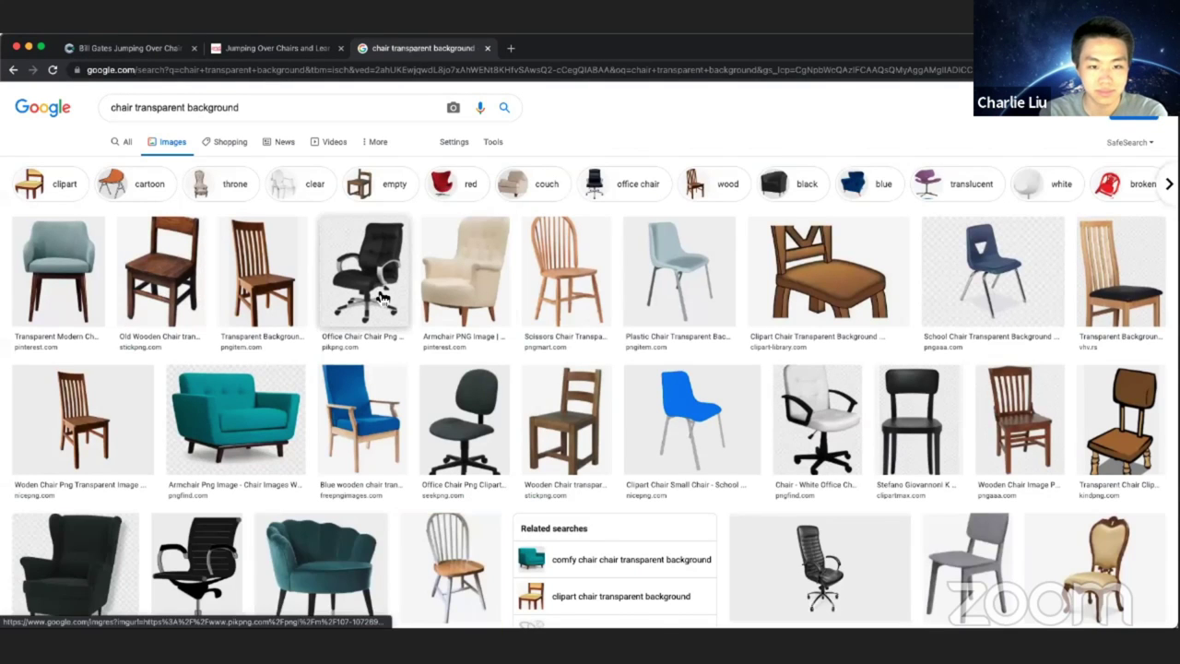
Step: Examine the black office chair and cream armchair image results as possible transparent chair pictures
left_click(412, 295)
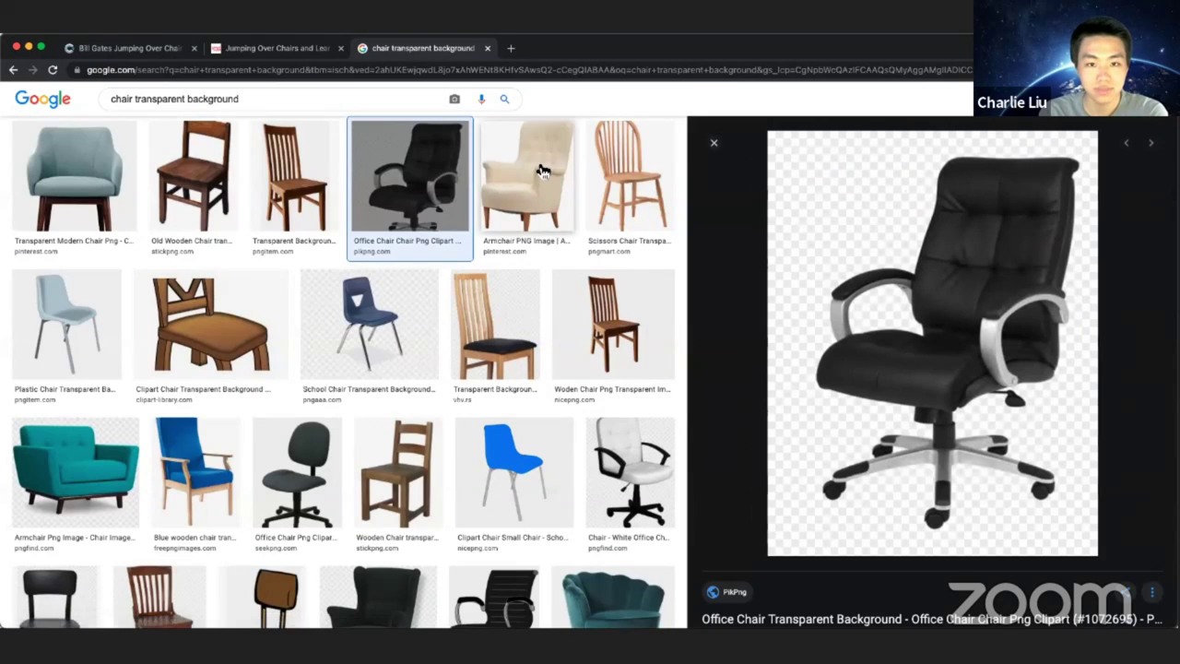
left_click(554, 178)
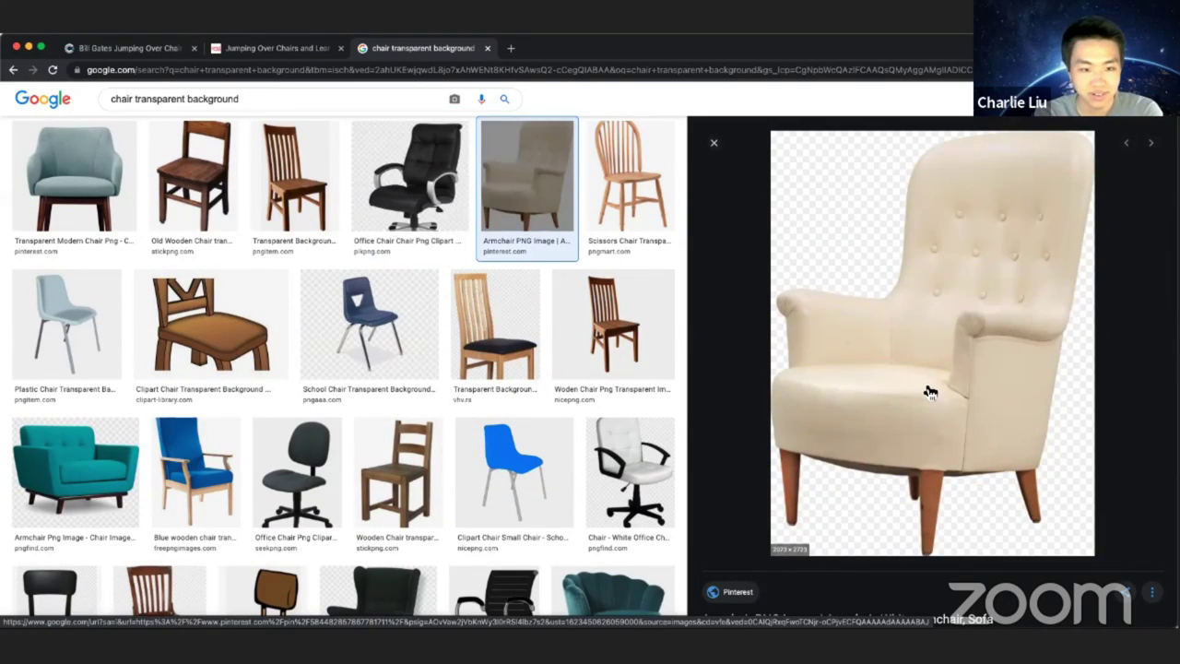
left_click_drag(883, 366, 839, 544)
scroll(296, 186, "up", 1)
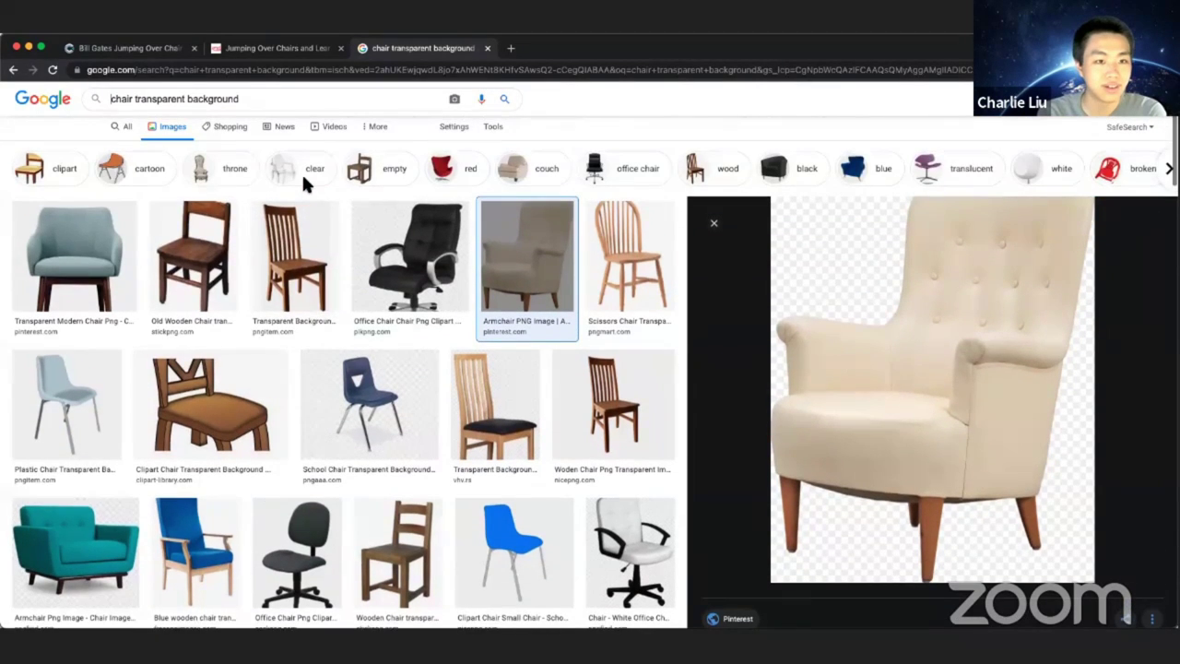
Step: Return to the Construct 3 project and load the cream armchair picture from a file into the new sprite's blank image
left_click(147, 51)
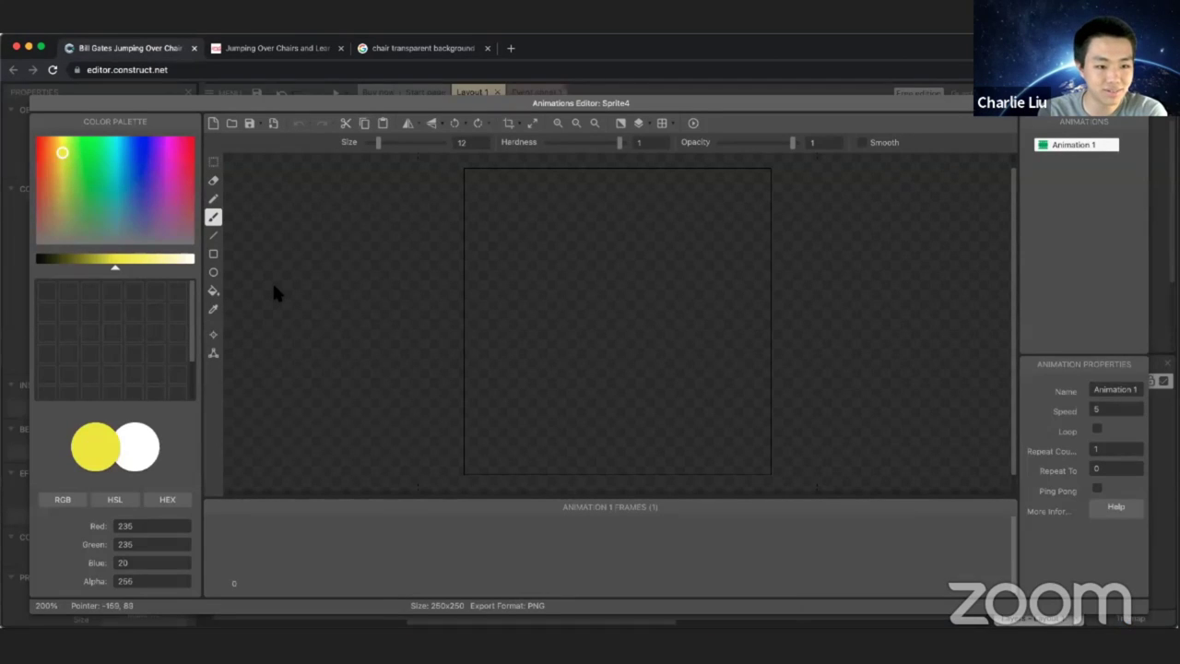
left_click(232, 126)
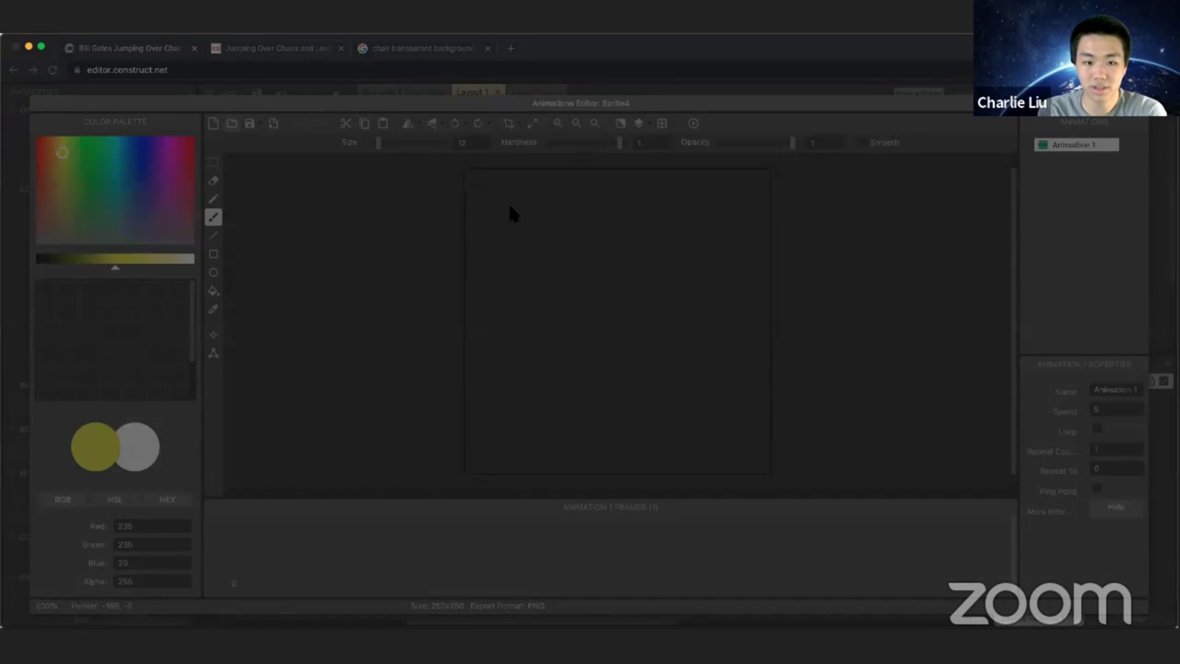
left_click(491, 253)
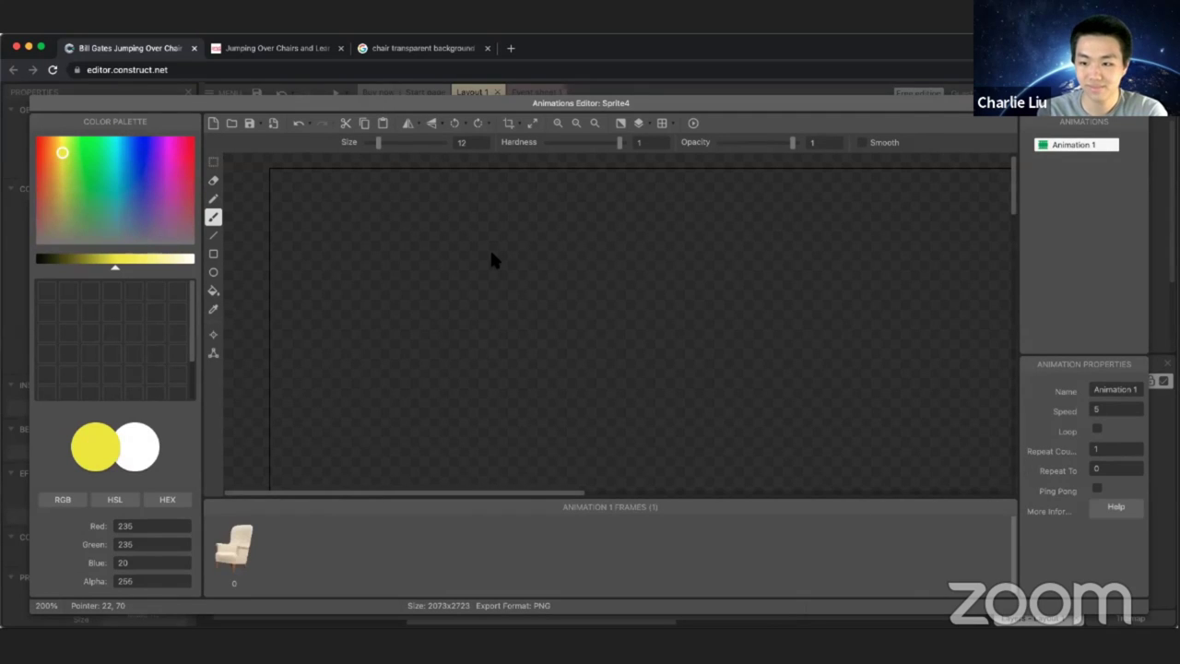
Step: Examine the loaded armchair image up close, including the transparent area around the chair's back
scroll(544, 295, "down", 1)
left_click(552, 307)
left_click(767, 213)
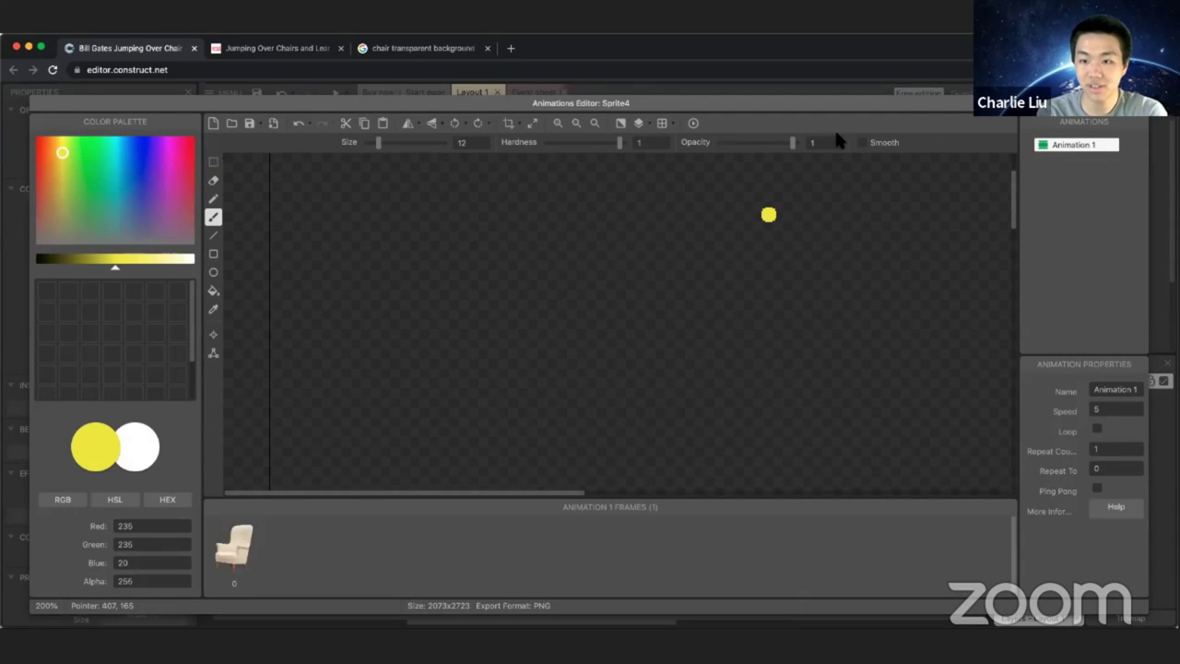
scroll(610, 323, "down", 1)
scroll(609, 323, "right", 3)
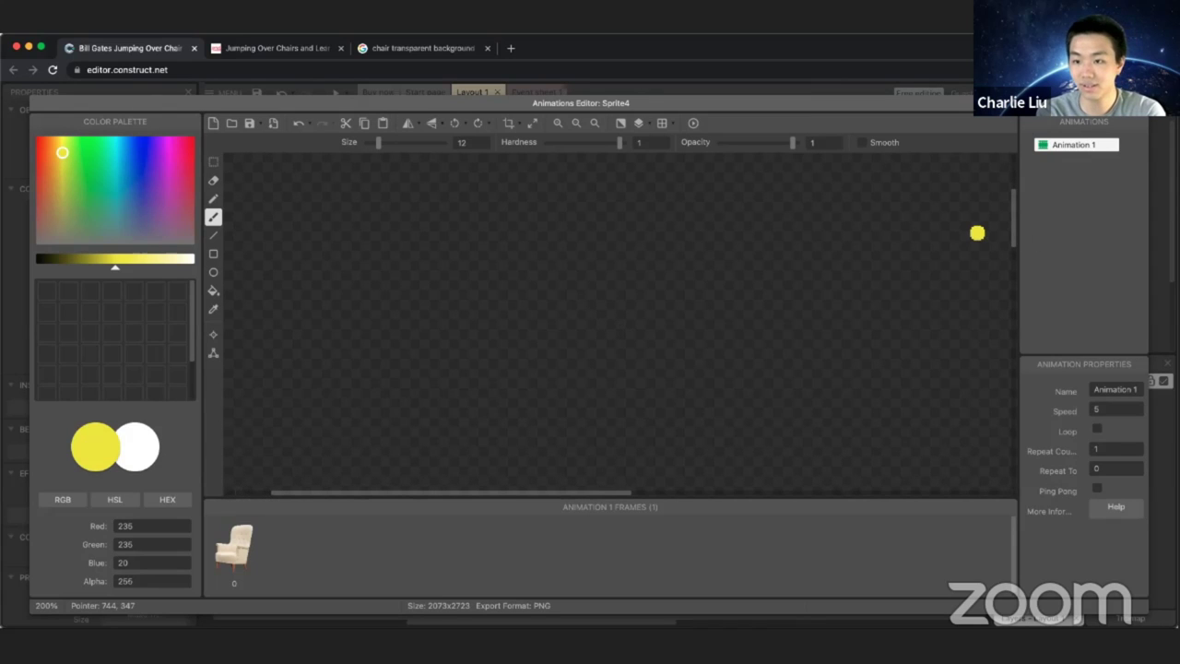
scroll(831, 254, "right", 5)
scroll(831, 256, "right", 5)
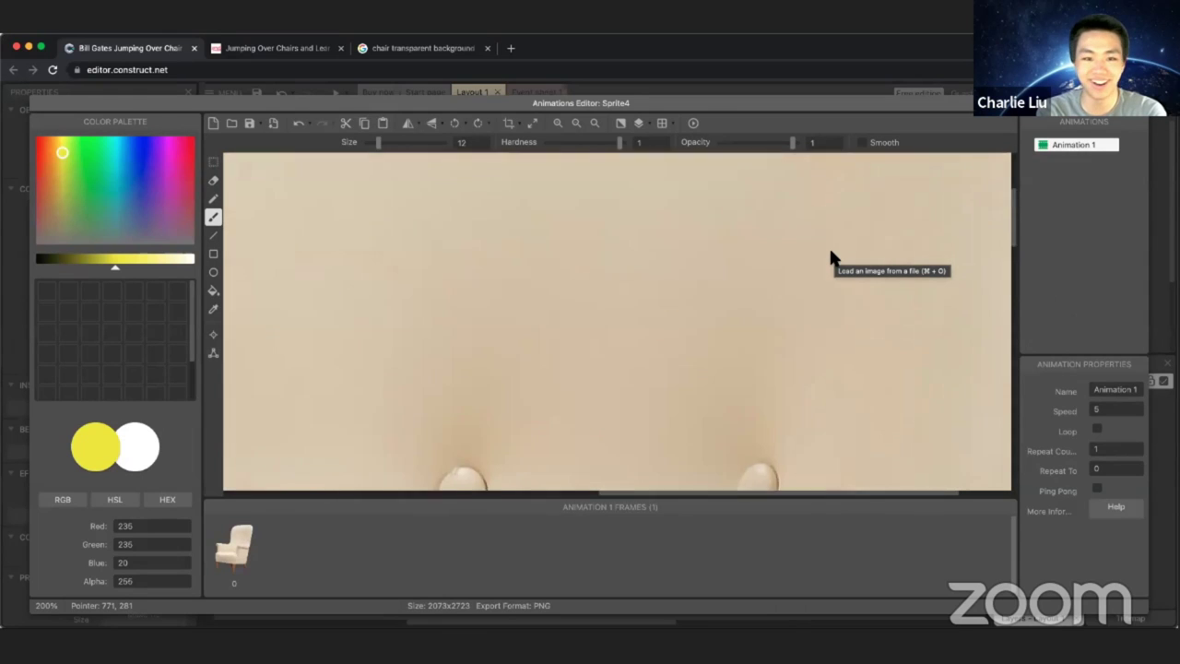
scroll(831, 257, "up", 5)
scroll(587, 211, "down", 3)
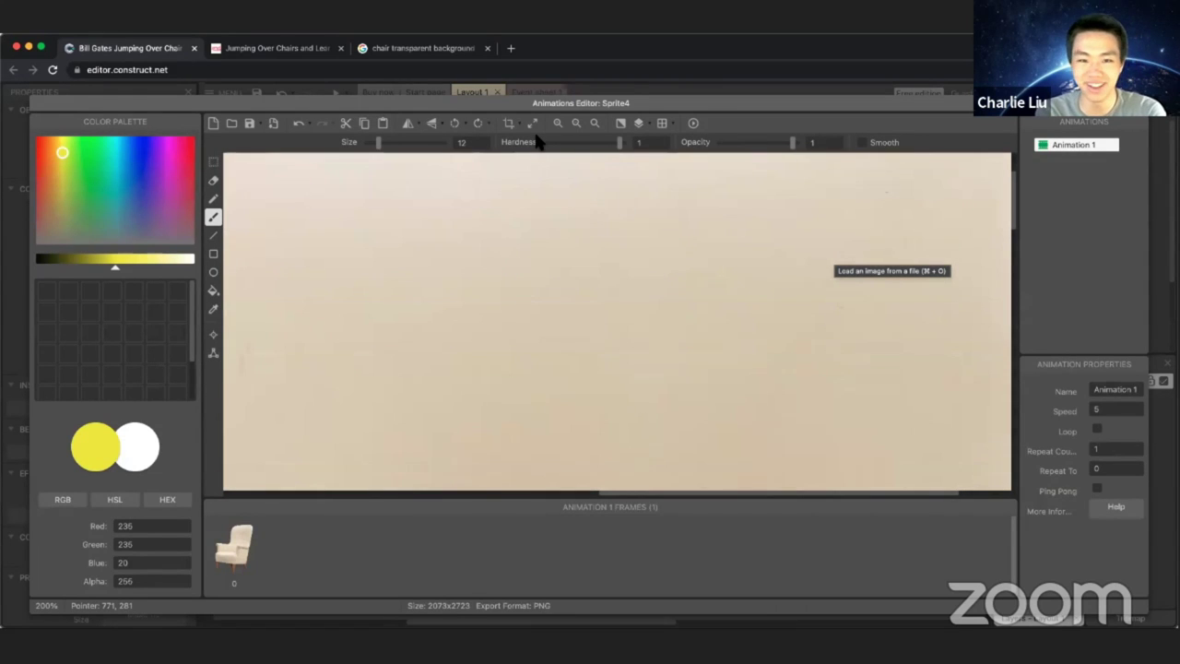
scroll(444, 200, "up", 5)
scroll(444, 200, "left", 5)
scroll(445, 211, "up", 3)
scroll(445, 211, "right", 5)
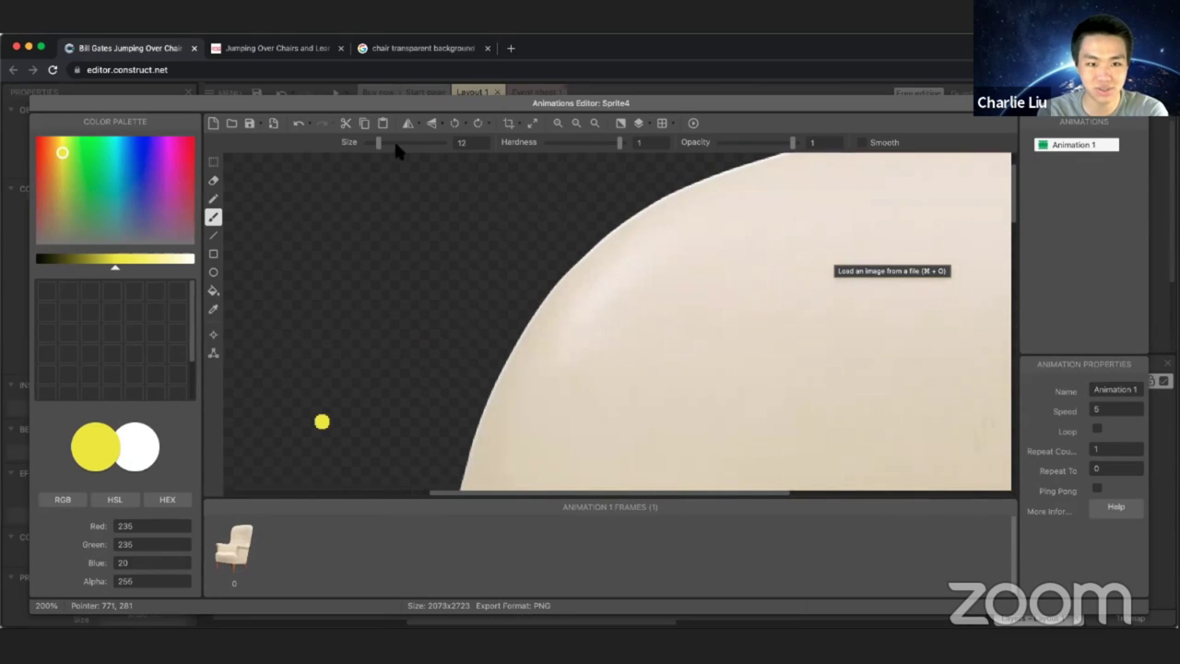
Step: Switch from the brush to the rectangle selection tool and view the armchair from back to legs at 25% zoom
left_click_drag(379, 144, 374, 146)
left_click(214, 162)
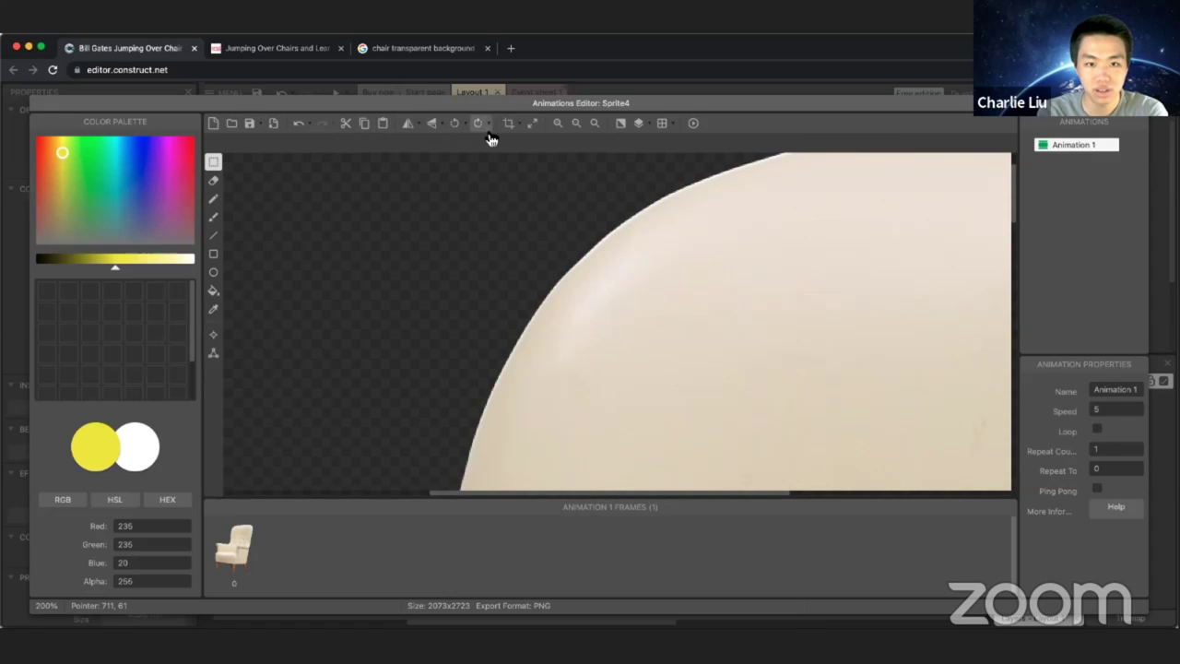
left_click(558, 123)
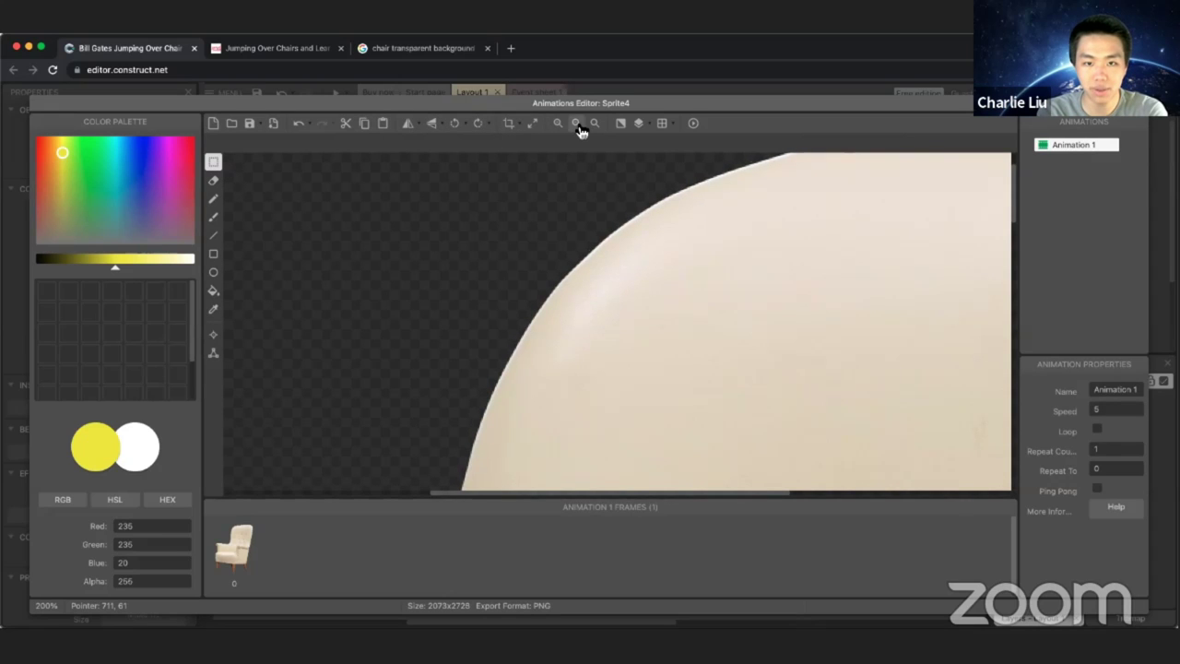
left_click(576, 123)
left_click(576, 124)
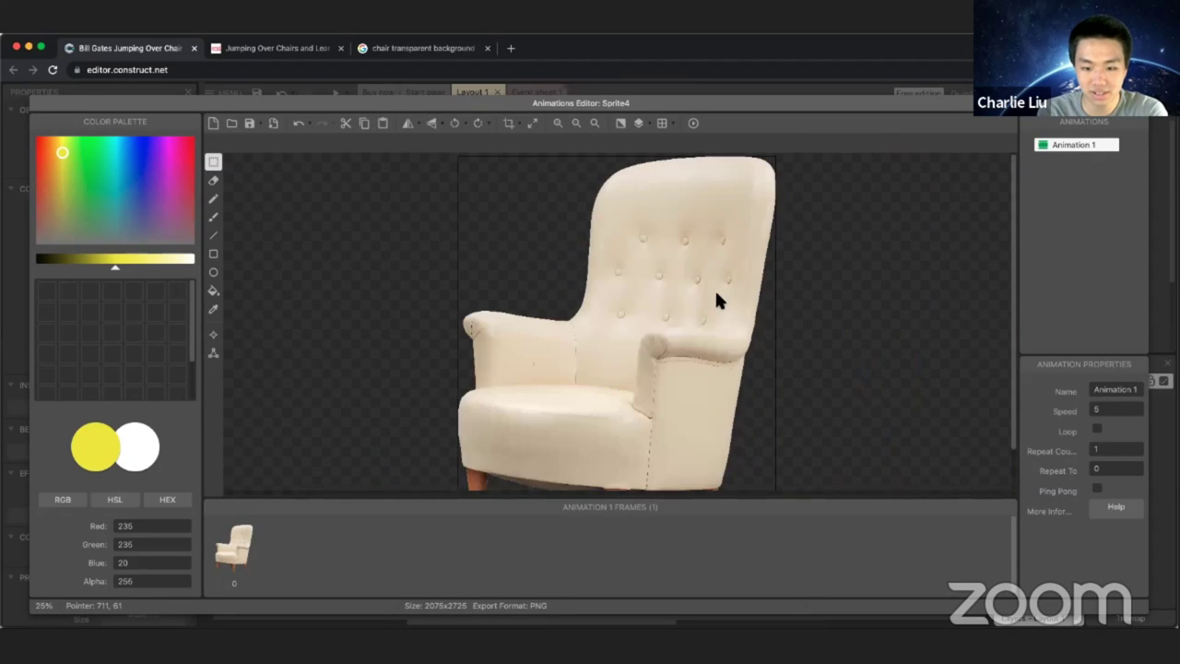
scroll(713, 295, "down", 2)
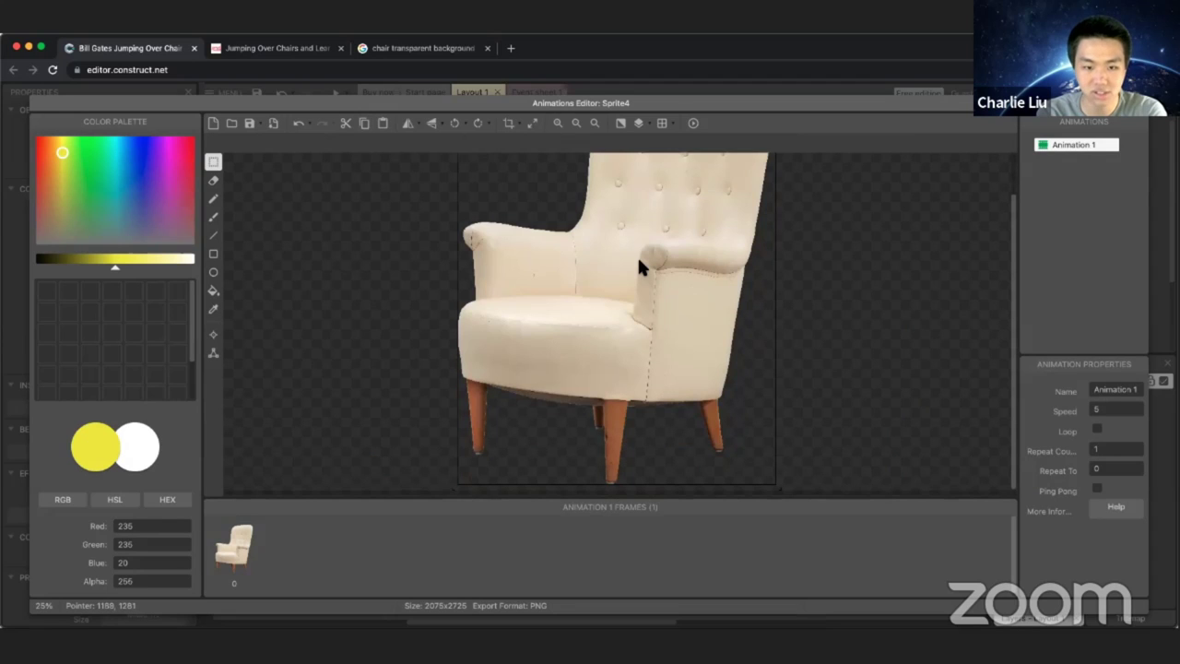
scroll(637, 256, "up", 2)
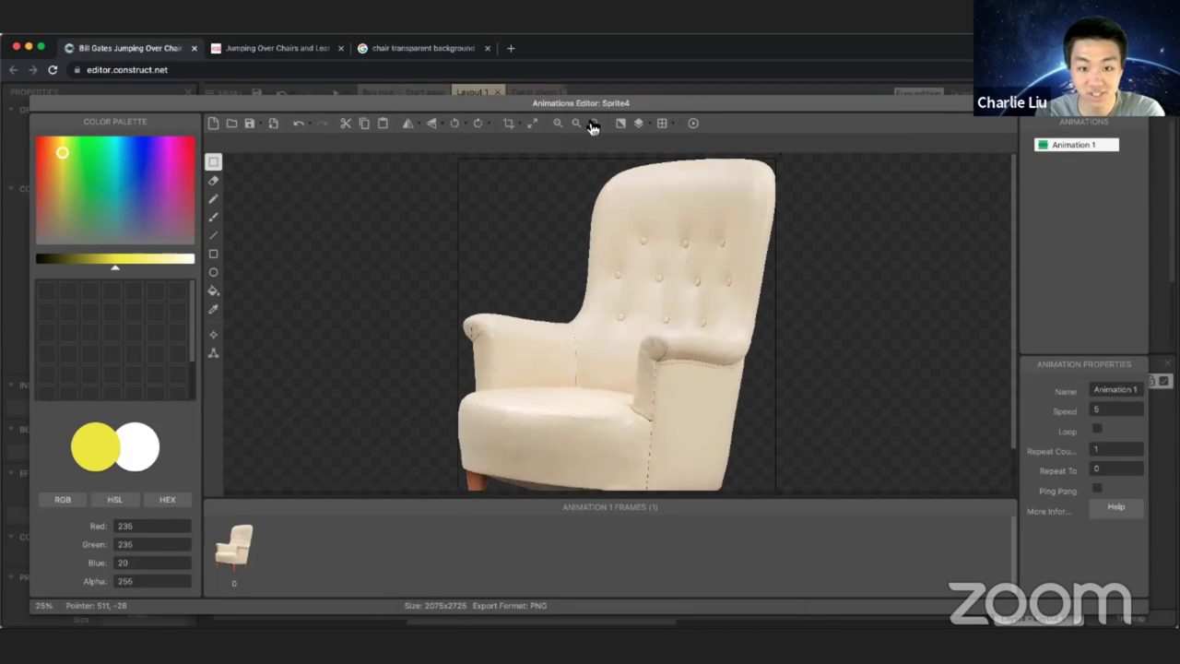
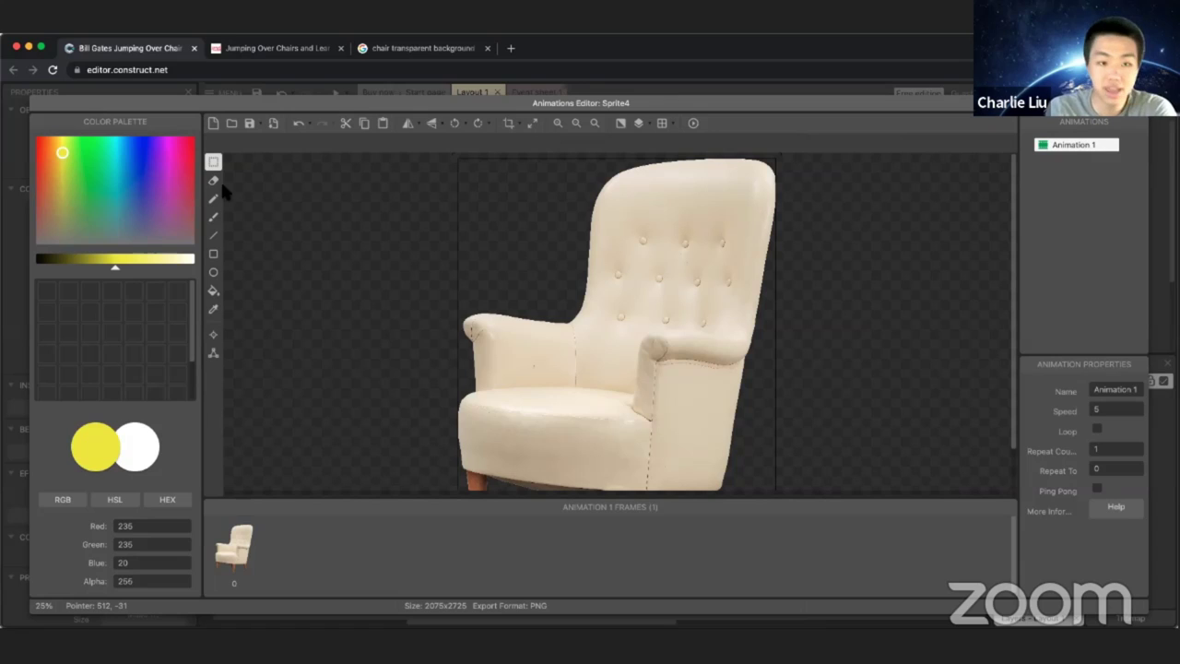
Step: Close the armchair's image editor and set the sprite's width and height to 500 each
left_click(232, 124)
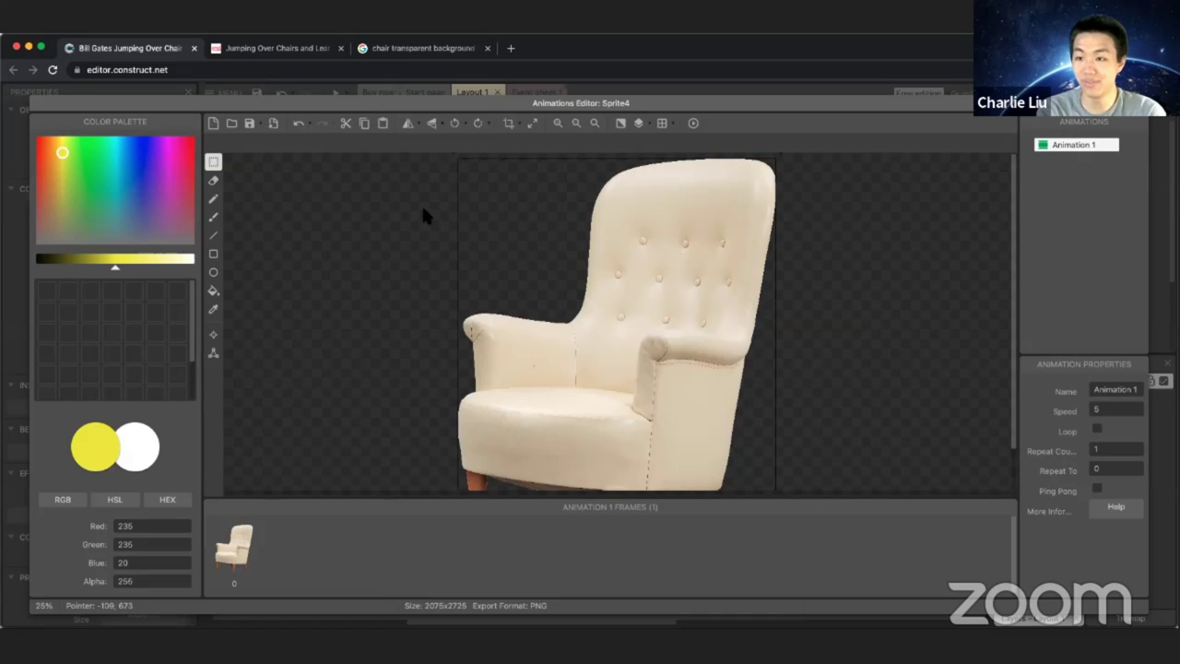
left_click(1148, 123)
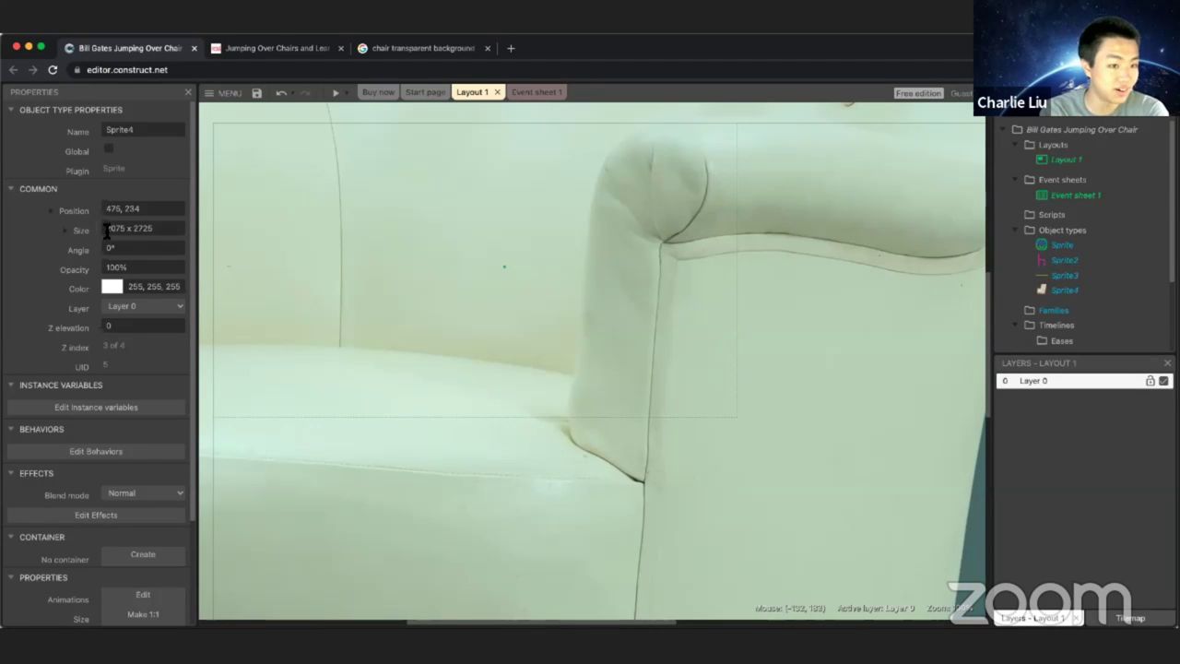
left_click(67, 230)
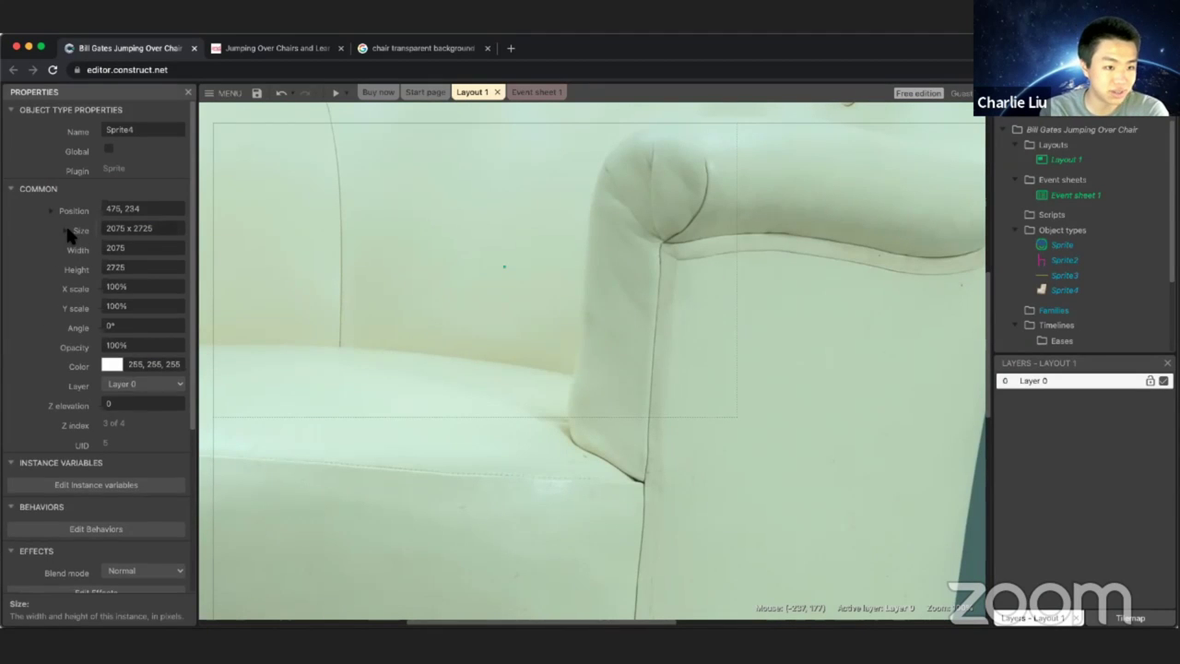
left_click(129, 247)
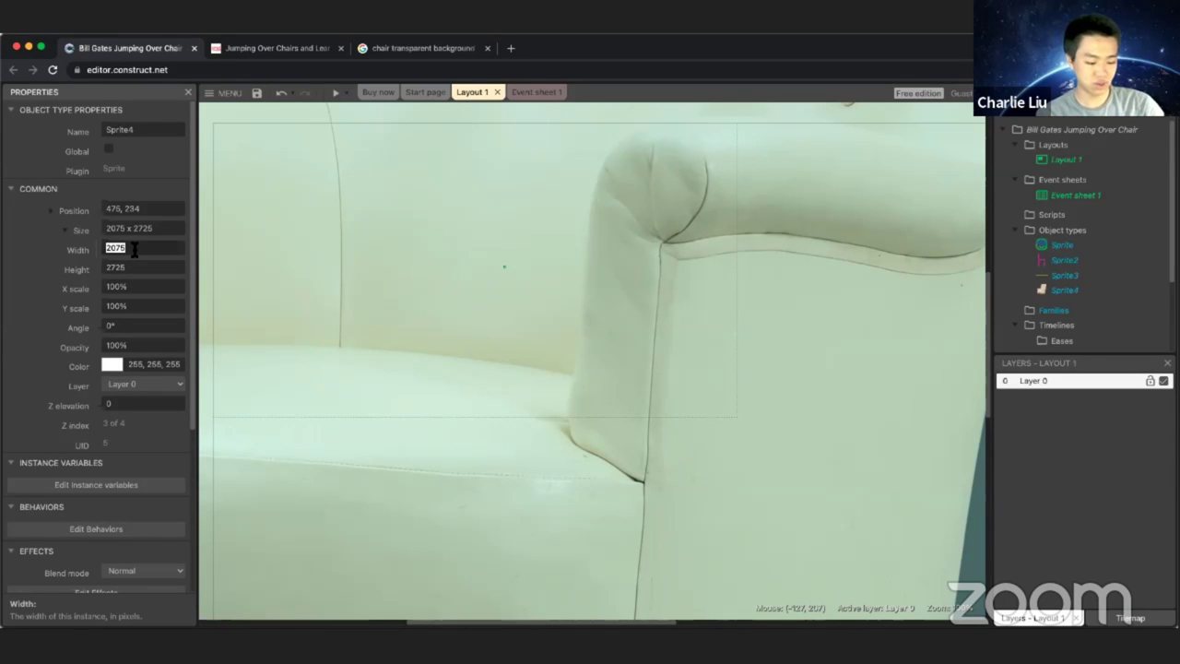
type("500")
left_click(137, 266)
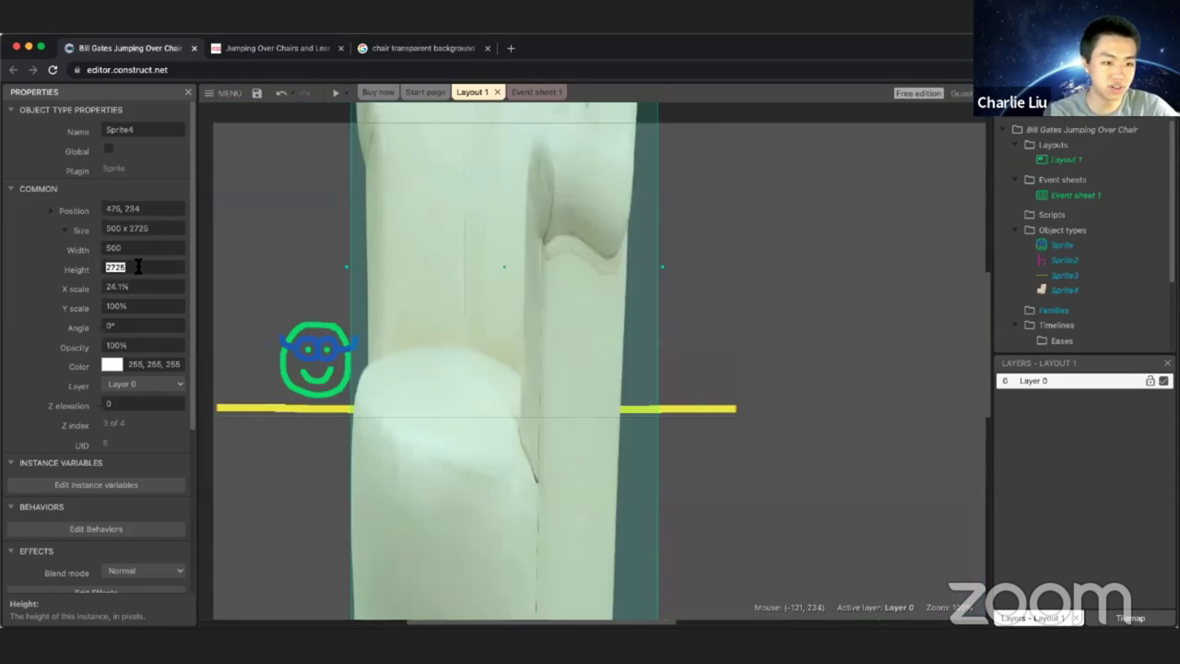
type("500")
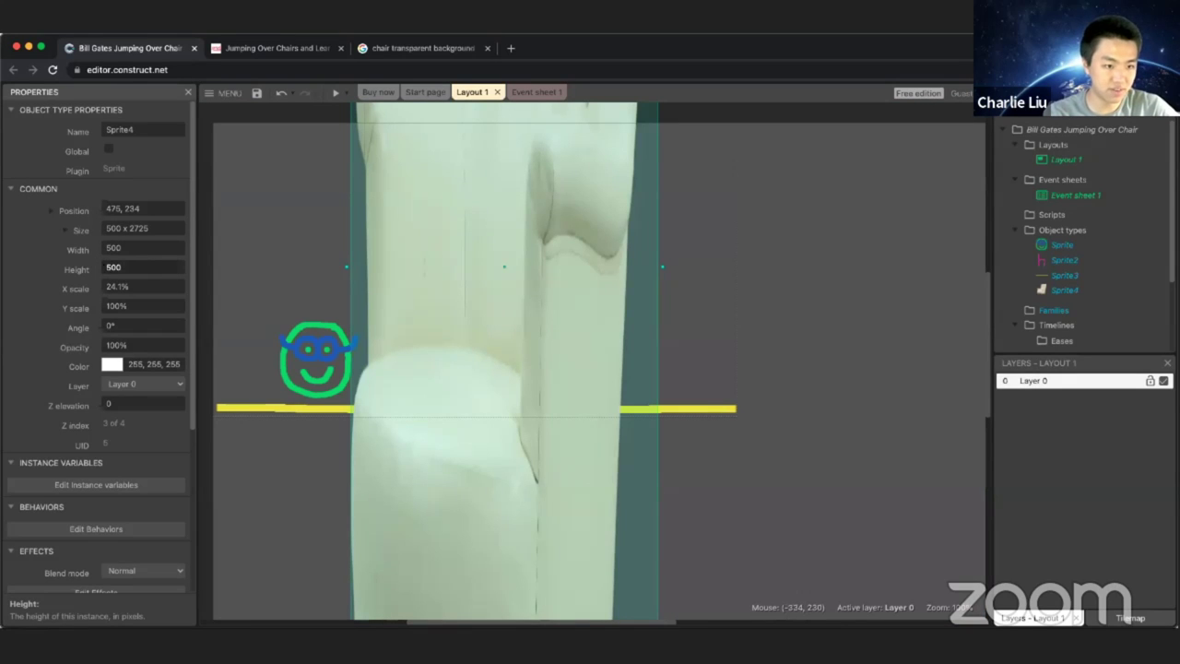
key("Return")
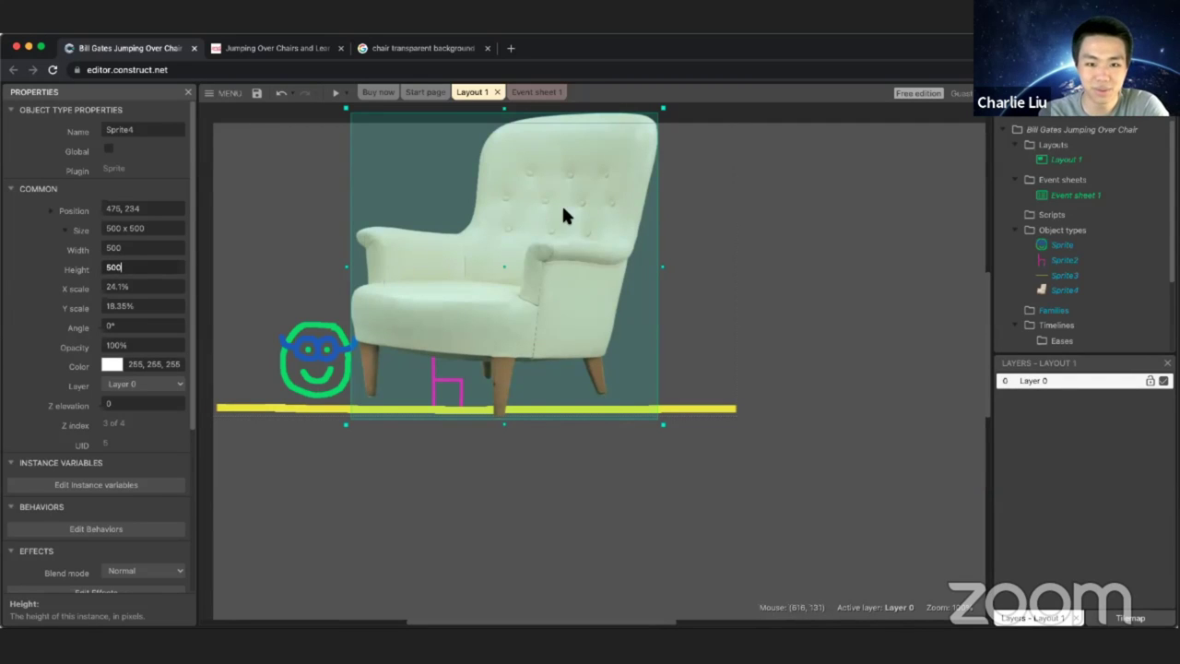
Step: Shrink the armchair sprite to about 96 x 81 and stand it on the yellow floor beyond the pink chair, at about 632, 418
left_click_drag(565, 204, 573, 223)
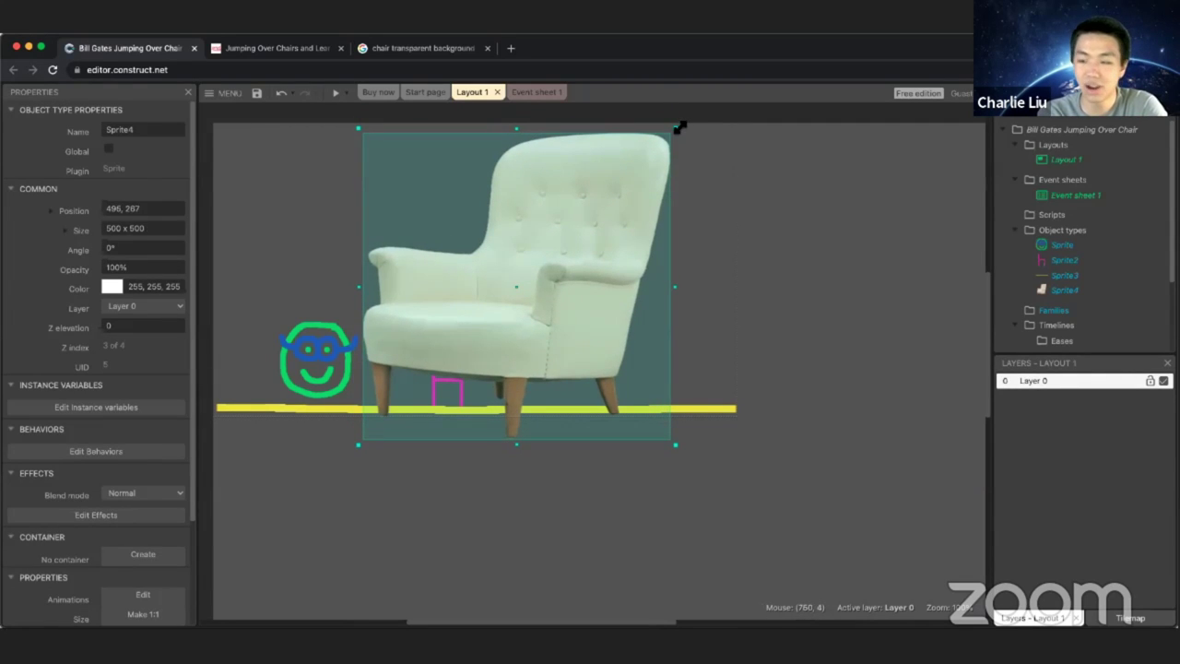
left_click_drag(679, 130, 604, 391)
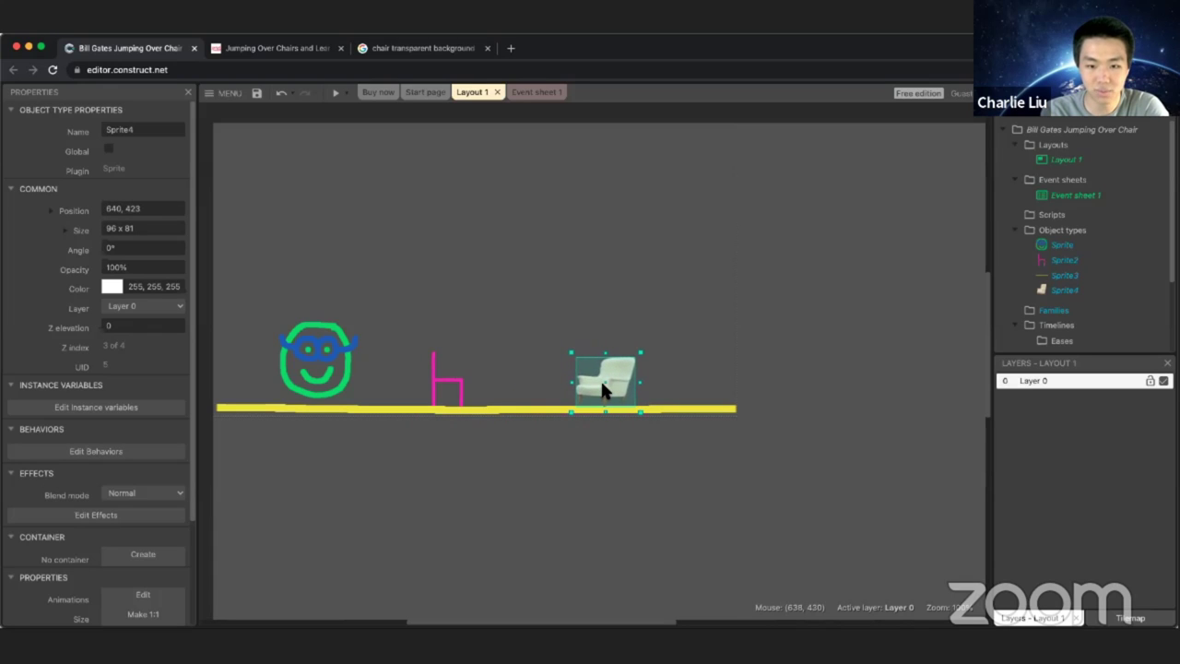
left_click(559, 271)
left_click(595, 375)
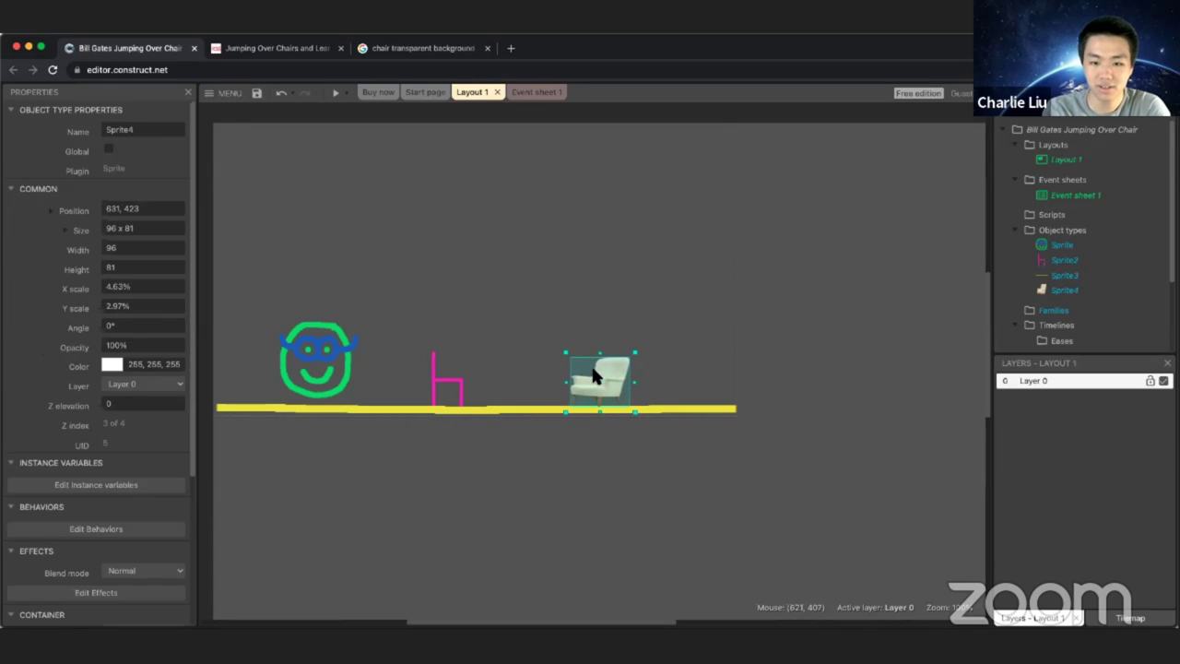
left_click(595, 297)
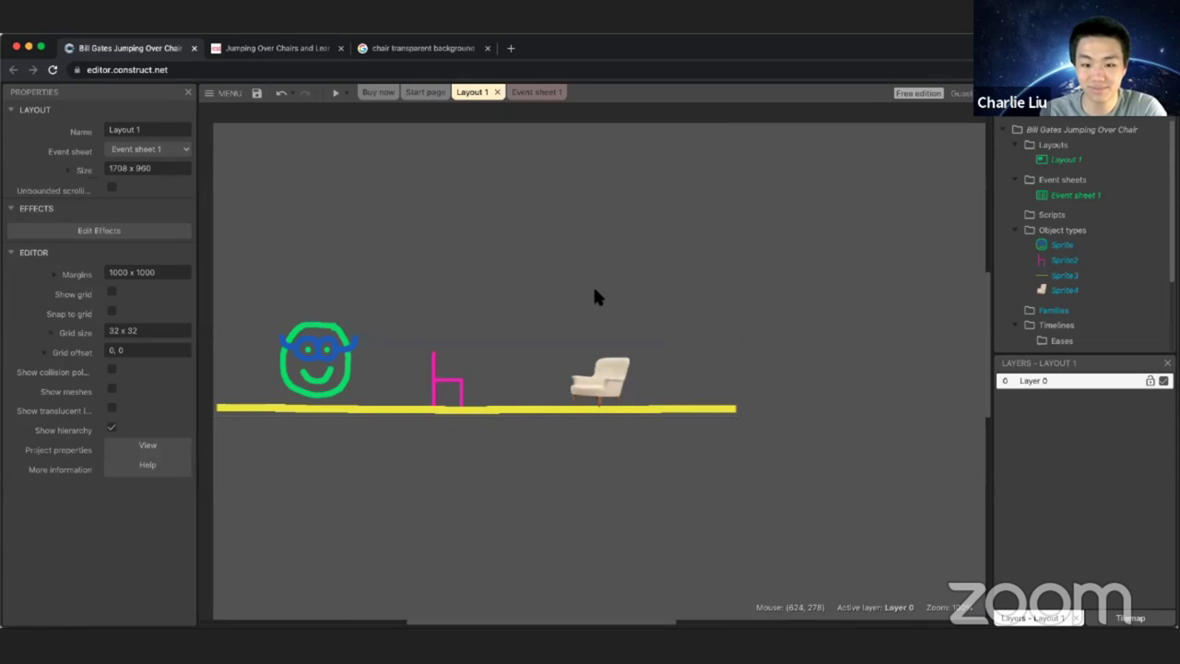
left_click(599, 372)
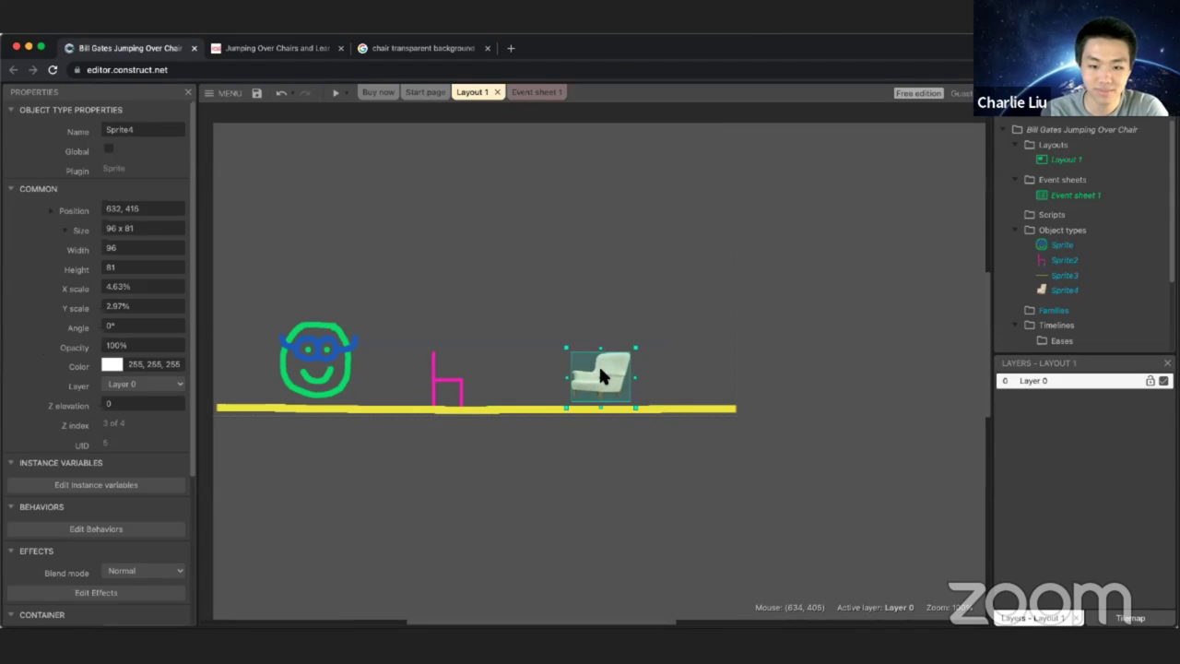
left_click(595, 334)
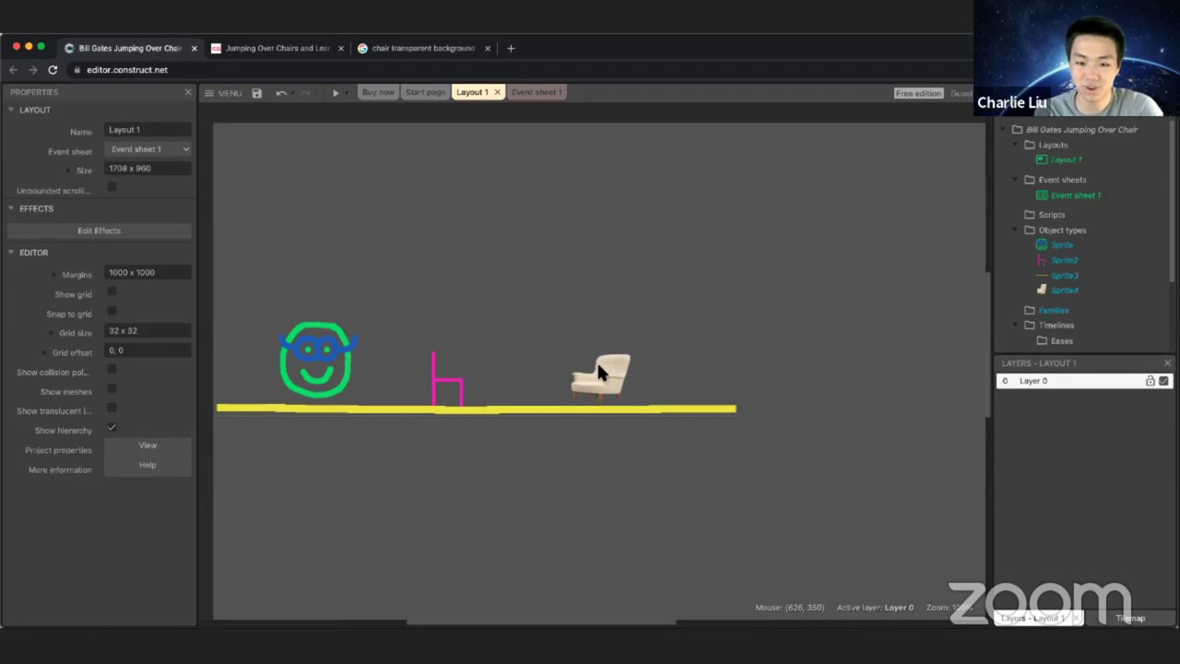
Step: Add the Solid behavior to the armchair sprite and deselect it
left_click(597, 361)
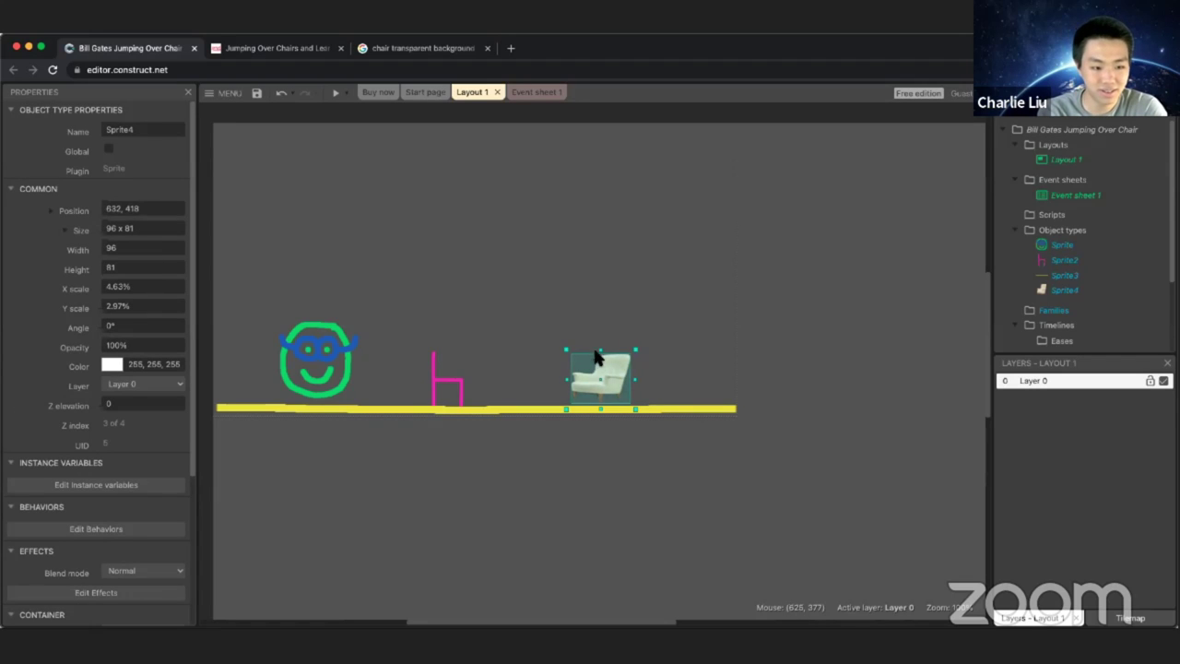
left_click(127, 533)
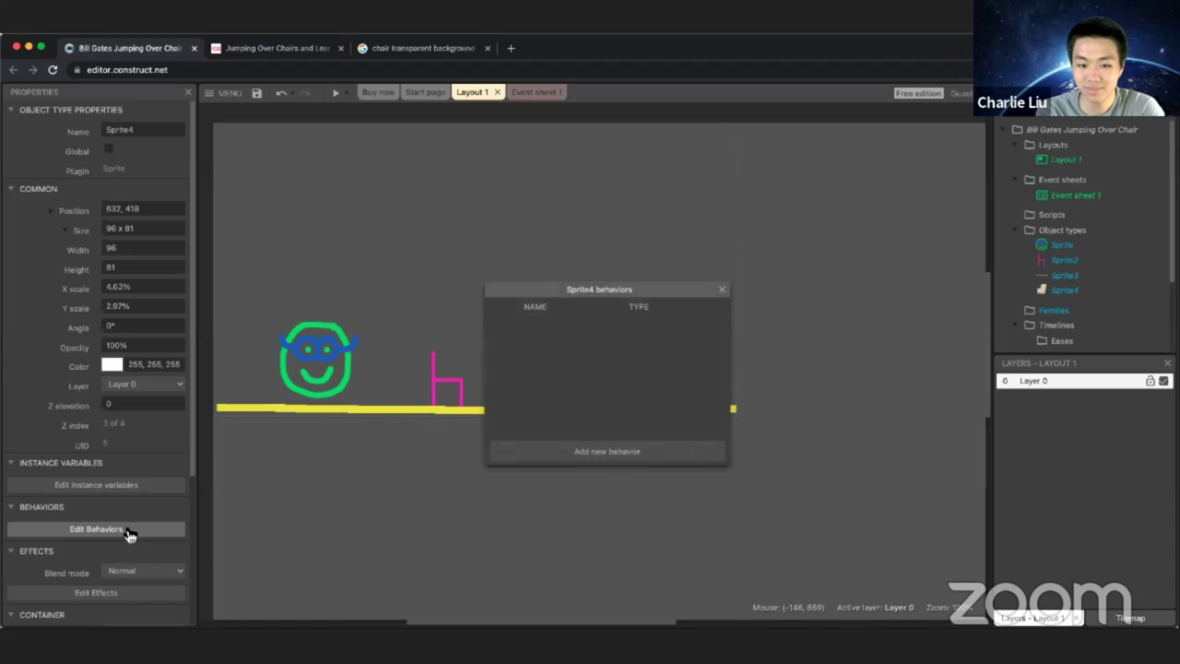
left_click(603, 453)
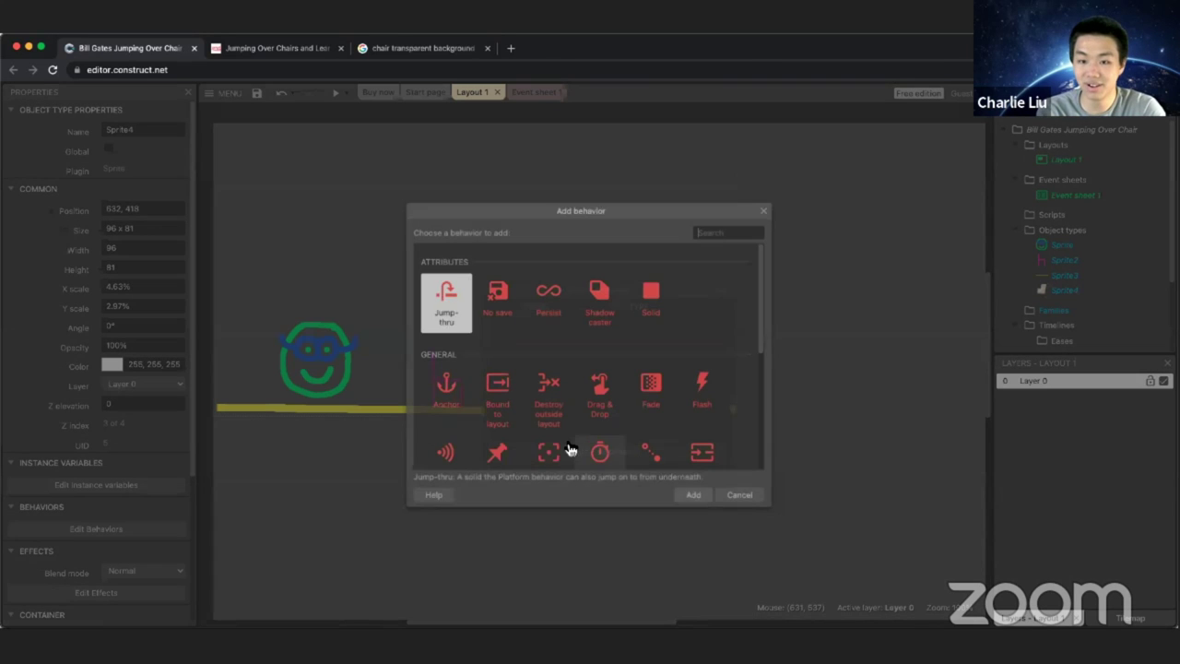
double_click(656, 313)
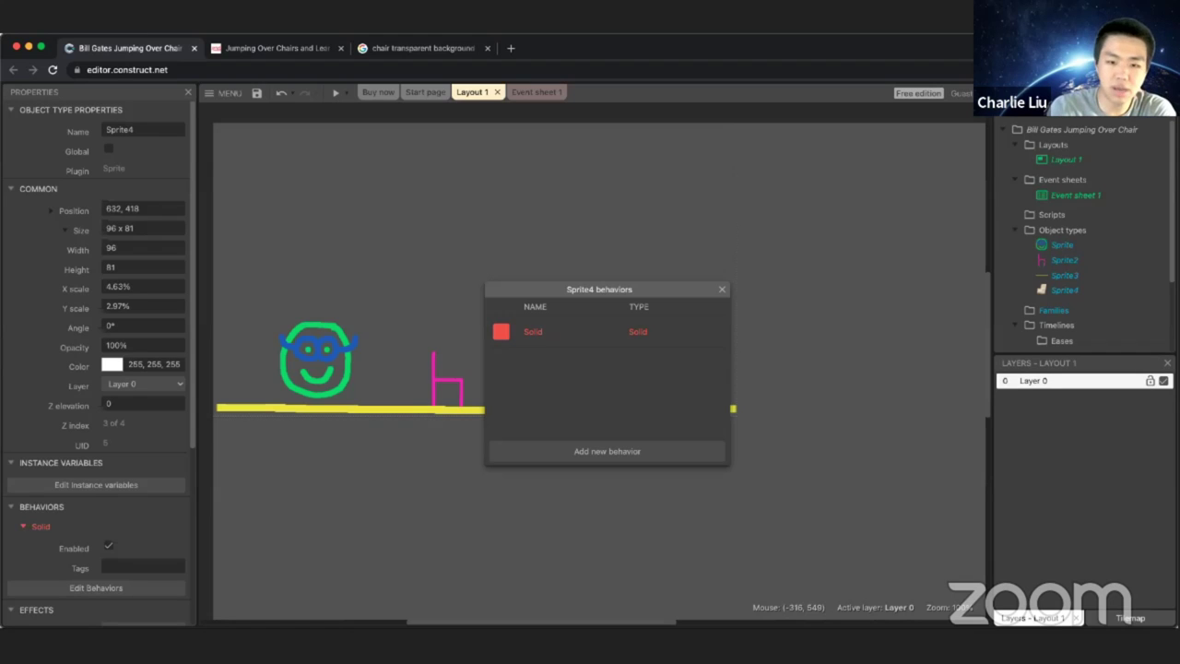
left_click(721, 289)
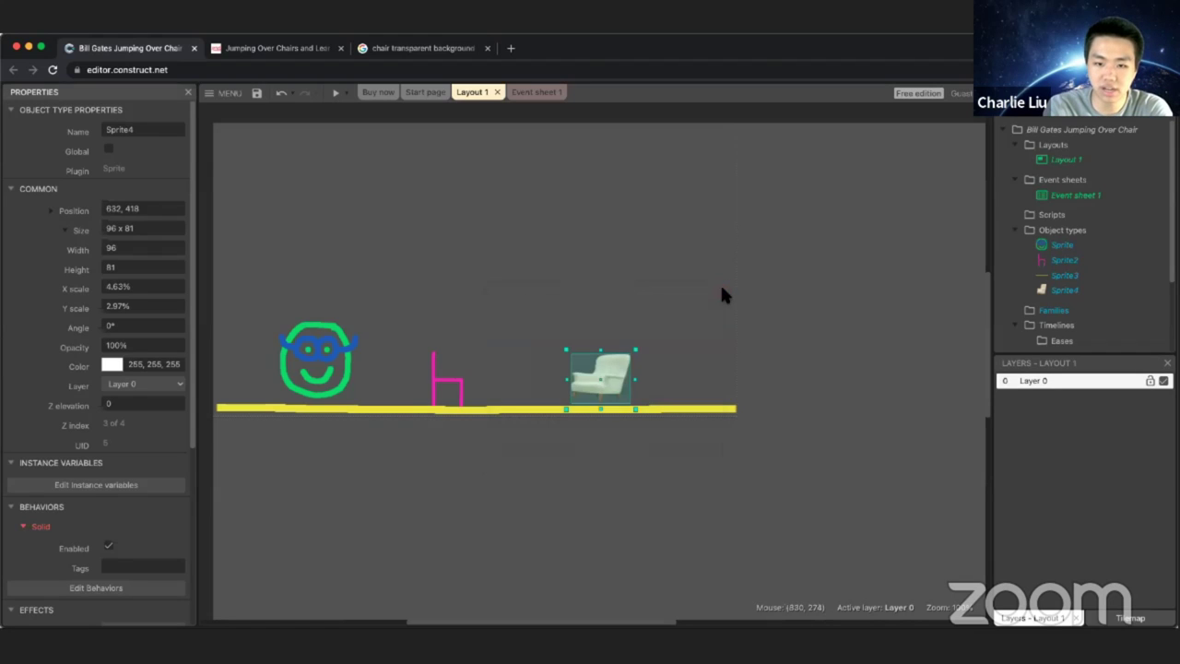
left_click(638, 332)
left_click(600, 376)
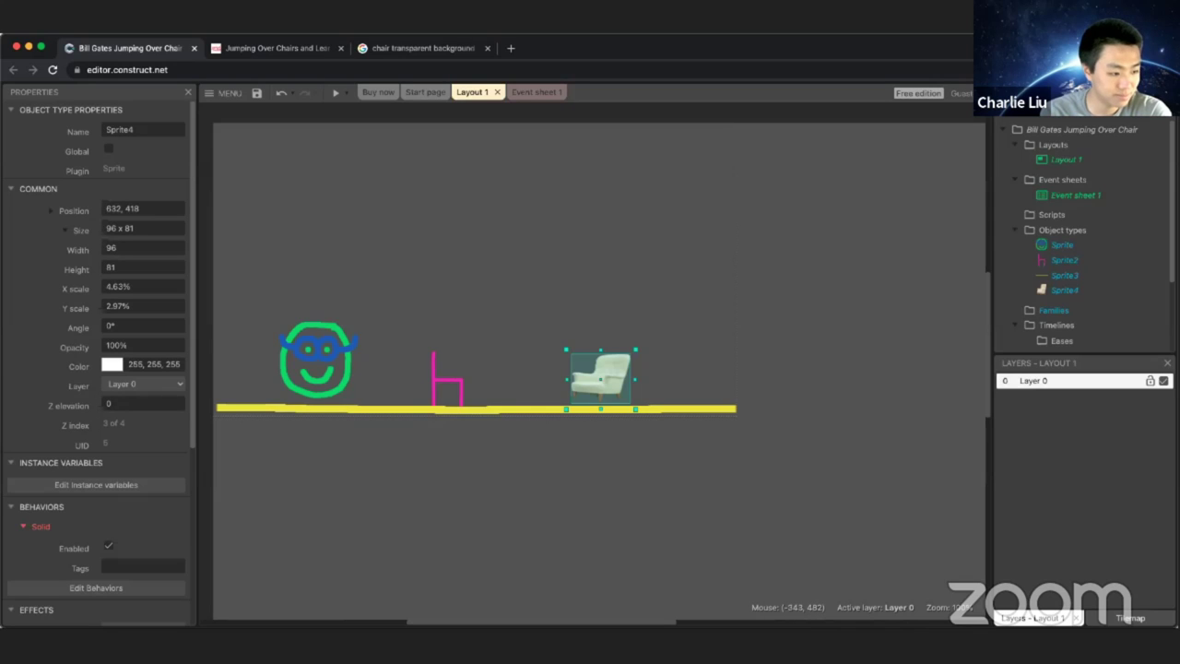
left_click(634, 251)
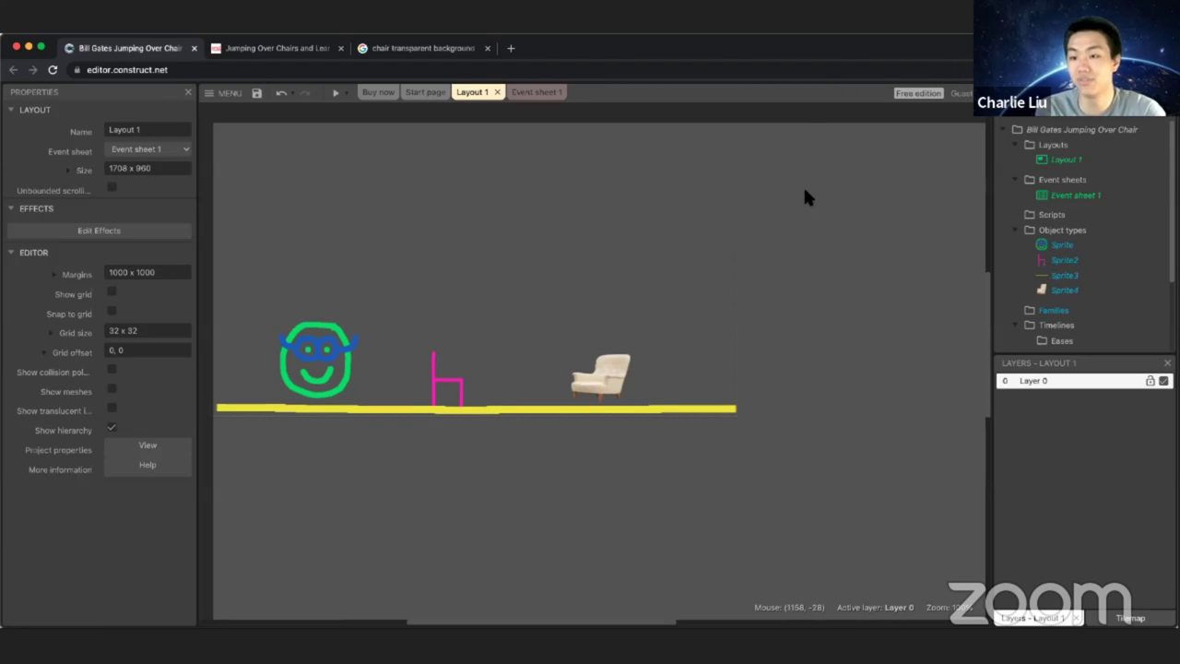
Step: In Event sheet 1, add an event for the face Sprite with the condition On collision with another object, choosing the armchair Sprite4
left_click(538, 96)
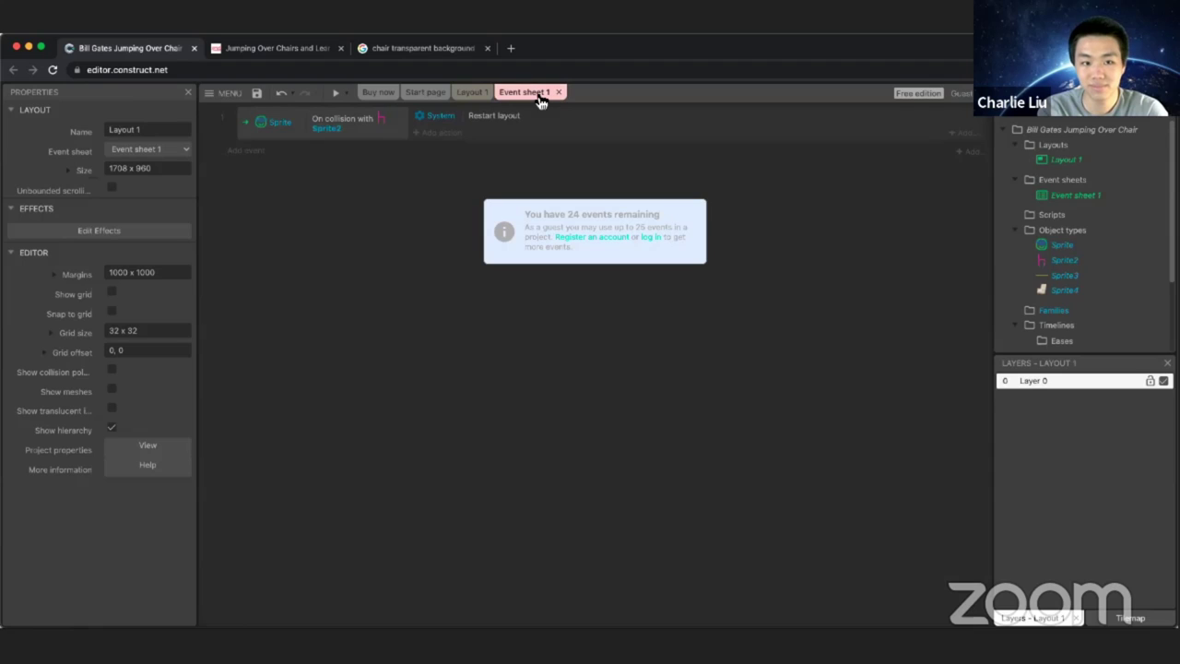
left_click(259, 160)
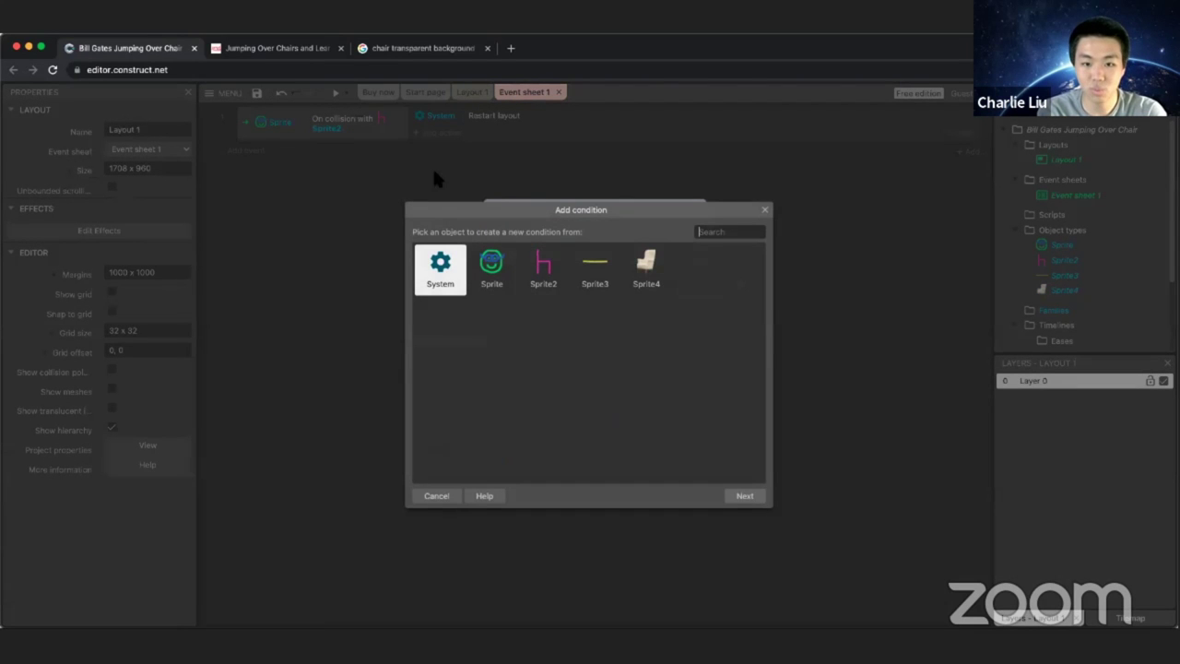
double_click(499, 267)
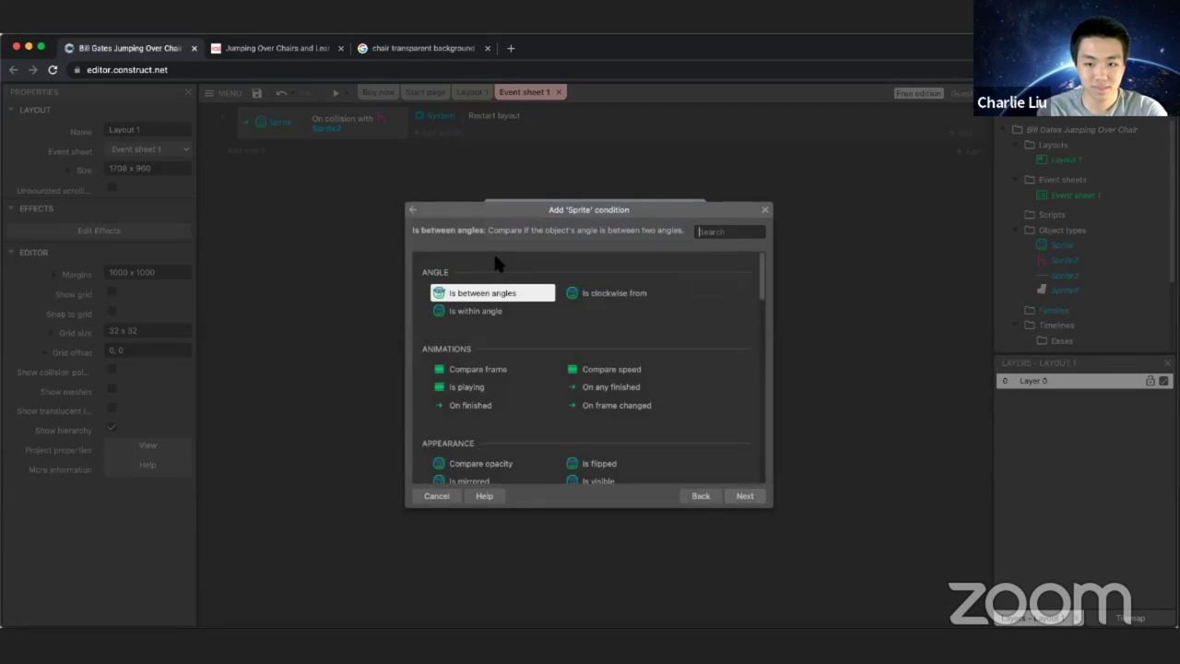
type("collis")
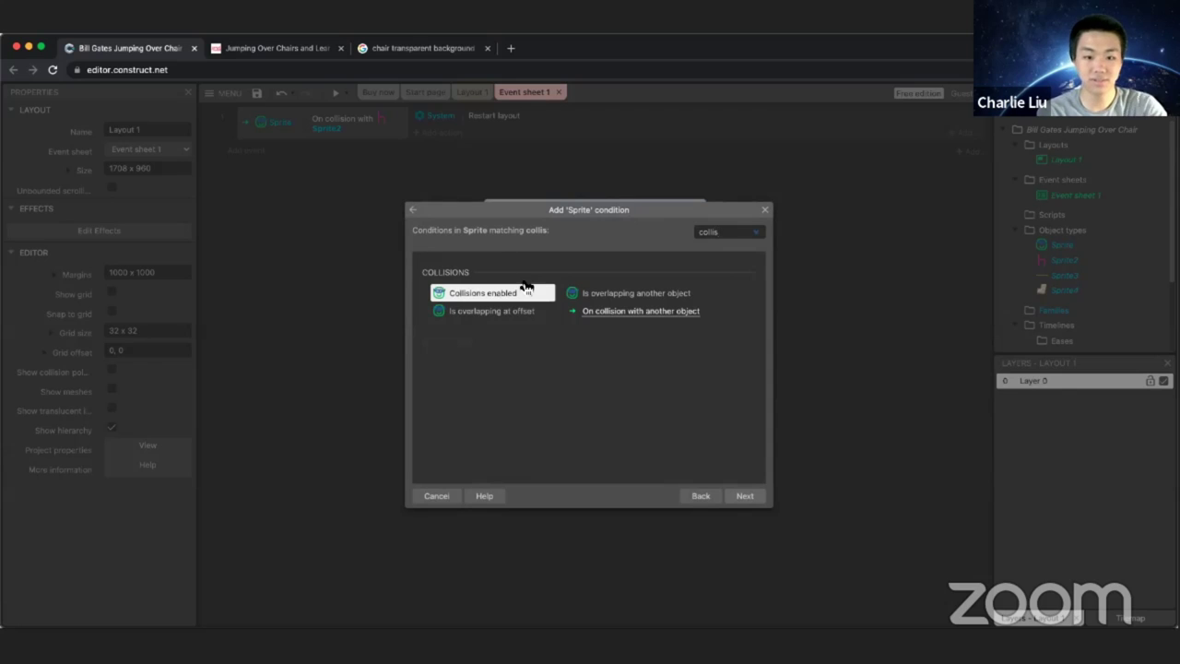
double_click(611, 314)
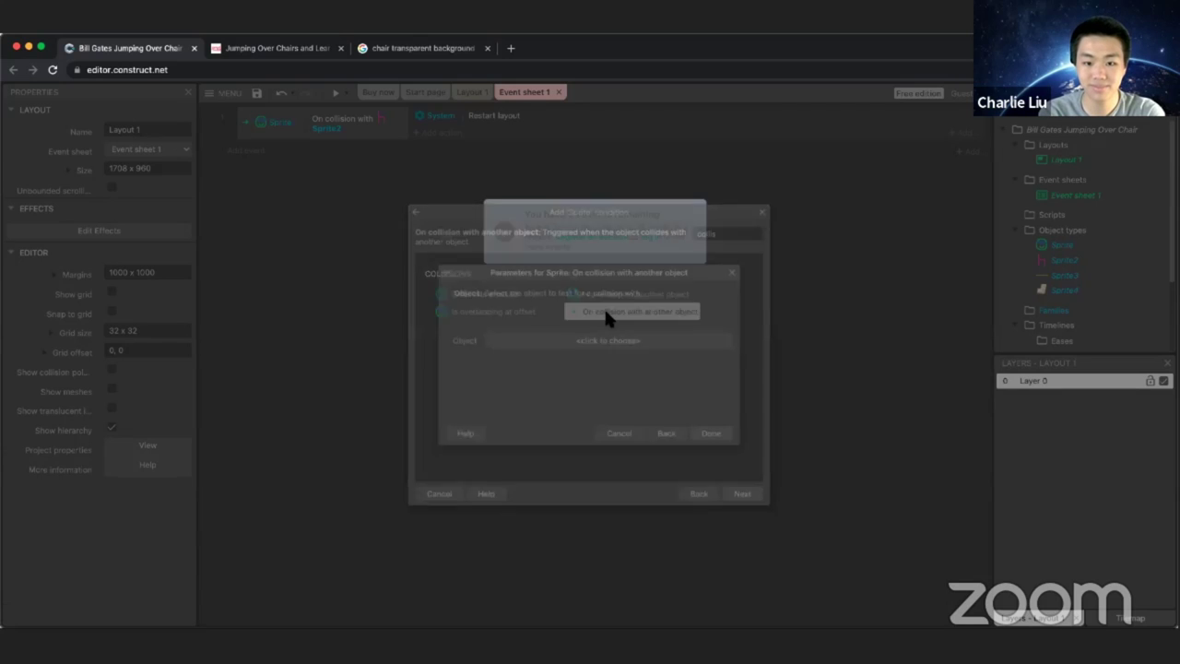
left_click(611, 342)
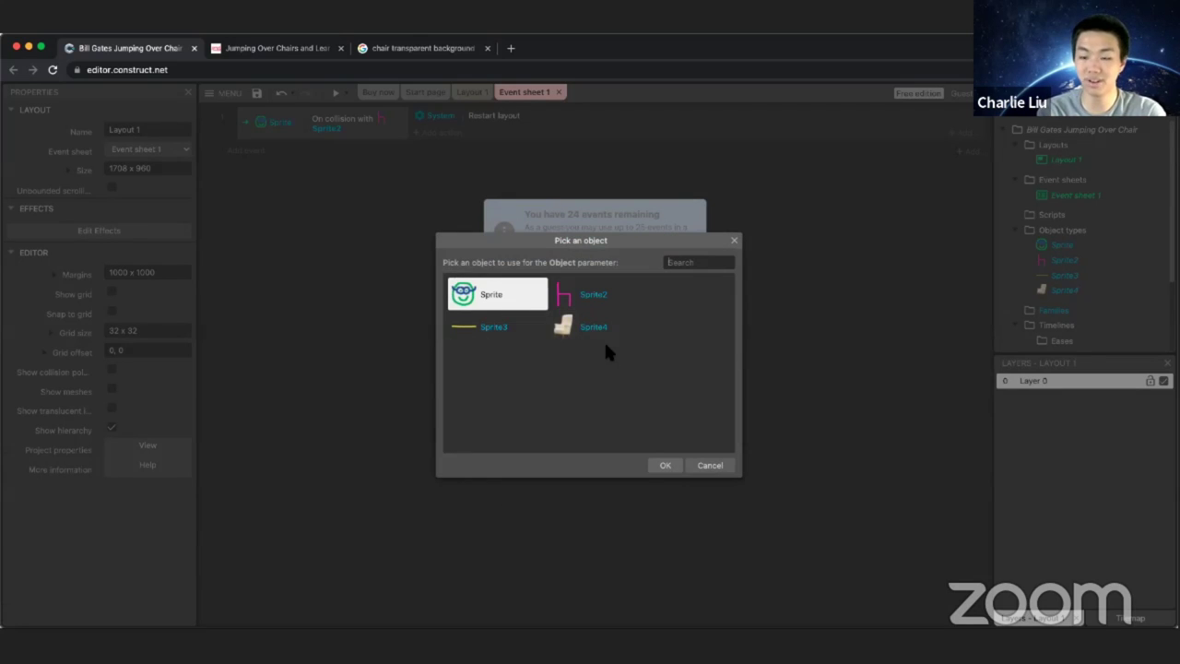
double_click(594, 336)
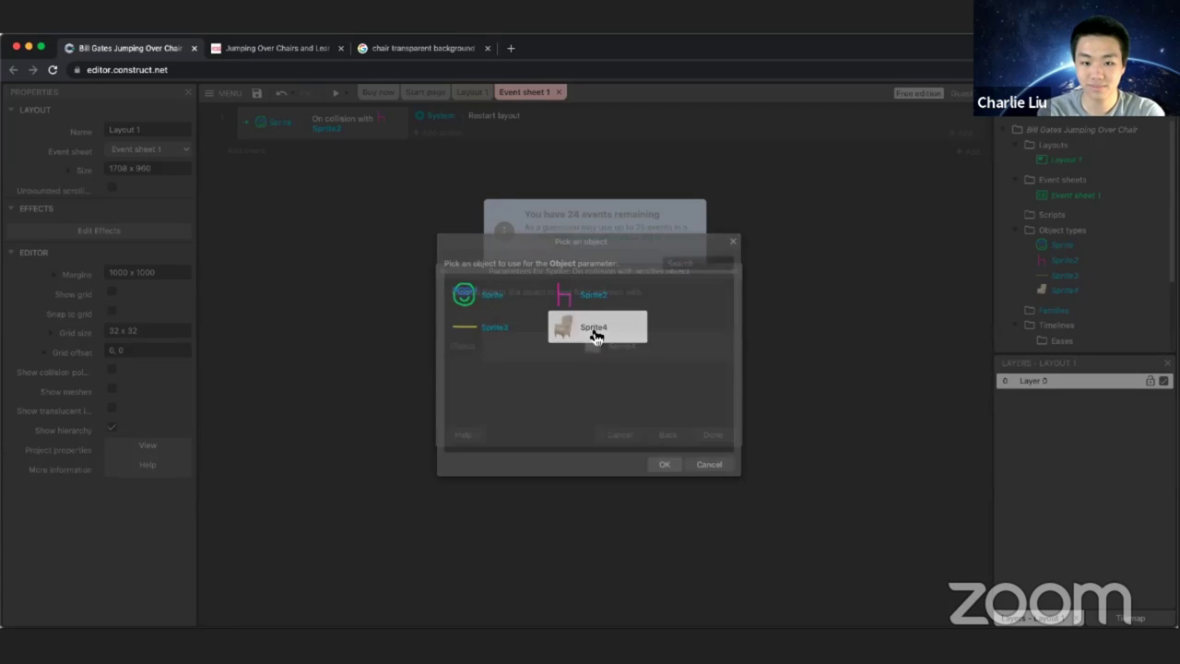
left_click(722, 441)
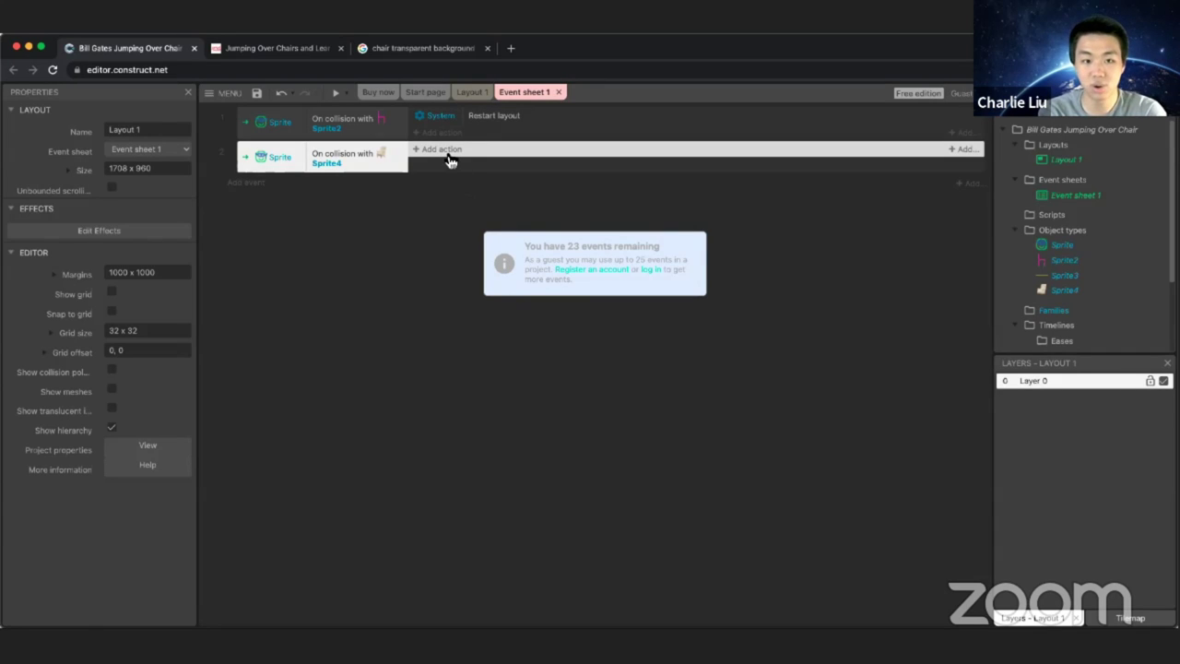
Step: Add the System action Restart layout to the armchair collision event
left_click(445, 150)
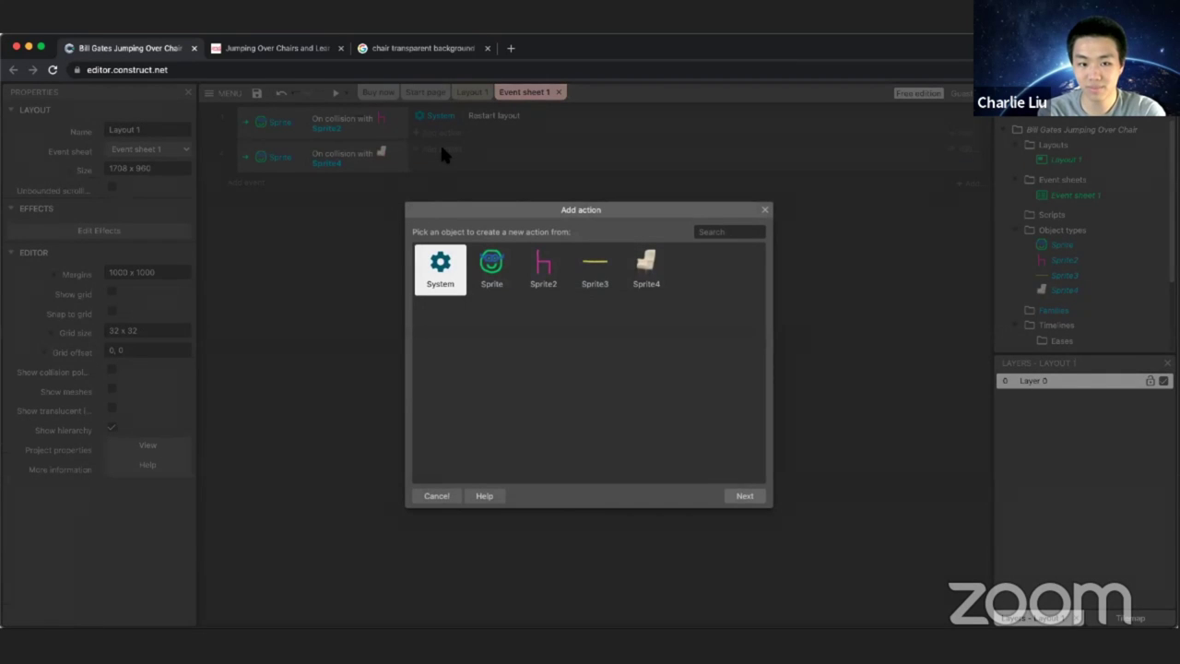
double_click(441, 273)
type("restart")
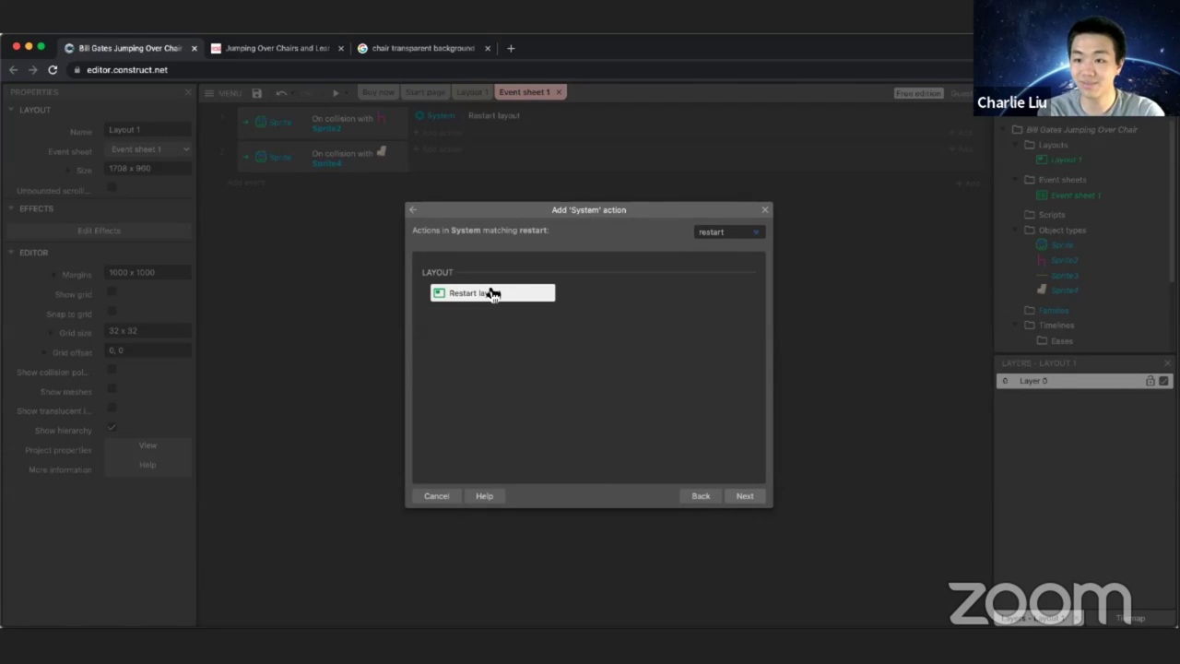
double_click(493, 293)
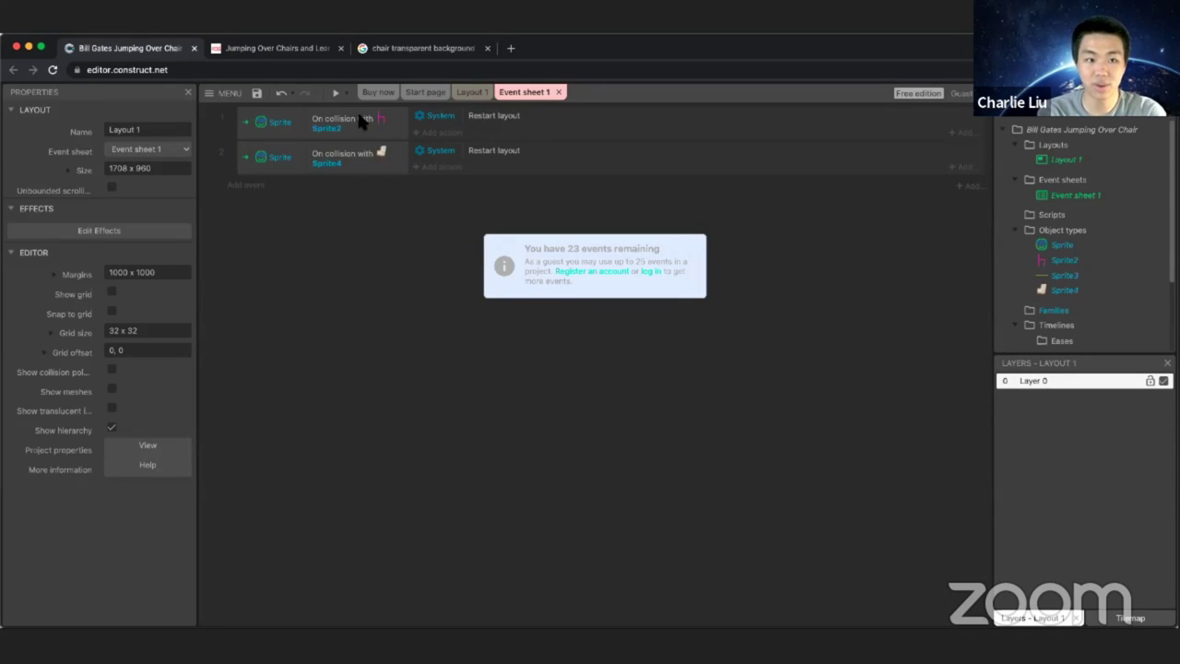
Step: Preview the game, move and jump the character over the pink chair and the armchair, and close the preview
left_click(336, 93)
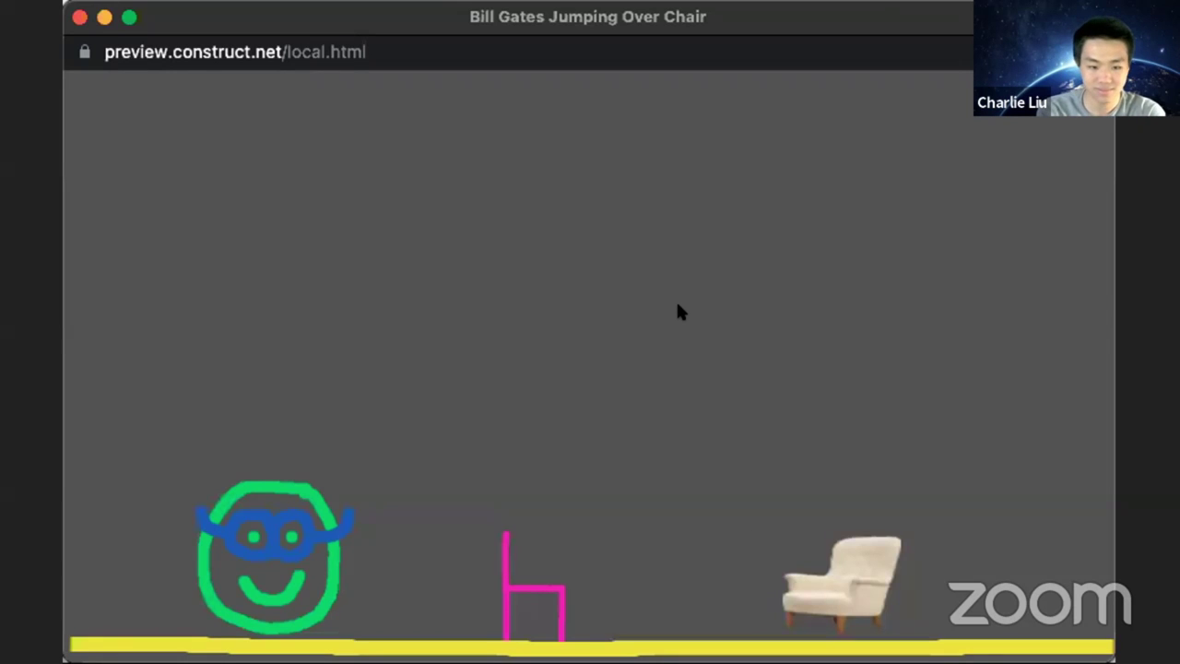
key("Left")
key("Up")
key("Right")
key("Left")
key("Right")
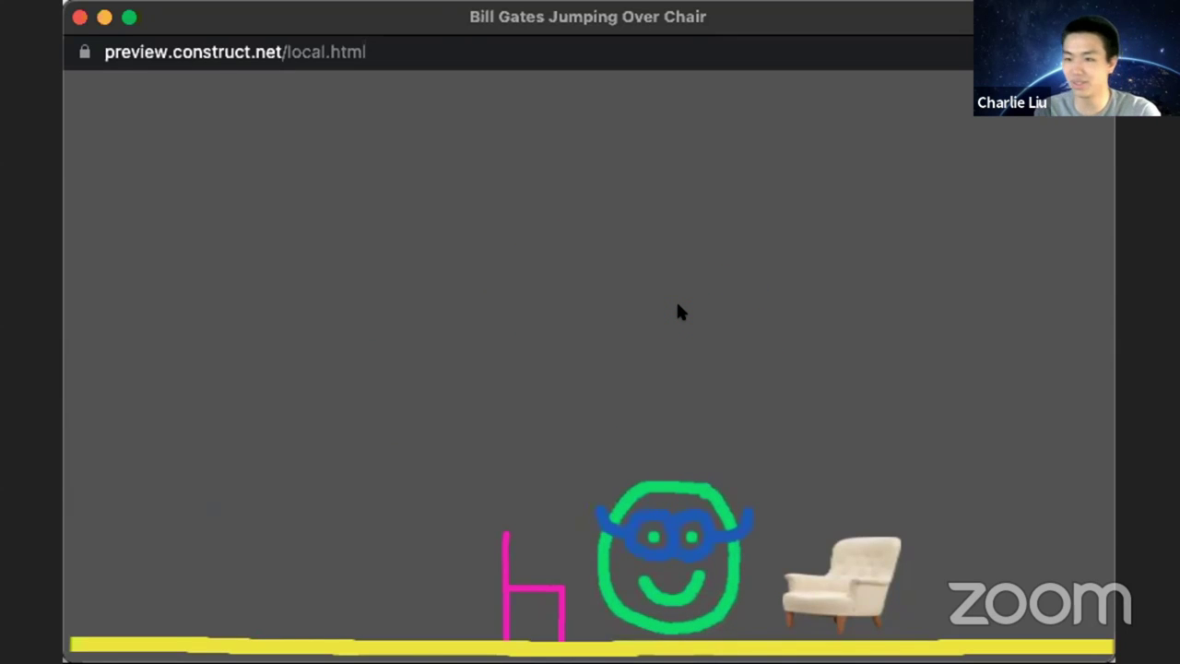
key("space")
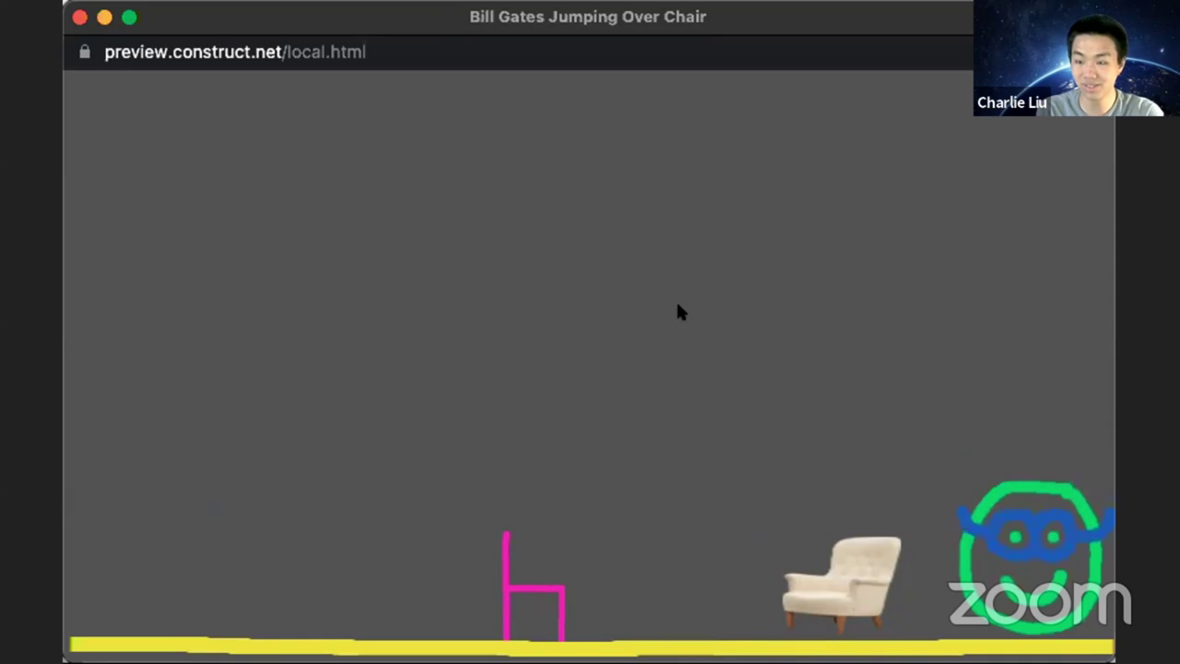
key("space")
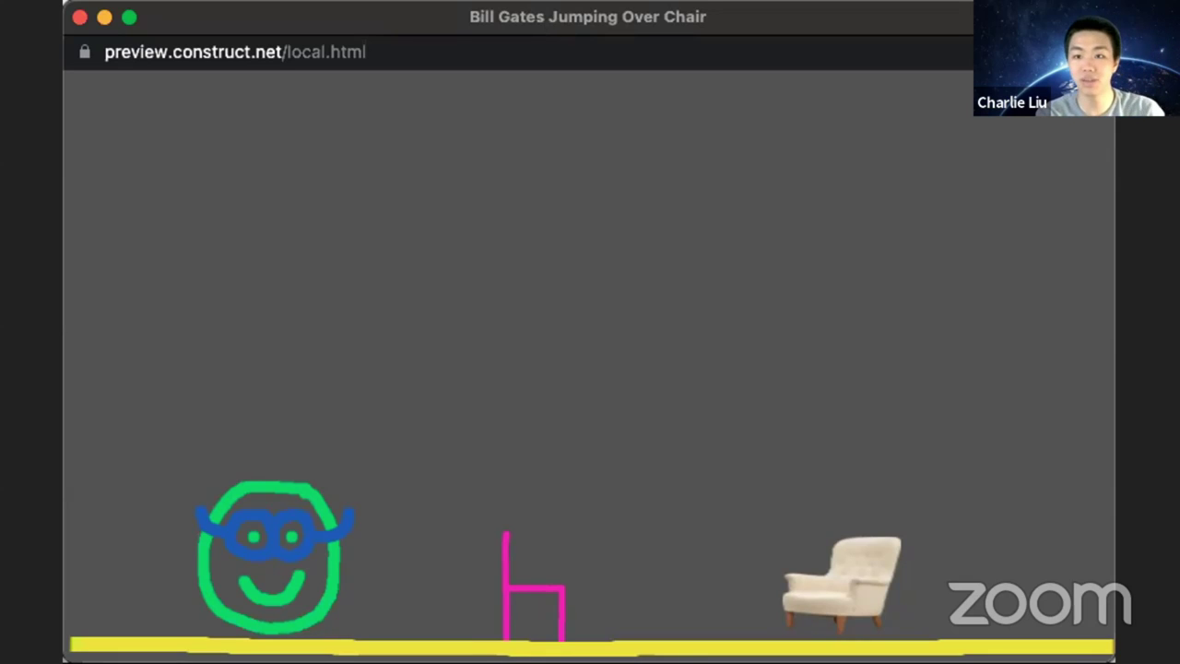
left_click(80, 17)
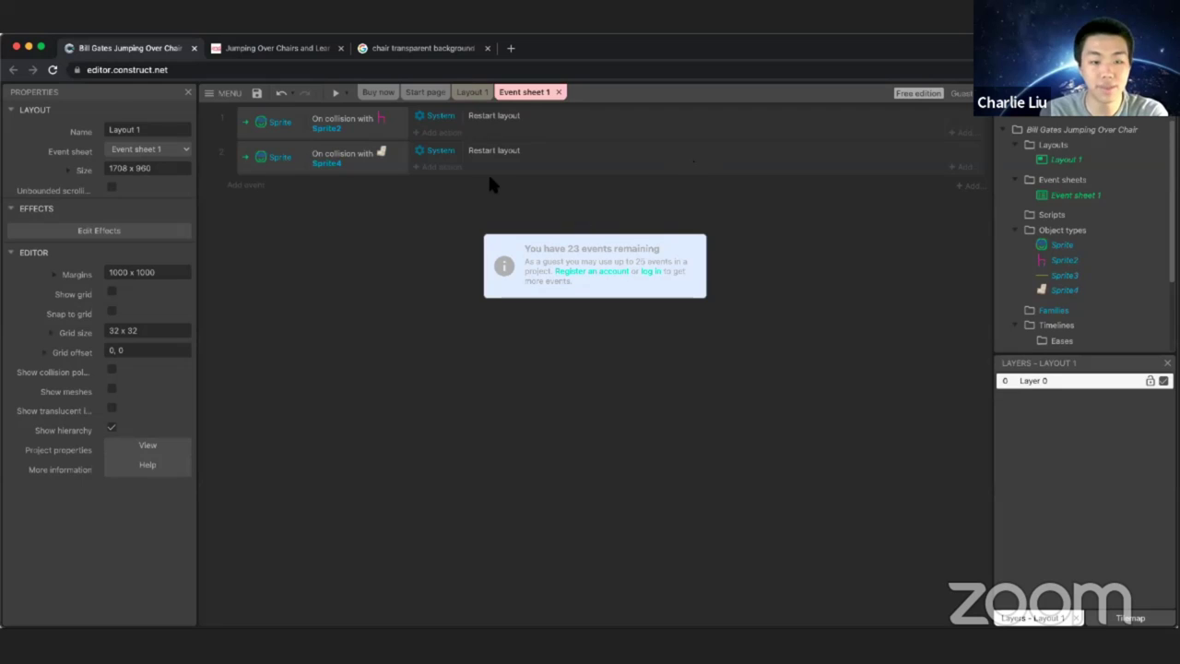
left_click(255, 184)
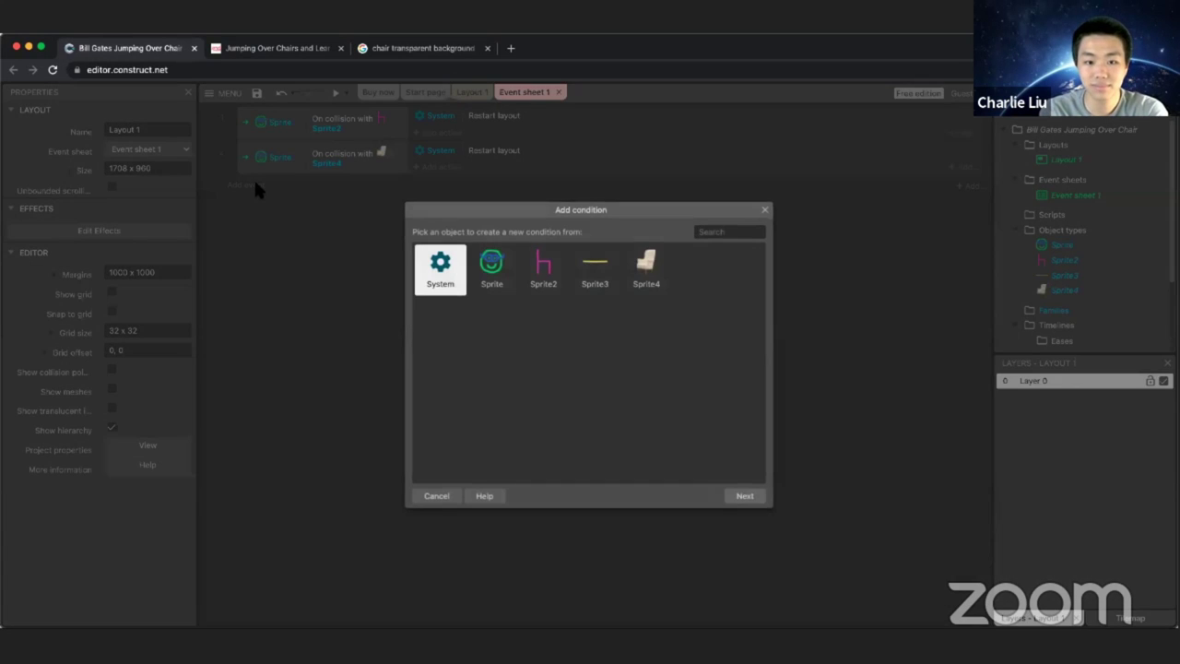
double_click(502, 268)
type("collision")
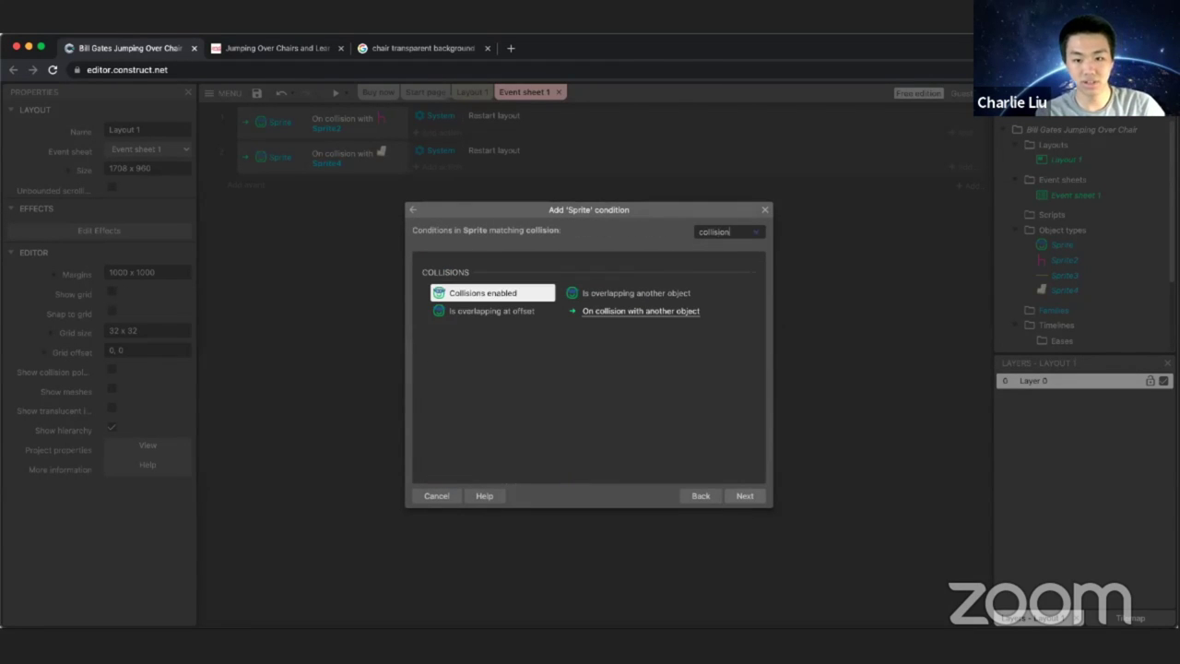
double_click(614, 314)
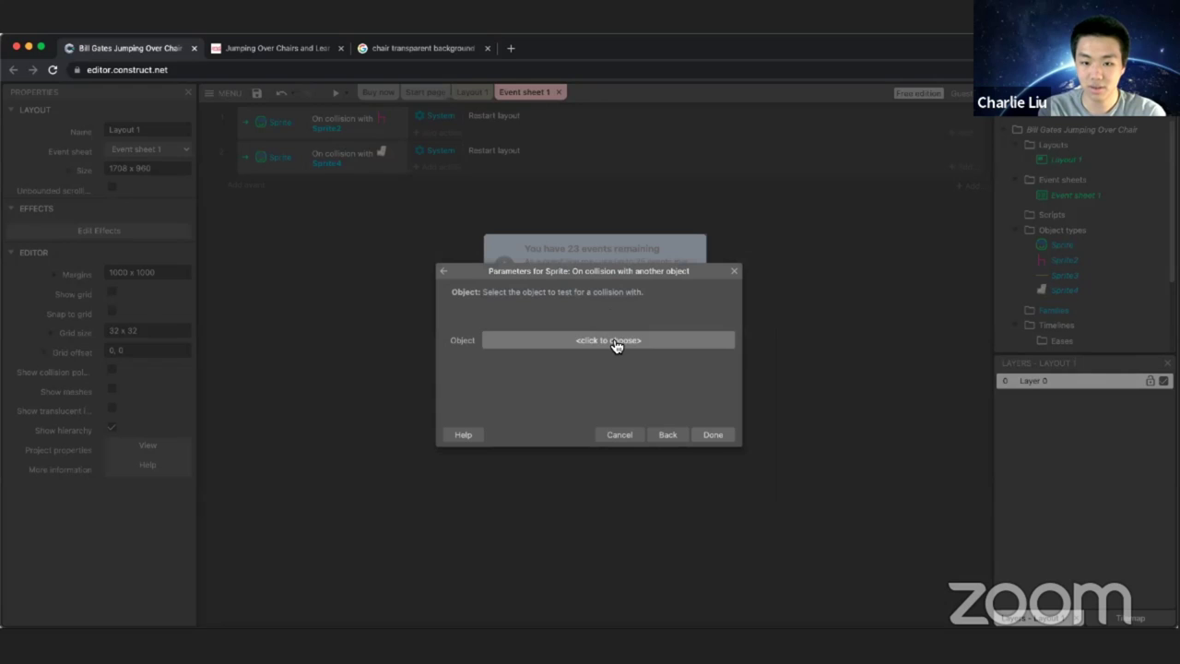
left_click(616, 341)
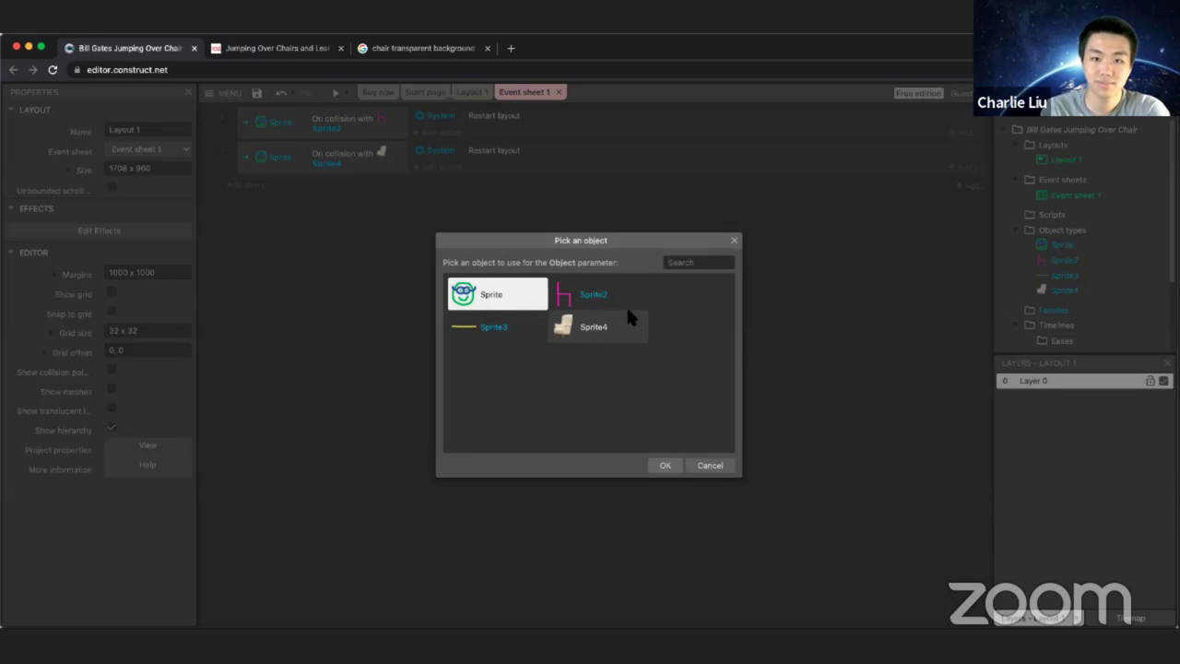
left_click(734, 240)
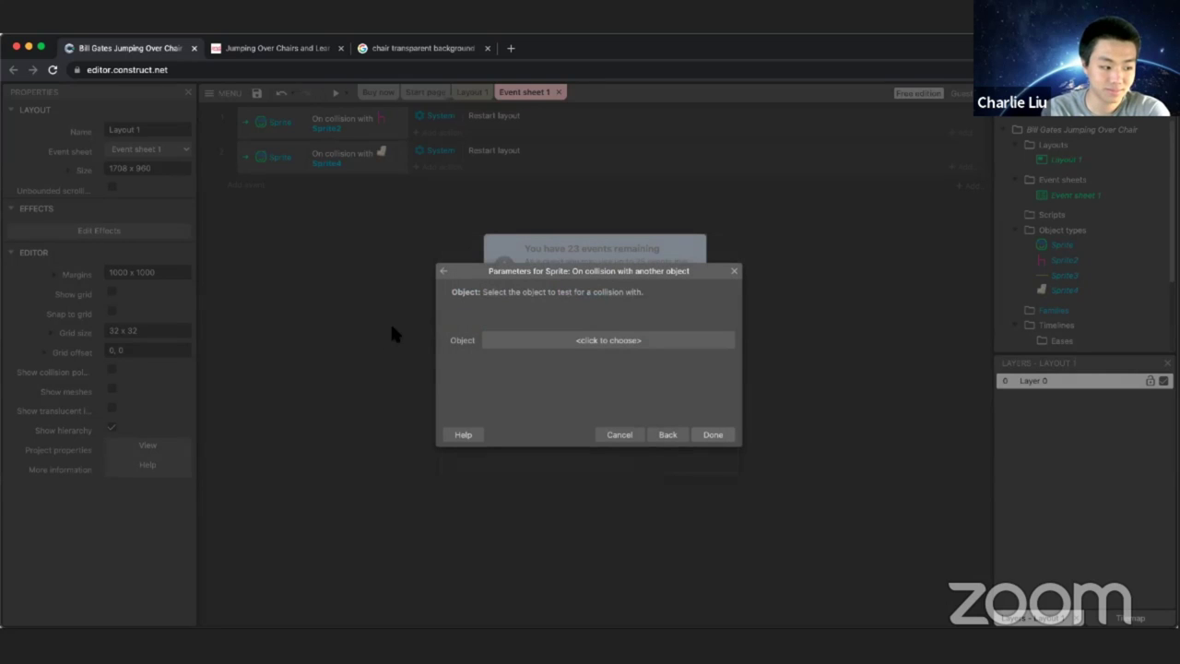
left_click(734, 271)
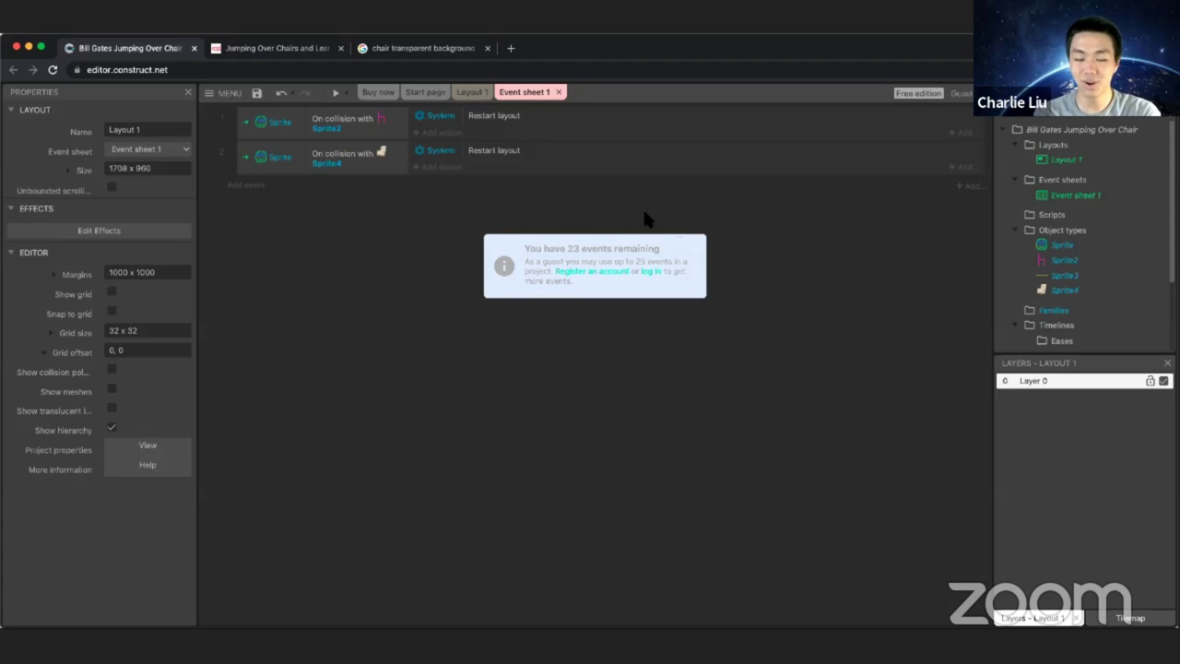
Step: Add a global number variable named Fails with initial value 0 to the event sheet
left_click(443, 134)
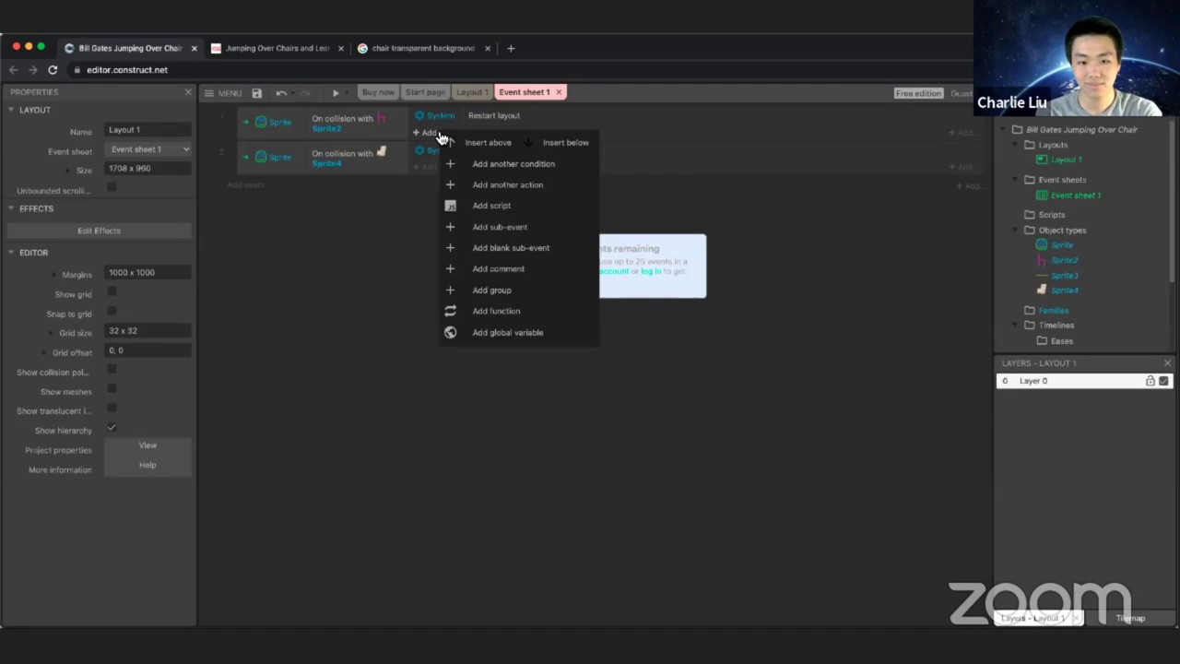
left_click(505, 333)
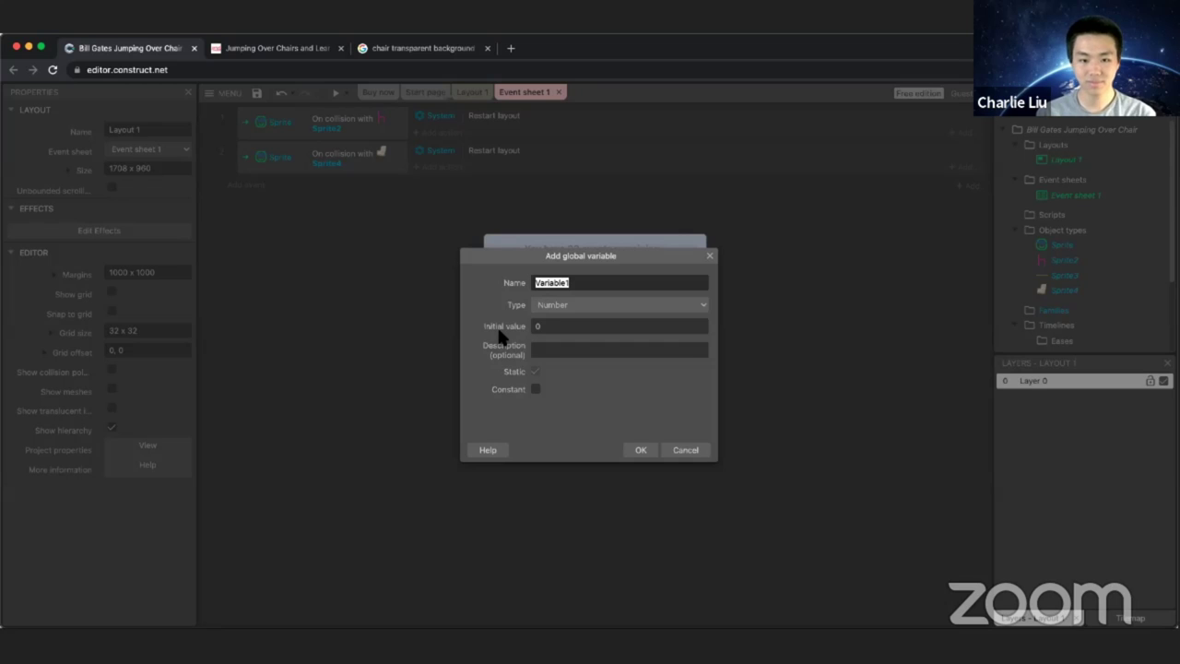
type("Fails")
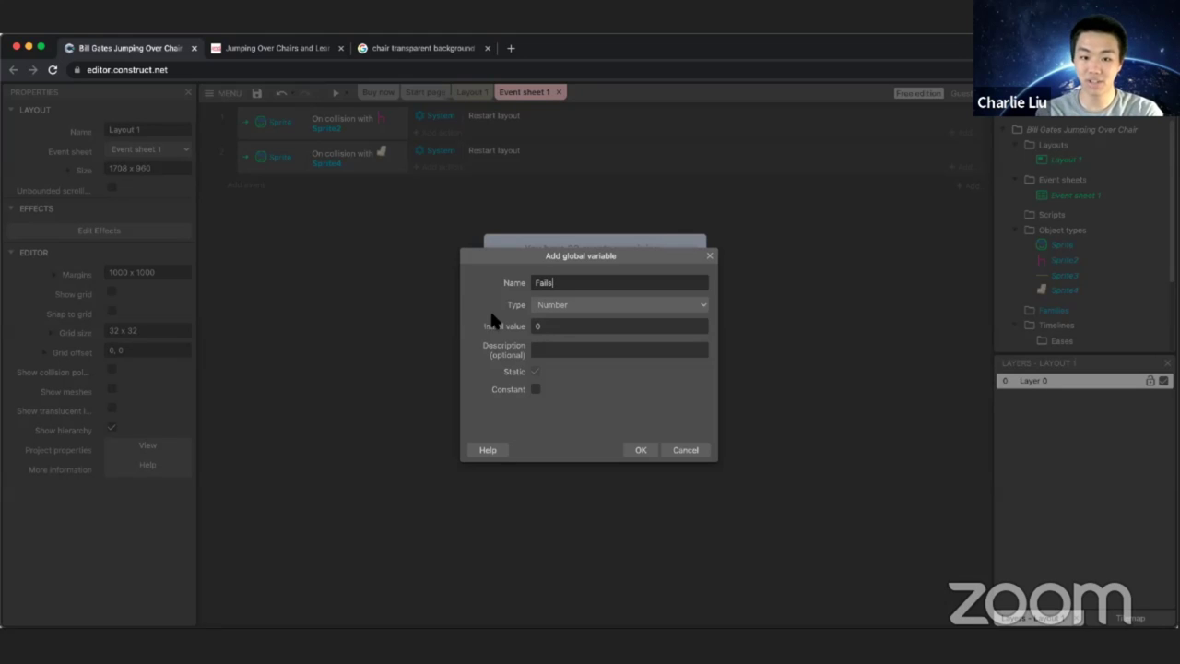
key("Tab")
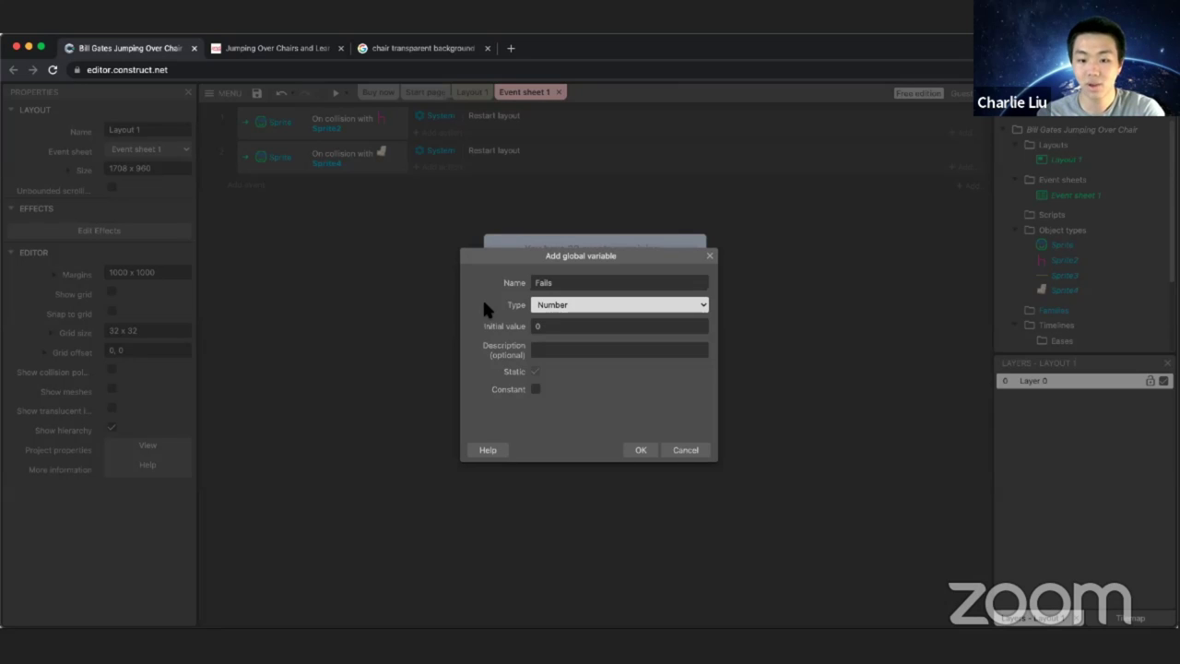
left_click(641, 450)
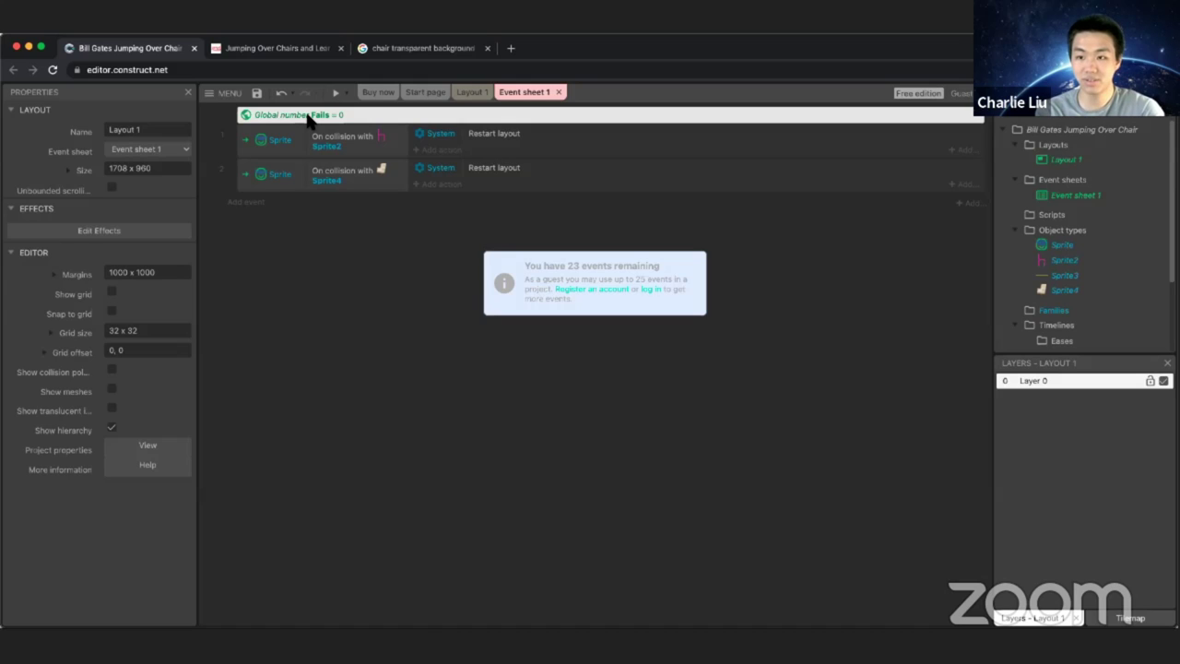
Step: Add a System action to the pink chair collision event that adds 1 to the Fails variable
left_click(436, 151)
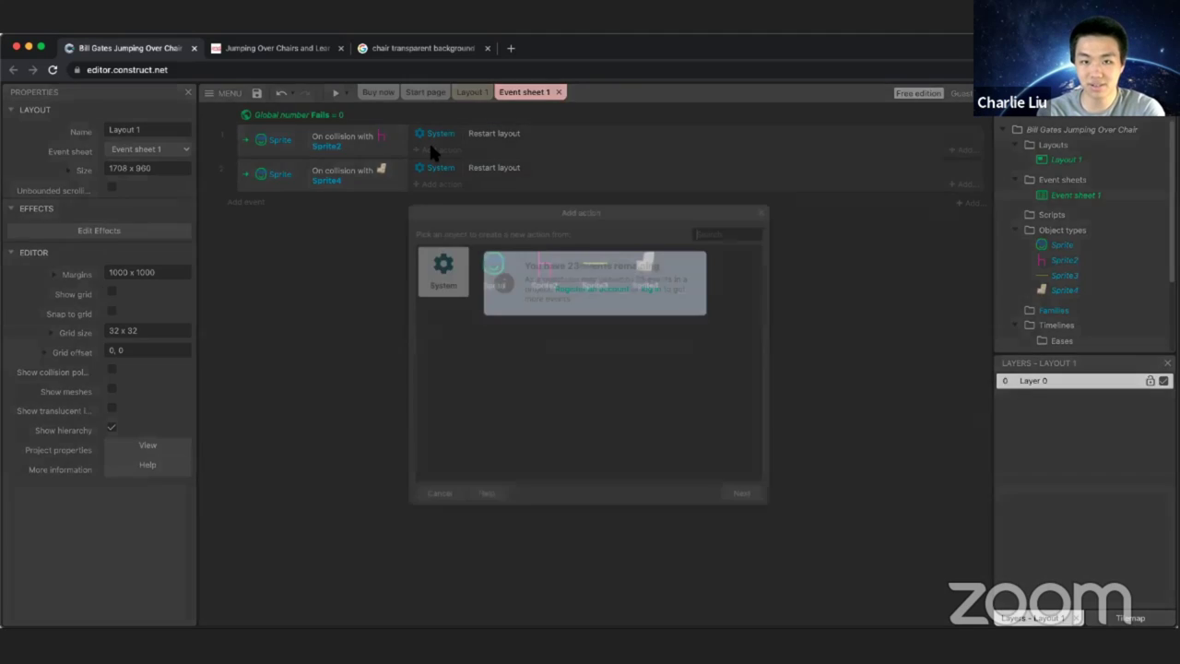
double_click(442, 266)
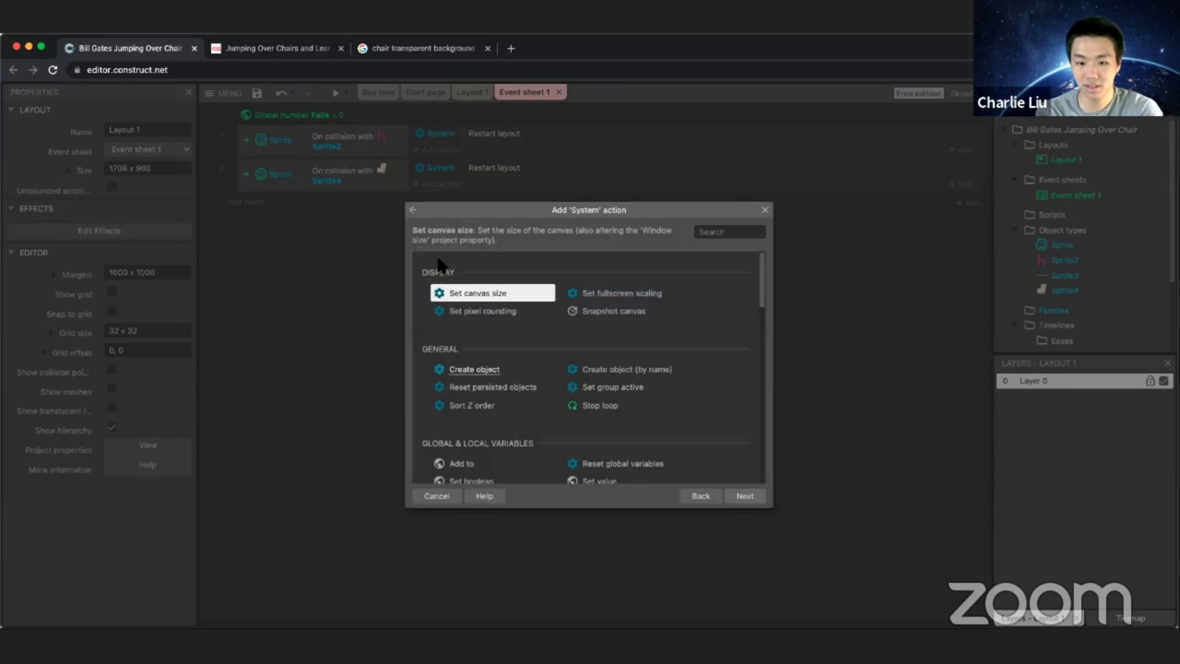
scroll(527, 352, "down", 2)
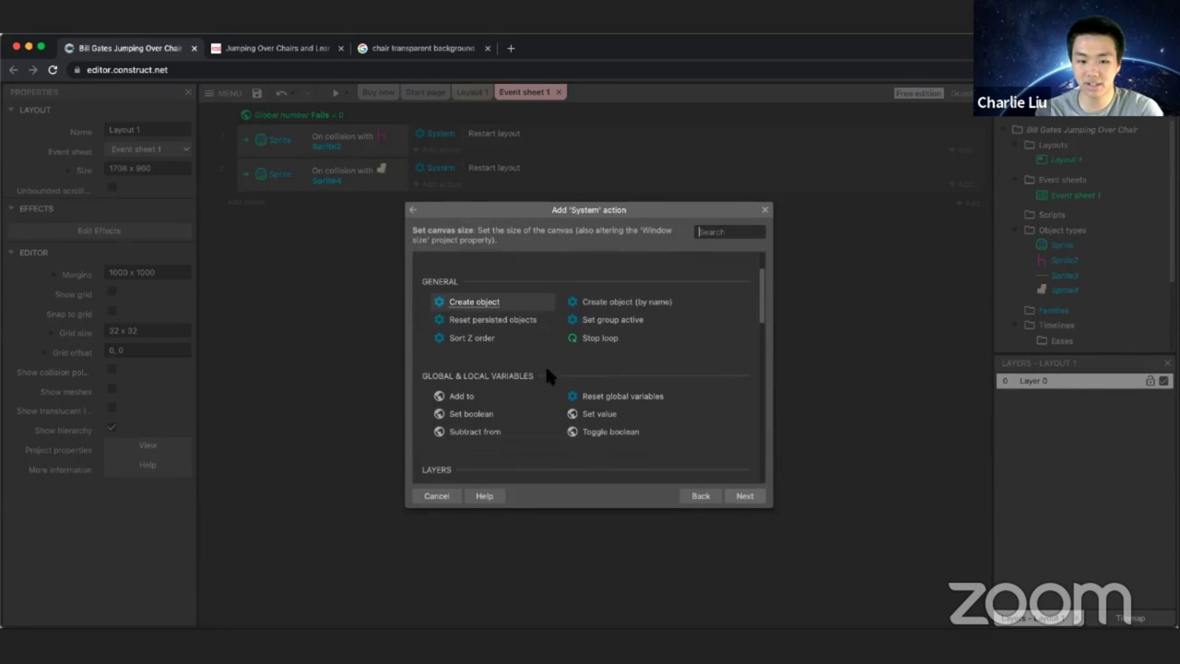
double_click(493, 396)
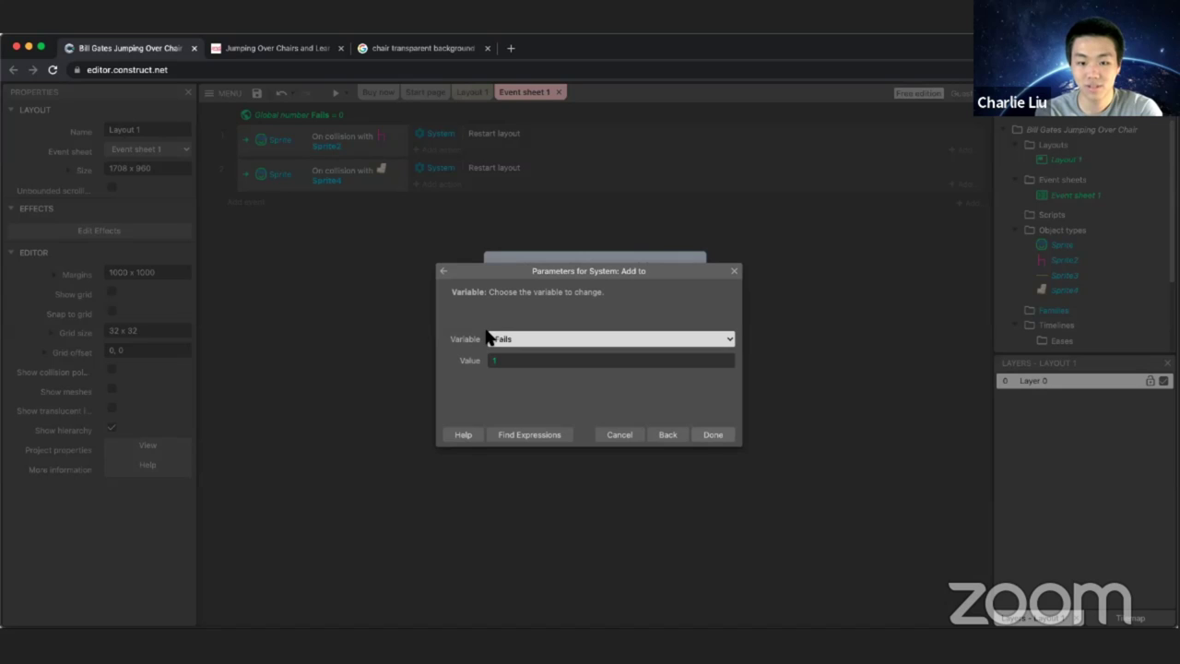
left_click(711, 436)
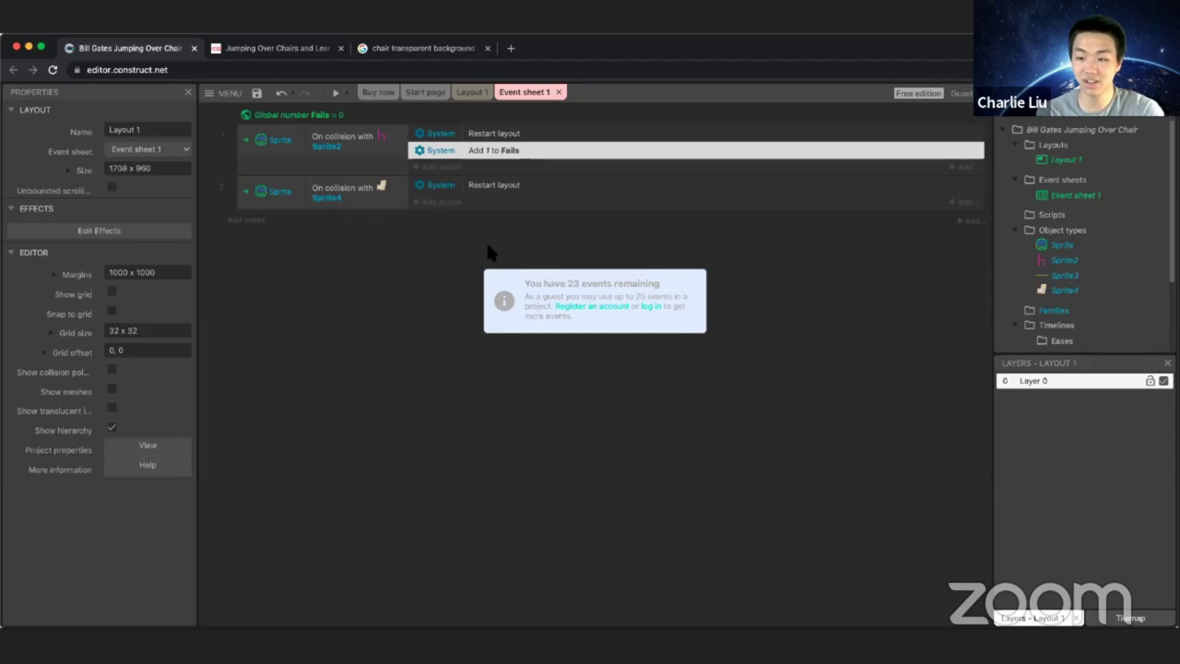
Step: Add a System action to the armchair collision event that adds 1 to the Fails variable
left_click(453, 207)
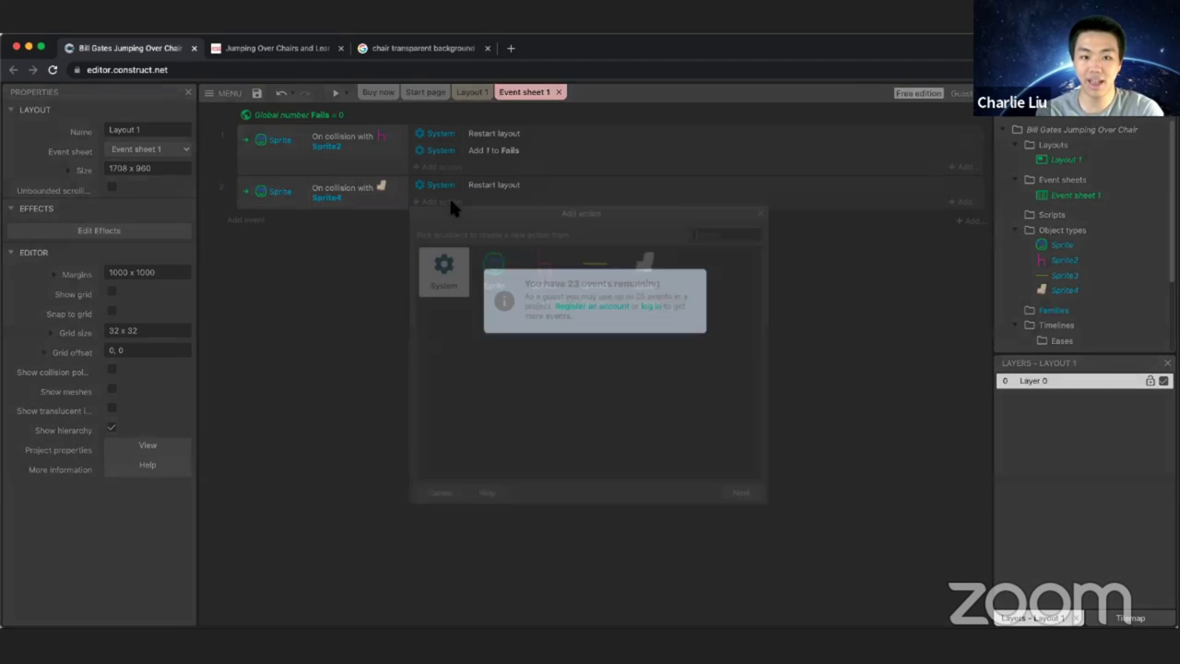
double_click(443, 261)
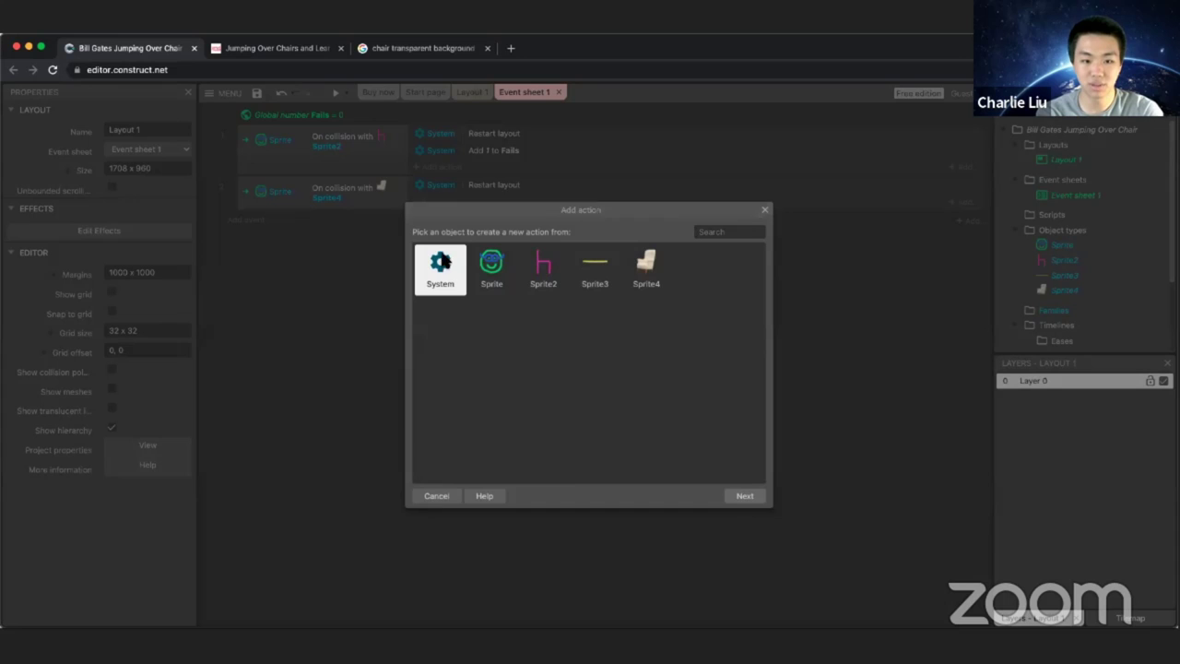
scroll(495, 292, "down", 2)
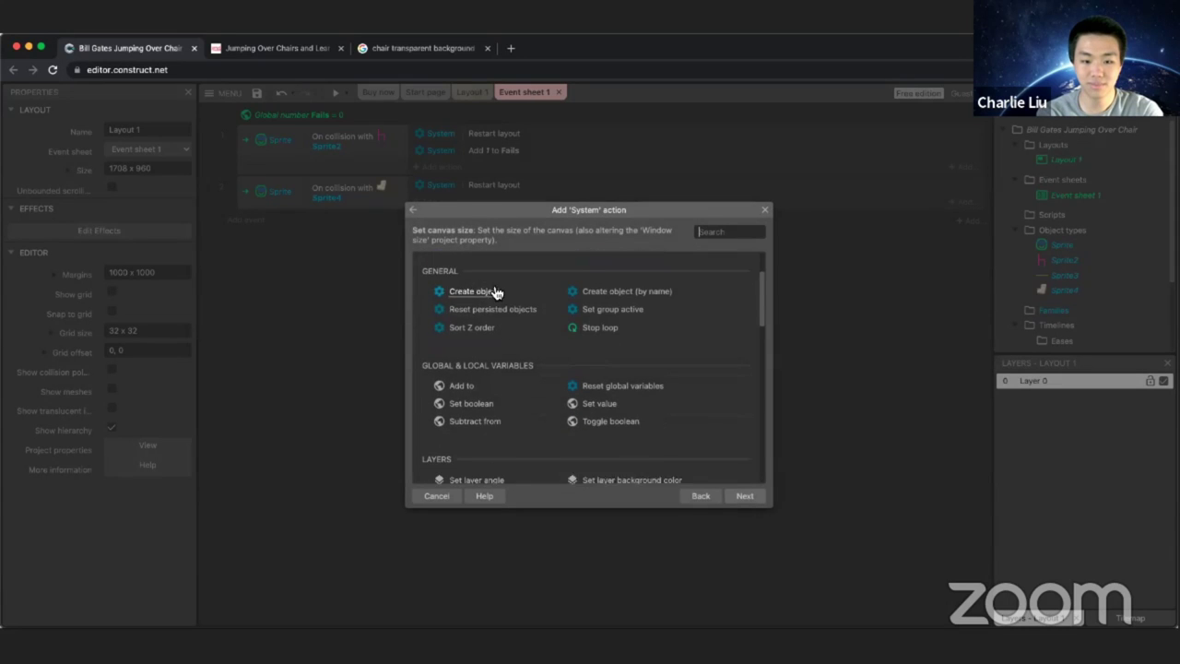
double_click(488, 373)
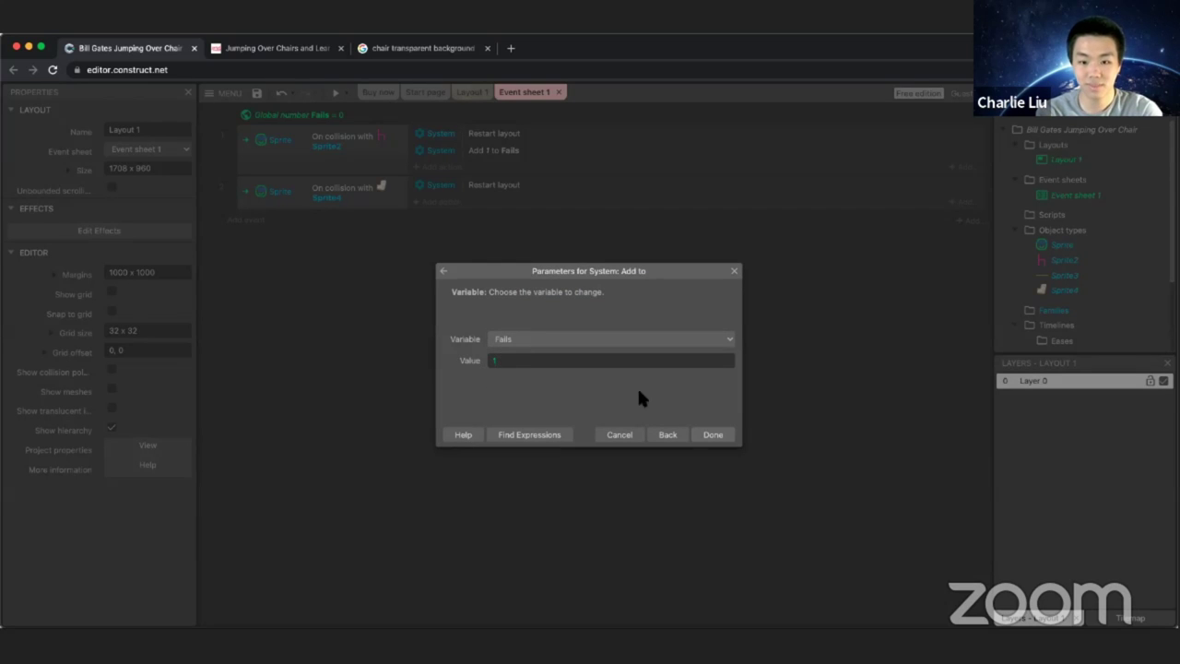
left_click(714, 436)
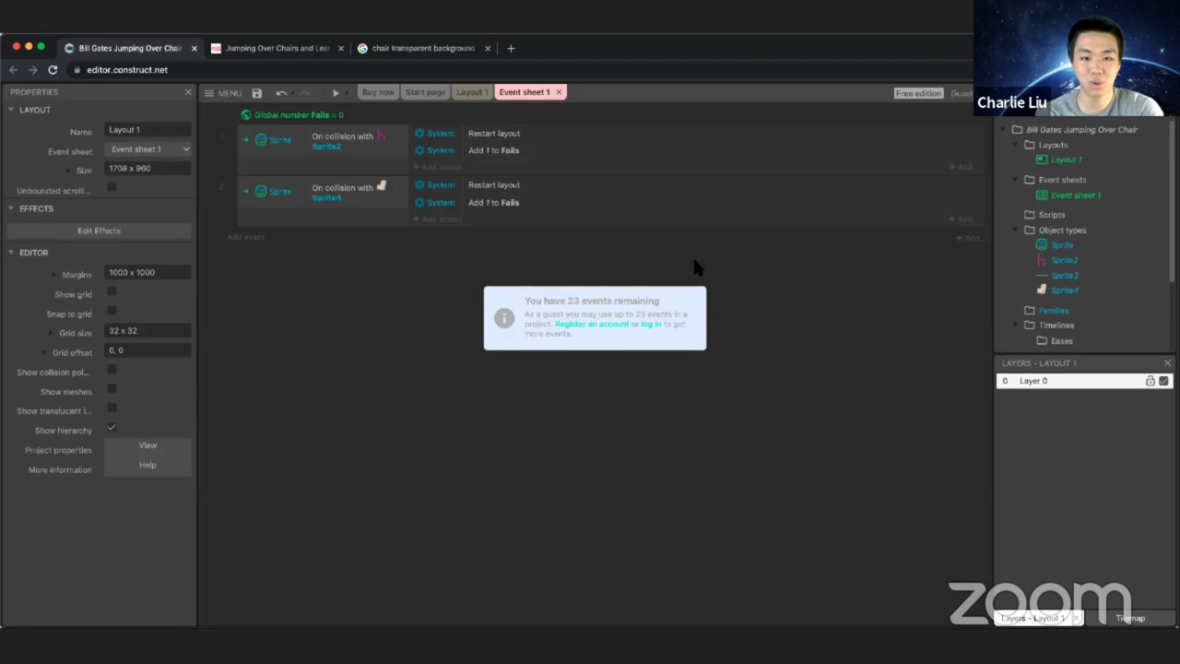
Step: Insert a Text object into Layout 1 and place it above the pink chair at about 316, 180
left_click(472, 92)
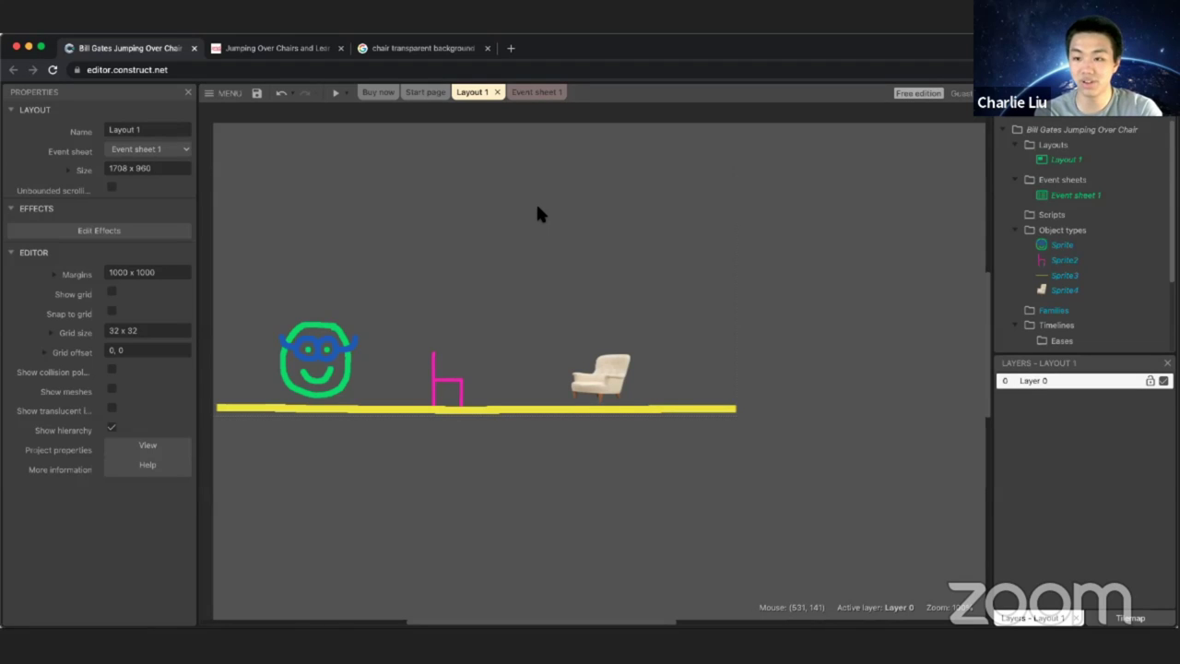
right_click(499, 213)
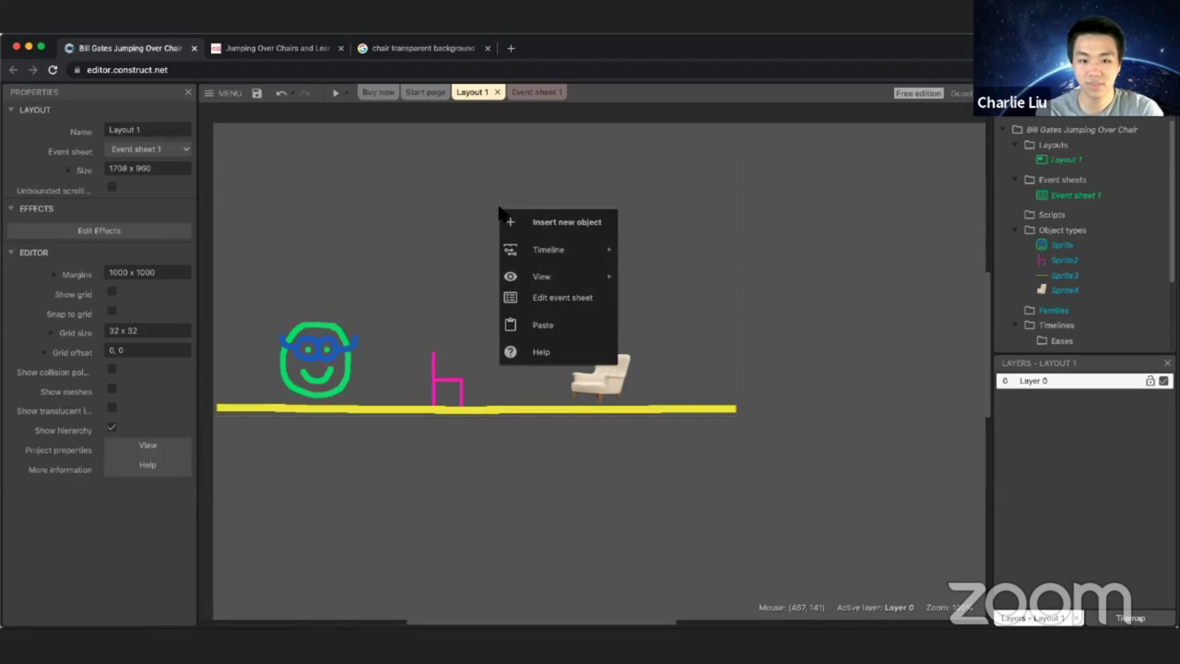
left_click(551, 226)
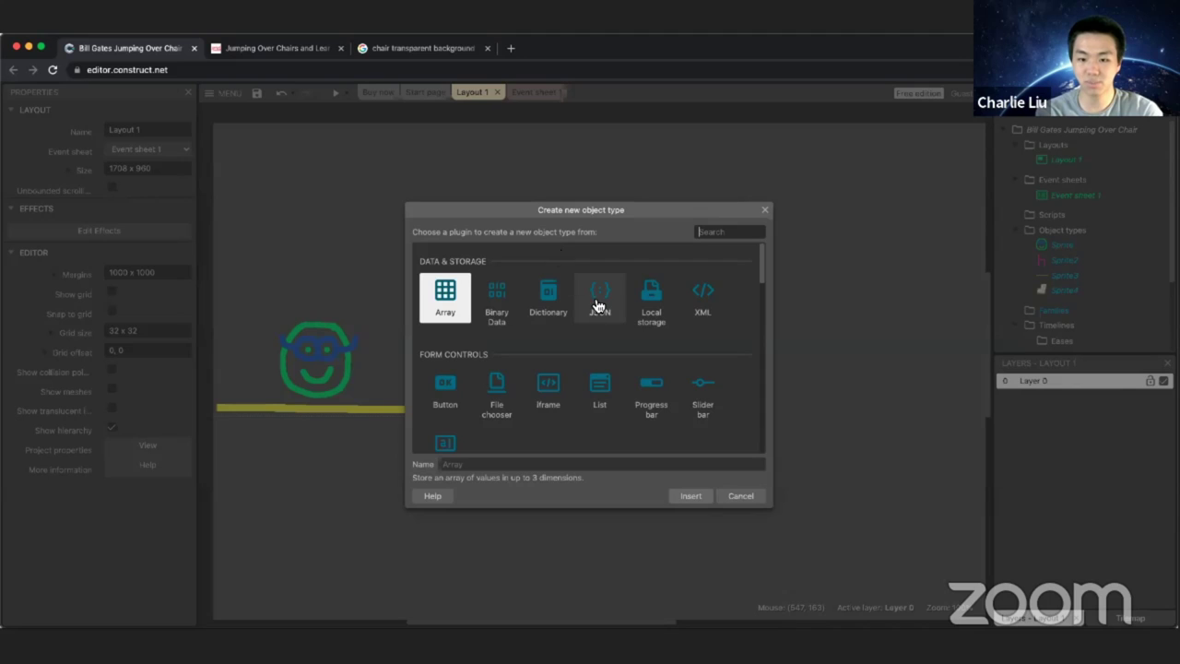
scroll(591, 291, "down", 3)
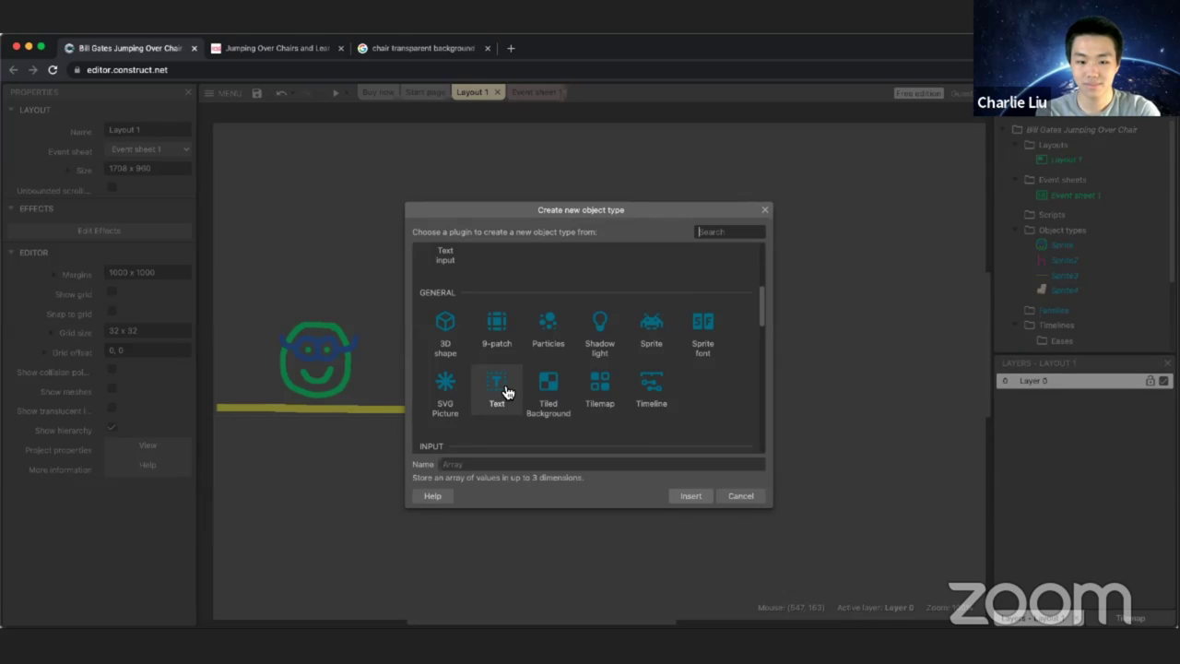
double_click(502, 390)
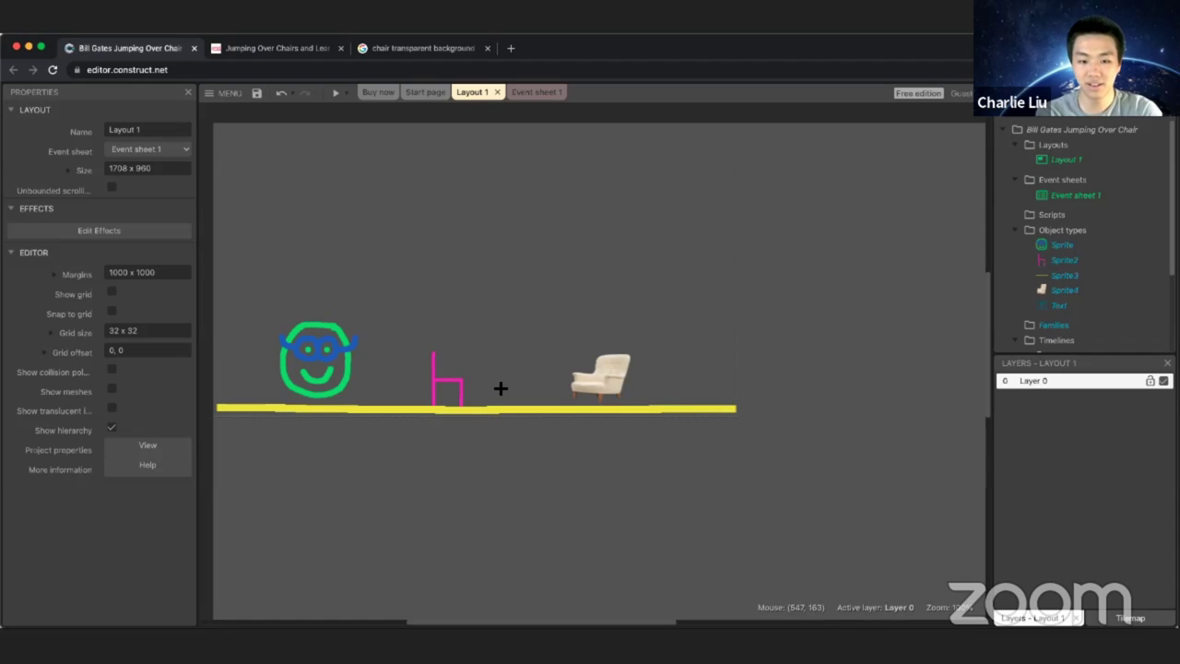
left_click(491, 279)
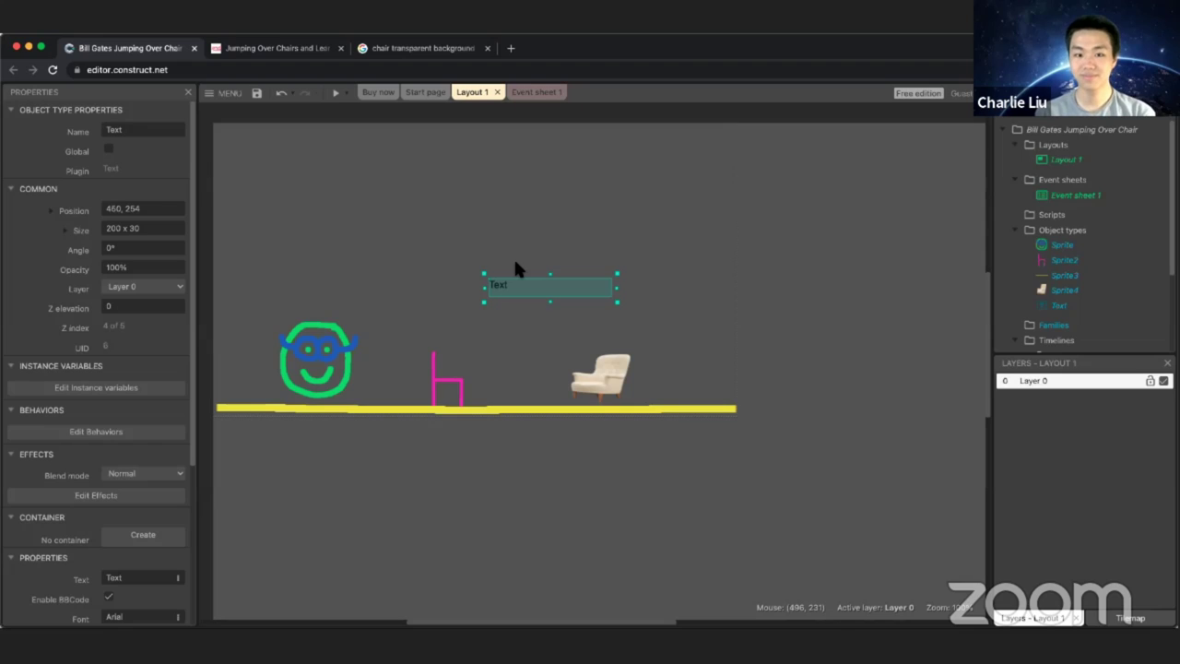
left_click_drag(524, 281, 444, 233)
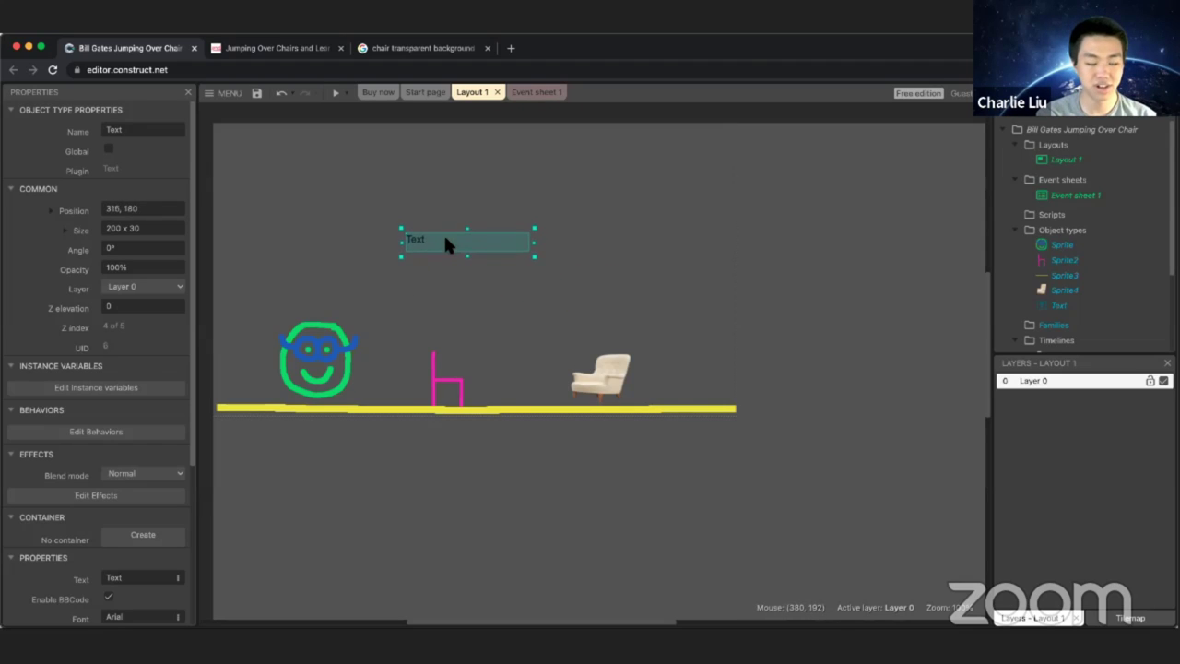
left_click(456, 204)
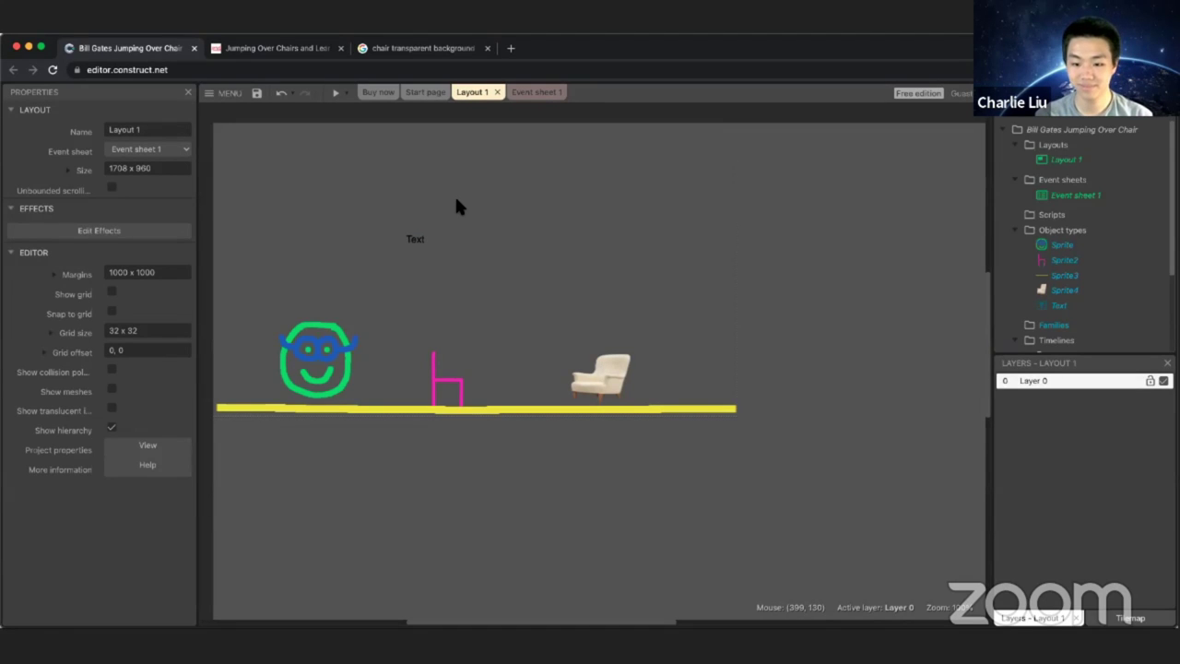
Step: Set the Text object's font color to white (255, 255, 255)
left_click(423, 237)
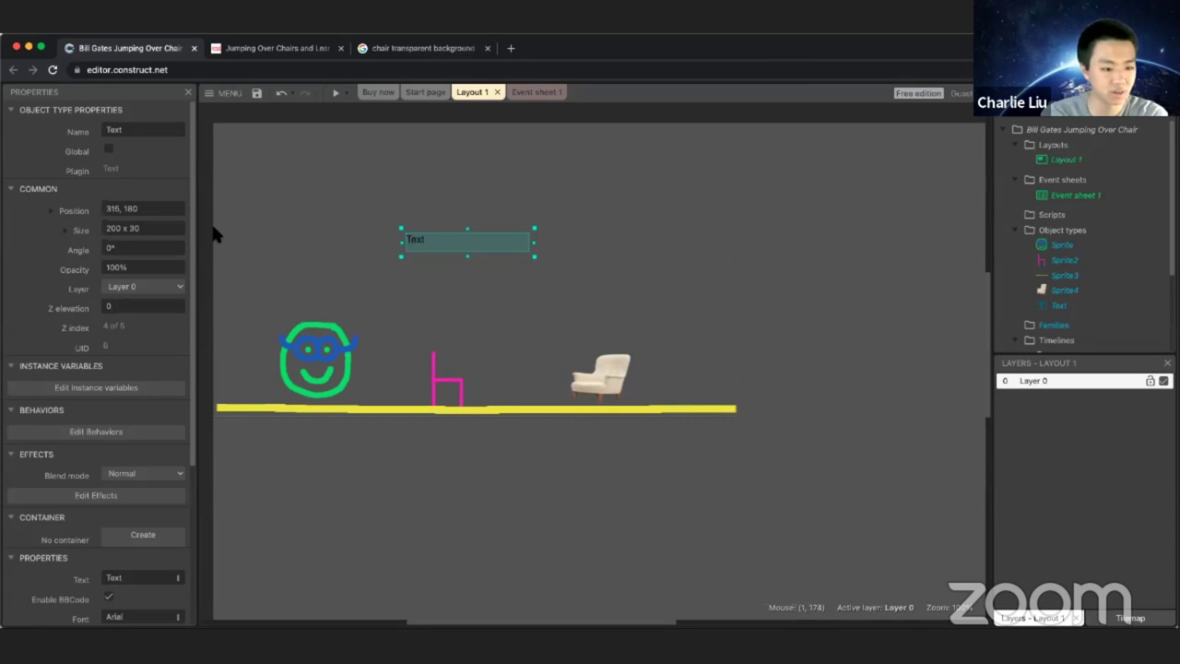
scroll(139, 345, "down", 2)
scroll(145, 359, "down", 4)
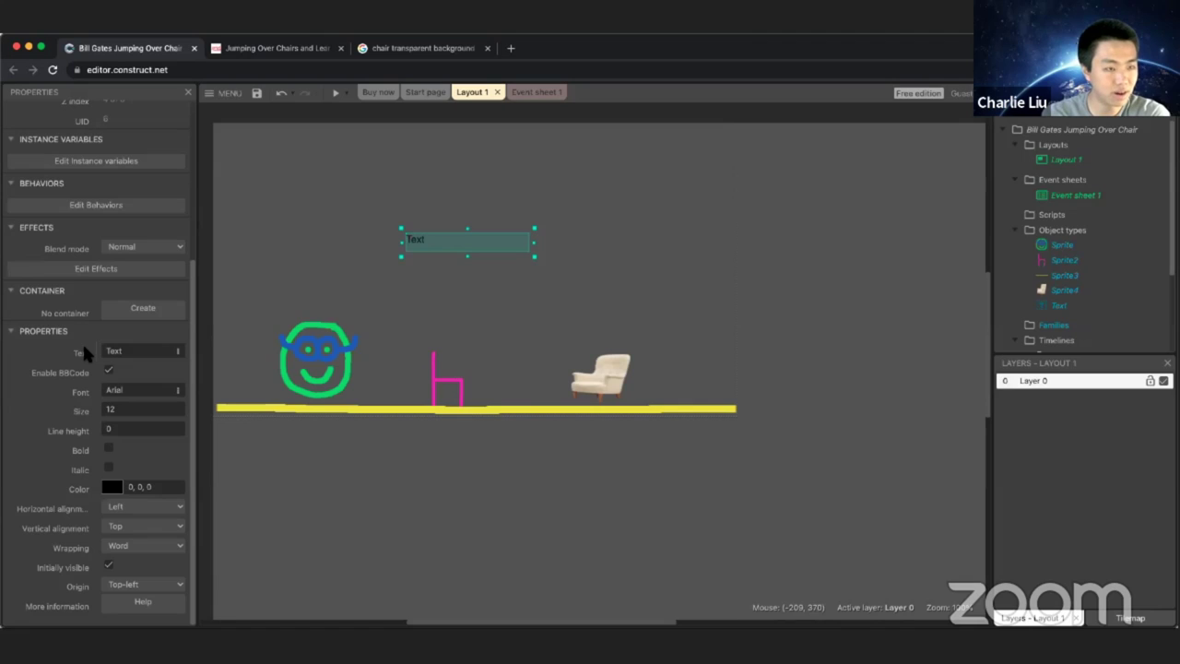
left_click(112, 488)
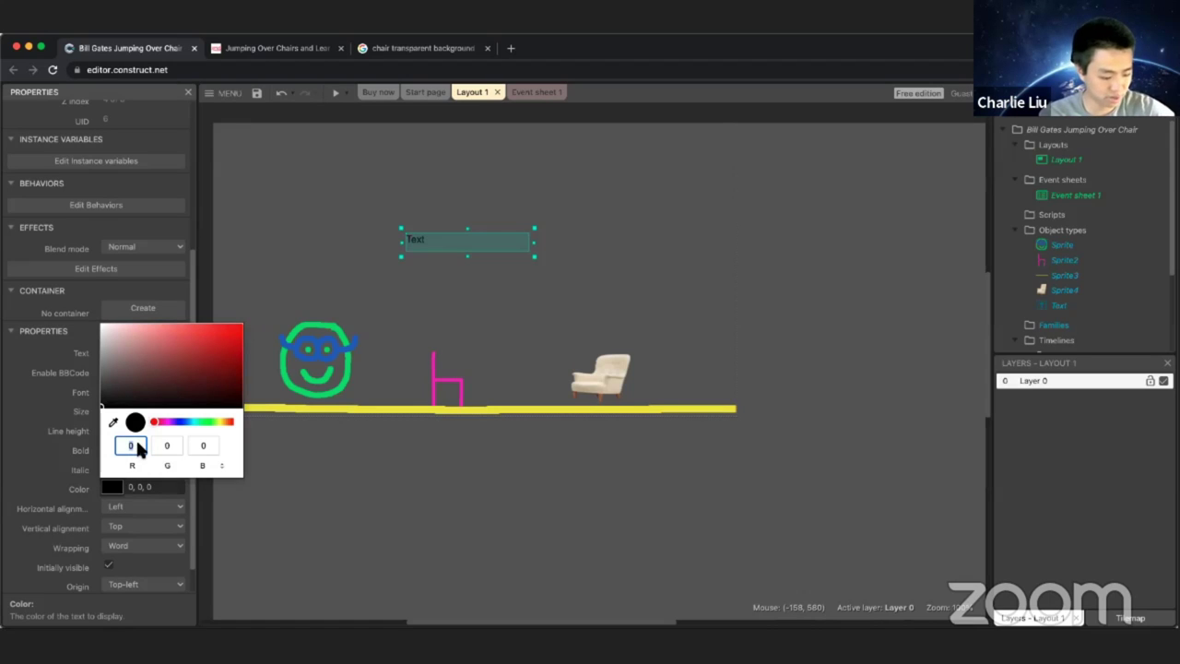
type("255")
left_click(166, 446)
type("250")
key("BackSpace")
type("5")
left_click(205, 446)
type("25")
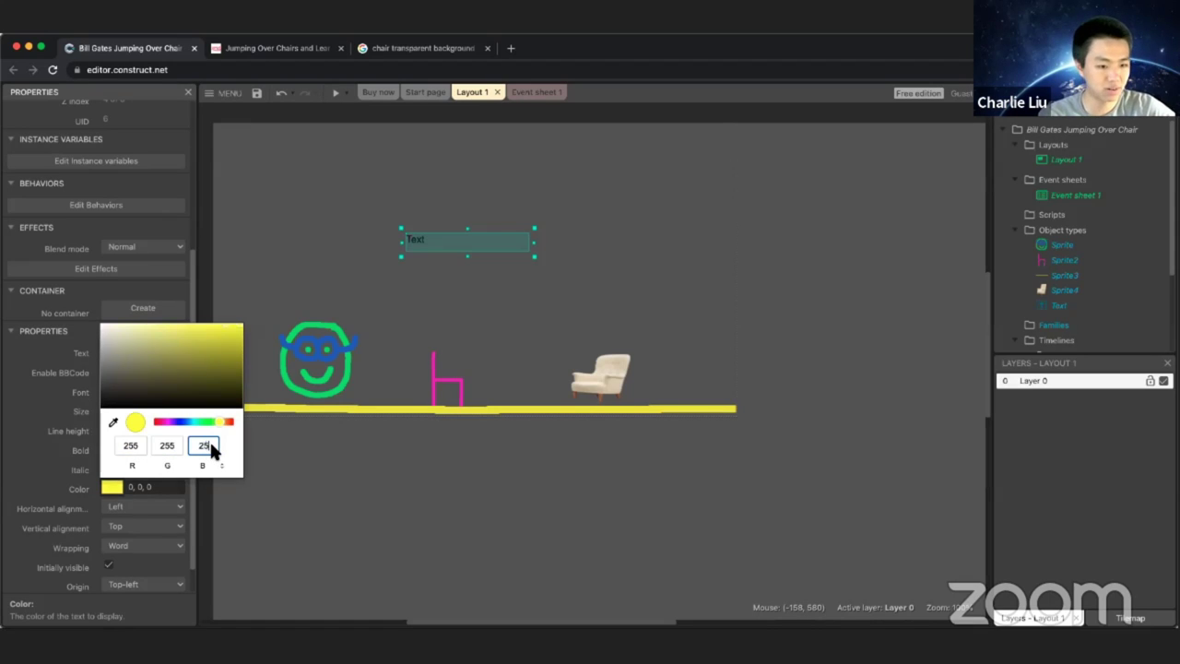
type("5")
left_click_drag(105, 346, 92, 313)
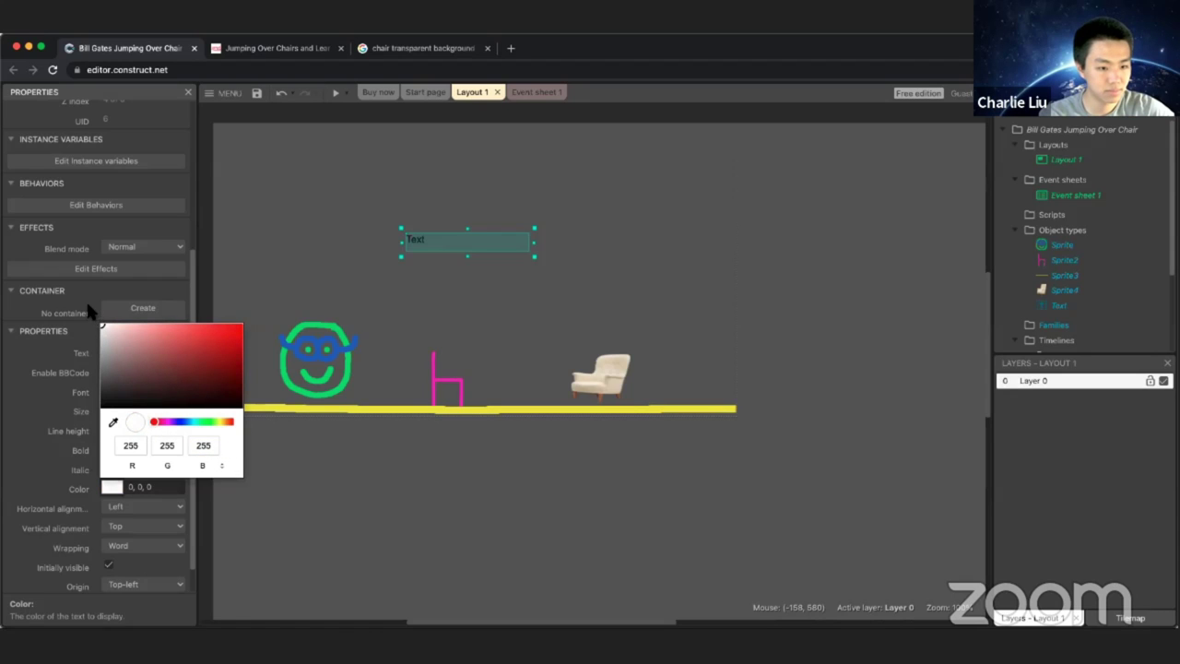
left_click(44, 386)
left_click(590, 310)
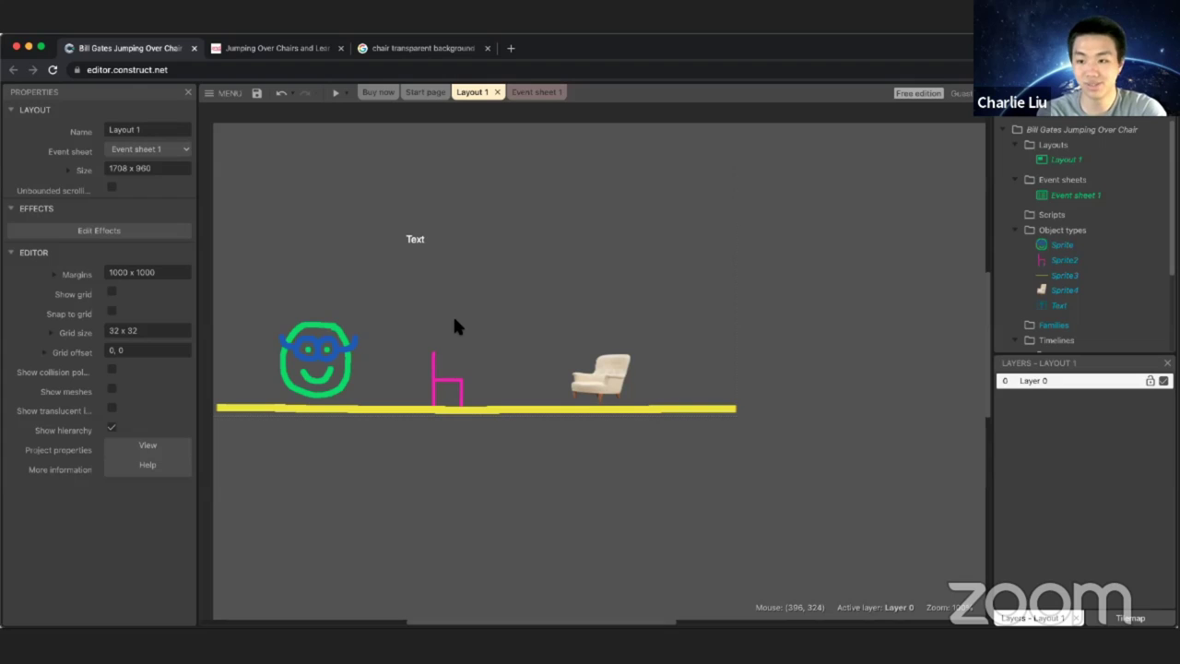
Step: Add a new event with the System condition Every tick to Event sheet 1
left_click(539, 93)
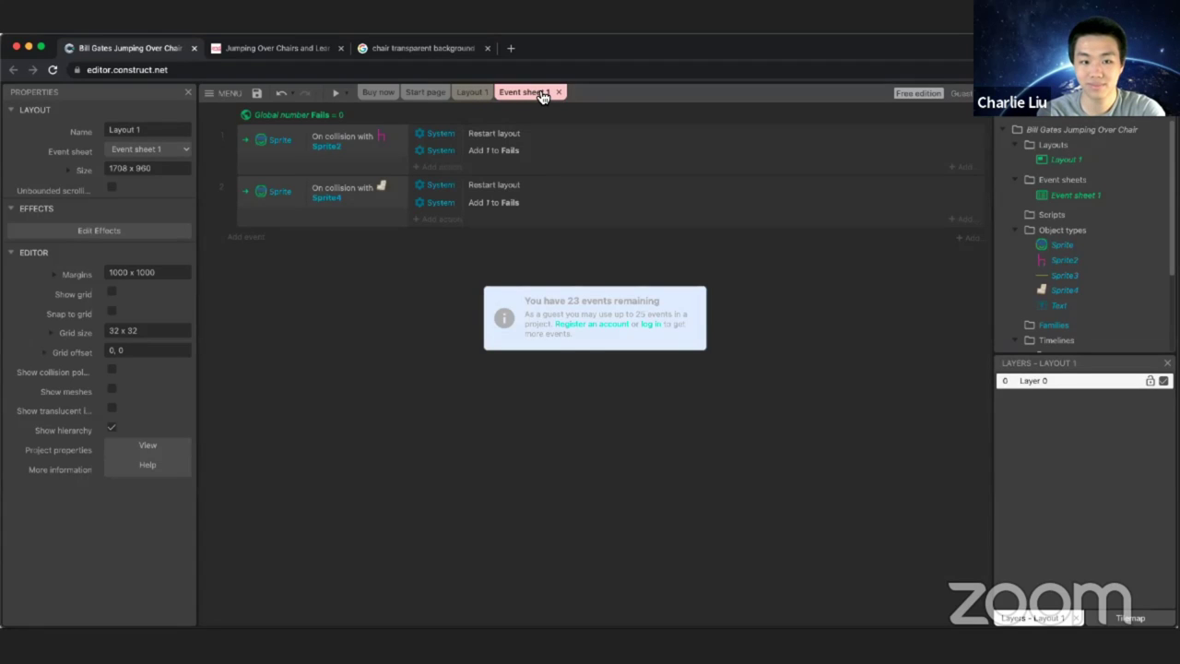
left_click(255, 237)
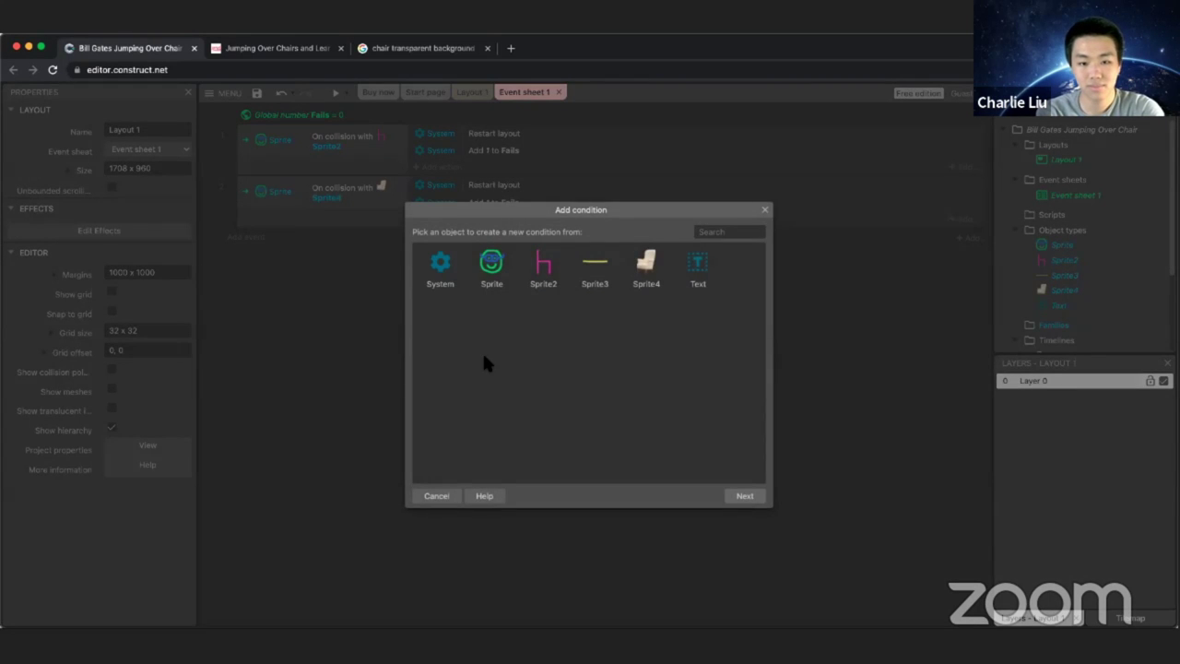
double_click(440, 267)
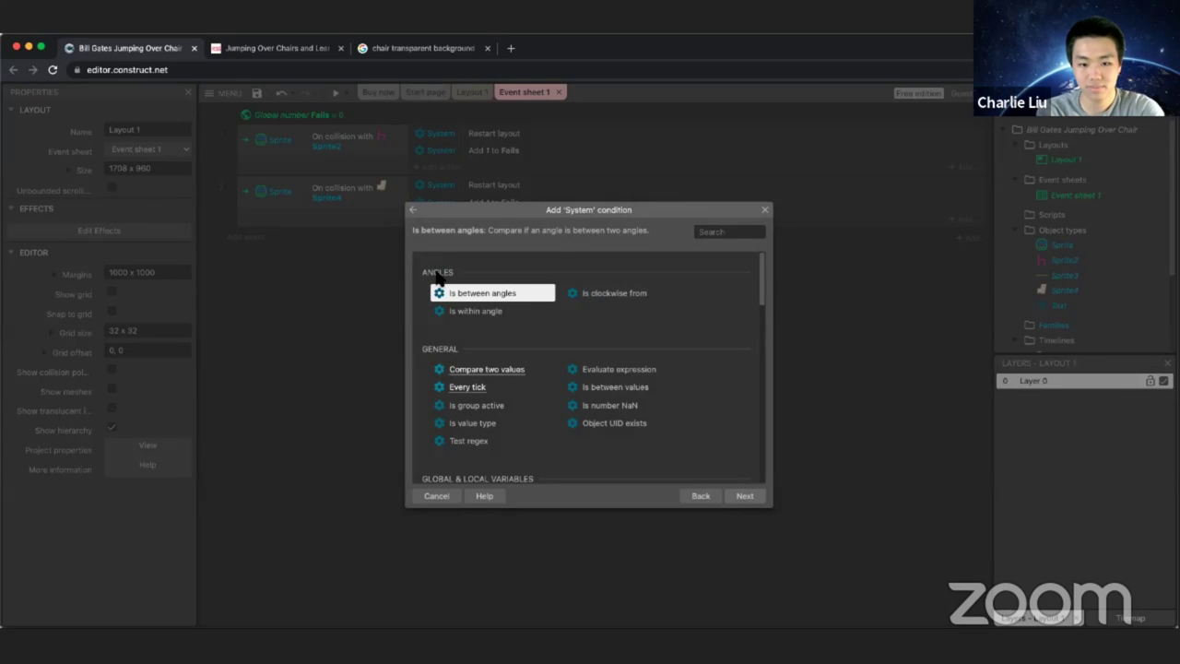
left_click(502, 394)
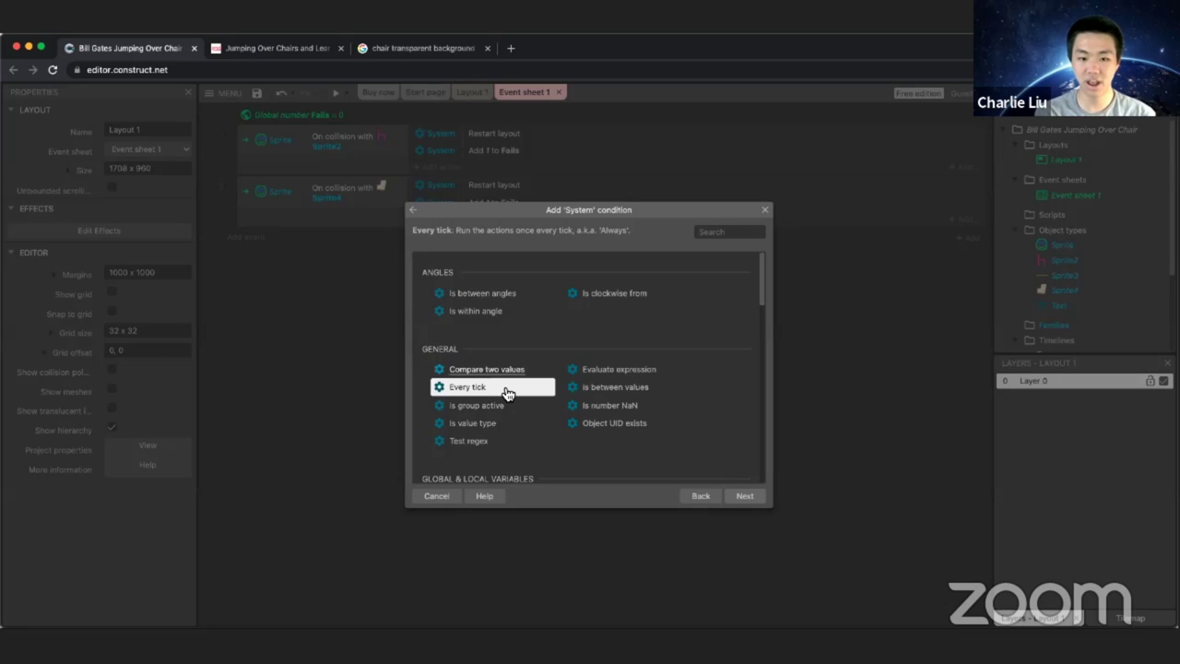
double_click(506, 392)
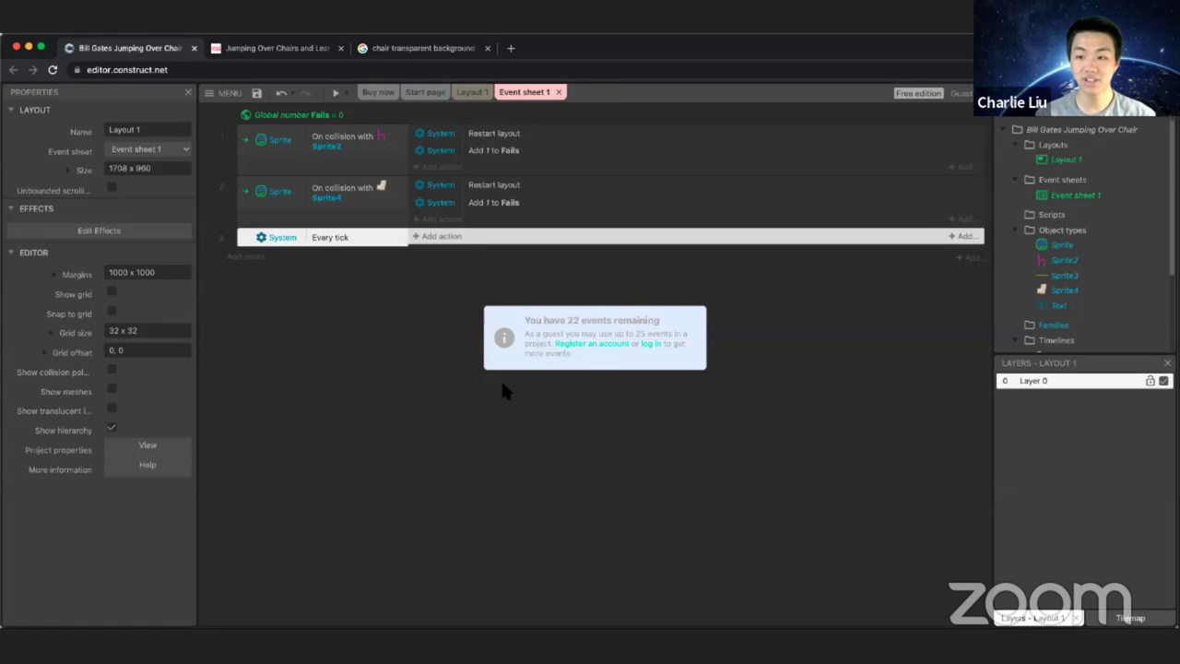
Step: Add a Set text action for the Text object to the Every tick event, using the Fails variable as its text
left_click(456, 241)
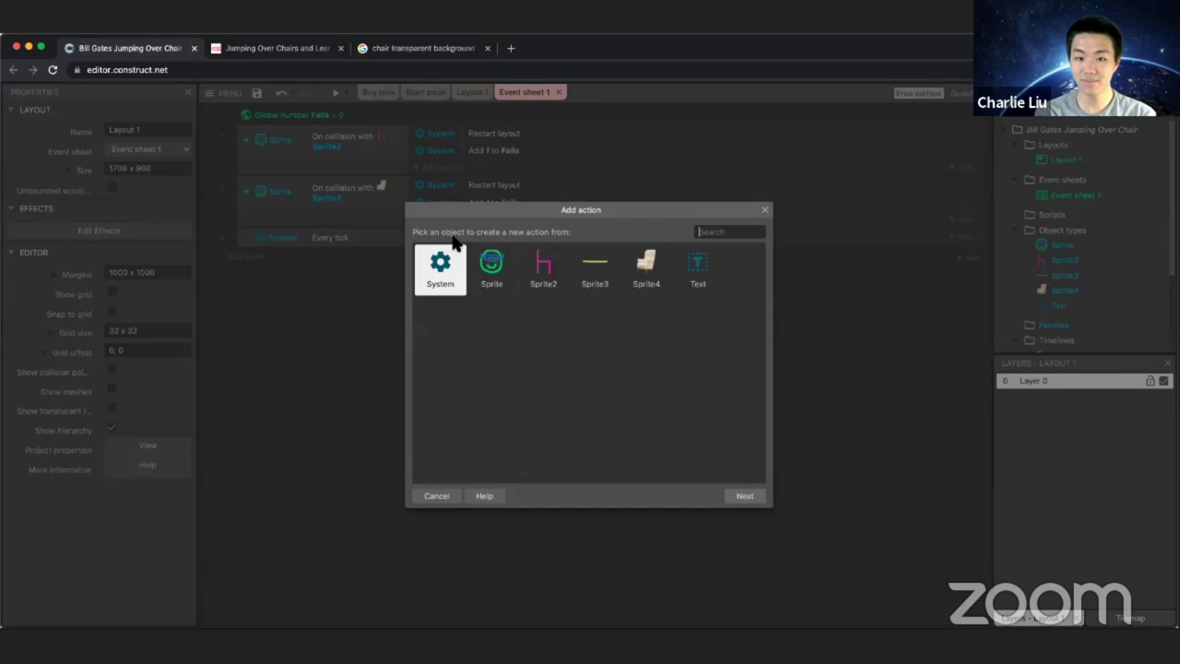
left_click(698, 267)
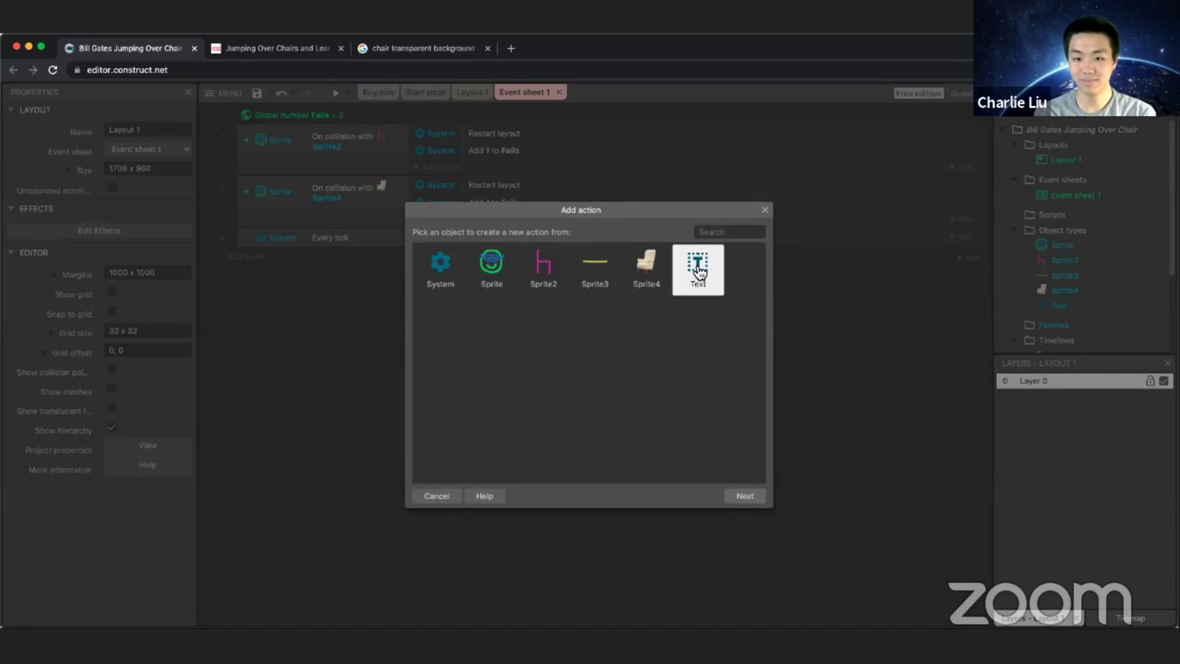
double_click(698, 268)
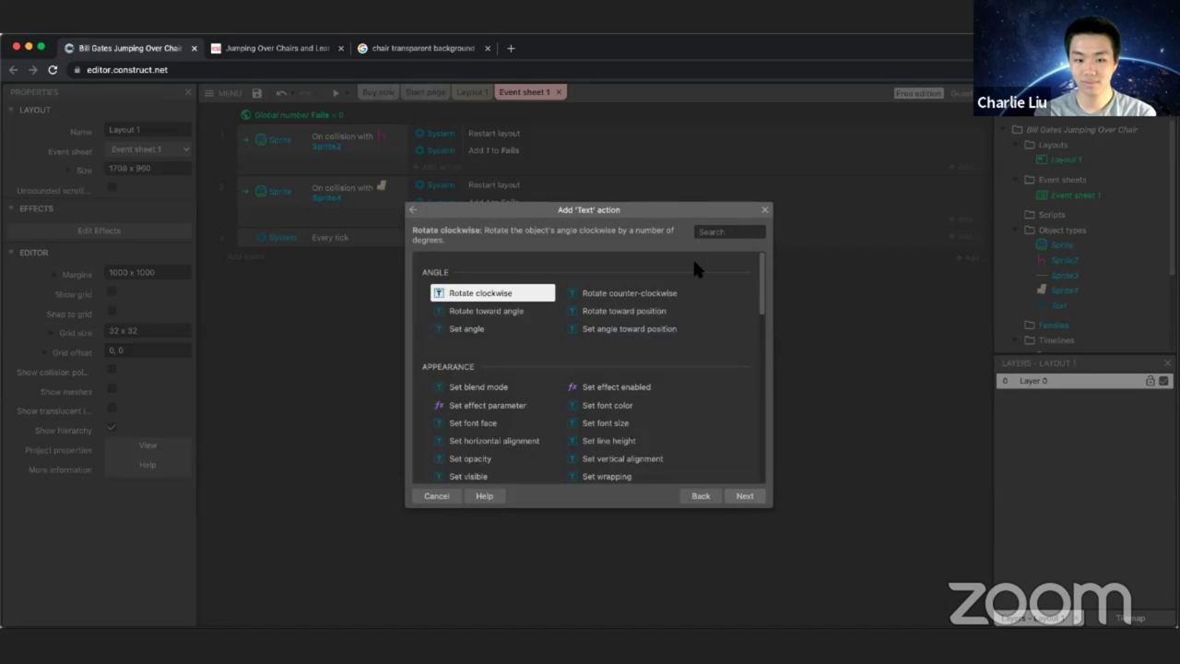
scroll(586, 330, "down", 5)
scroll(593, 341, "down", 6)
scroll(592, 341, "down", 1)
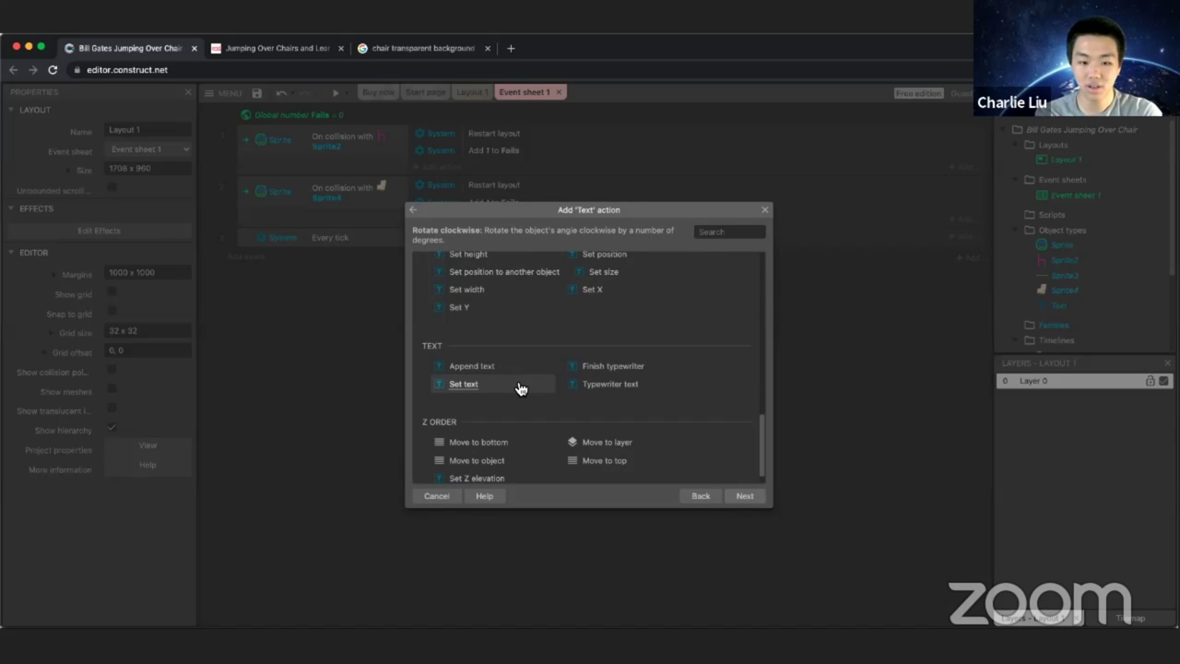
double_click(520, 388)
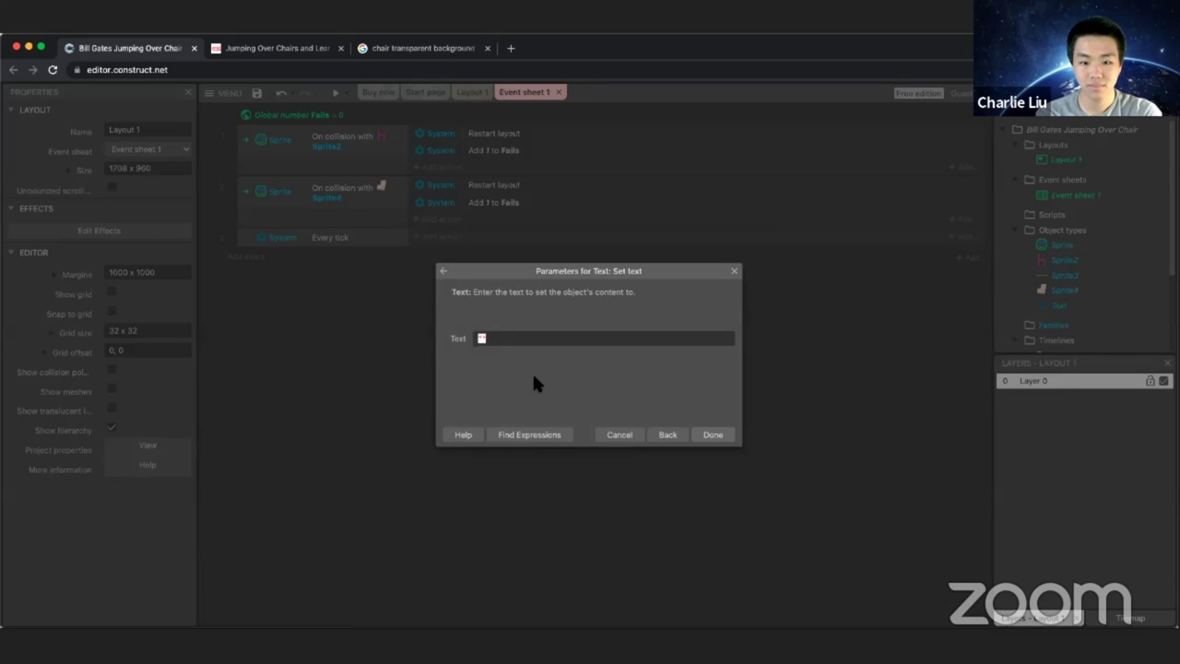
type("Fails")
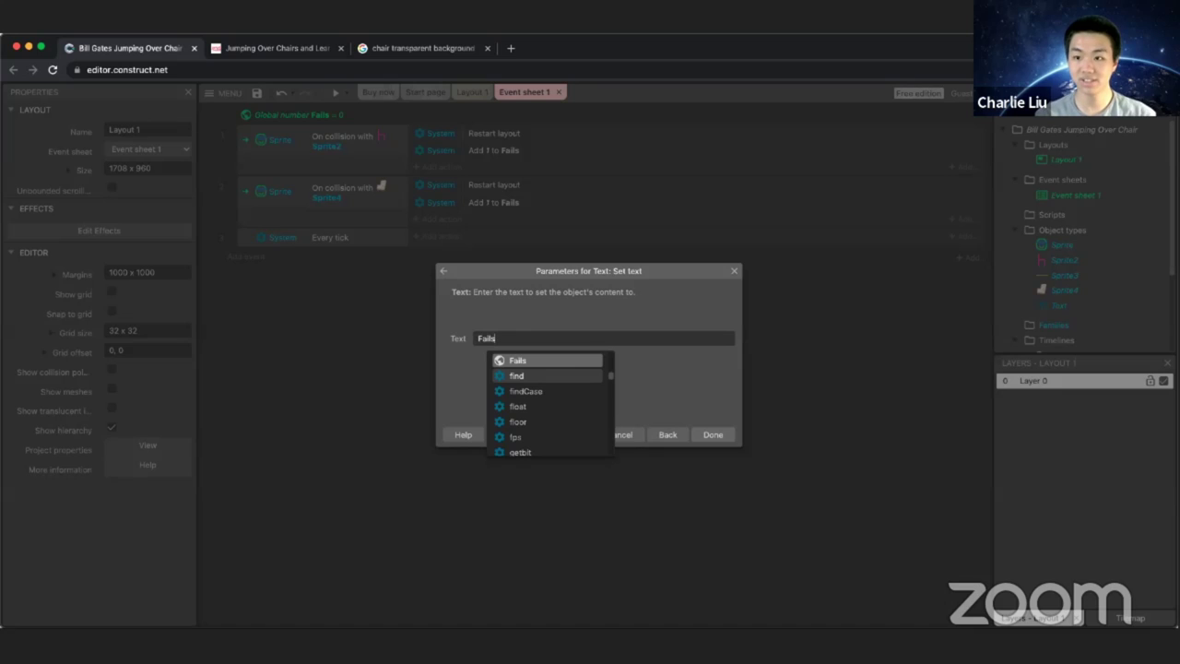
left_click(532, 362)
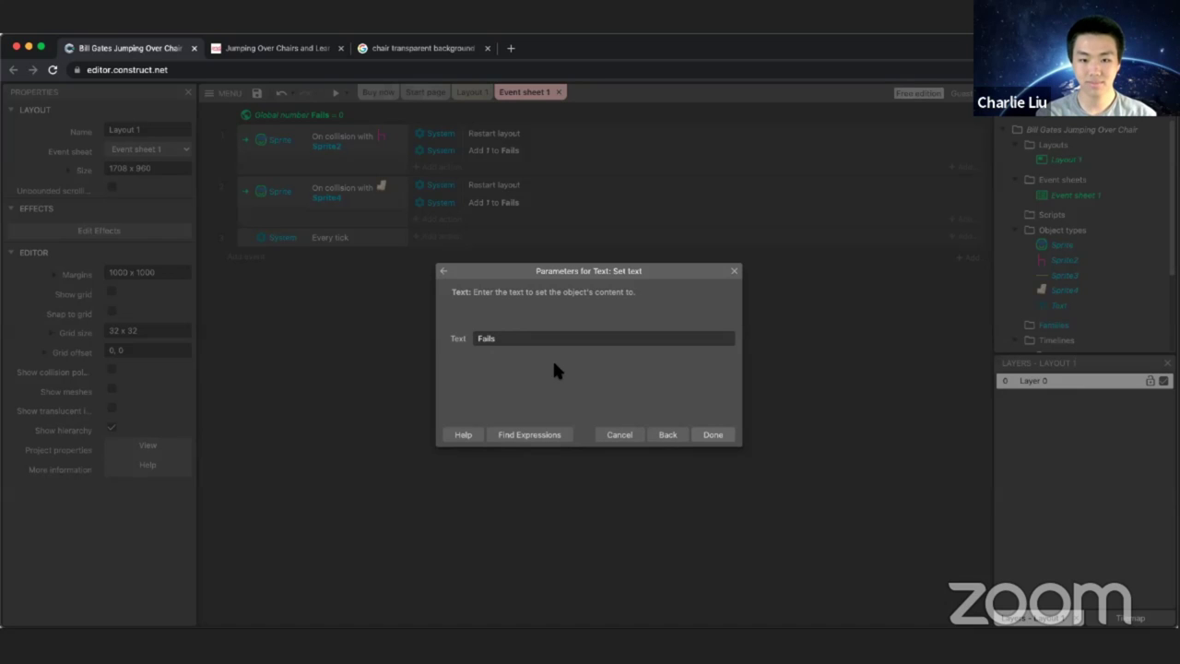
left_click(714, 435)
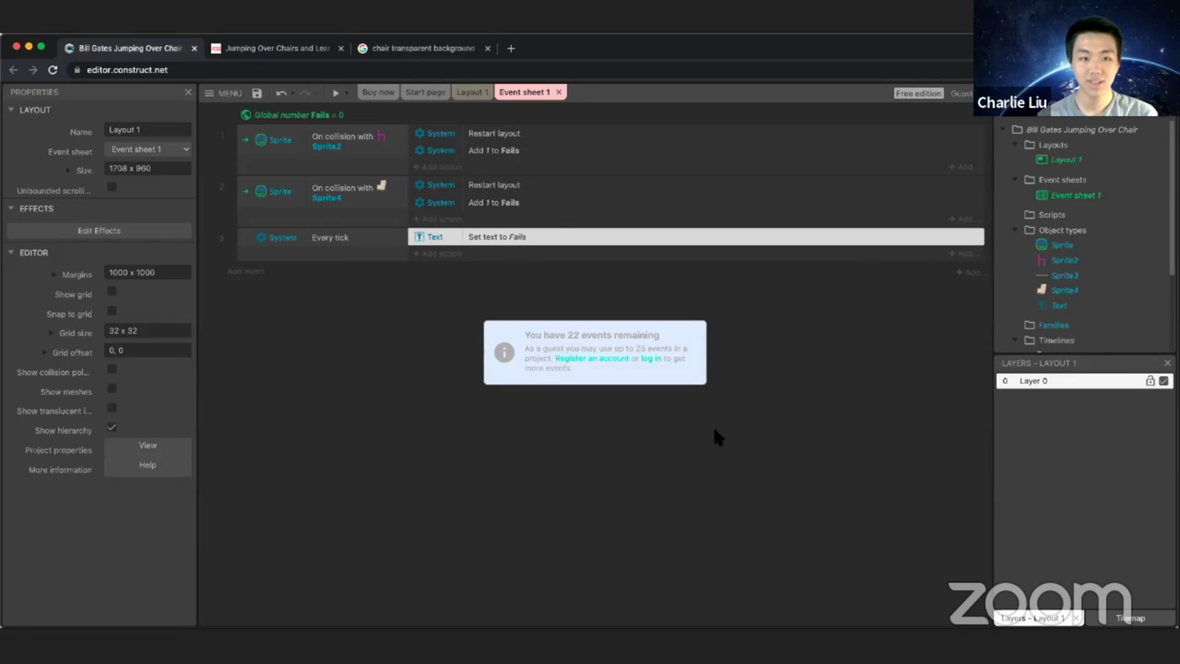
Step: Preview the game and steer the character into and over both chairs to test the restart and the fail counter
left_click(336, 93)
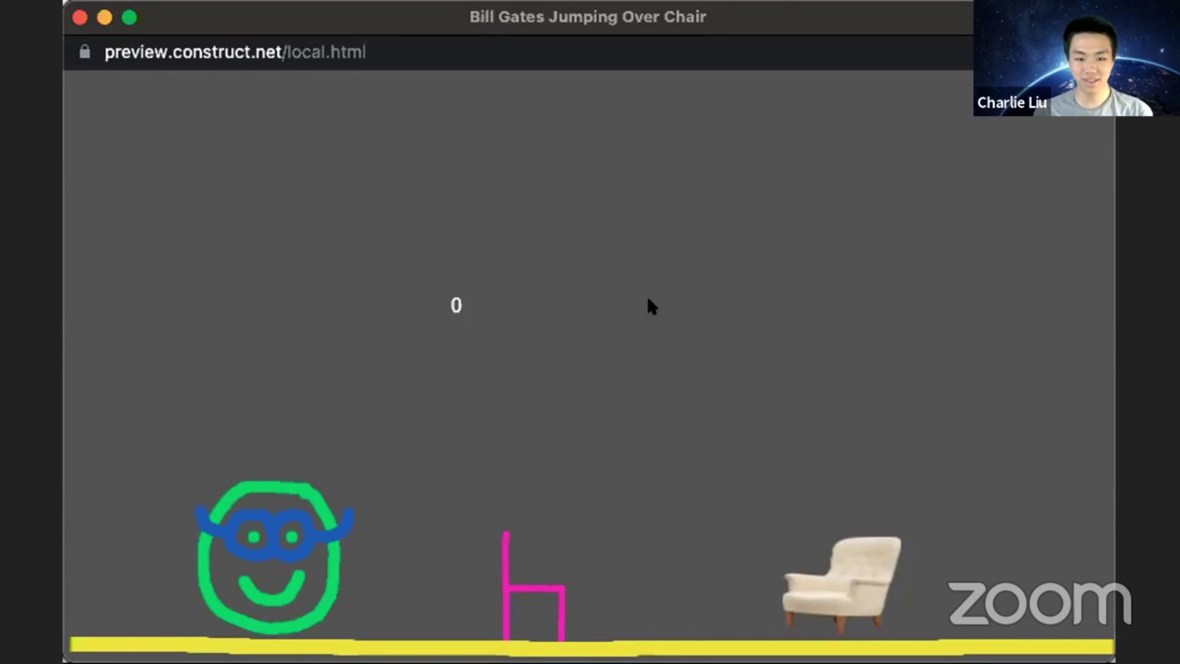
key("Left")
key("Right")
key("Up")
key("Left")
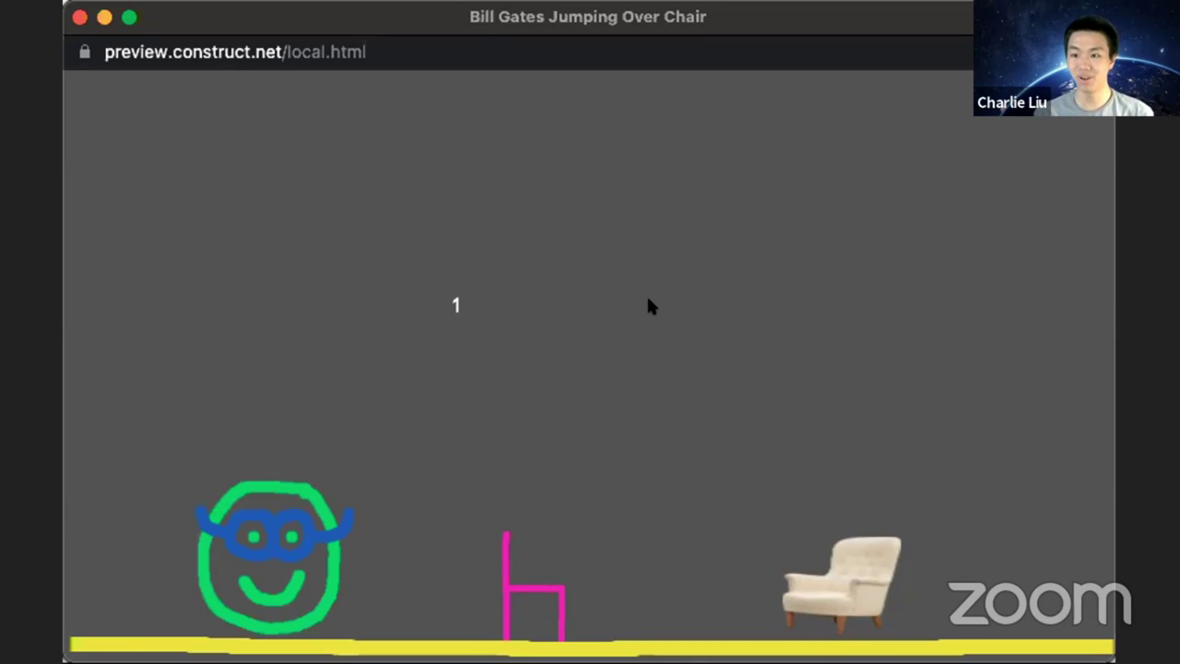
key("Left")
key("Right")
key("Up")
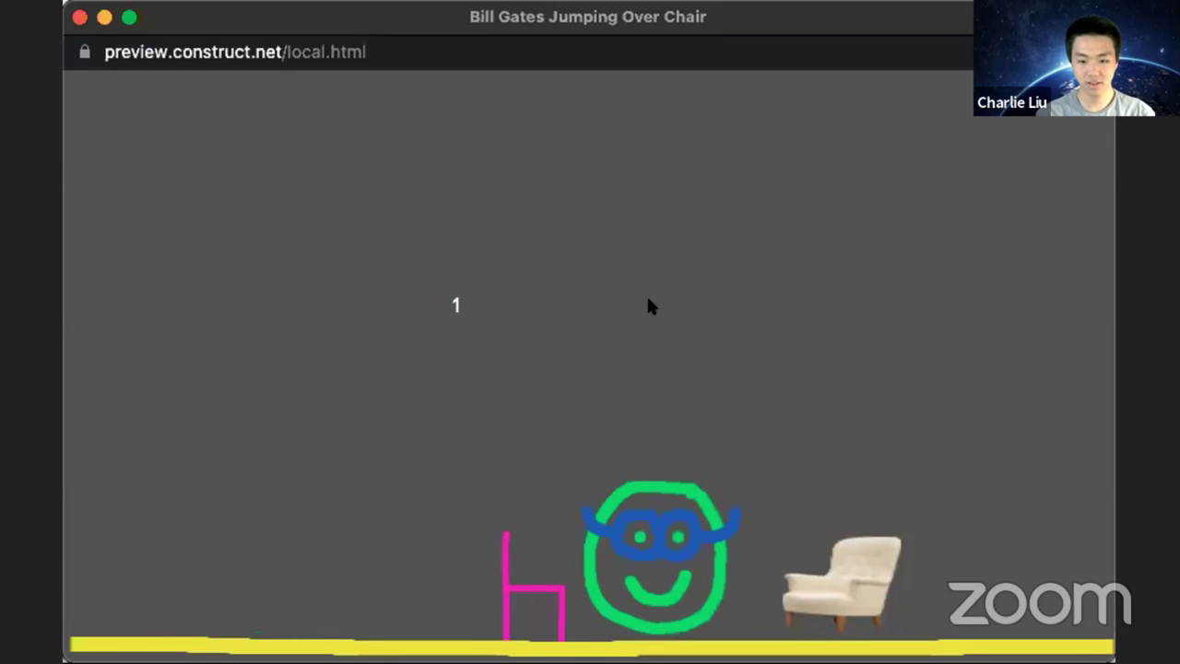
key("Right")
key("Up")
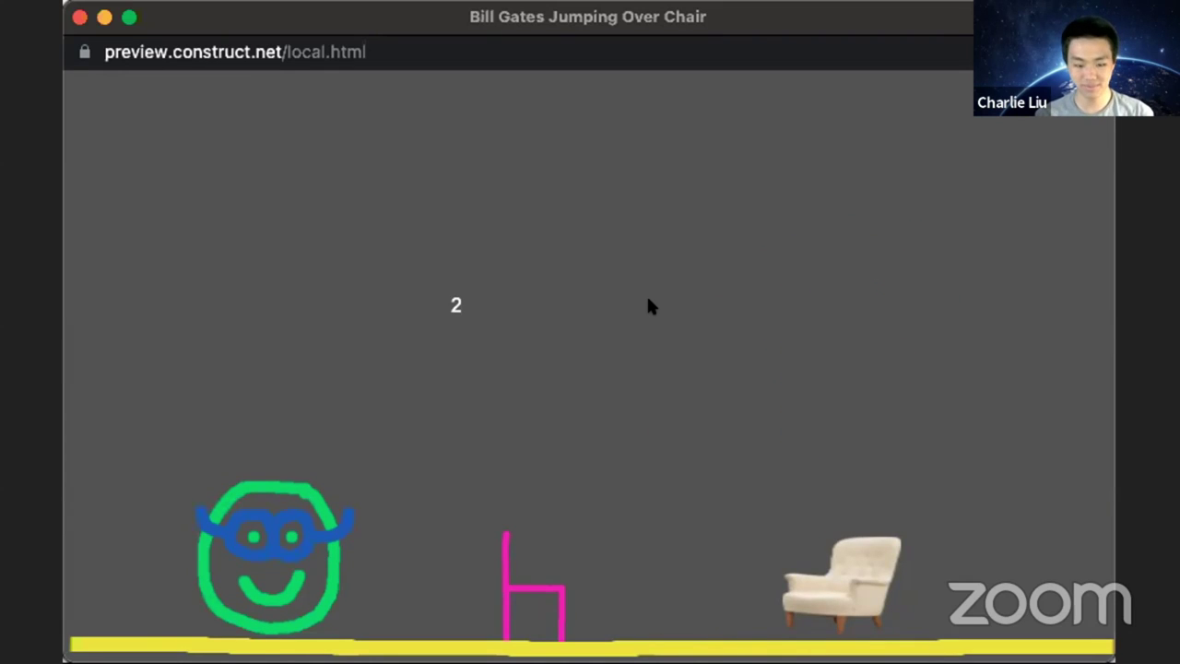
key("Right")
key("Up")
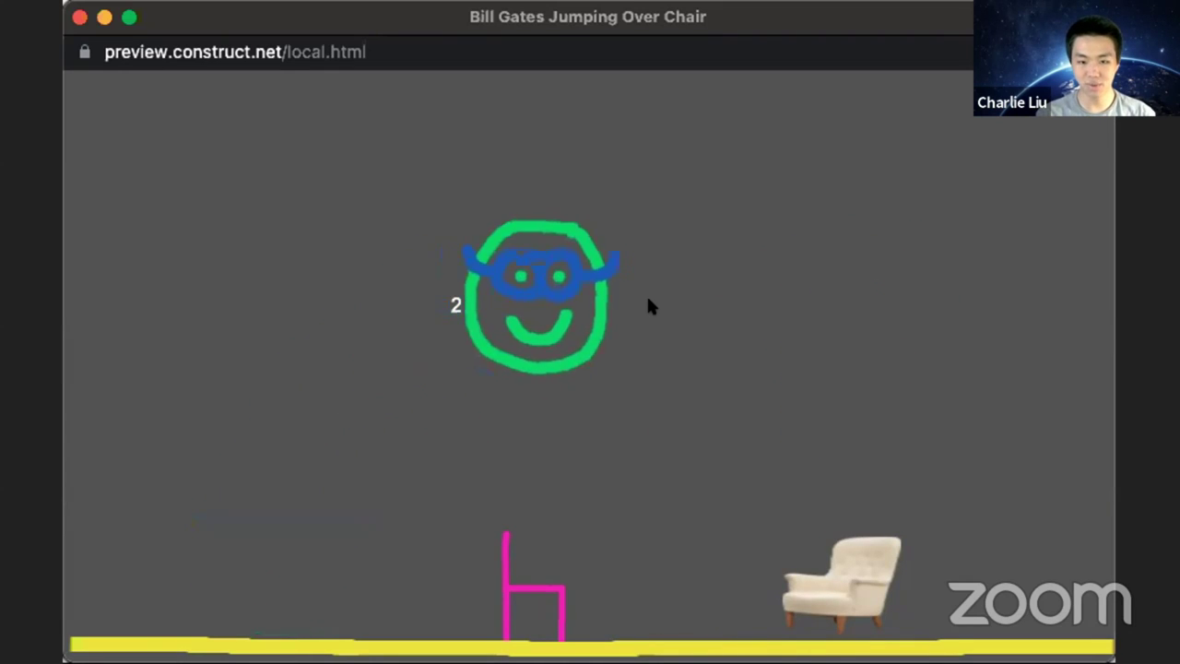
key("Up")
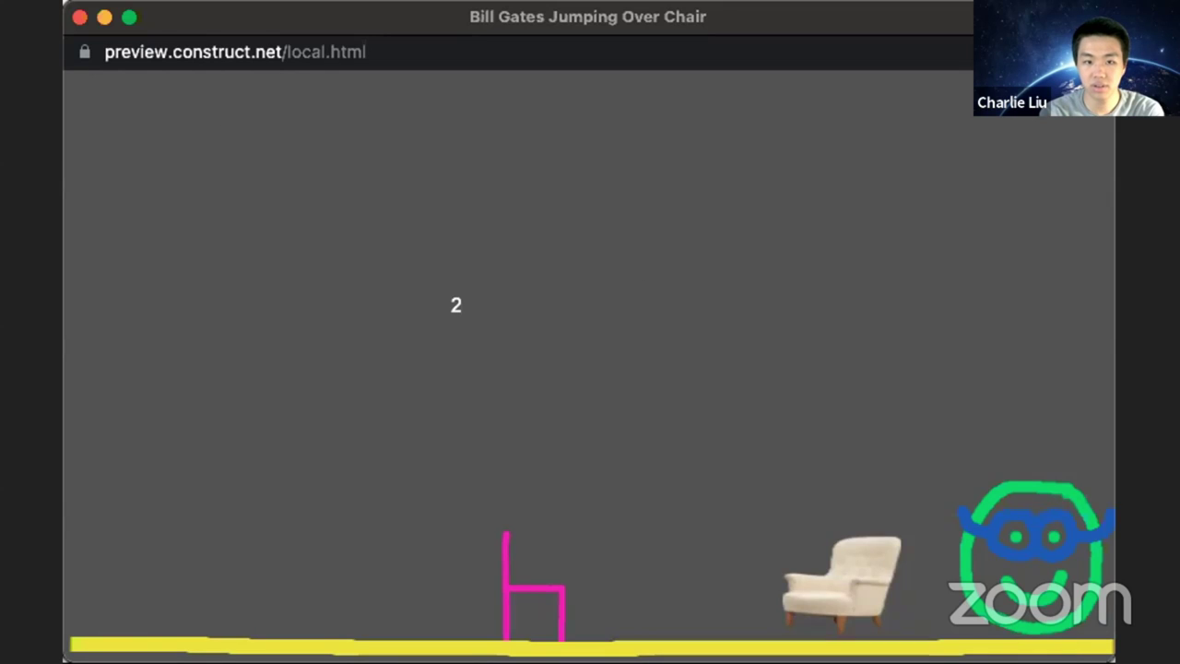
left_click(1068, 648)
Step: Try to put the label "Number of fails:" before the Fails variable in the Text object's Set text action
left_click(540, 275)
left_click(496, 238)
double_click(496, 238)
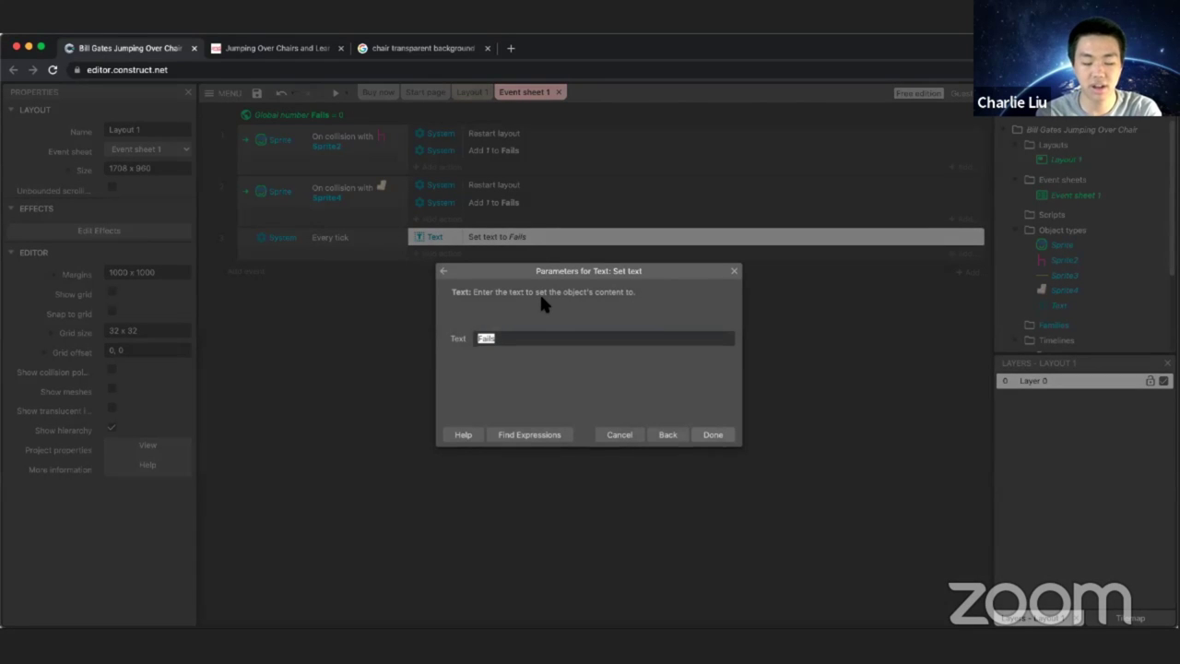
left_click(479, 339)
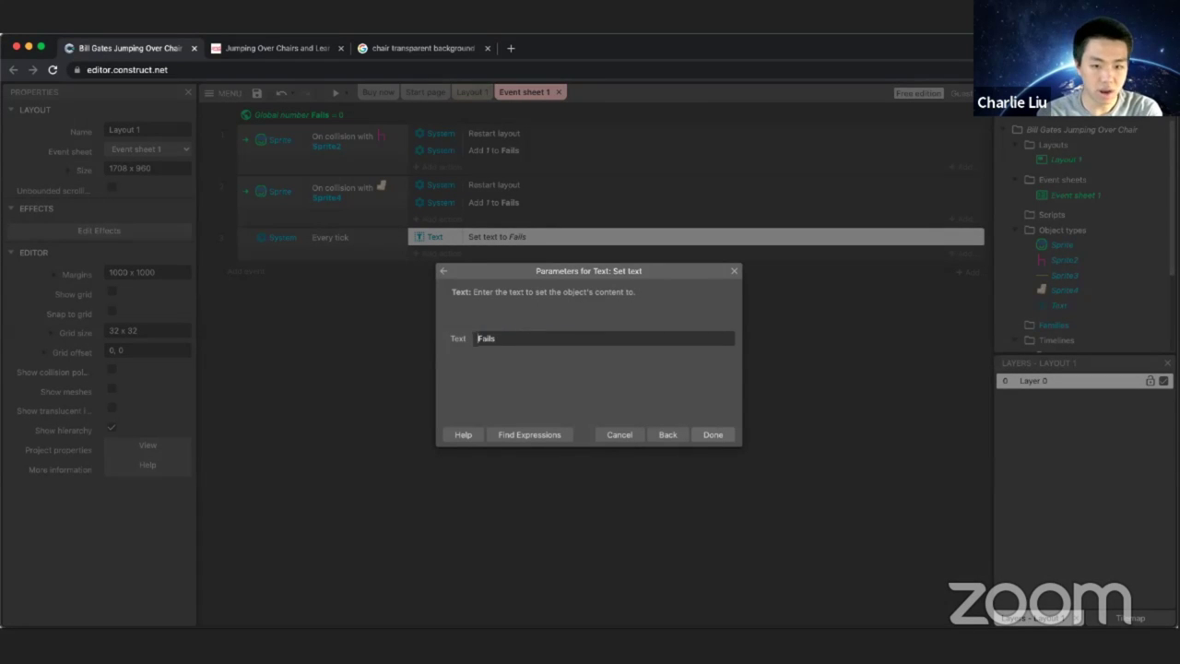
type("\"Fail")
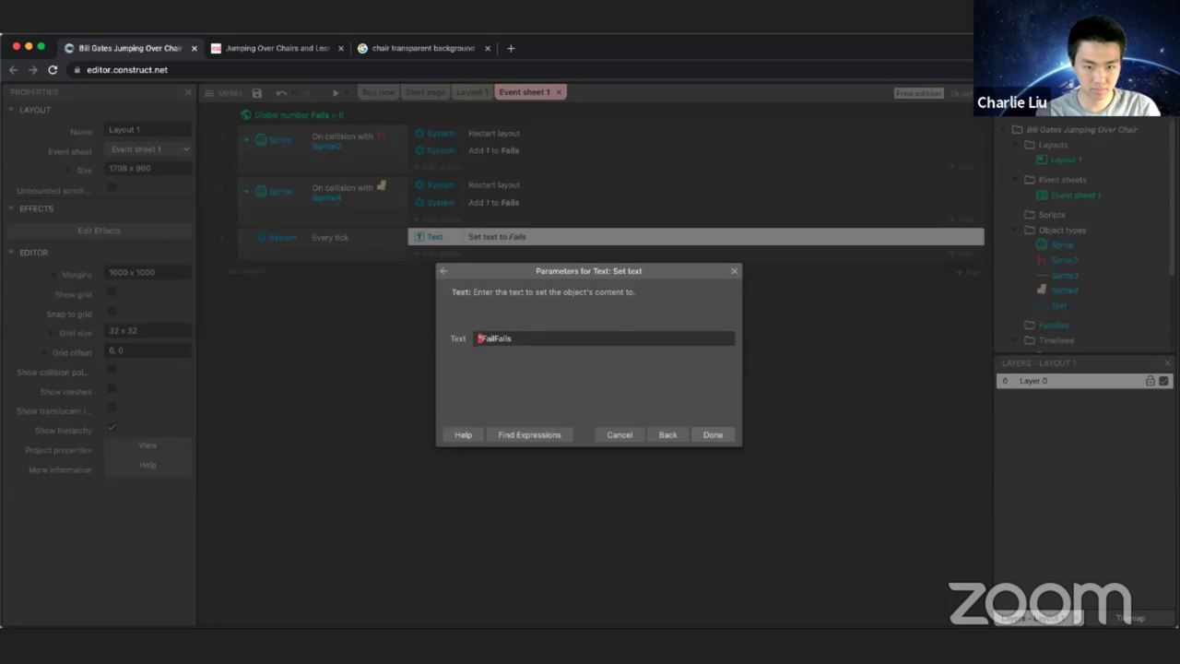
type("Fumber of fails")
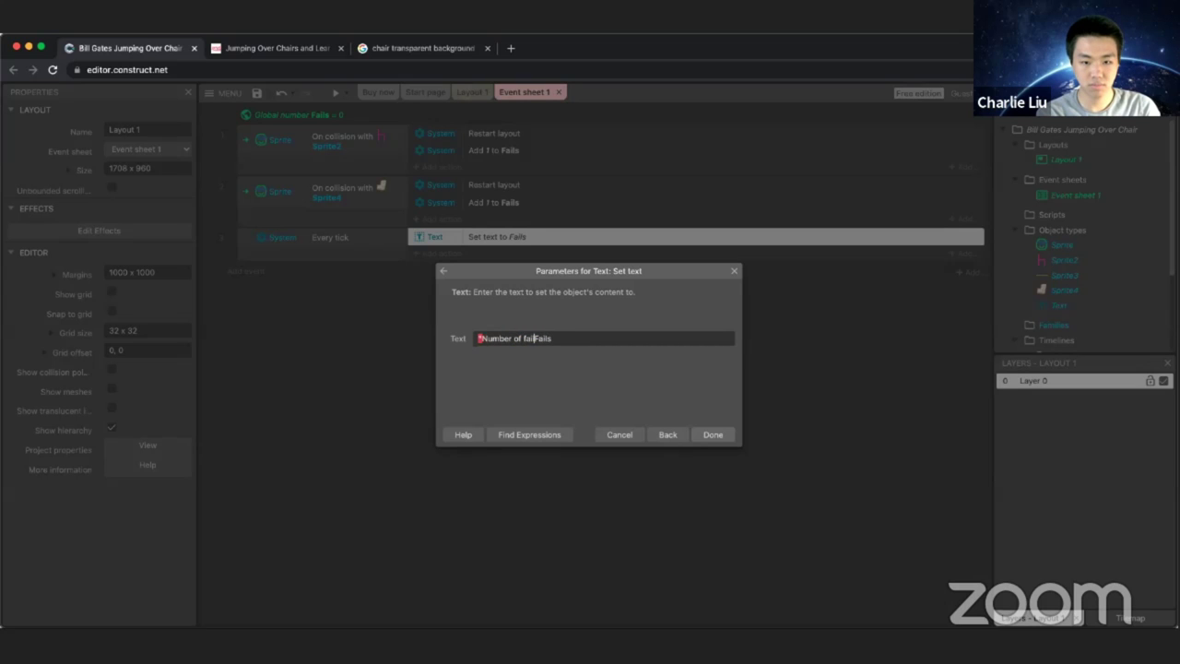
type(":\" &")
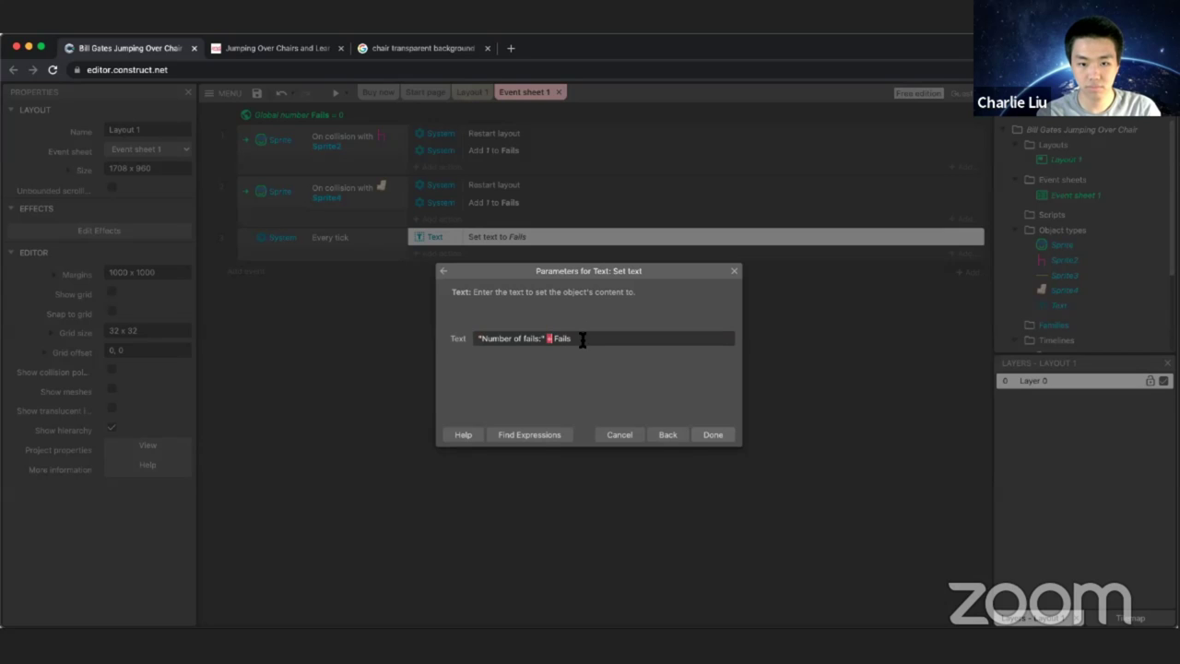
Step: Browse the Text object's entries in the expressions dictionary, and cancel the Set text edit
left_click(542, 432)
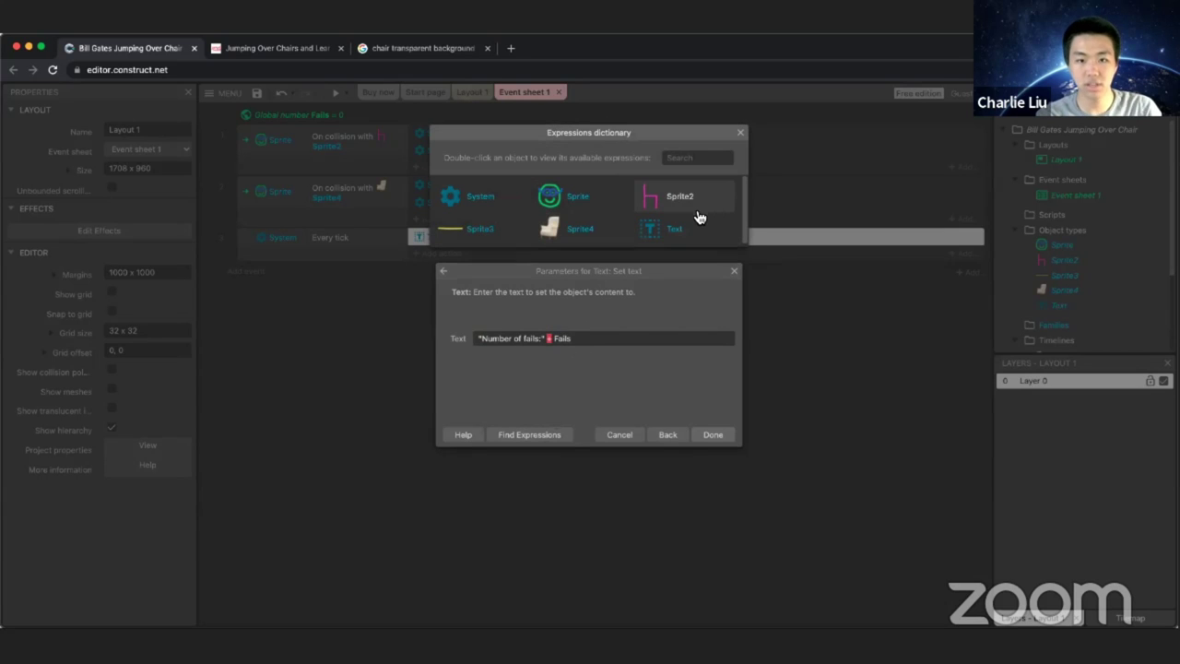
double_click(696, 238)
scroll(590, 224, "down", 3)
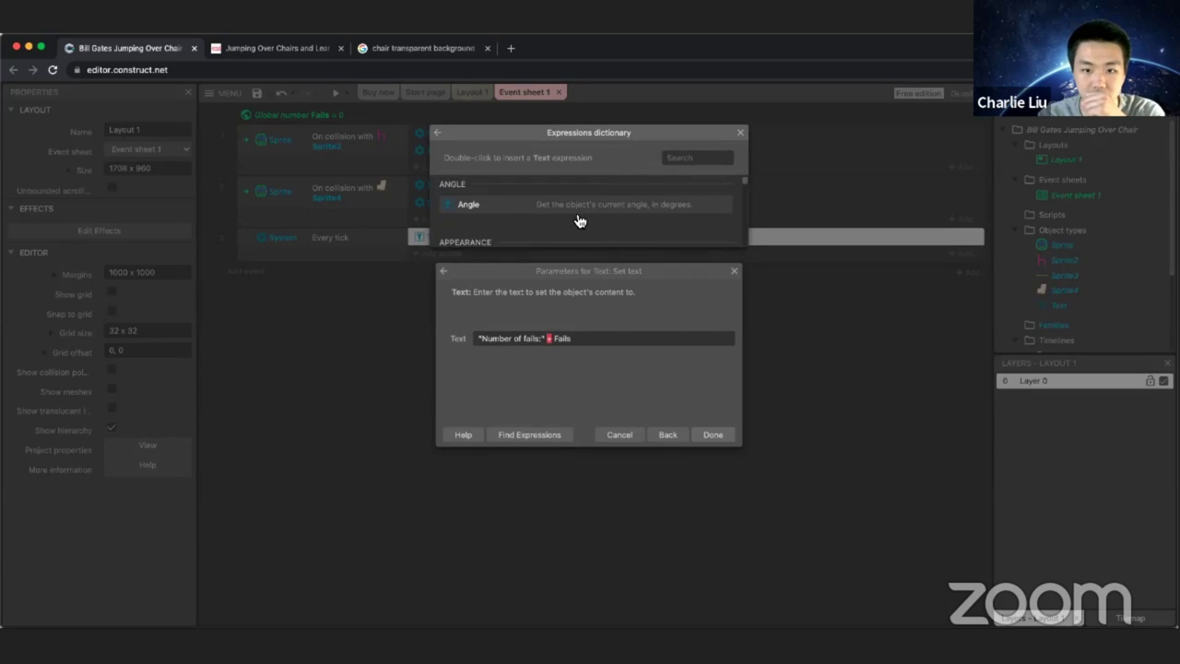
scroll(501, 204, "down", 5)
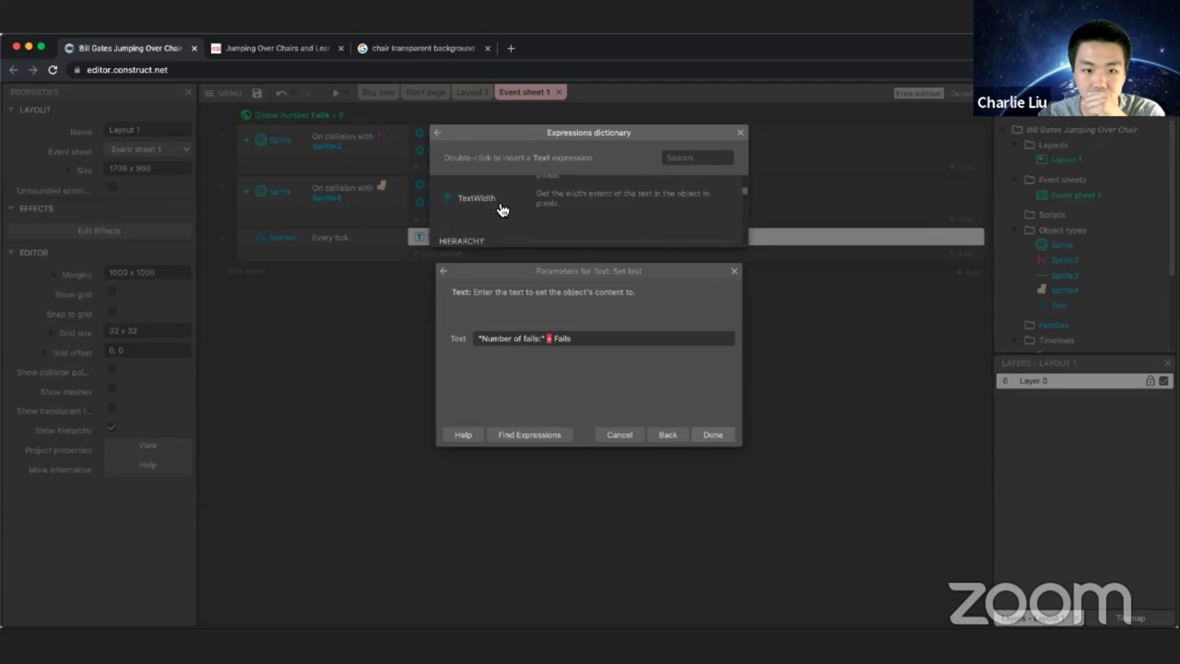
left_click(438, 133)
left_click(740, 133)
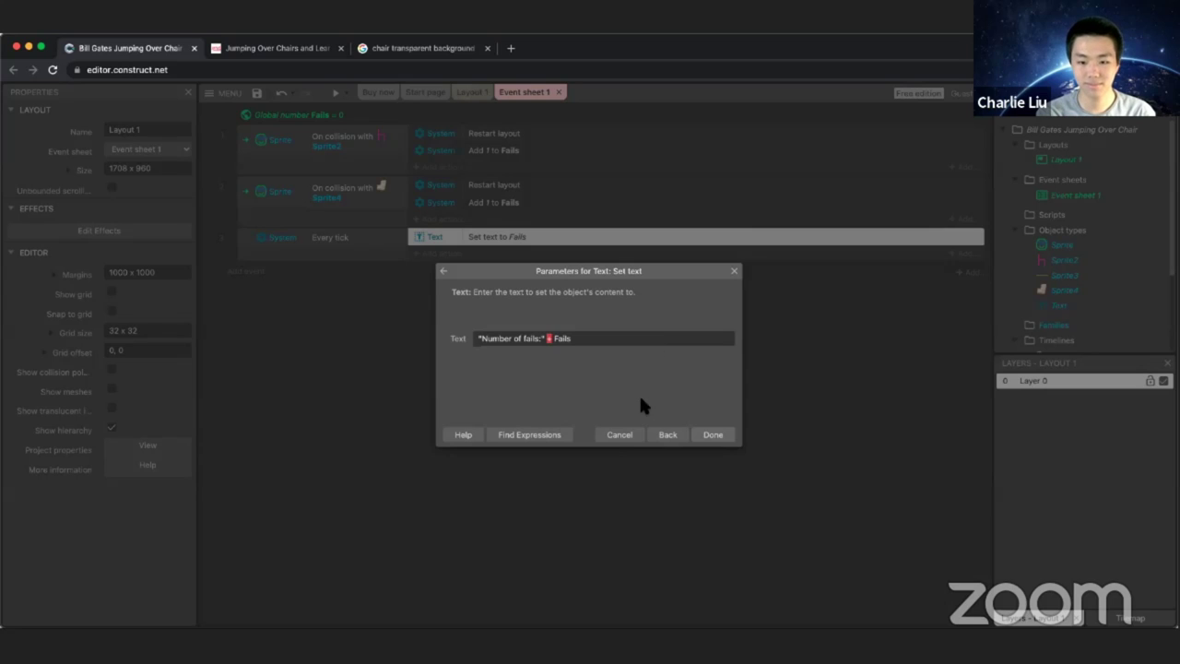
left_click(620, 437)
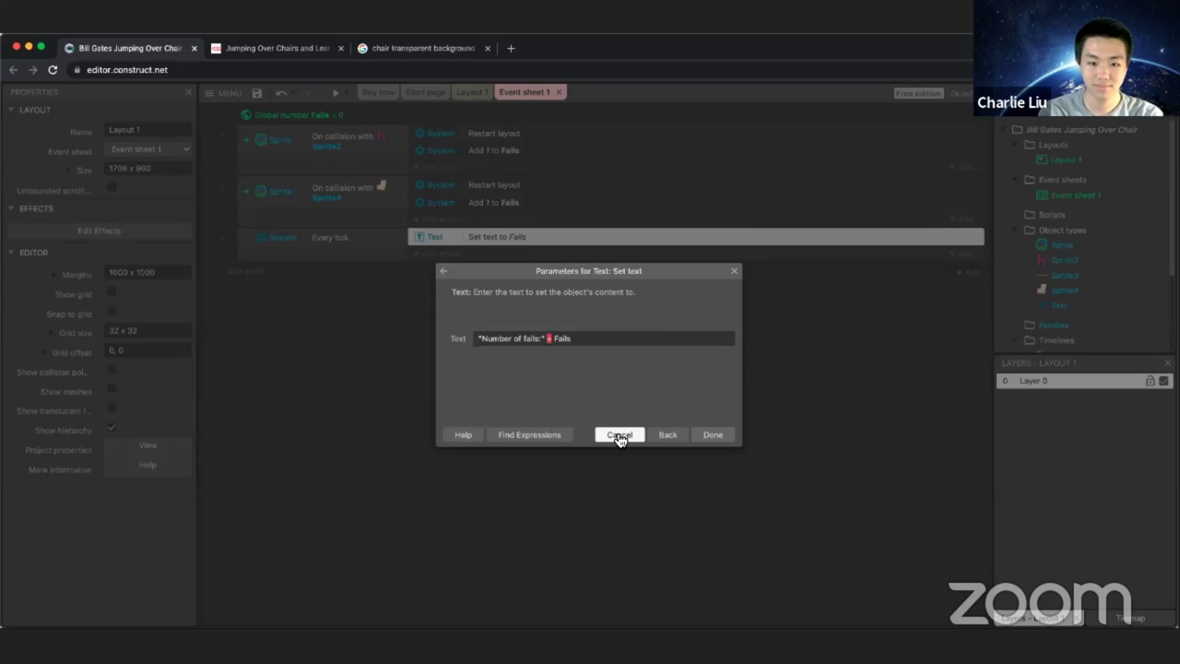
left_click(619, 435)
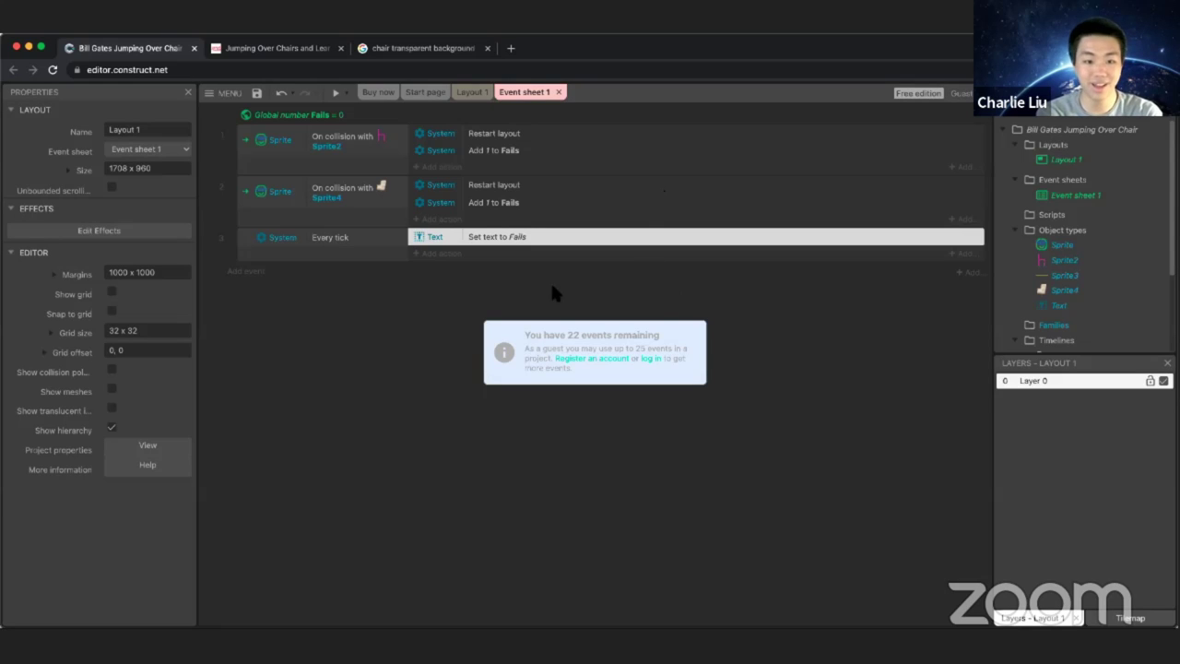
left_click(387, 272)
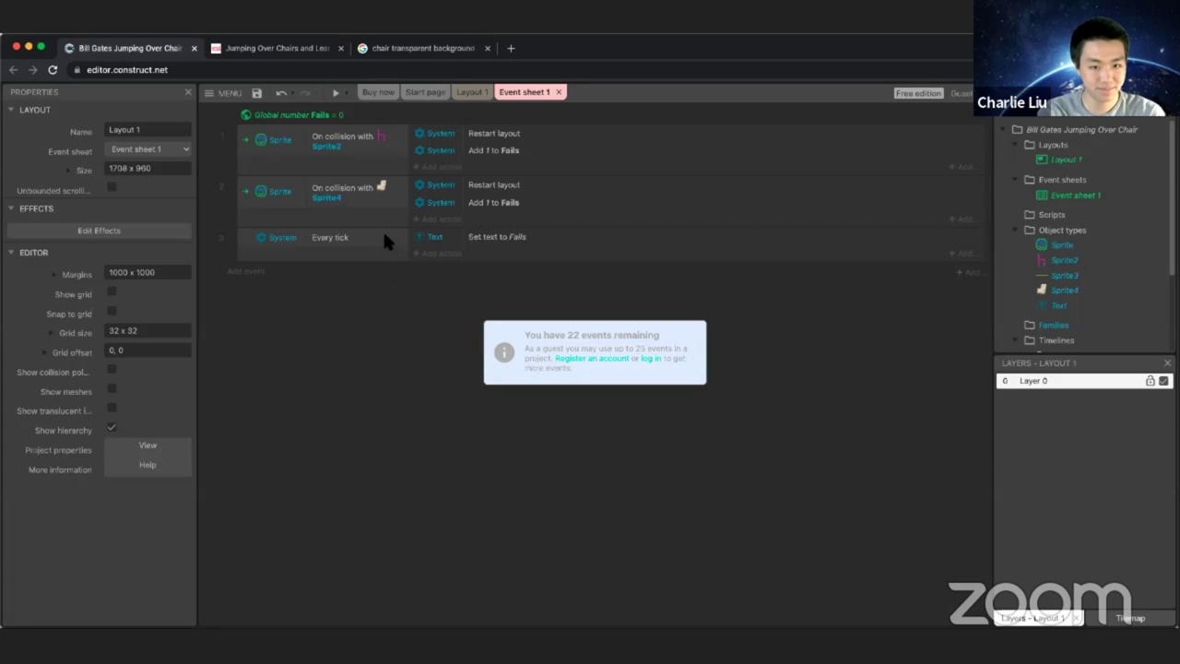
Step: Delete the cream armchair sprite from Layout 1
left_click(472, 93)
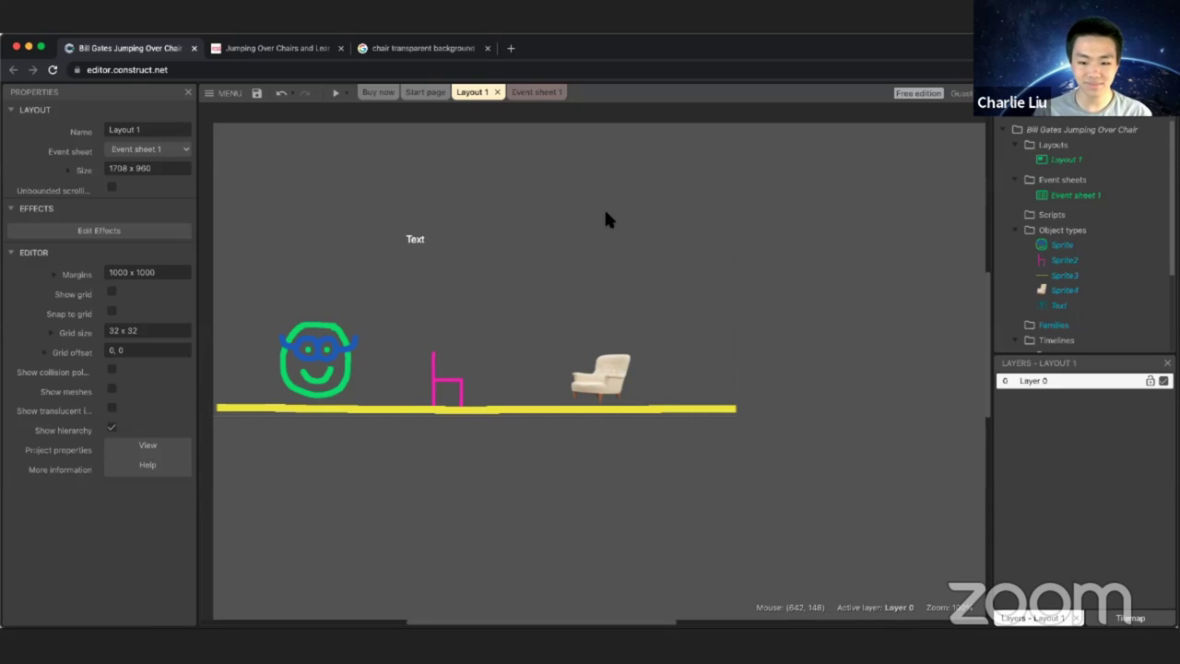
left_click(610, 370)
key("Delete")
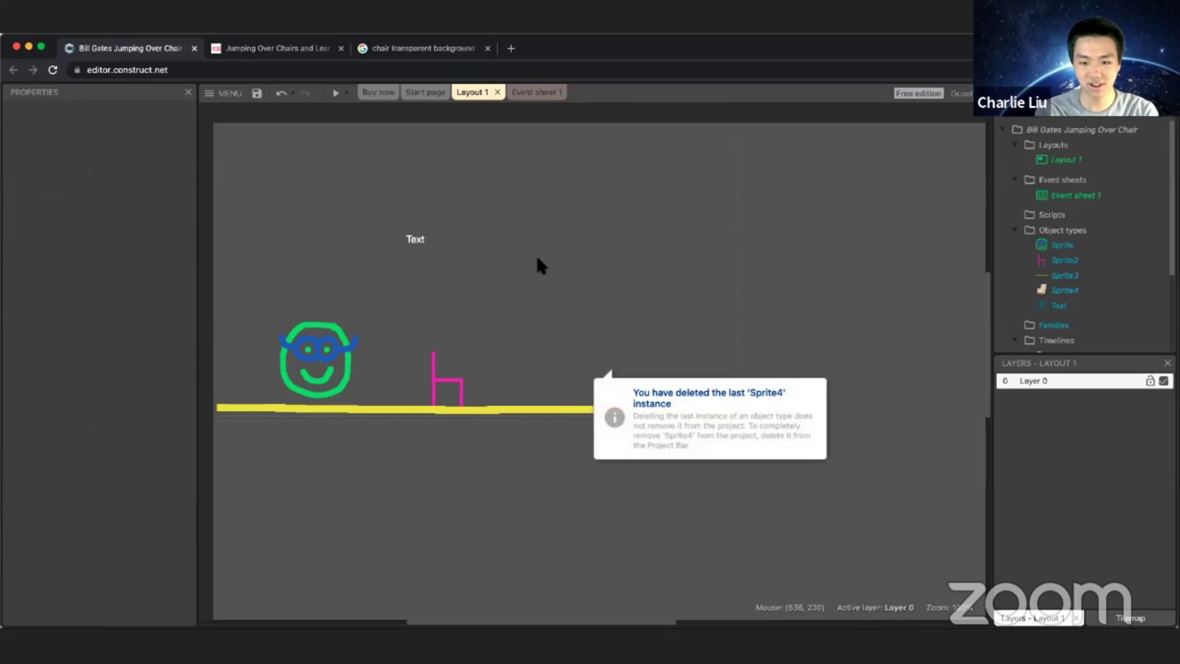
left_click(610, 273)
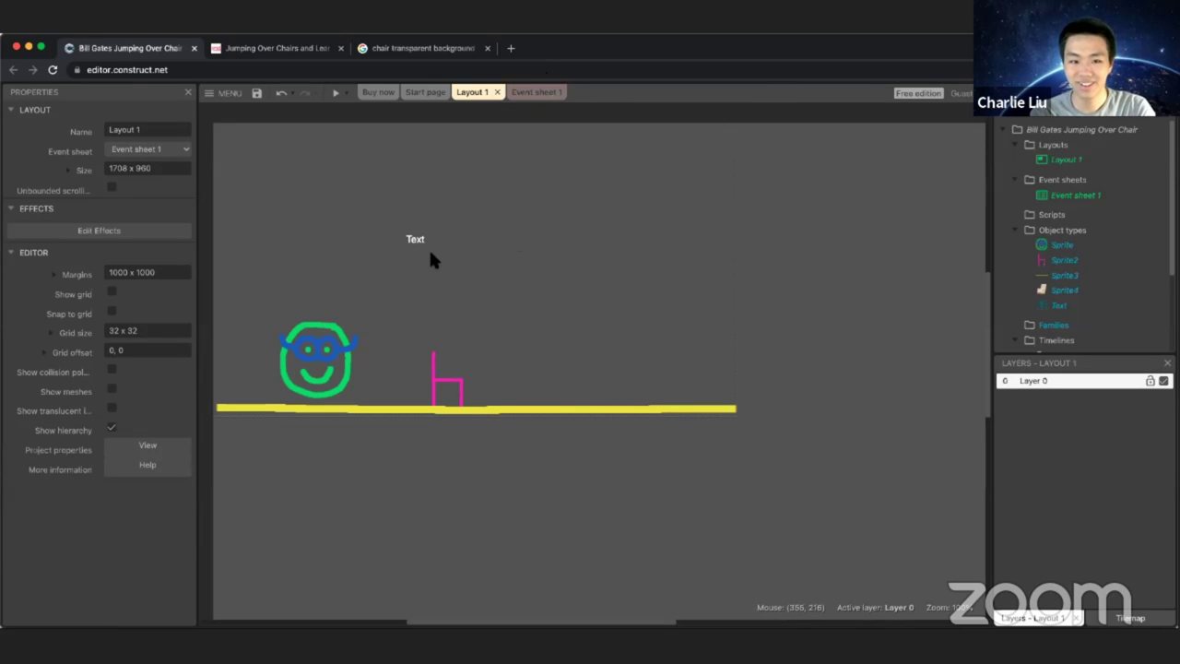
Step: Move the Text object from above the pink chair to the layout's left edge, above the character
left_click_drag(411, 237, 247, 232)
left_click(387, 295)
Step: Enlarge the pink chair to about three times its height and stand it on the yellow floor, farther from the character
left_click_drag(454, 385, 540, 249)
left_click_drag(513, 322, 547, 339)
left_click(632, 262)
left_click(621, 335)
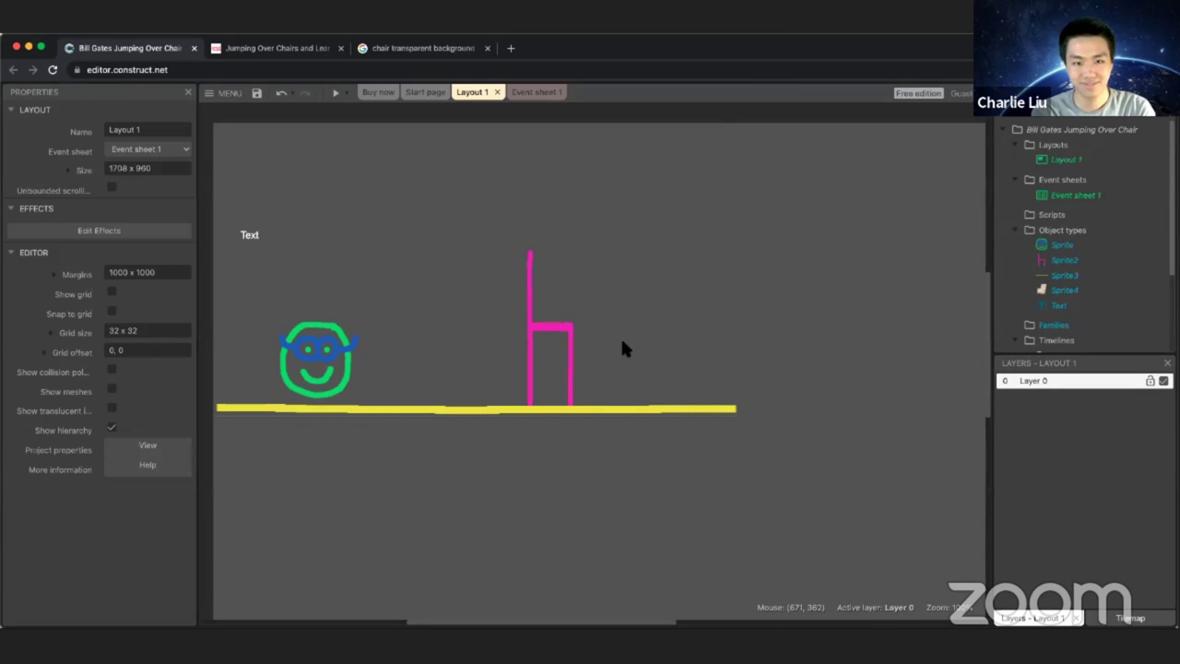
Step: Preview the game, try jumping the character over the enlarged pink chair, and close the preview
left_click(338, 94)
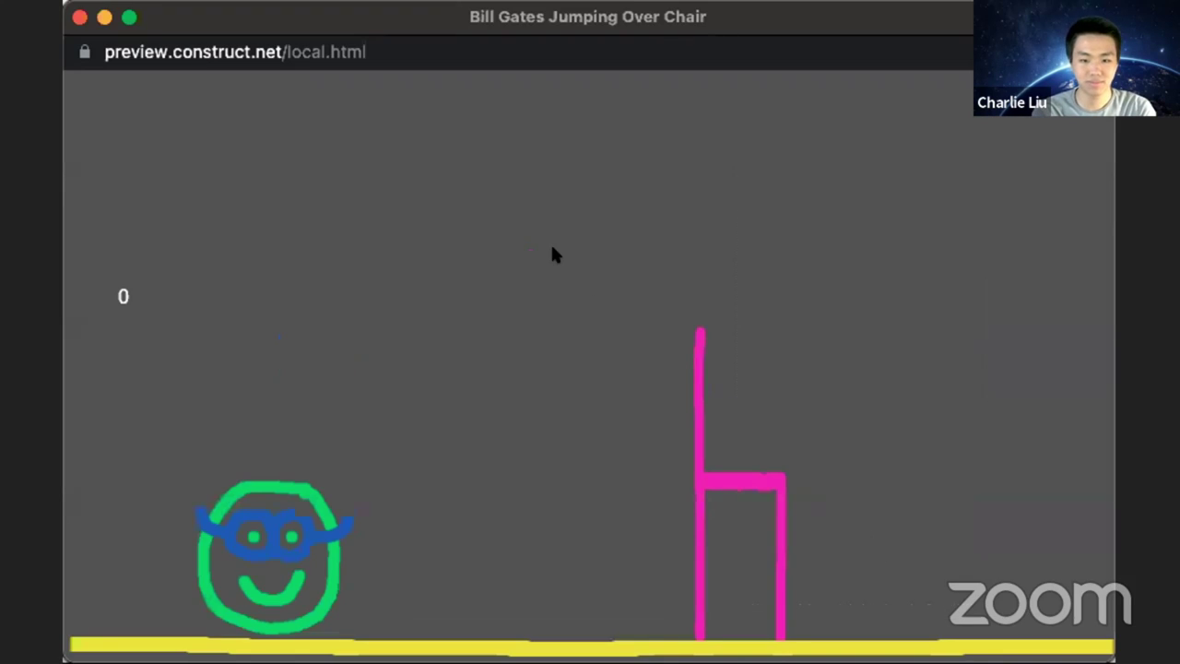
key("Up")
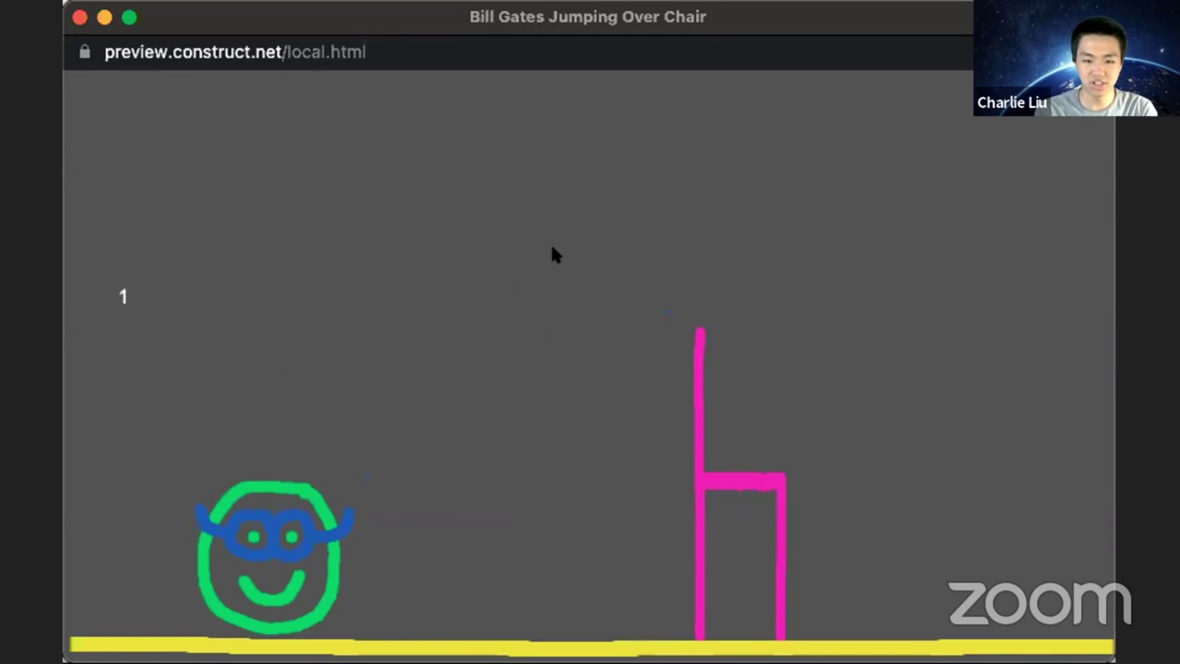
key("Up")
key("Up")
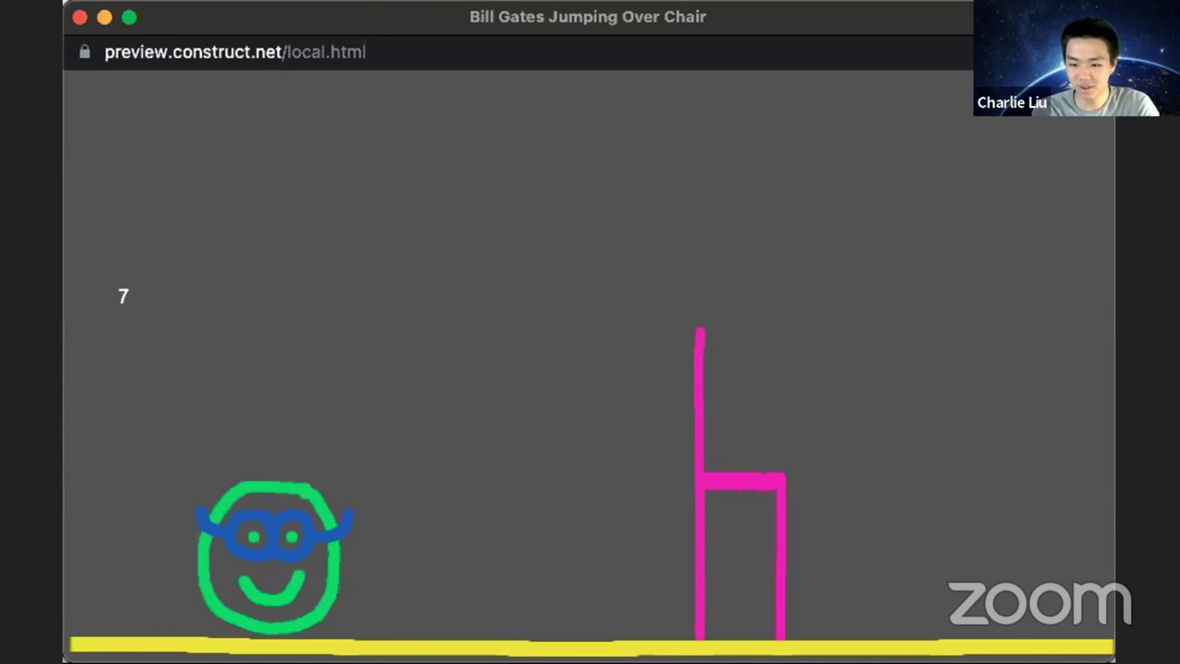
key("super+w")
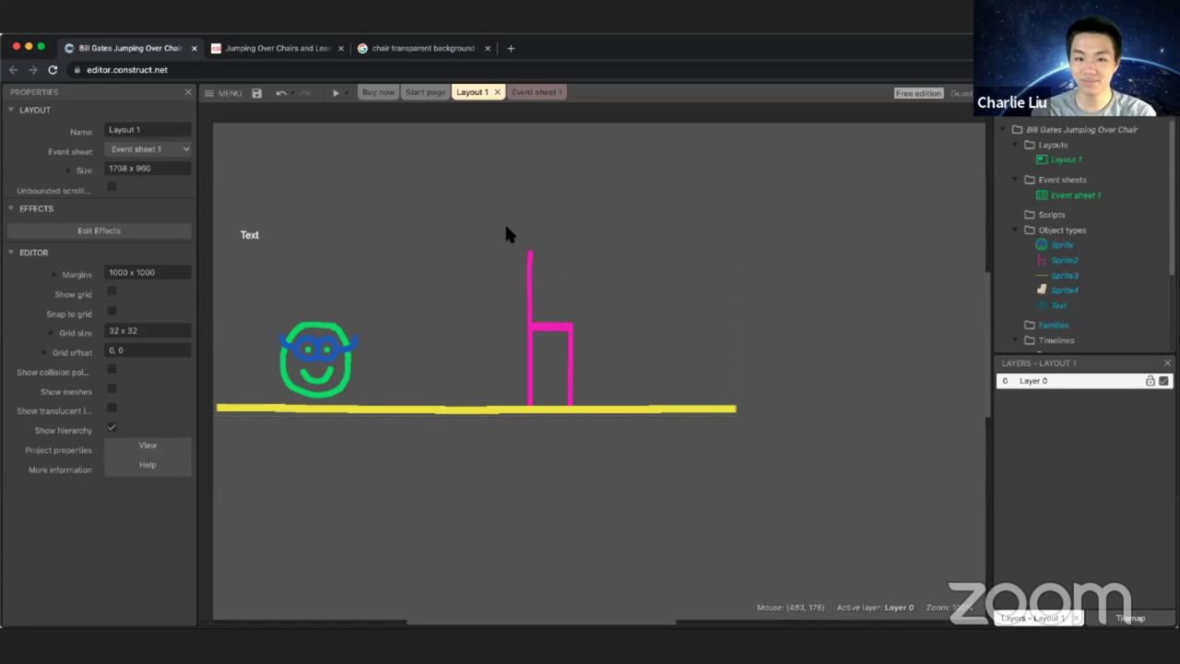
Step: Insert a new Sprite object into Layout 1 between the character and the pink chair, at about 366, 263
right_click(428, 237)
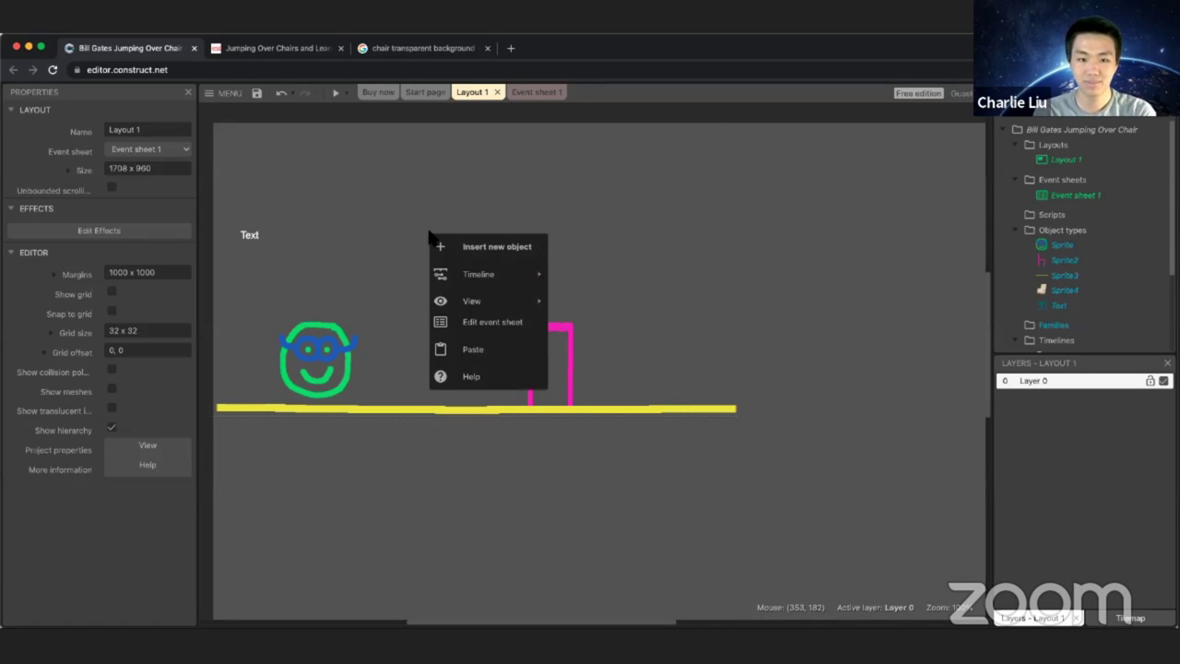
left_click(452, 245)
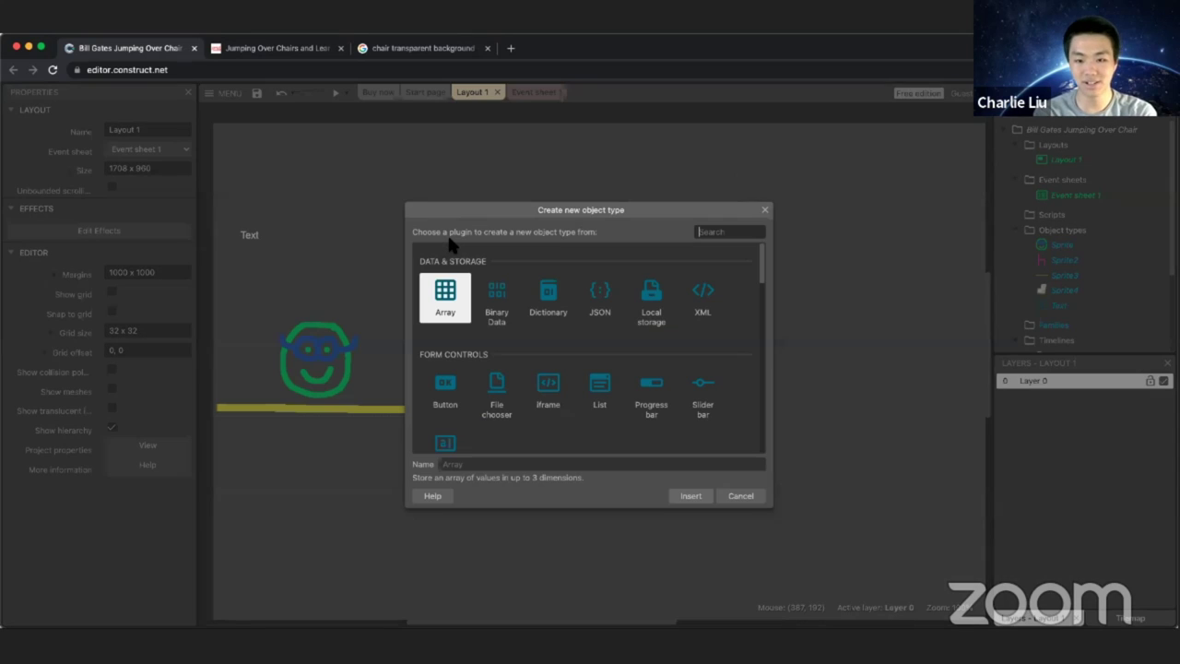
type("sprite")
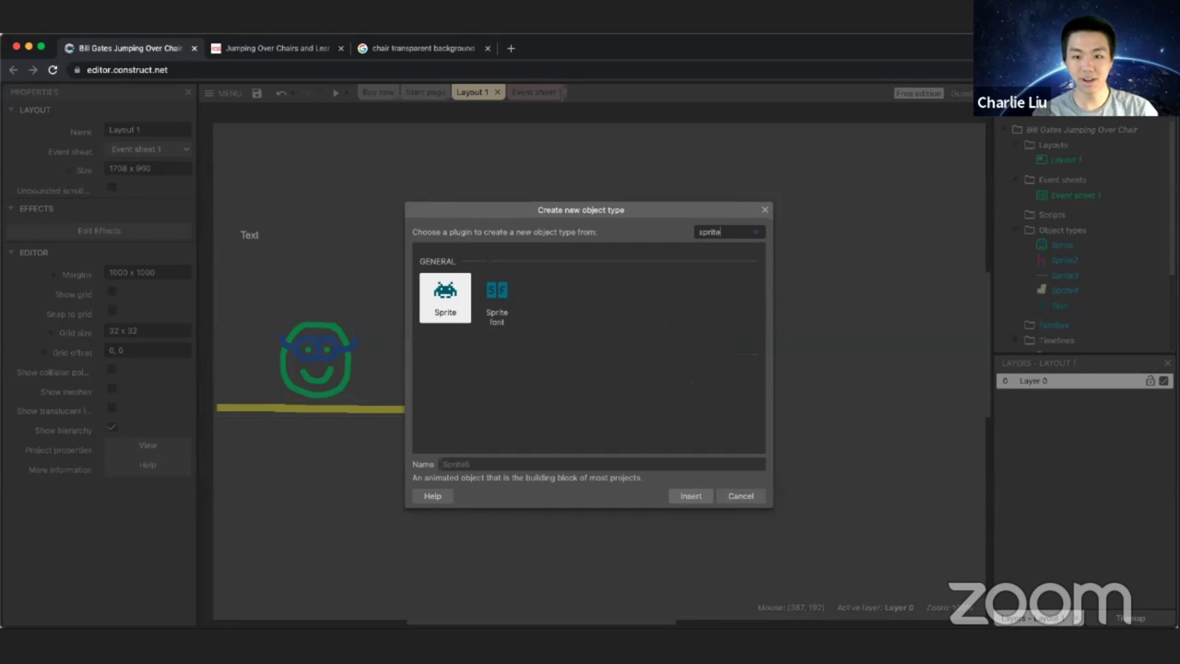
double_click(440, 302)
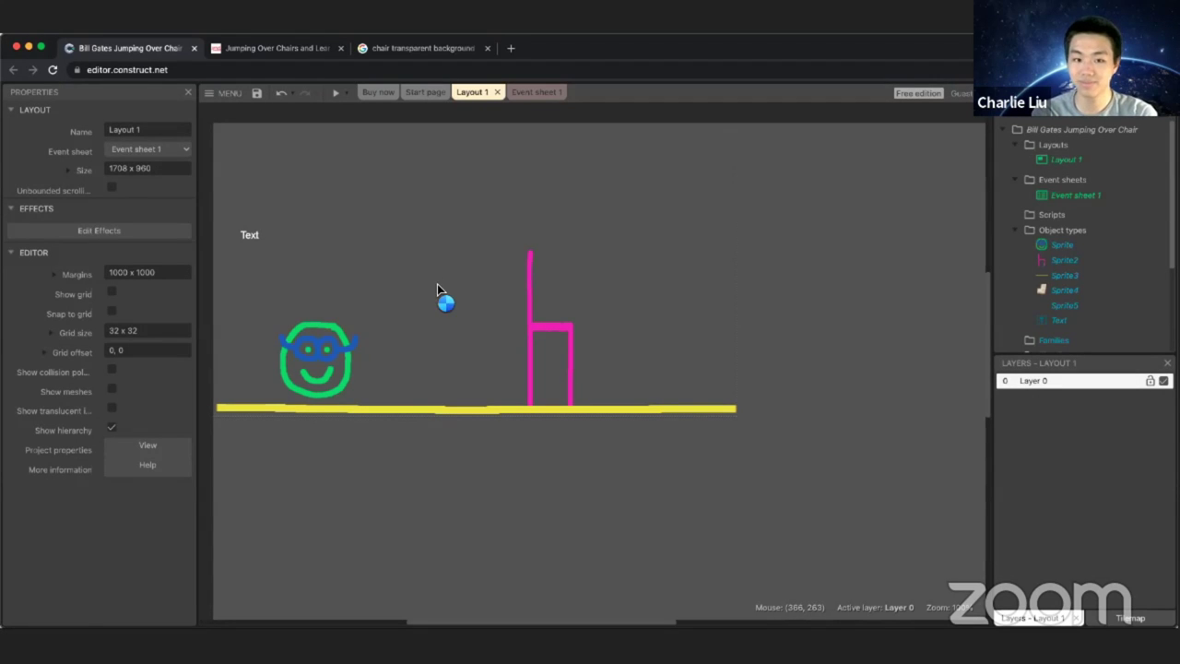
left_click(437, 286)
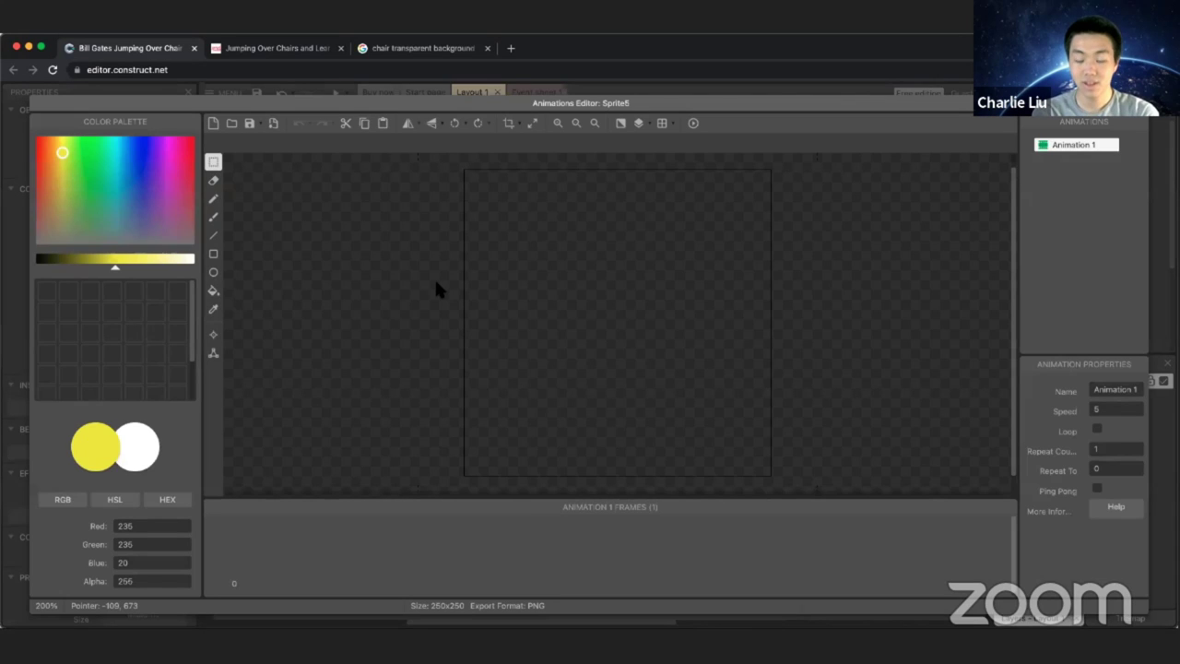